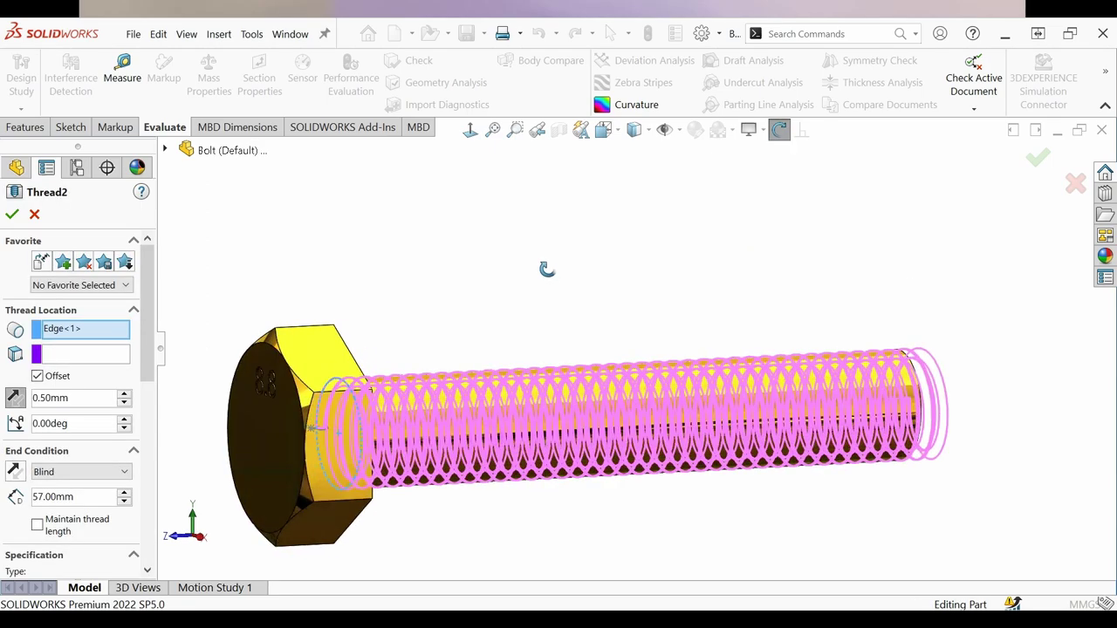
Orbit the finished bolt to inspect its thread, then close all open documents.
{"action": "middle_click_drag", "start_coordinate": [547, 267], "coordinate": [481, 306]}
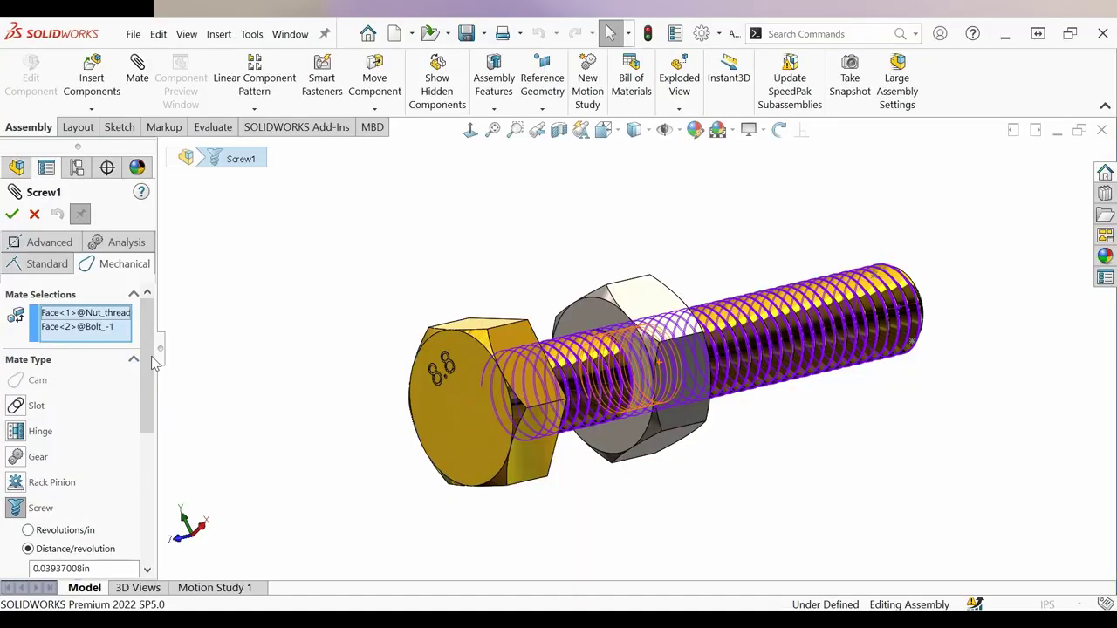
{"action": "left_click_drag", "start_coordinate": [151, 331], "coordinate": [141, 376]}
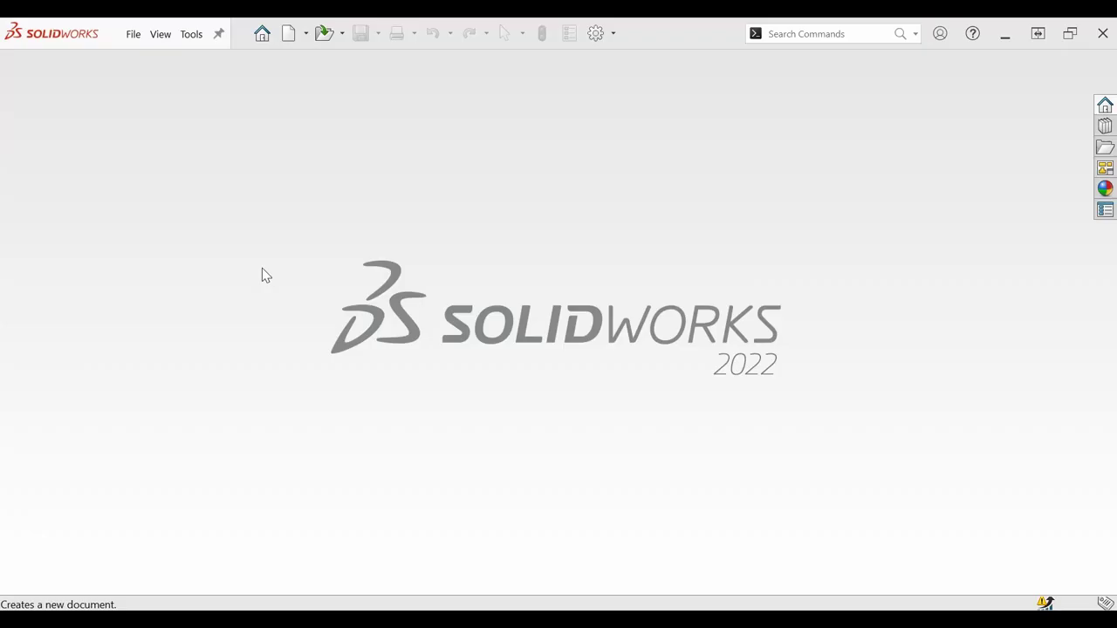
Create a new part, Part1, and open Sketch1 on the Front Plane.
{"action": "left_click", "coordinate": [289, 34]}
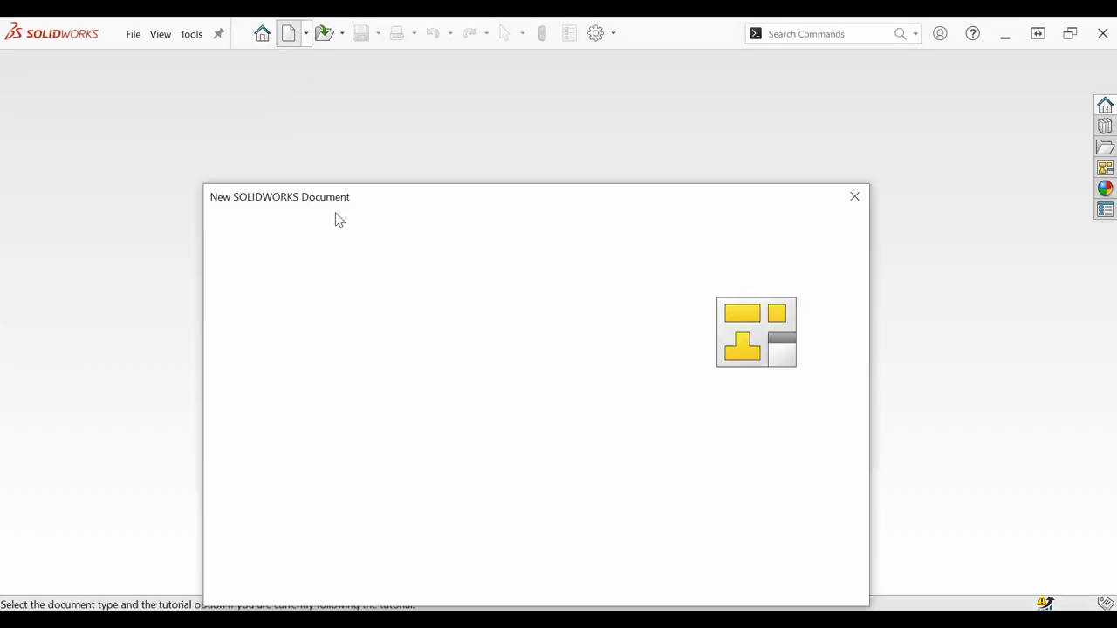
{"action": "left_click", "coordinate": [662, 579]}
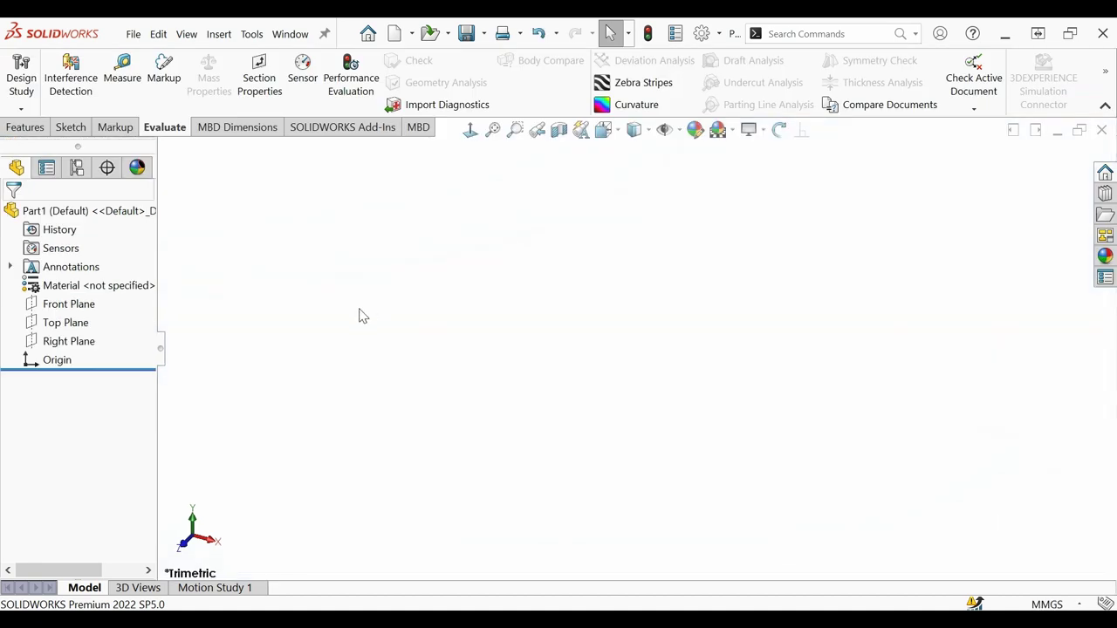
{"action": "left_click", "coordinate": [83, 306]}
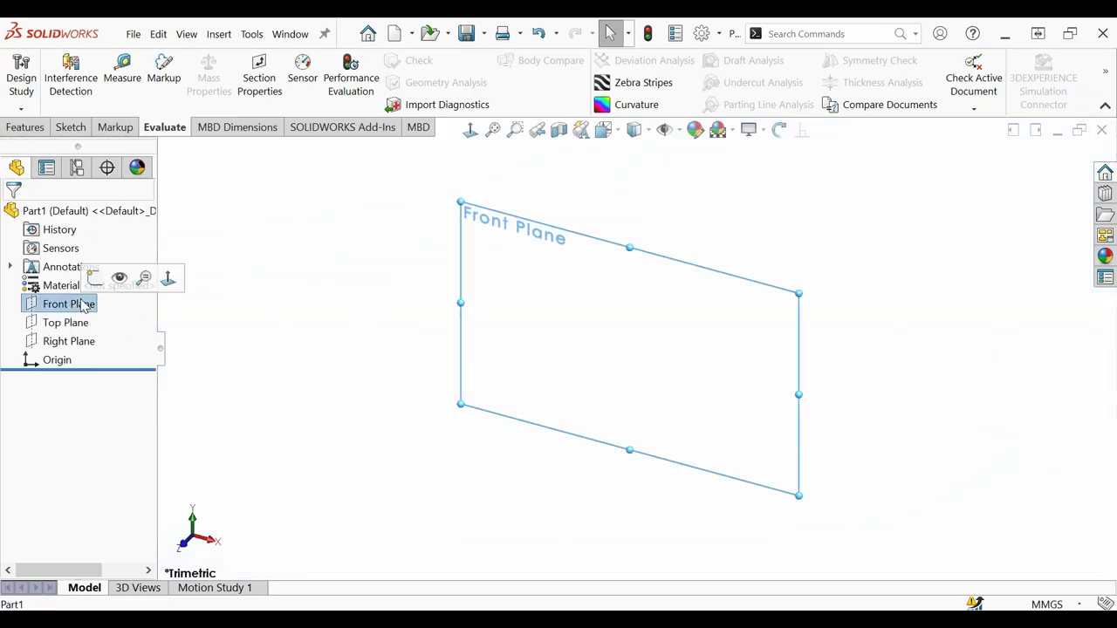
{"action": "left_click", "coordinate": [94, 278]}
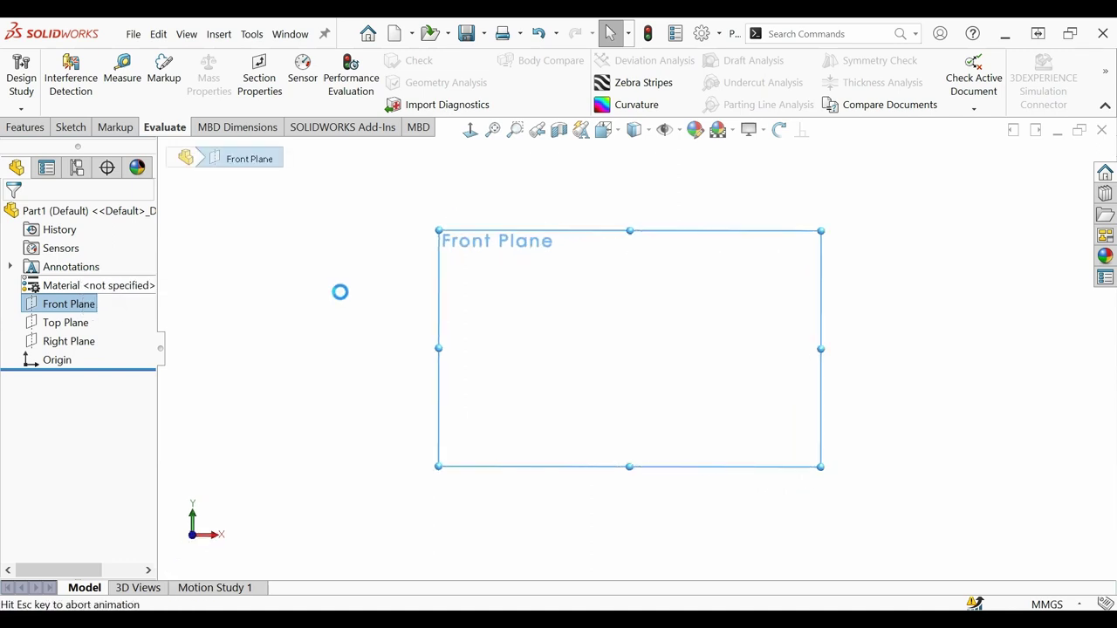
{"action": "scroll", "coordinate": [714, 374], "scroll_direction": "down", "scroll_amount": 2}
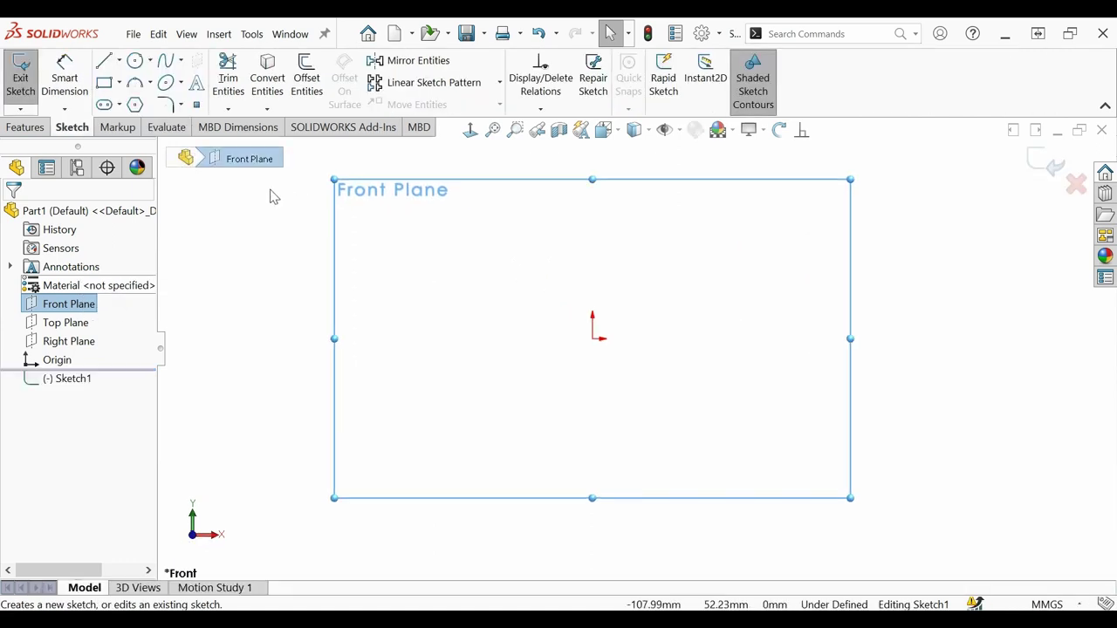
Draw a six-sided polygon from the sketch origin and return to the Normal To view.
{"action": "left_click", "coordinate": [136, 105]}
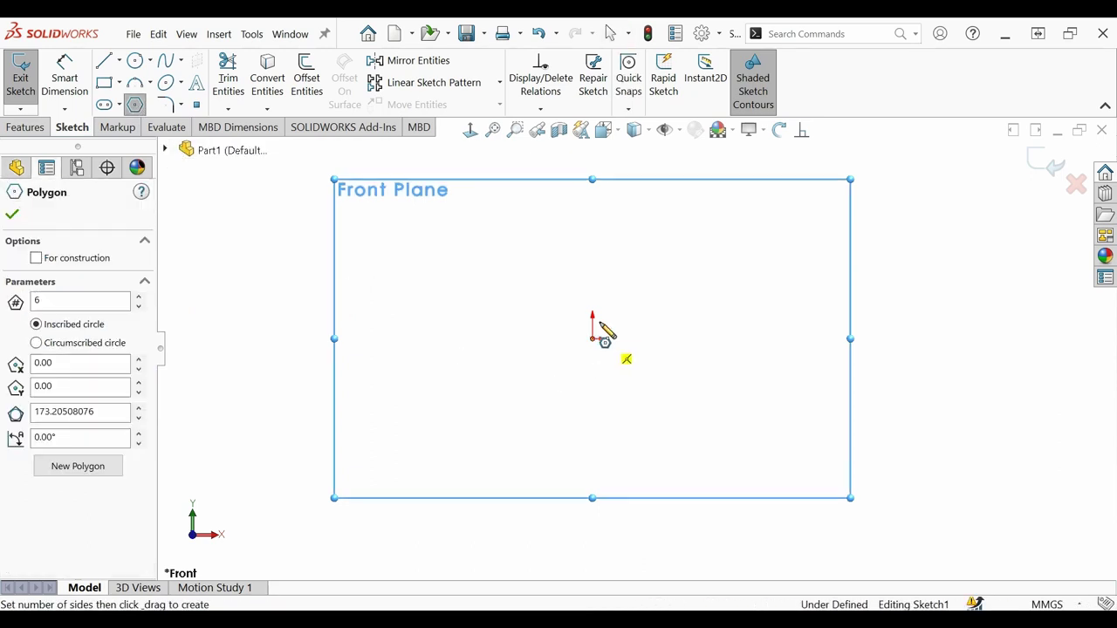
{"action": "mouse_move", "coordinate": [592, 323]}
{"action": "left_mouse_down"}
{"action": "mouse_move", "coordinate": [621, 274]}
{"action": "mouse_move", "coordinate": [617, 234]}
{"action": "mouse_move", "coordinate": [593, 220]}
{"action": "left_mouse_up"}
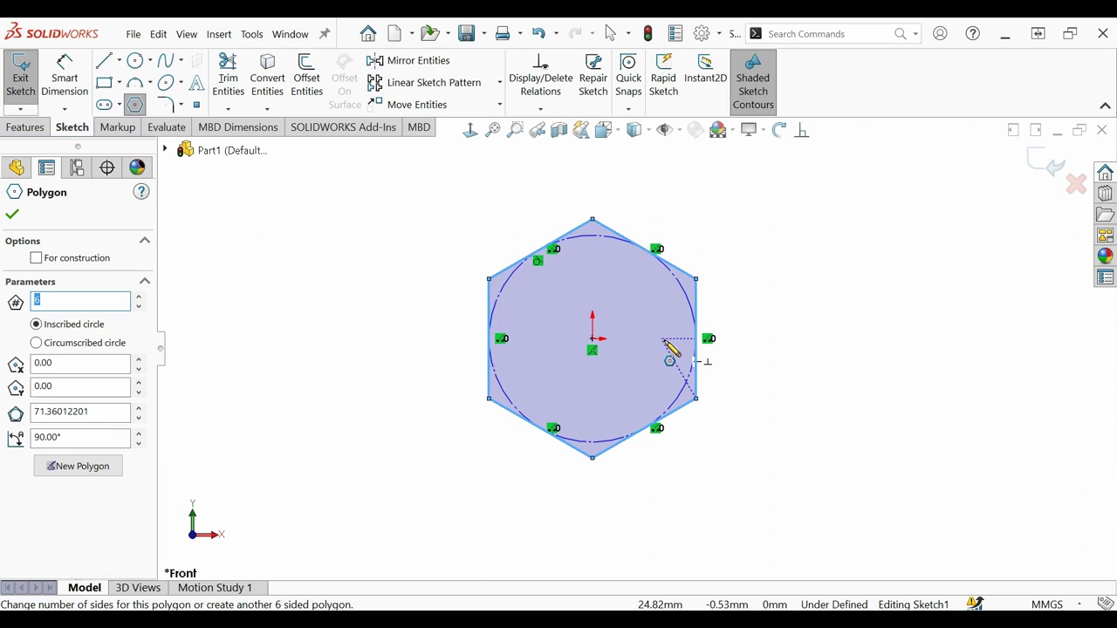
{"action": "key", "text": "Escape"}
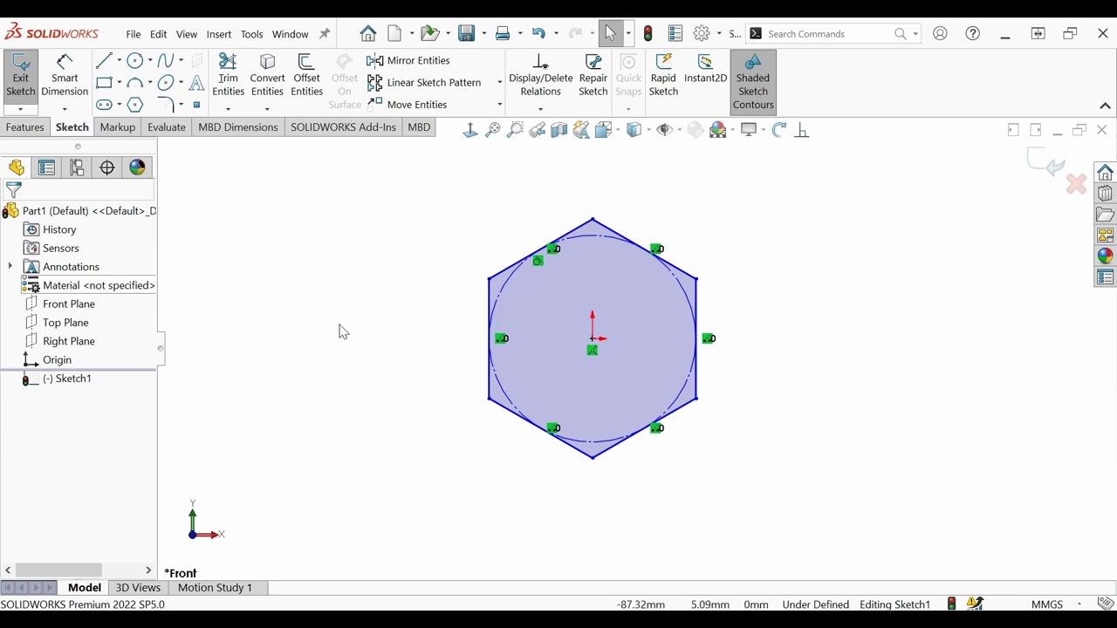
{"action": "middle_click_drag", "start_coordinate": [811, 285], "coordinate": [767, 299]}
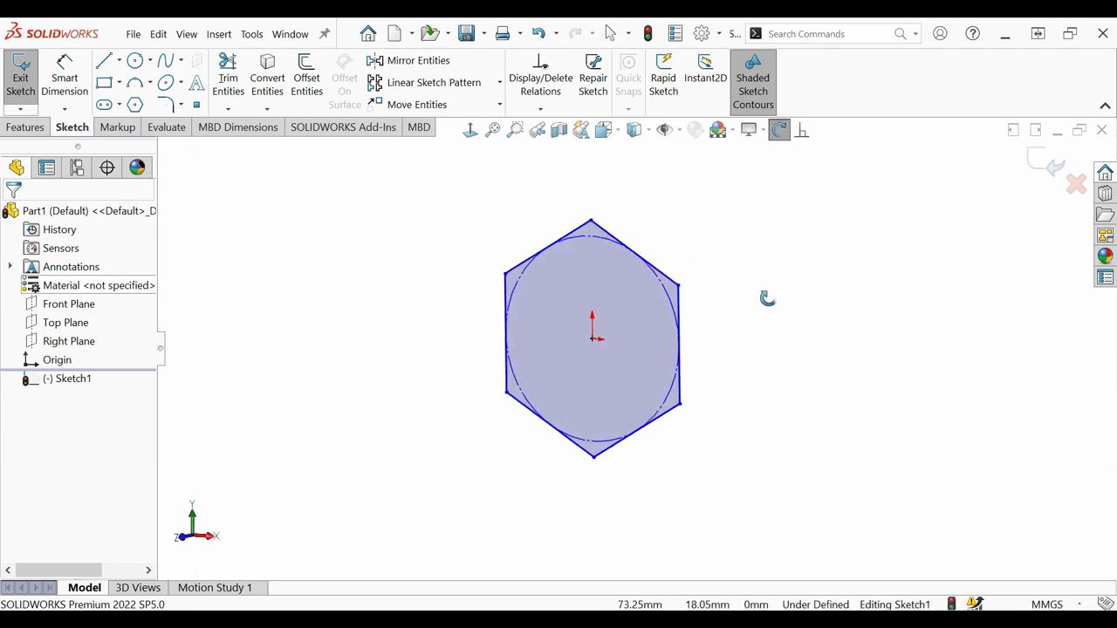
{"action": "key", "text": "Escape"}
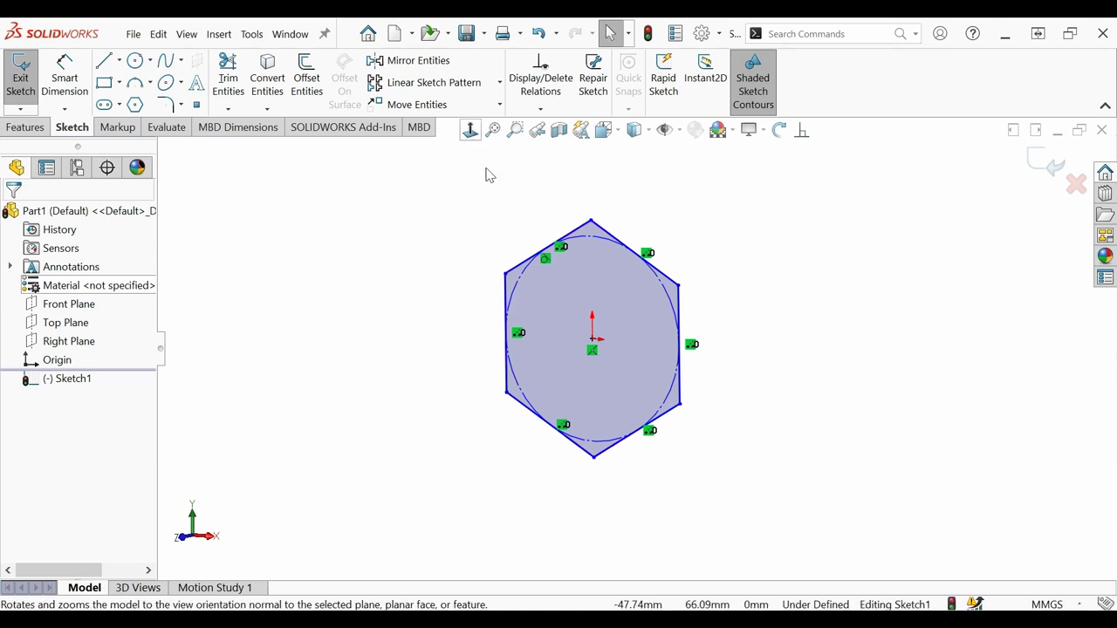
{"action": "left_click", "coordinate": [470, 129]}
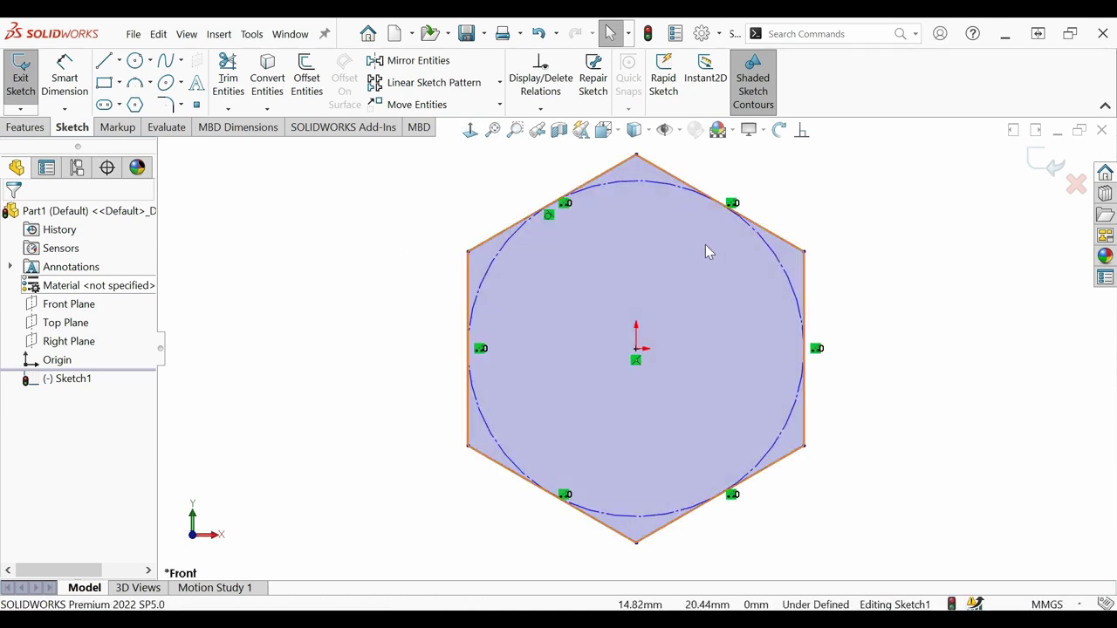
Dimension the hexagon's two vertical flat edges to 17 mm across flats.
{"action": "left_click", "coordinate": [75, 81]}
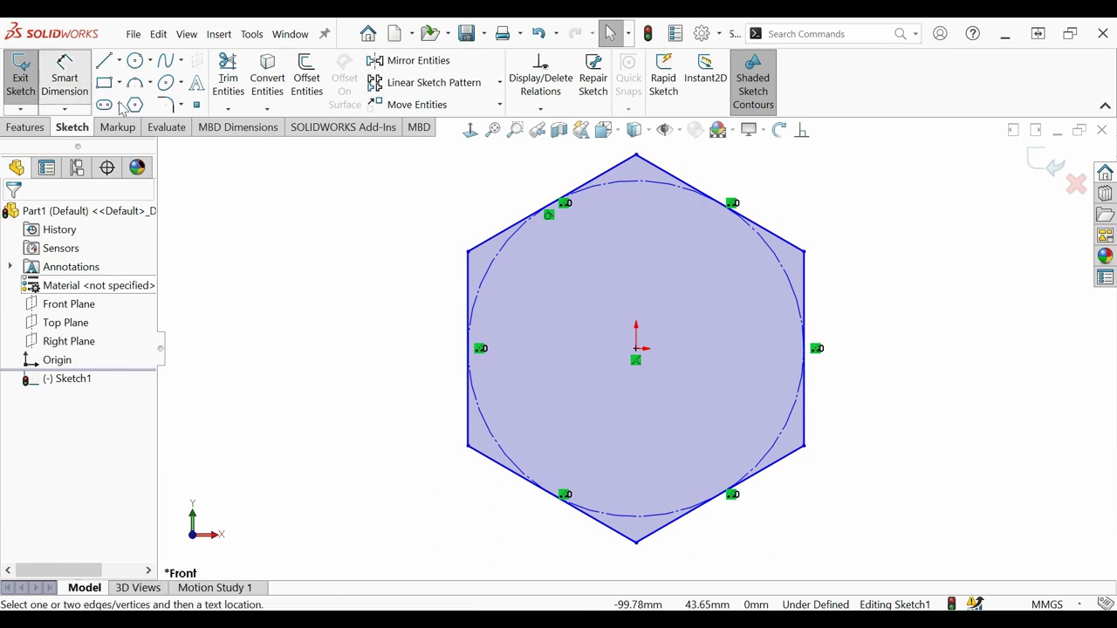
{"action": "left_click", "coordinate": [468, 286]}
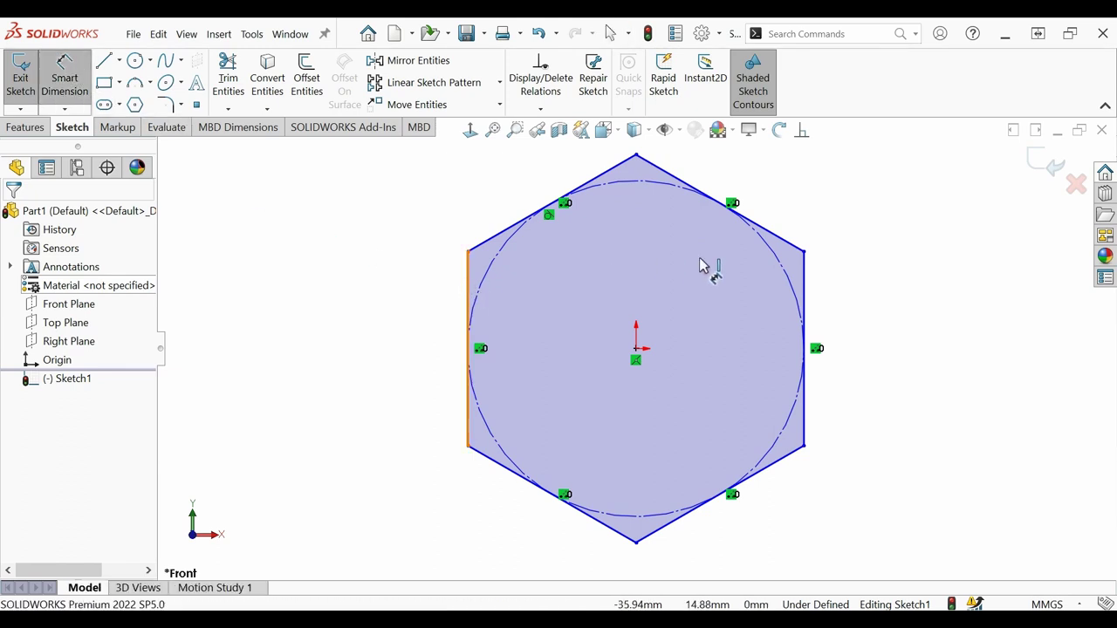
{"action": "left_click", "coordinate": [803, 391]}
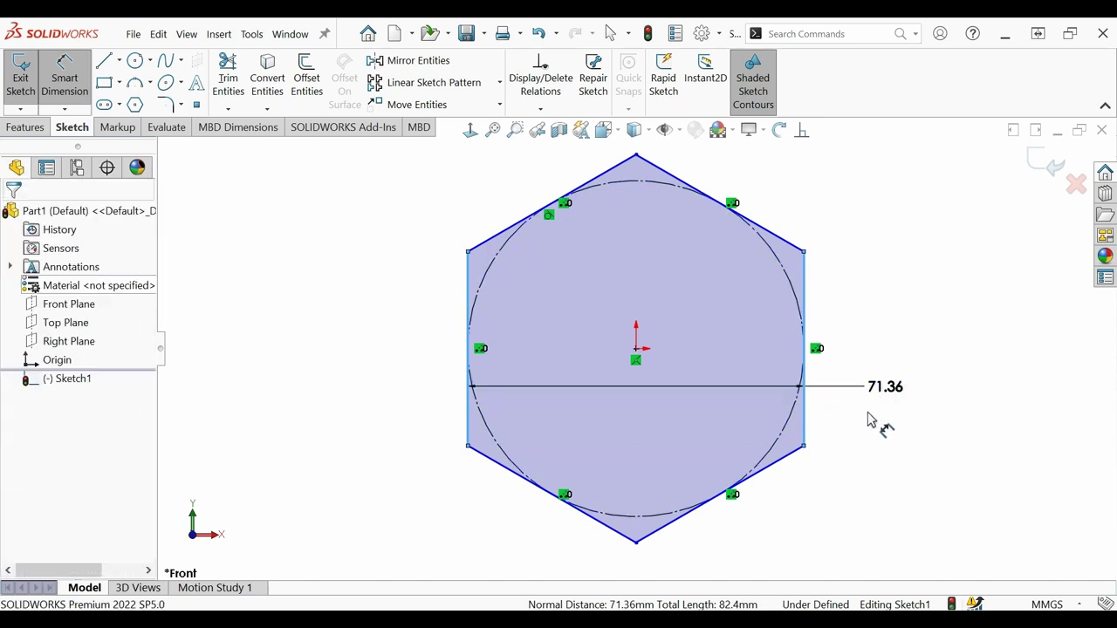
{"action": "left_click", "coordinate": [868, 422]}
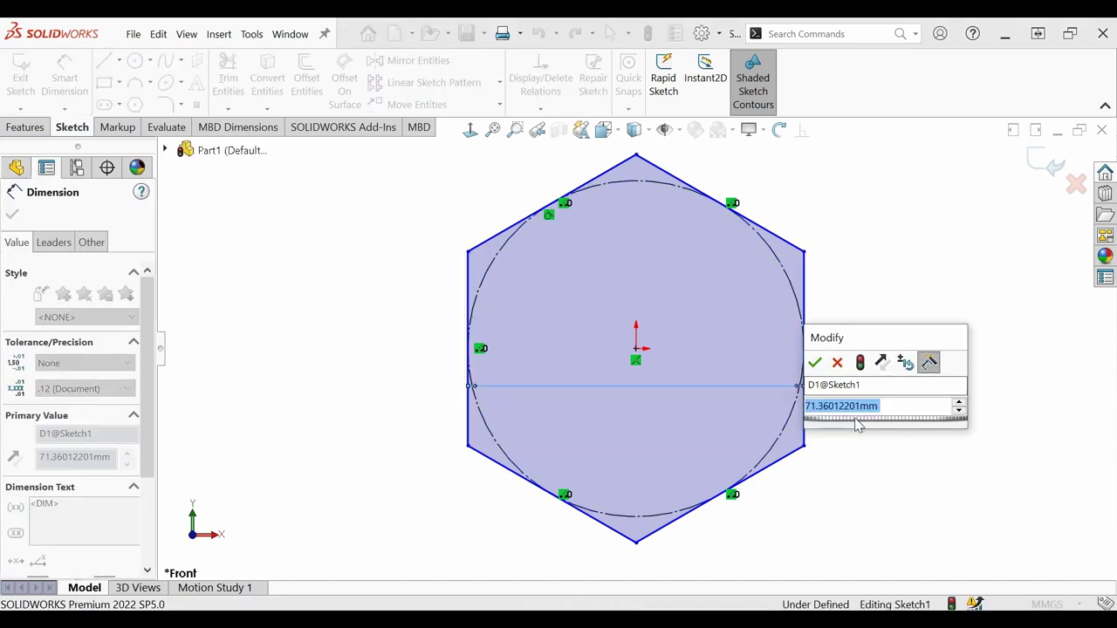
{"action": "type", "text": "17"}
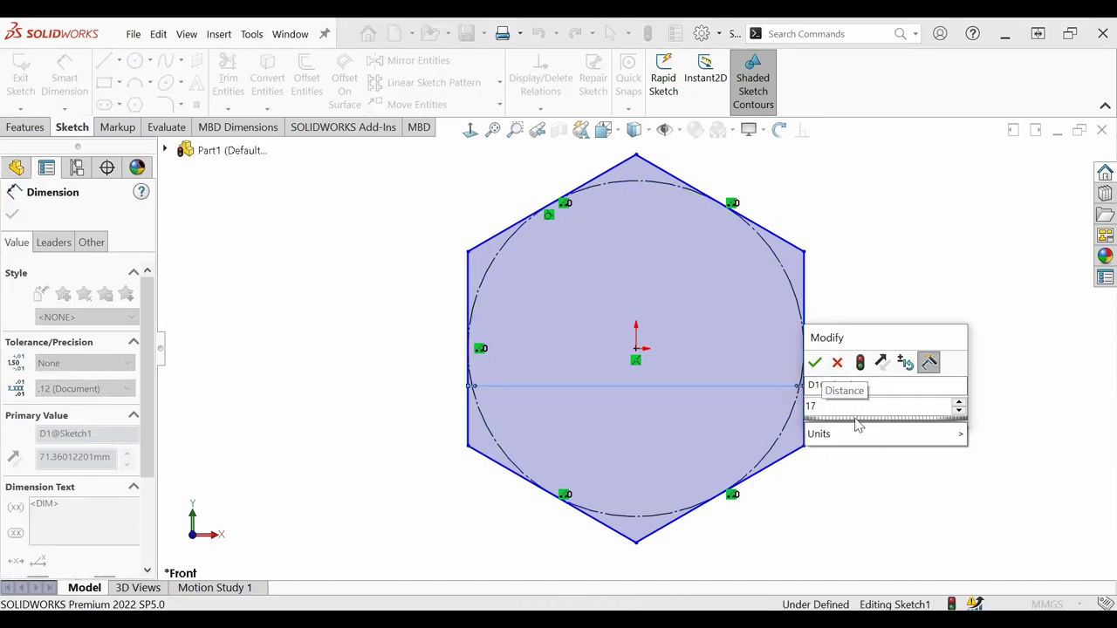
{"action": "type", "text": "mm"}
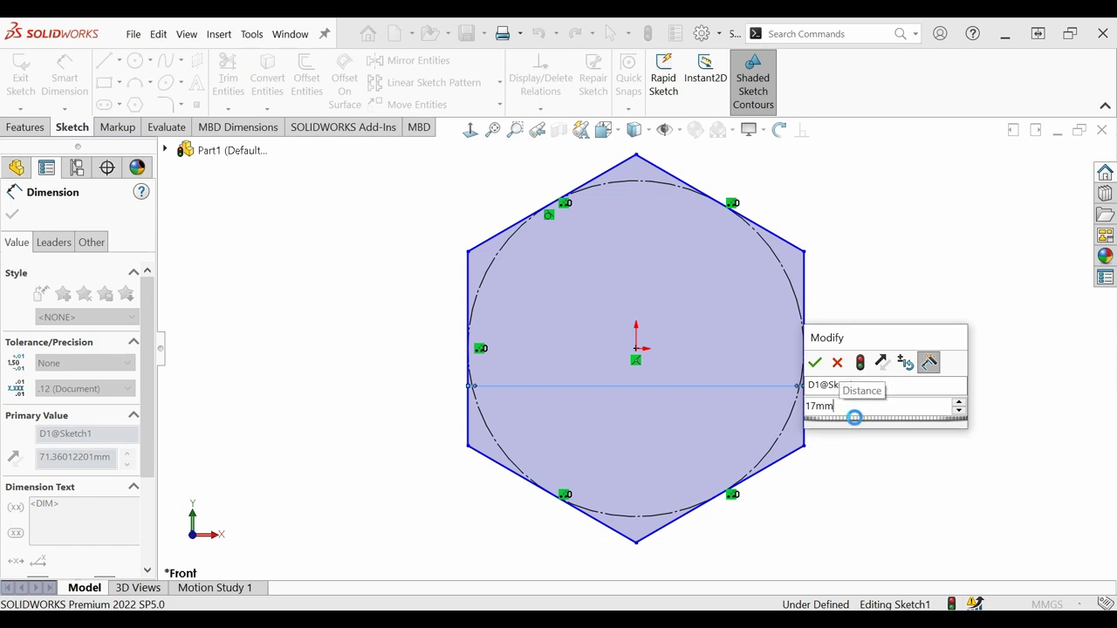
{"action": "key", "text": "Return"}
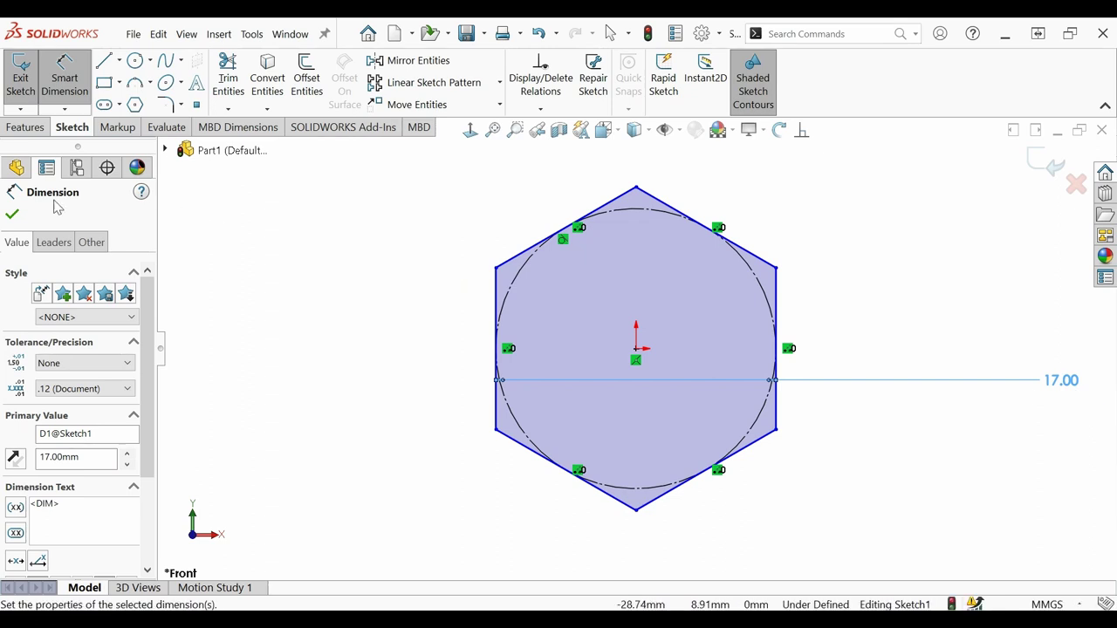
{"action": "left_click", "coordinate": [12, 216]}
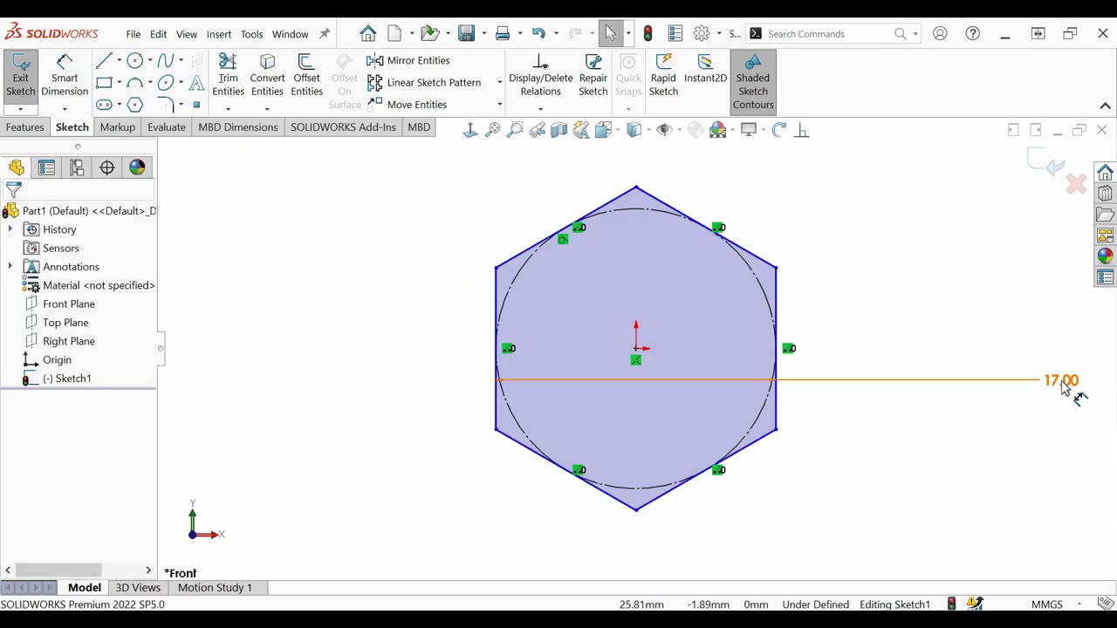
{"action": "left_click_drag", "start_coordinate": [1063, 384], "coordinate": [918, 363]}
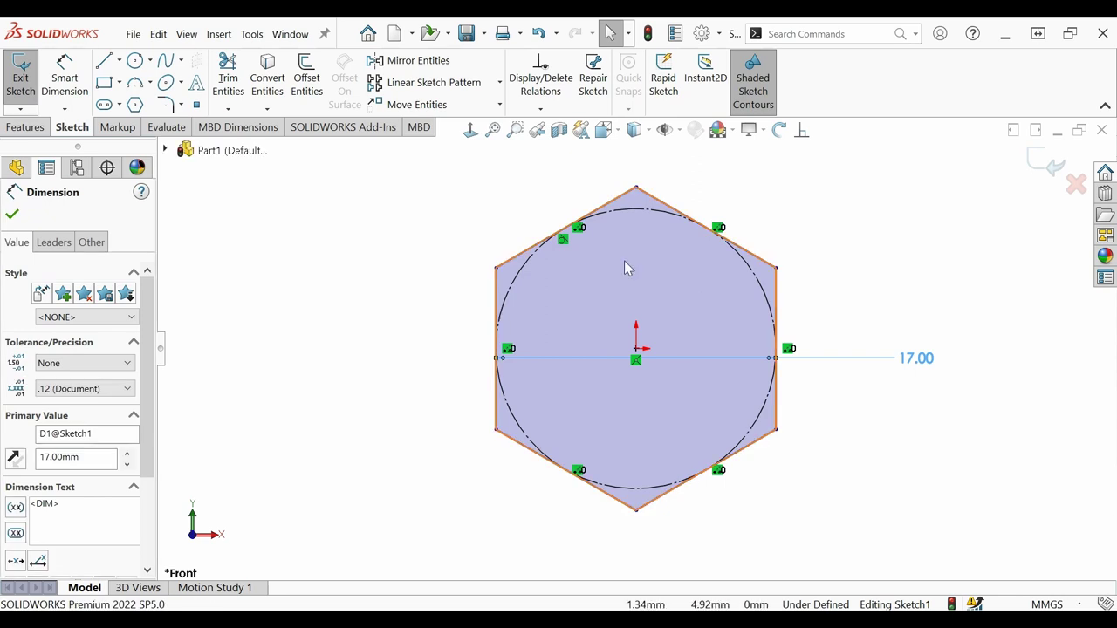
{"action": "left_click", "coordinate": [11, 217]}
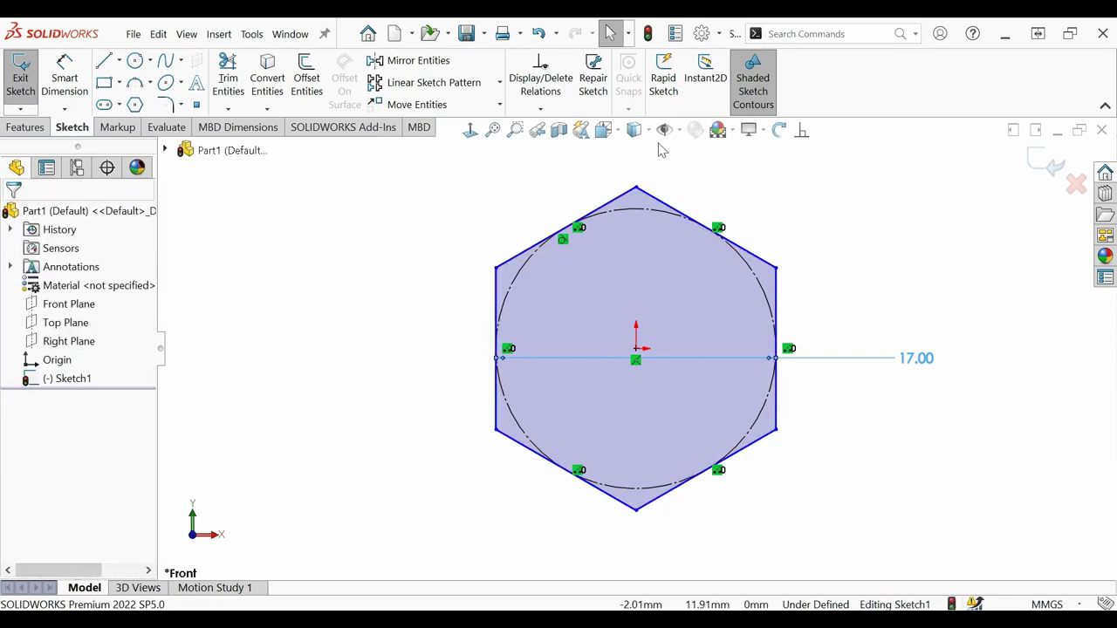
Add a Vertical relation between the hexagon's centre point and top vertex.
{"action": "left_click", "coordinate": [800, 132]}
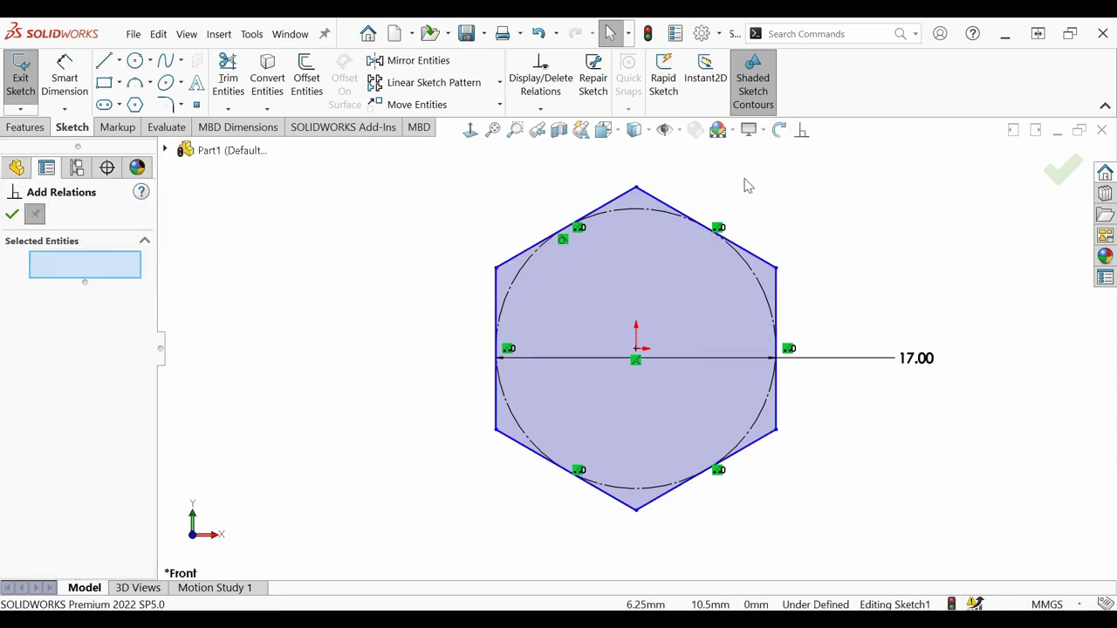
{"action": "left_click", "coordinate": [638, 355]}
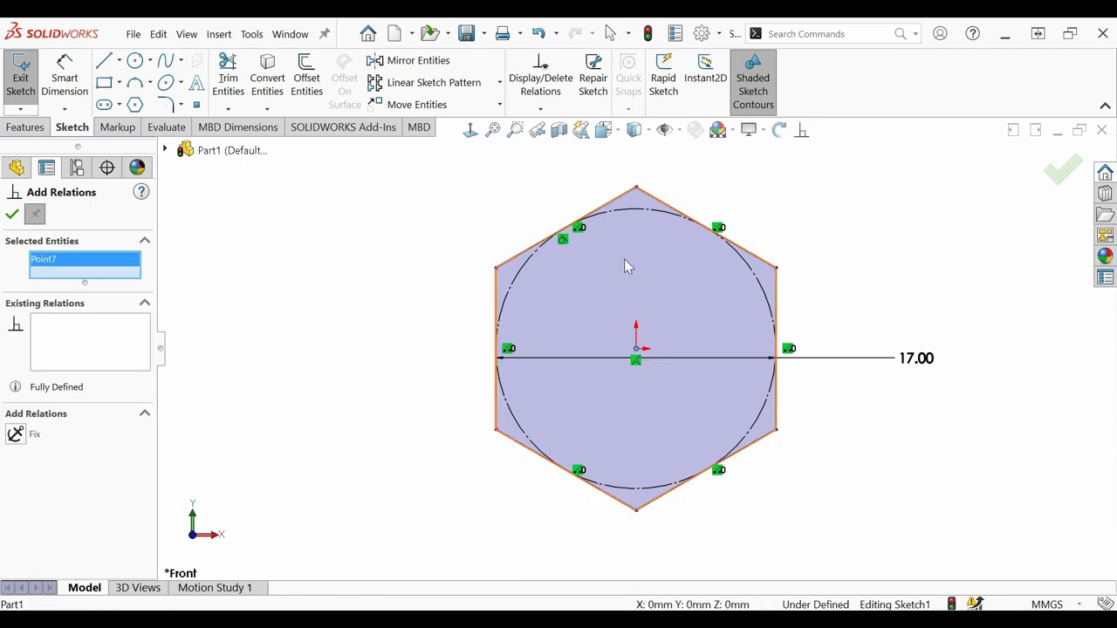
{"action": "left_click", "coordinate": [636, 190]}
{"action": "left_click", "coordinate": [16, 469]}
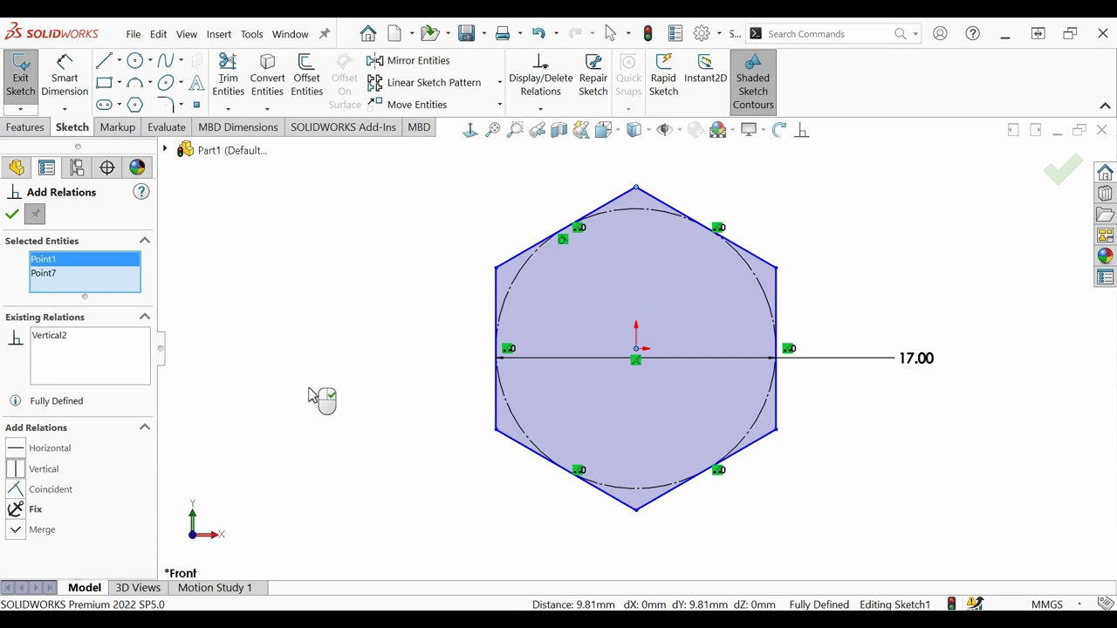
{"action": "left_click", "coordinate": [13, 216]}
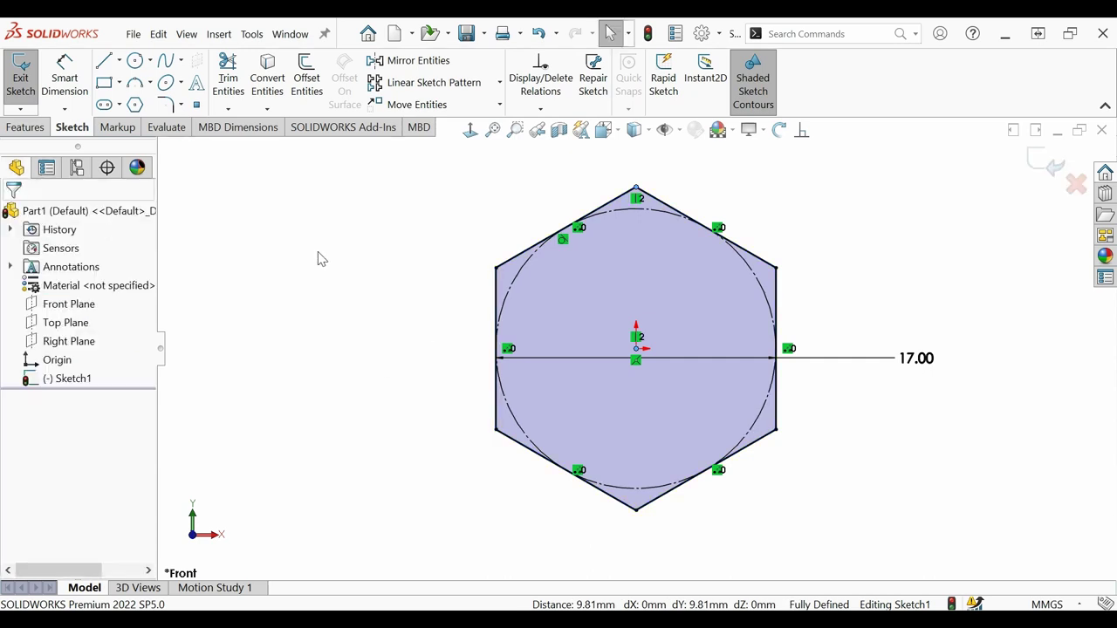
{"action": "key", "text": "Escape"}
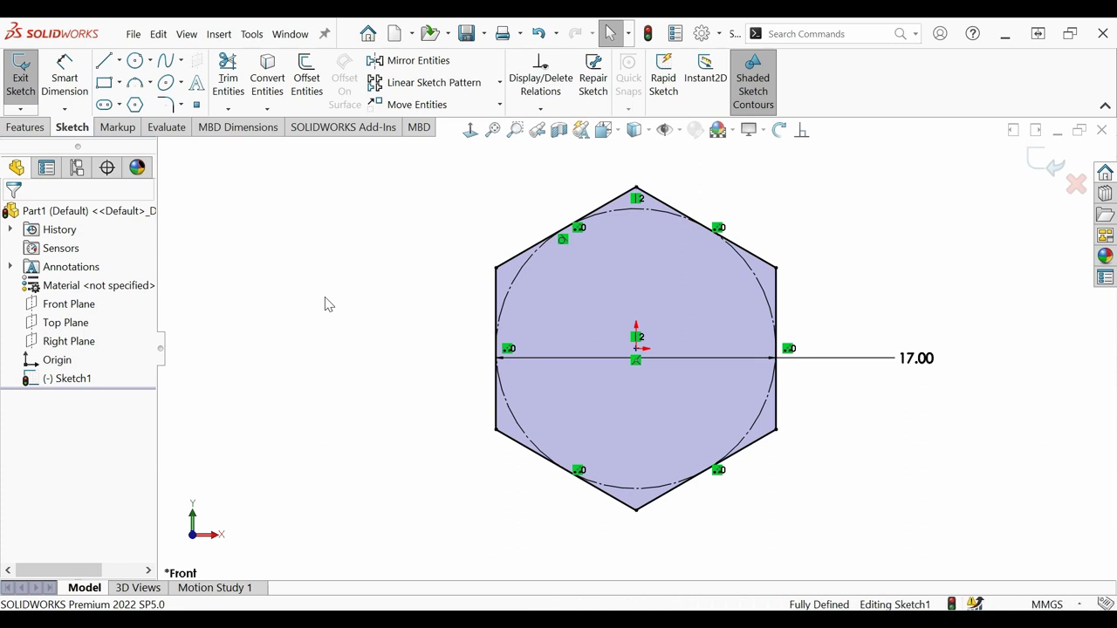
Extrude the hexagon sketch as a Blind boss 6.6 mm deep.
{"action": "mouse_move", "coordinate": [975, 428]}
{"action": "middle_mouse_down"}
{"action": "mouse_move", "coordinate": [968, 437]}
{"action": "mouse_move", "coordinate": [907, 416]}
{"action": "mouse_move", "coordinate": [890, 459]}
{"action": "middle_mouse_up"}
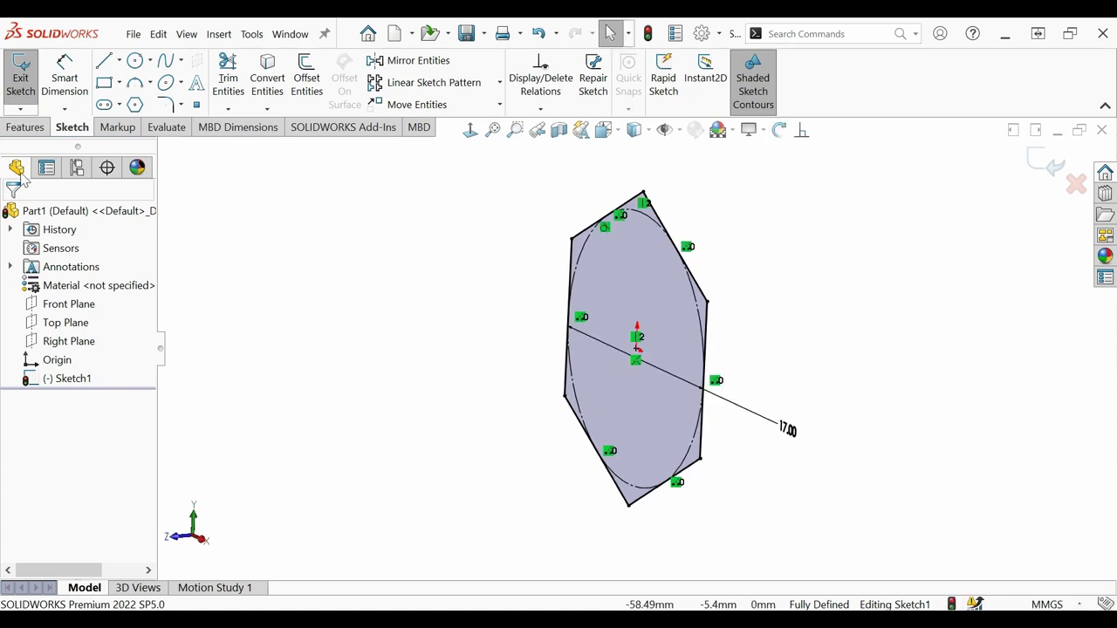
{"action": "left_click", "coordinate": [26, 128]}
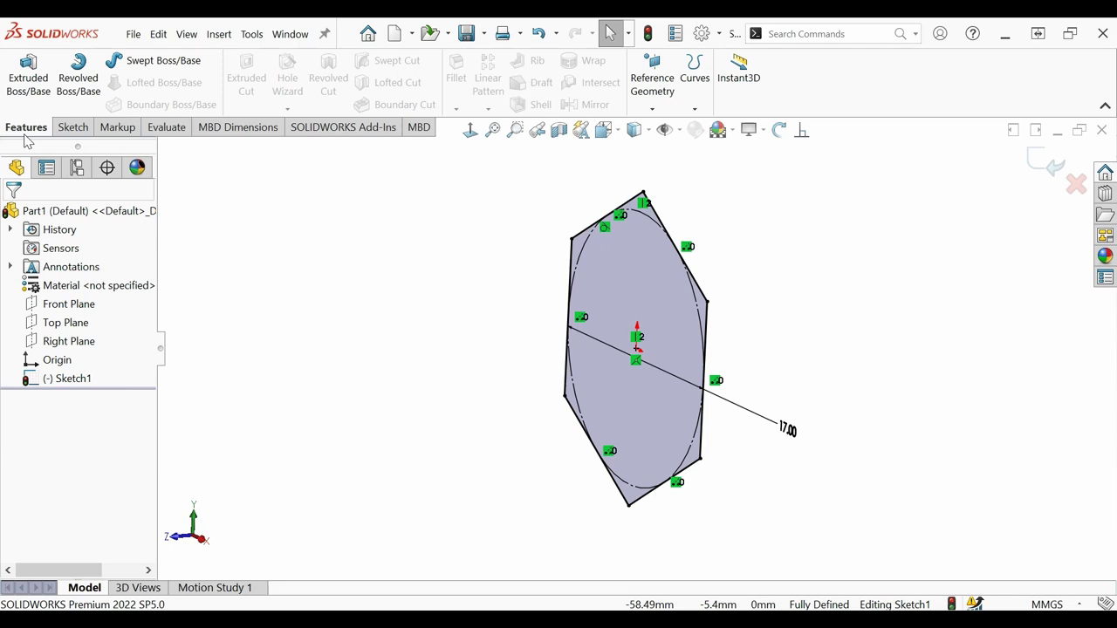
{"action": "left_click", "coordinate": [21, 82]}
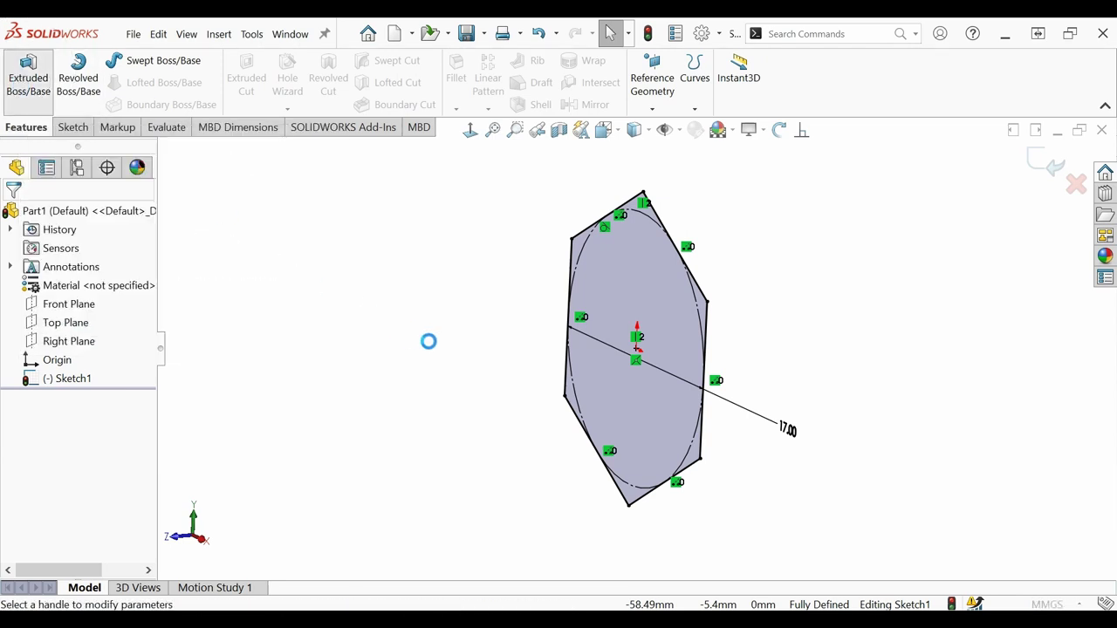
{"action": "left_click", "coordinate": [83, 369]}
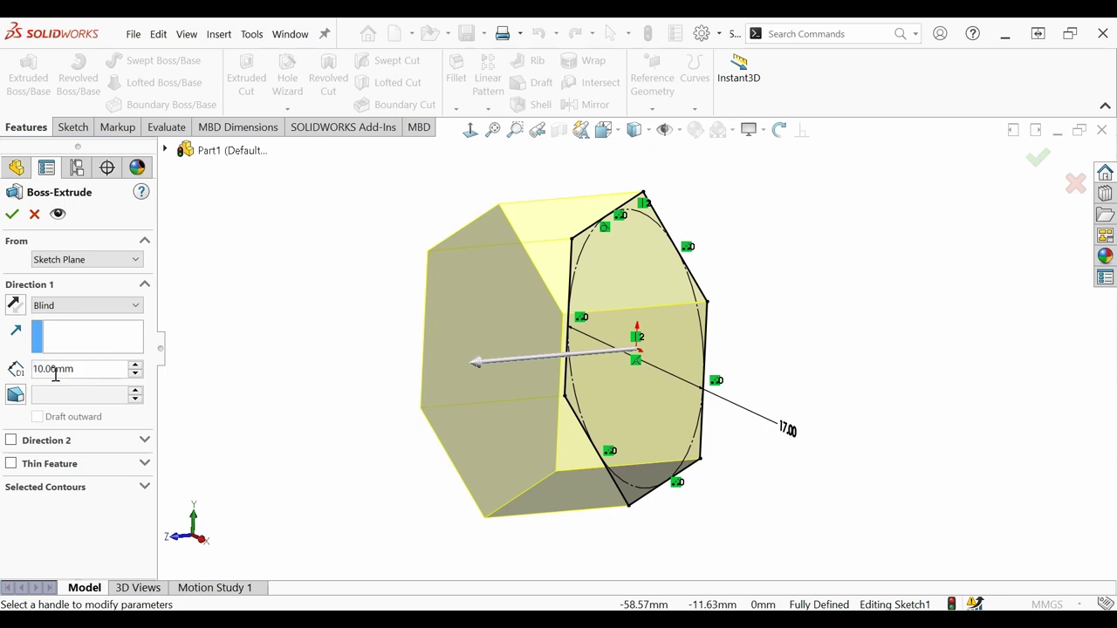
{"action": "type", "text": "6."}
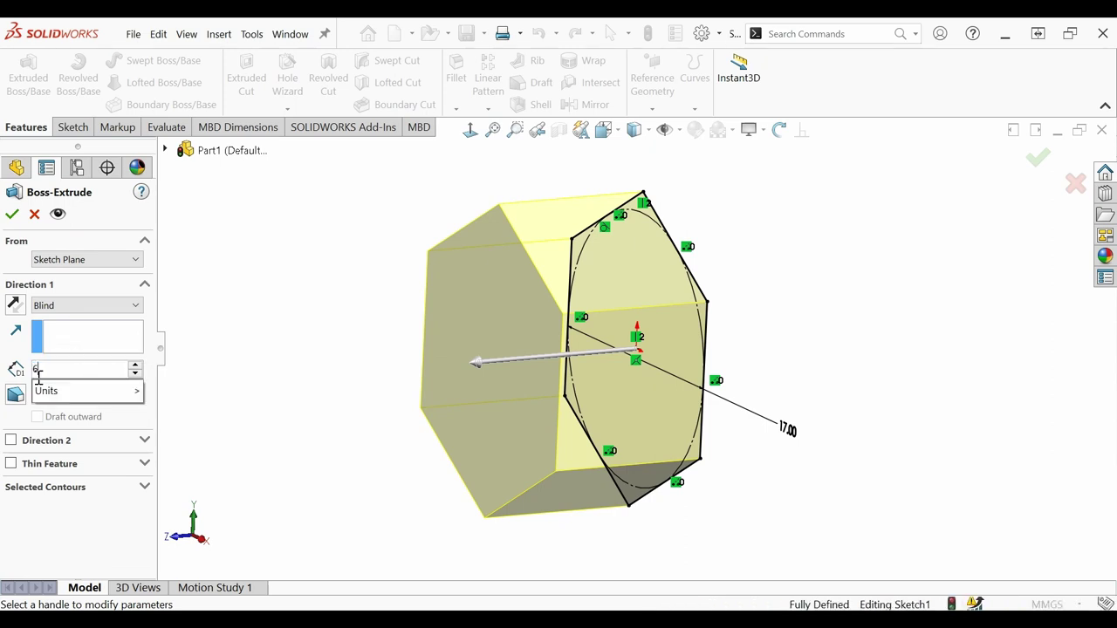
{"action": "type", "text": "6mm"}
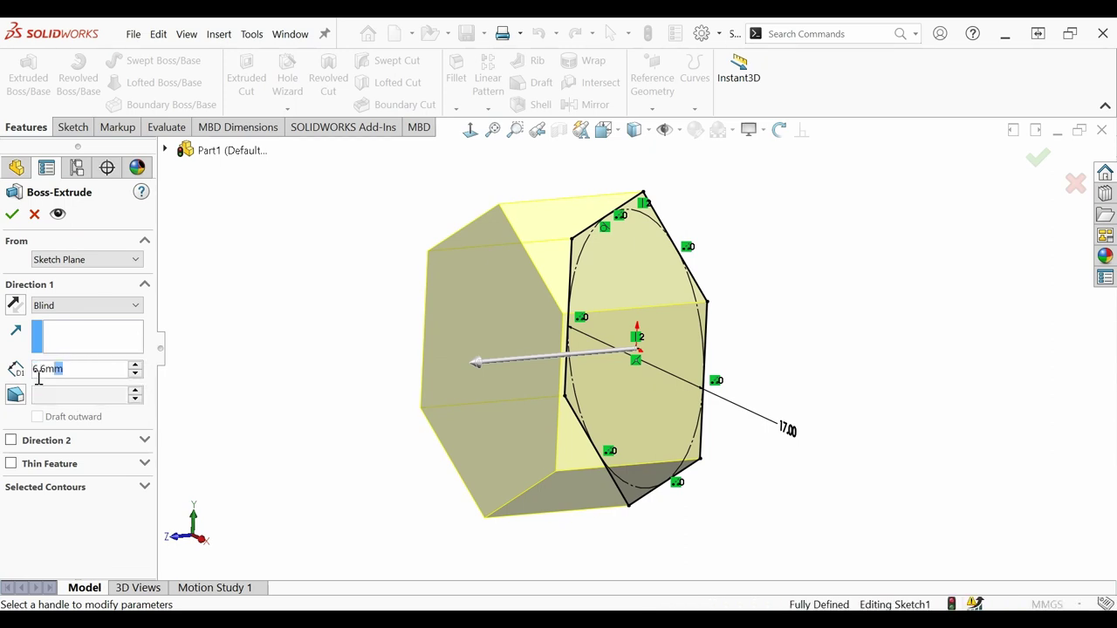
{"action": "key", "text": "Return"}
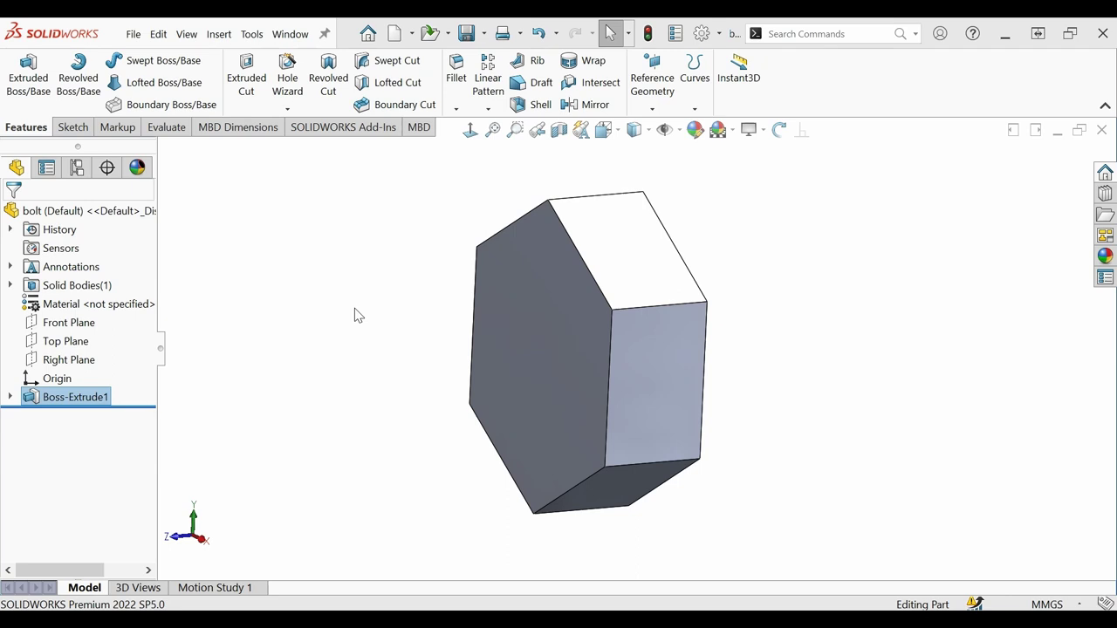
Apply Alloy Steel from the Steel library to the part's Material entry.
{"action": "left_click", "coordinate": [127, 305]}
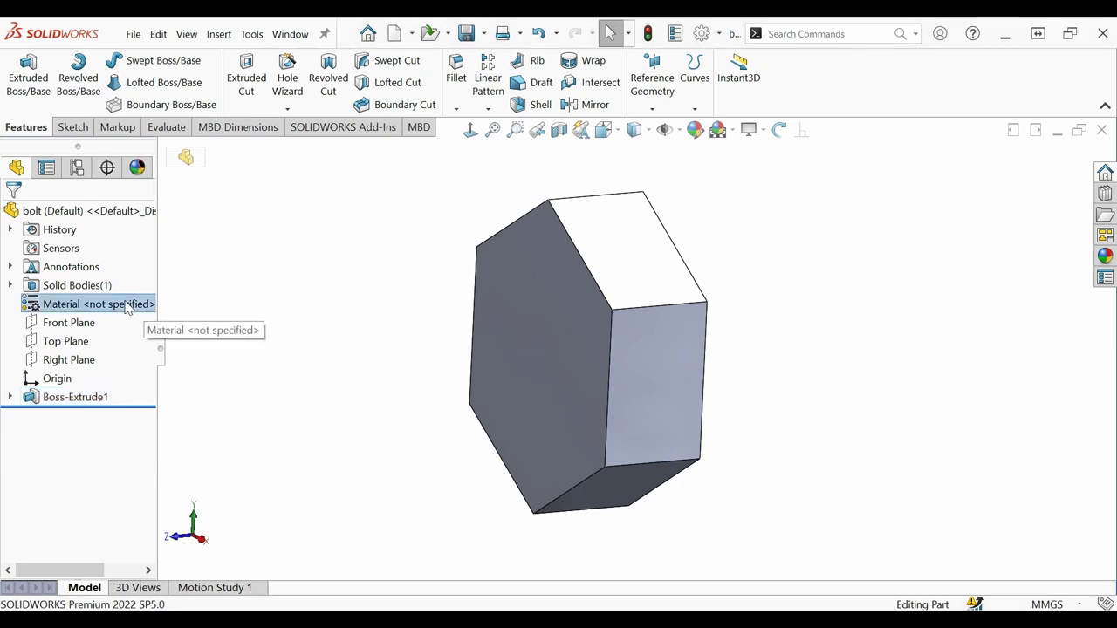
{"action": "right_click", "coordinate": [126, 306]}
{"action": "left_click", "coordinate": [166, 240]}
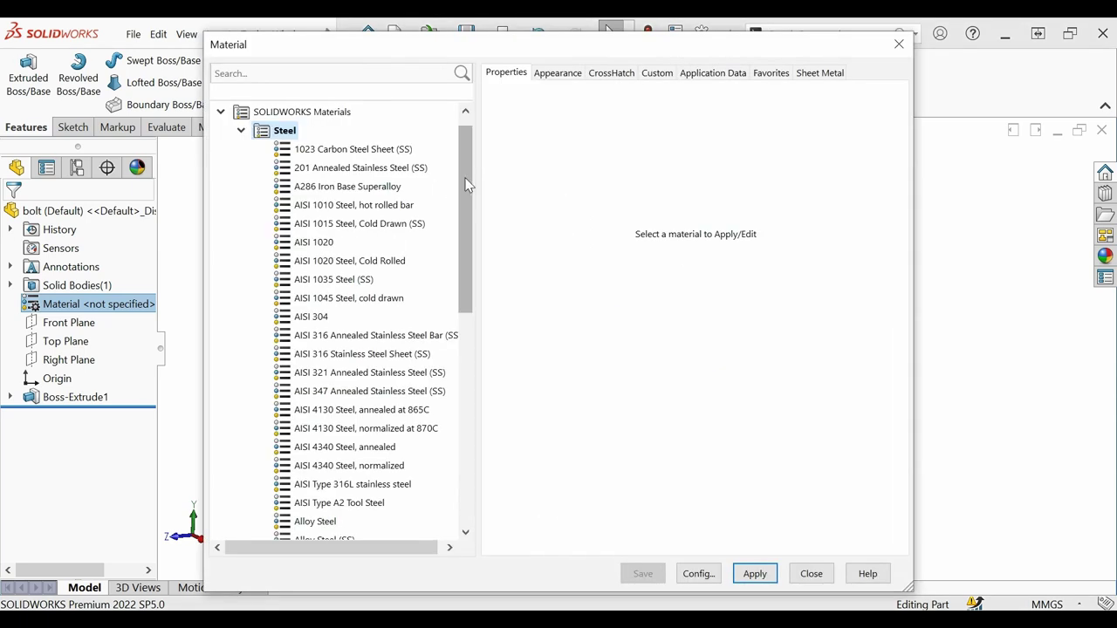
{"action": "left_click_drag", "start_coordinate": [466, 180], "coordinate": [436, 269]}
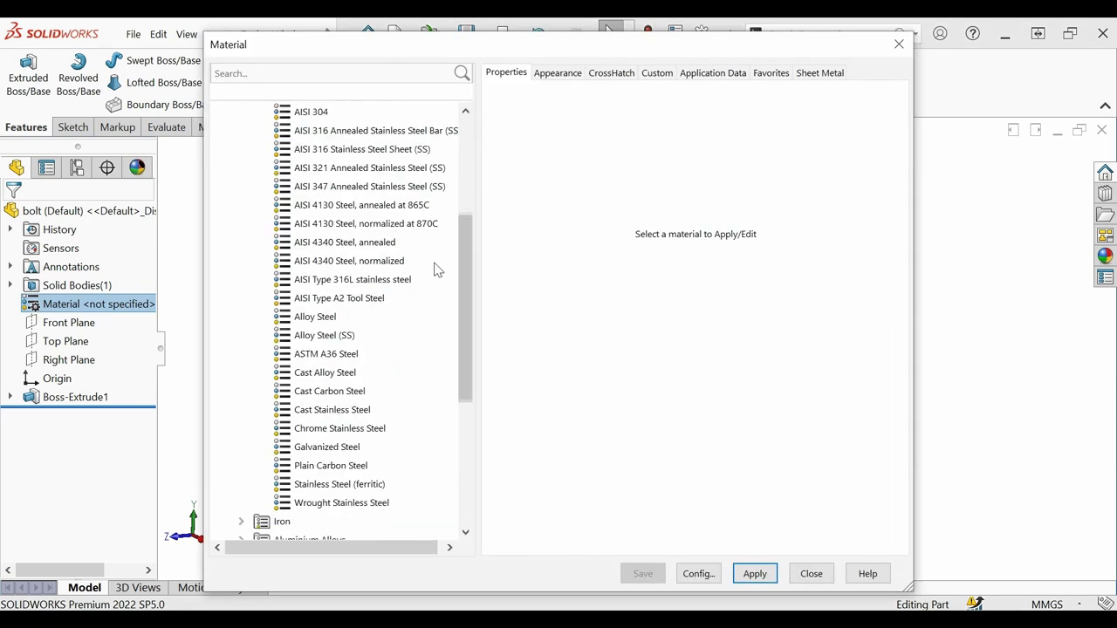
{"action": "left_click", "coordinate": [315, 322]}
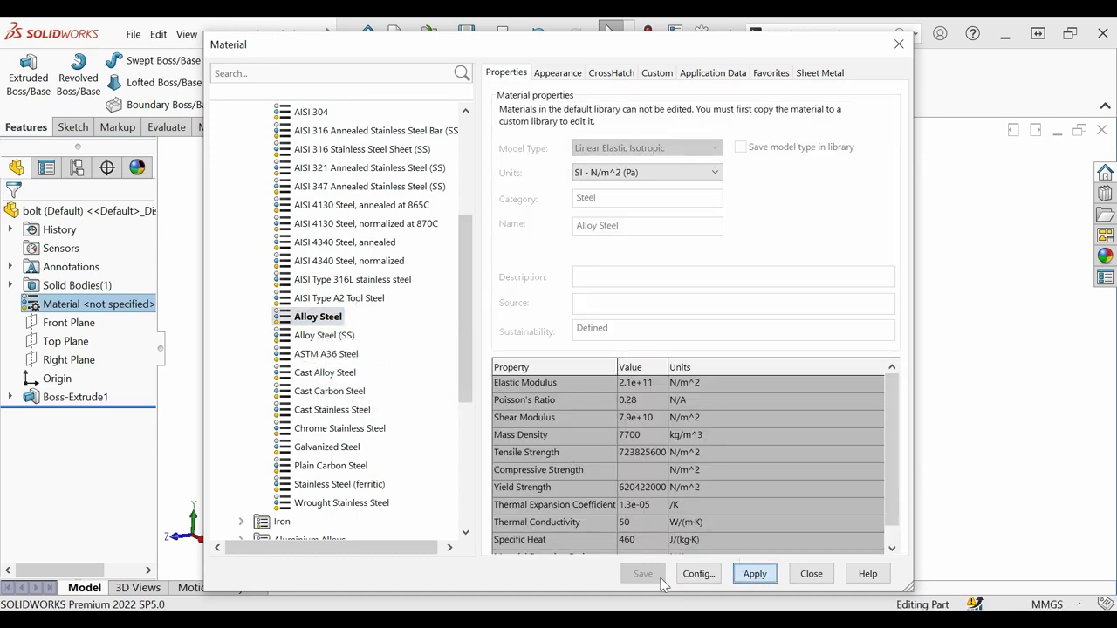
{"action": "left_click", "coordinate": [755, 573]}
{"action": "key", "text": "Escape"}
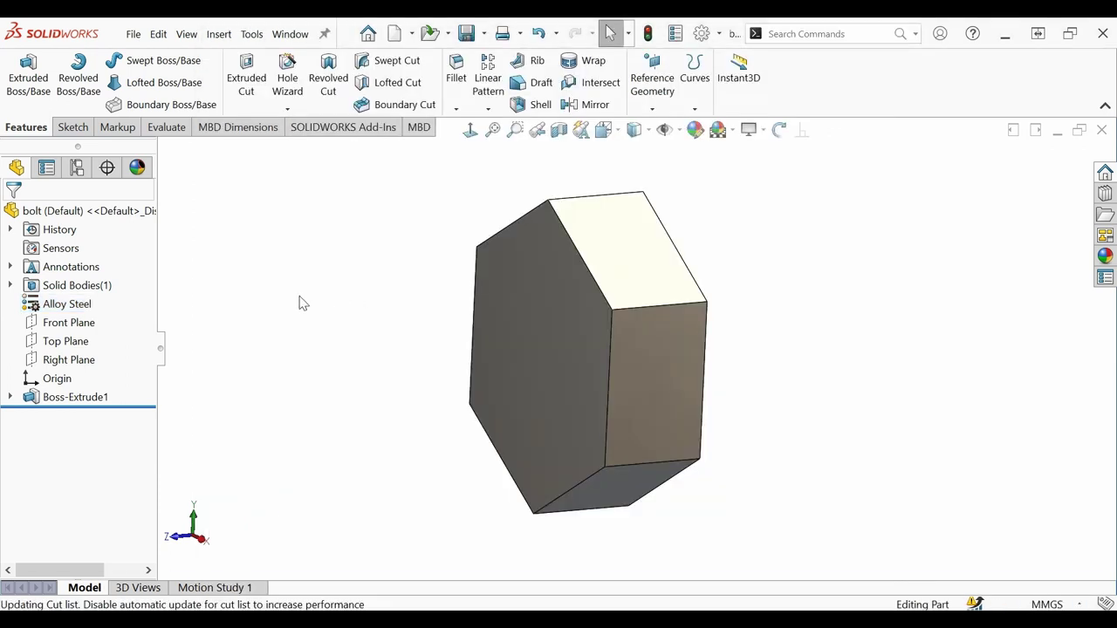
Start a sketch on the hex head face and draw a circle centred on the origin.
{"action": "left_click", "coordinate": [511, 304]}
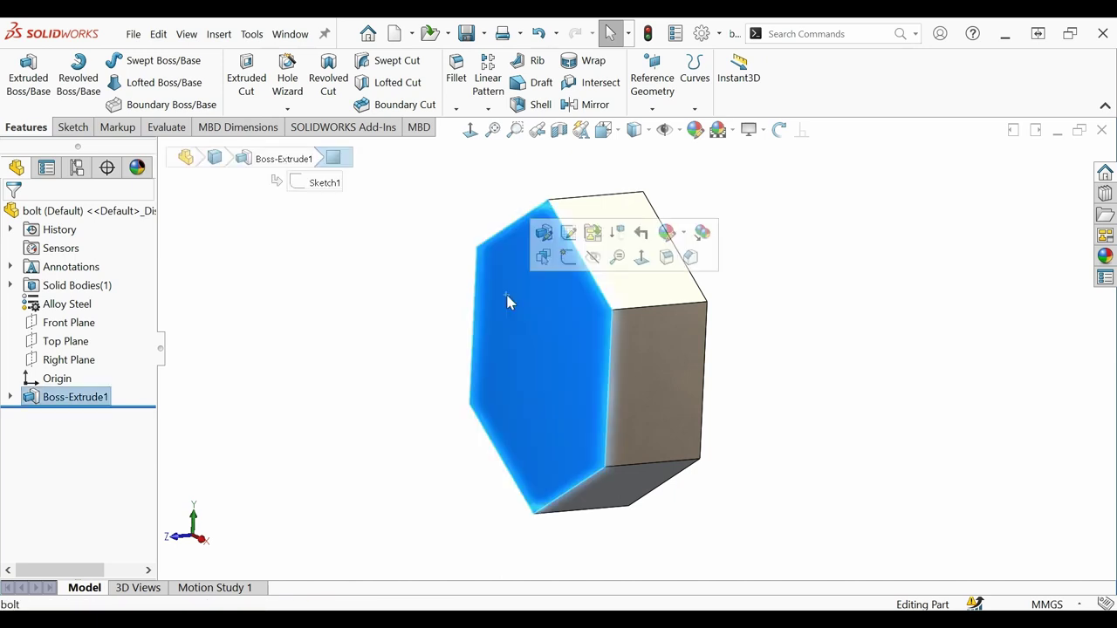
{"action": "left_click", "coordinate": [567, 257]}
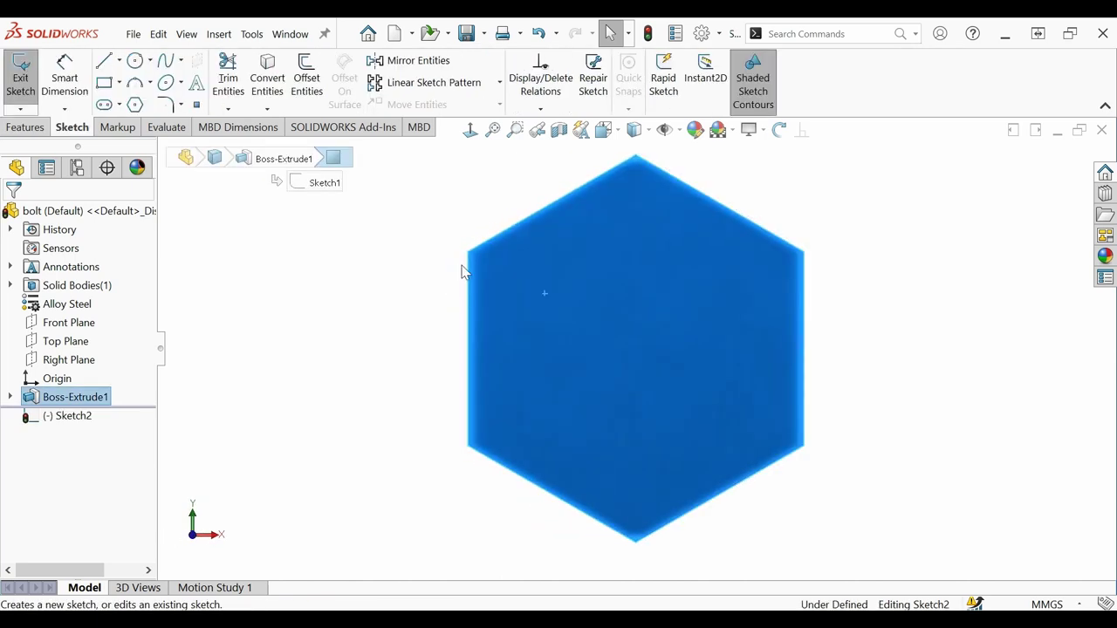
{"action": "key", "text": "c"}
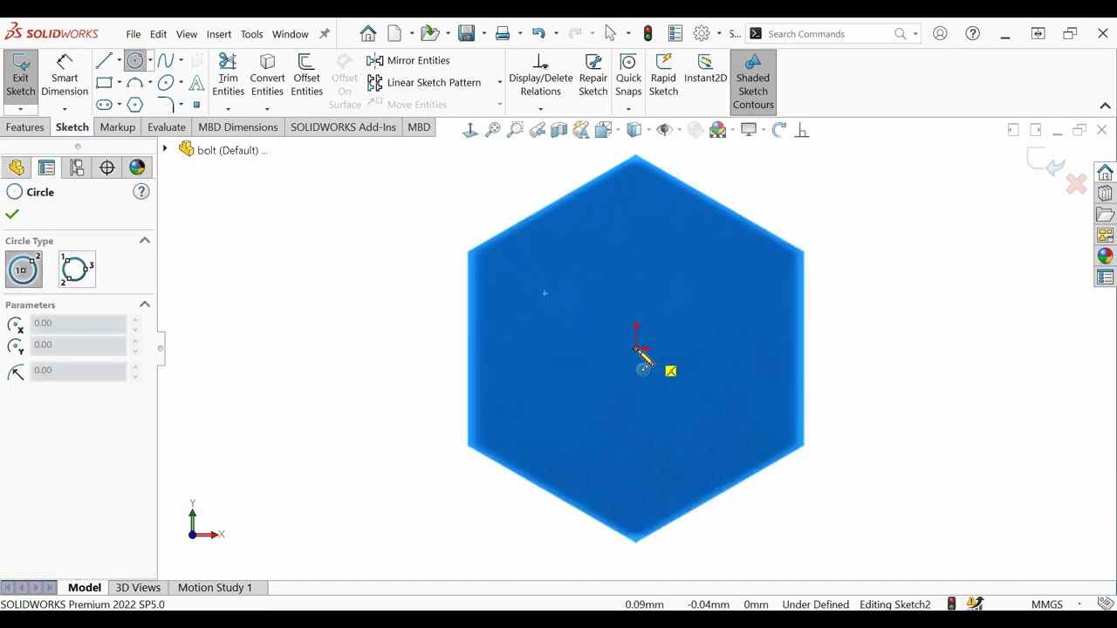
{"action": "left_click", "coordinate": [636, 349]}
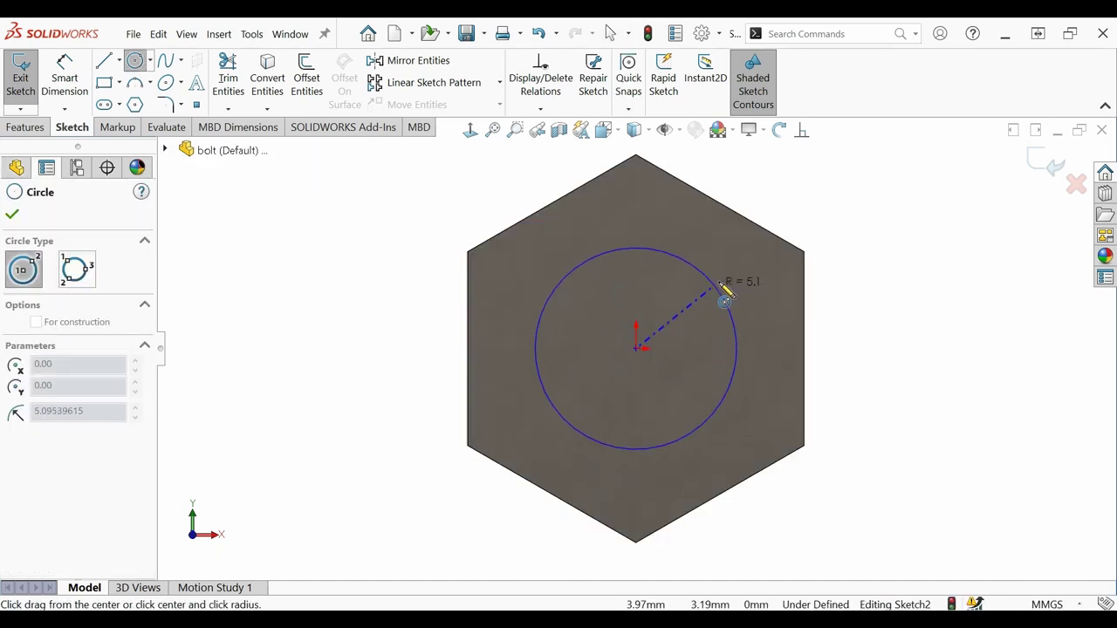
{"action": "left_click", "coordinate": [759, 264]}
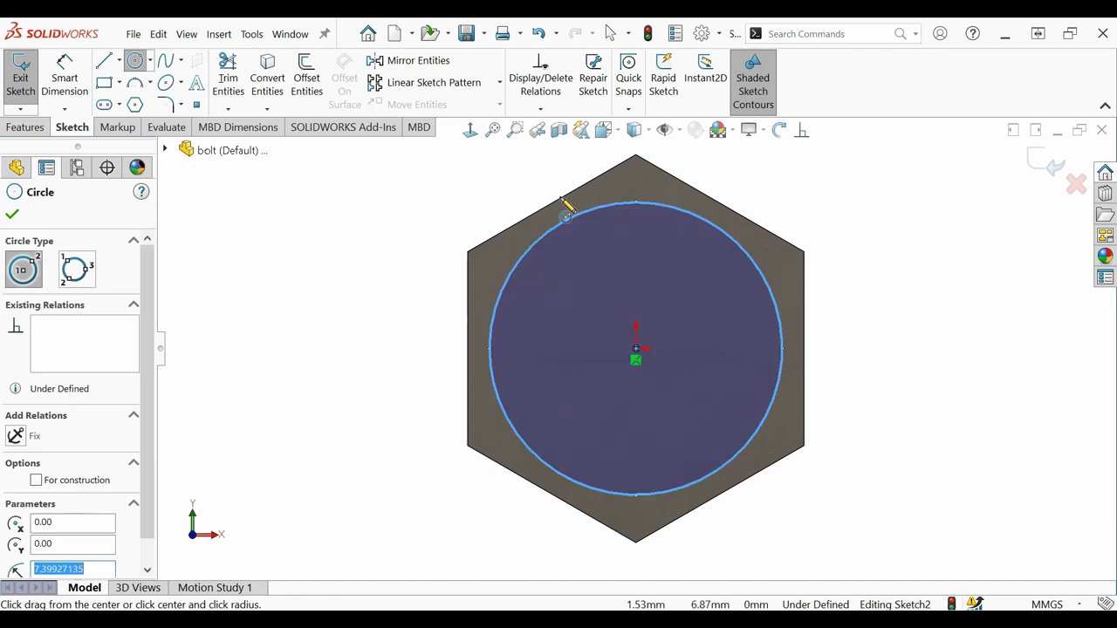
{"action": "left_click", "coordinate": [13, 214]}
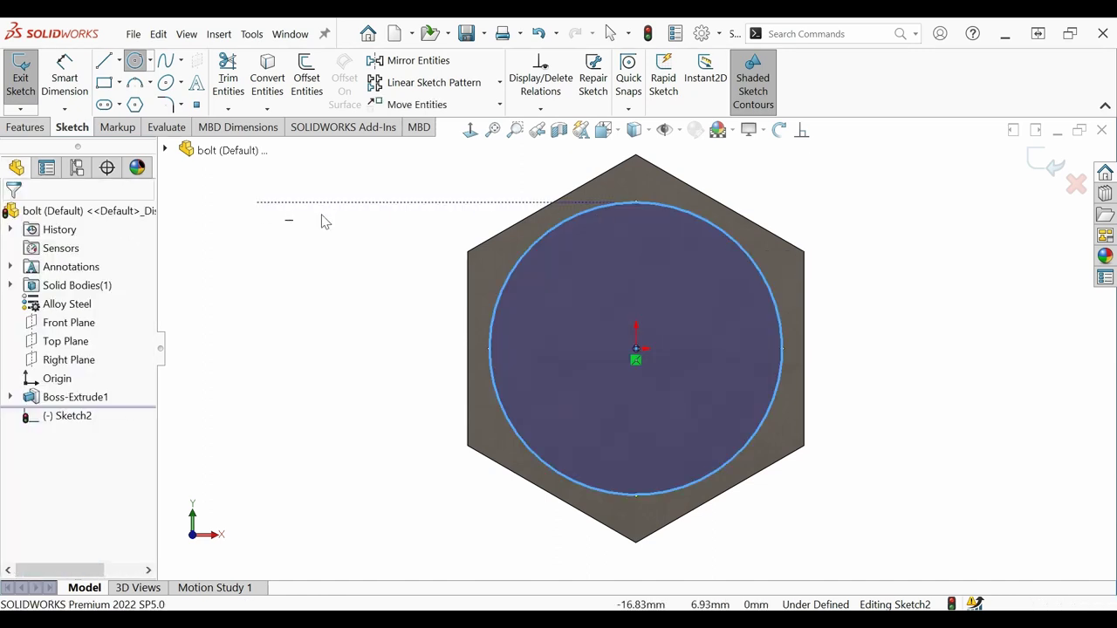
{"action": "key", "text": "Escape"}
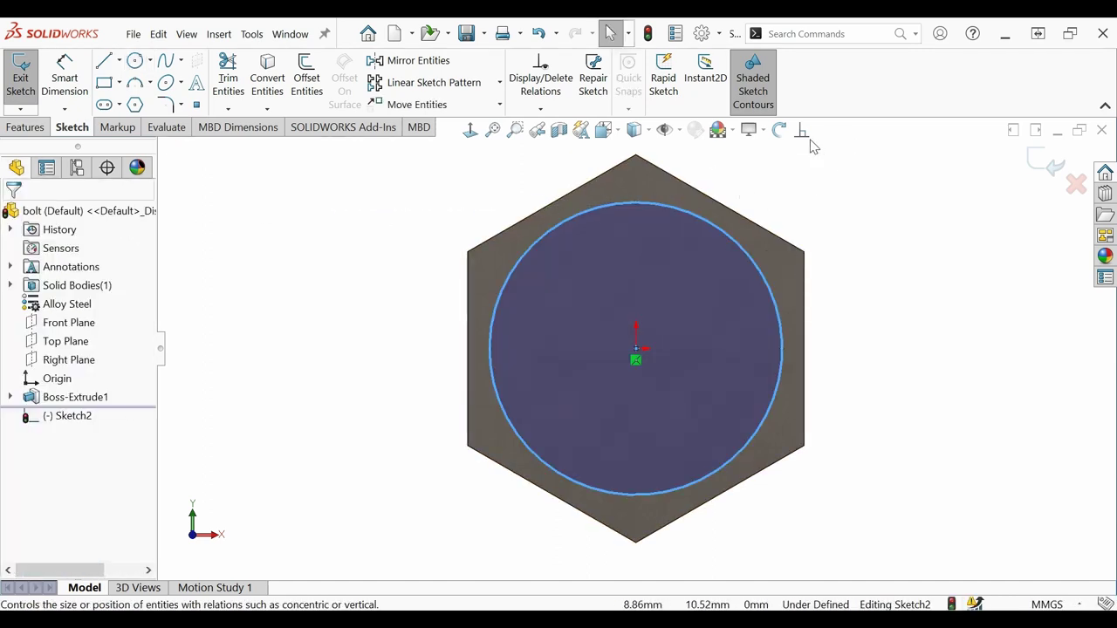
Project the hexagon's top-left edge and make the circle tangent to it.
{"action": "left_click", "coordinate": [267, 77]}
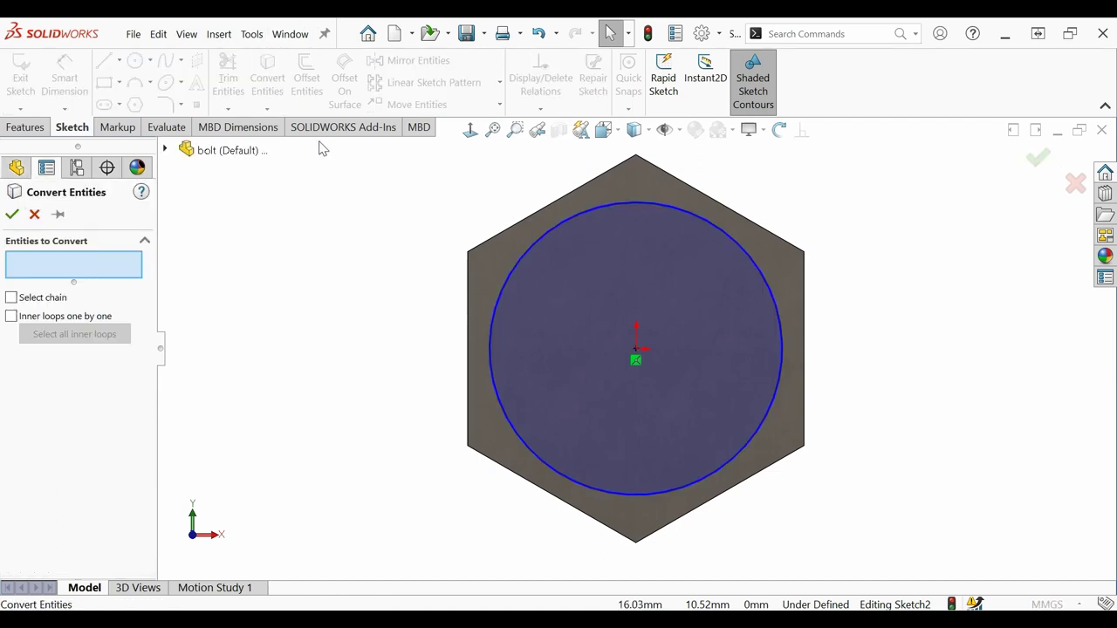
{"action": "left_click", "coordinate": [563, 199]}
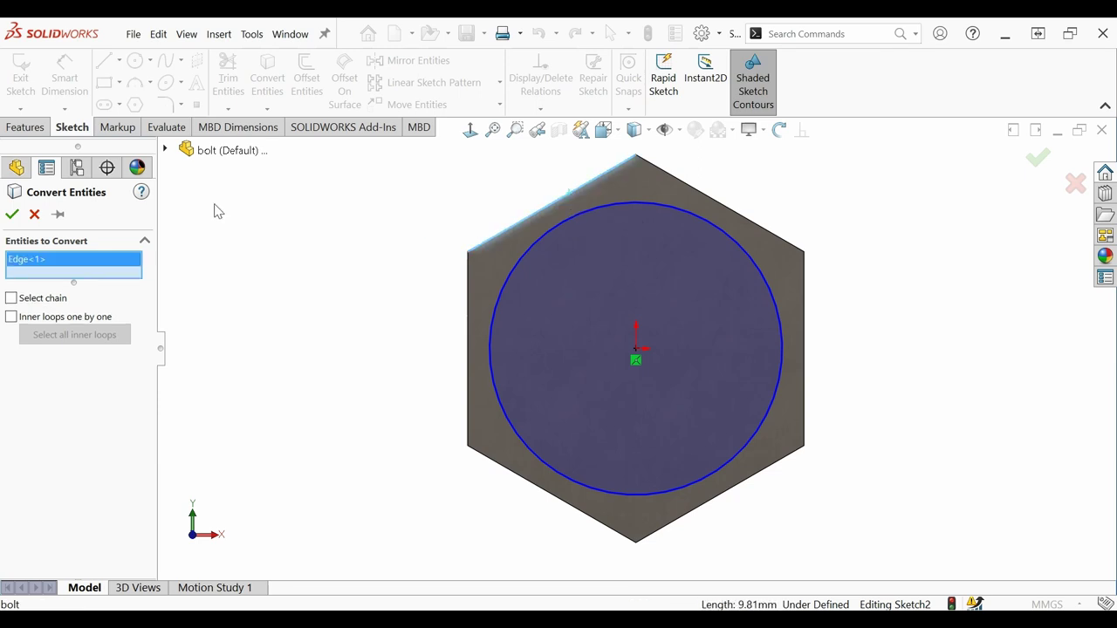
{"action": "left_click", "coordinate": [12, 214]}
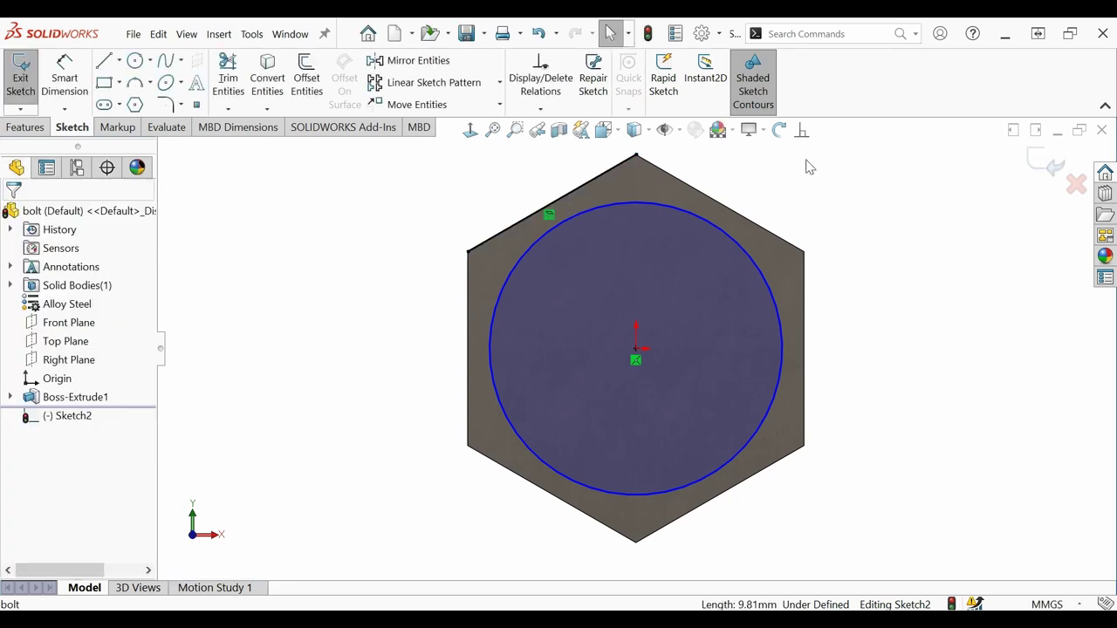
{"action": "left_click", "coordinate": [802, 133]}
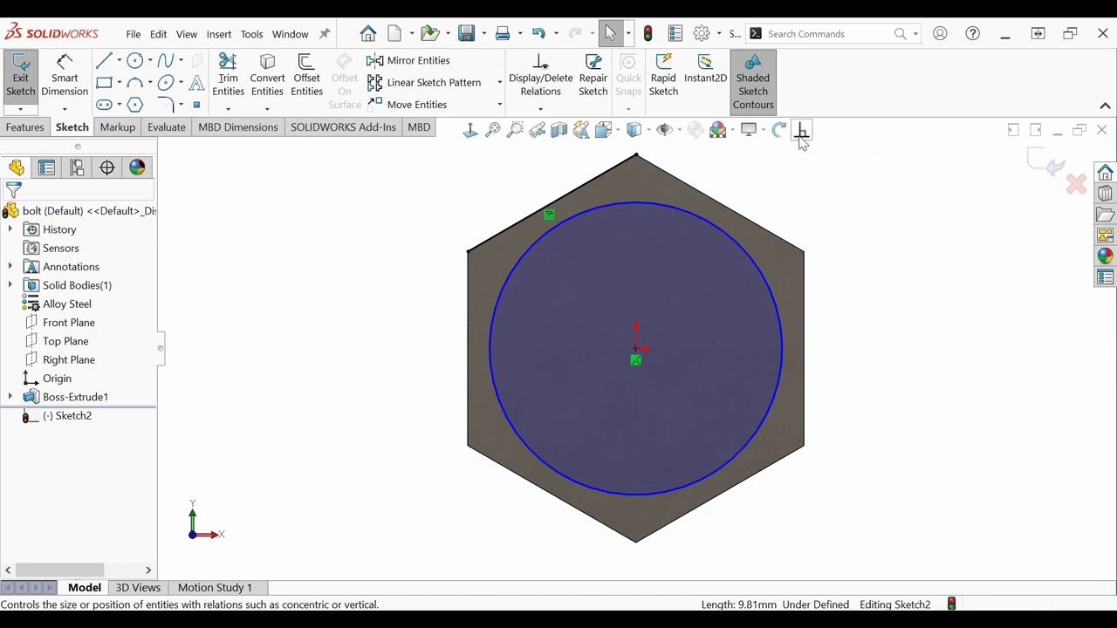
{"action": "left_click", "coordinate": [515, 274]}
{"action": "left_click", "coordinate": [503, 234]}
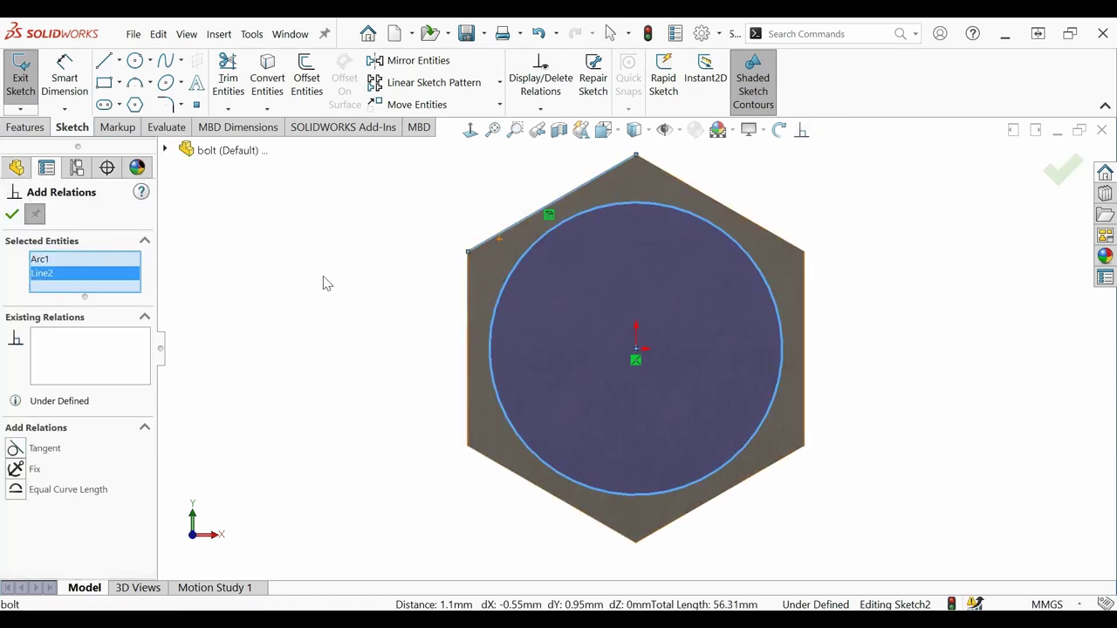
{"action": "left_click", "coordinate": [16, 449]}
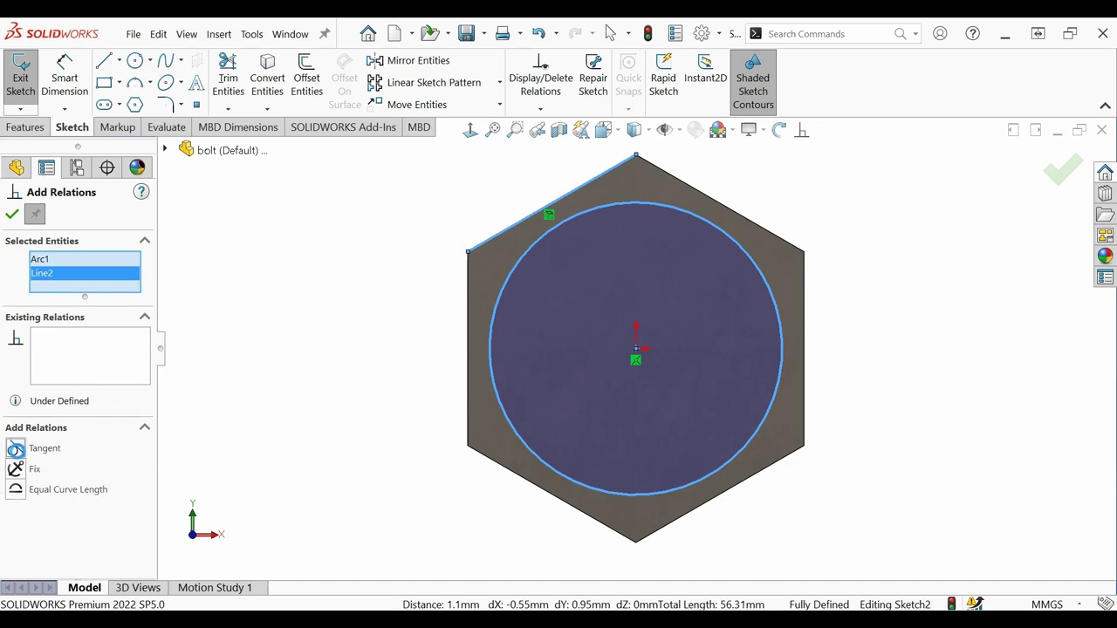
{"action": "left_click", "coordinate": [12, 214]}
{"action": "left_click", "coordinate": [350, 229]}
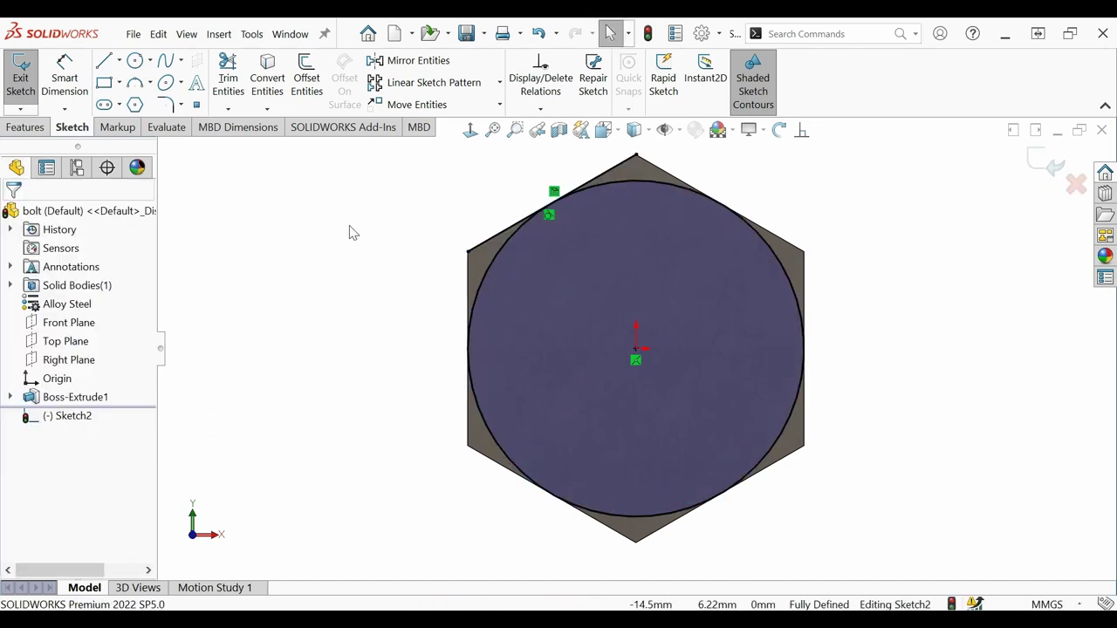
{"action": "middle_click_drag", "start_coordinate": [351, 228], "coordinate": [257, 290]}
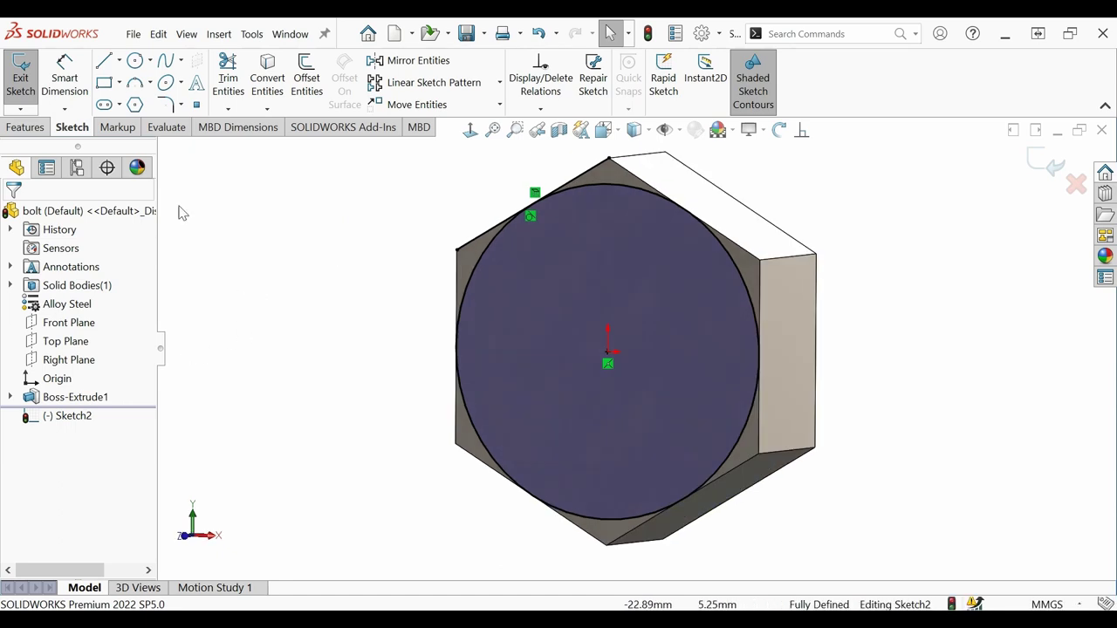
{"action": "left_click", "coordinate": [41, 133]}
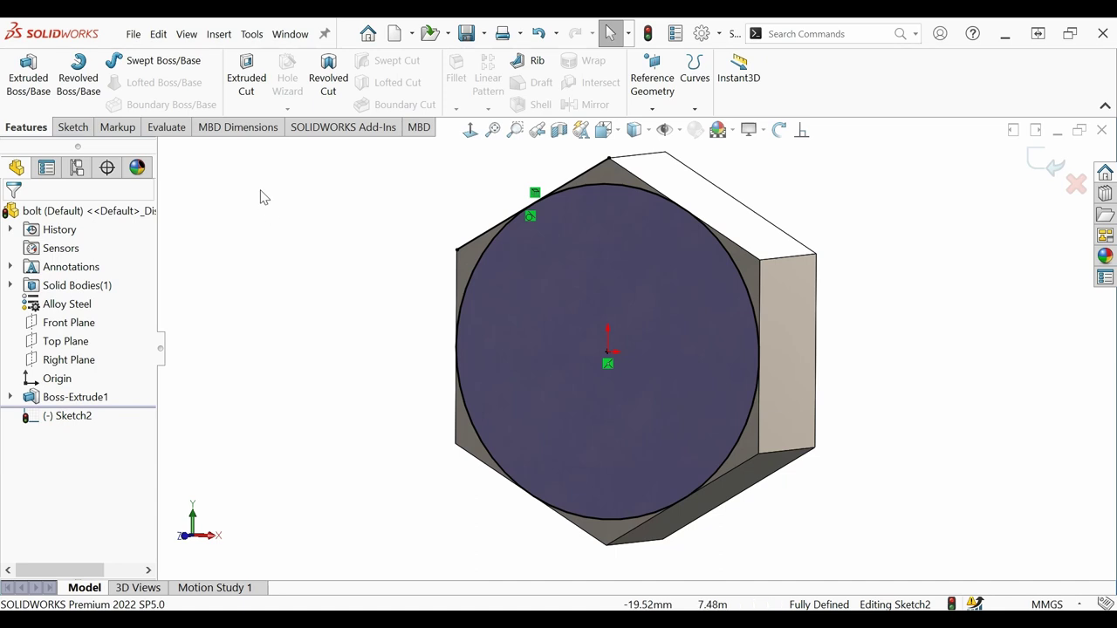
Start a Cut-Extrude on the circle region with Flip side to cut and Draft enabled.
{"action": "left_click", "coordinate": [255, 86]}
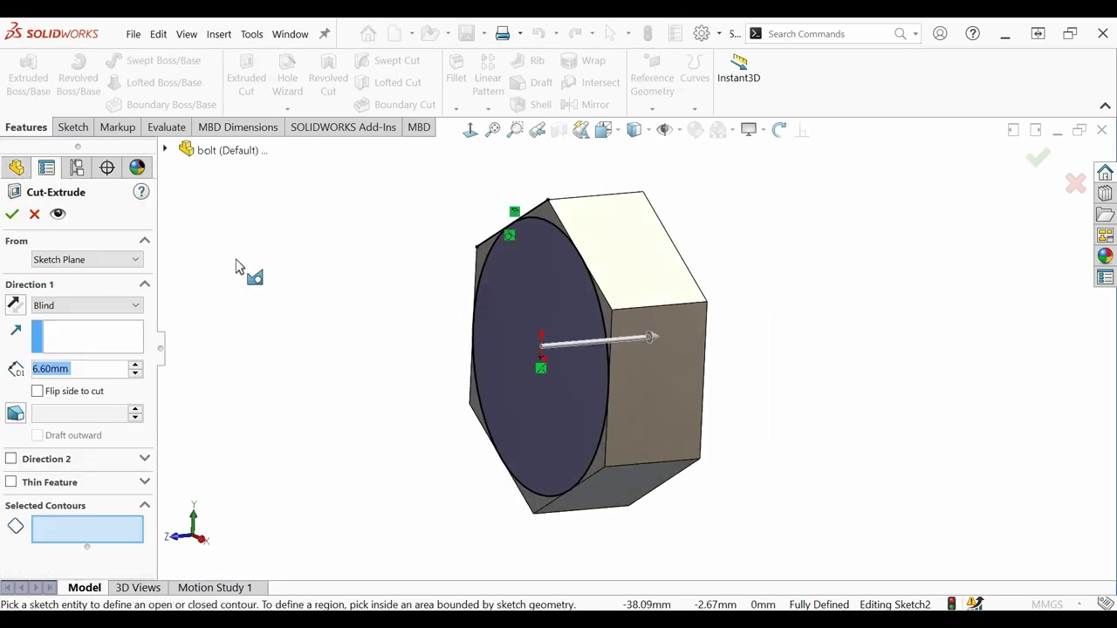
{"action": "left_click", "coordinate": [515, 285]}
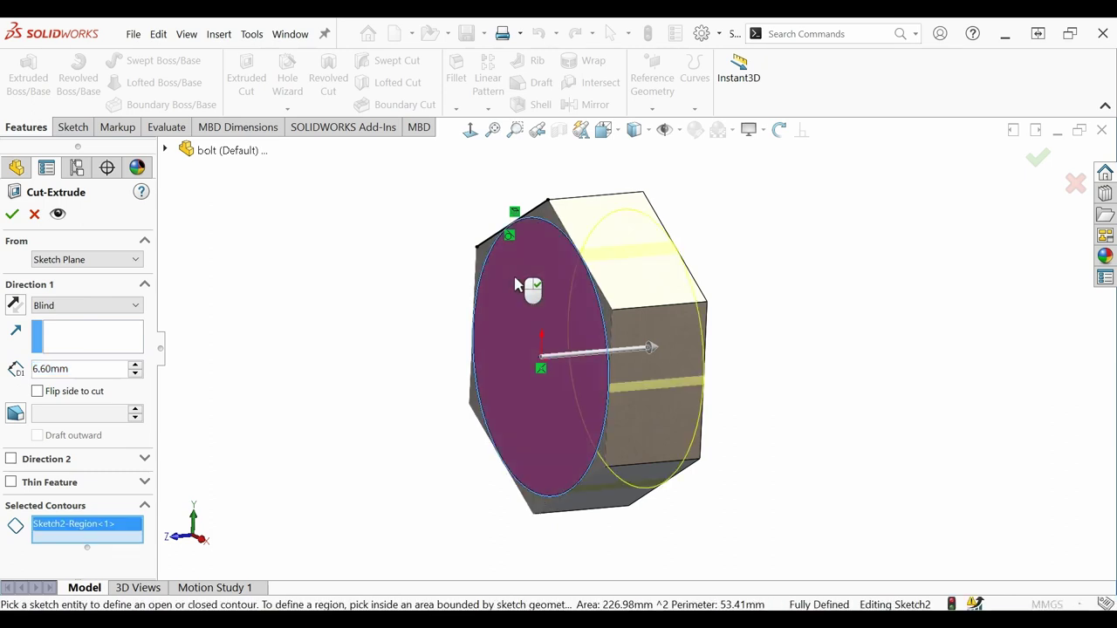
{"action": "left_click", "coordinate": [38, 392]}
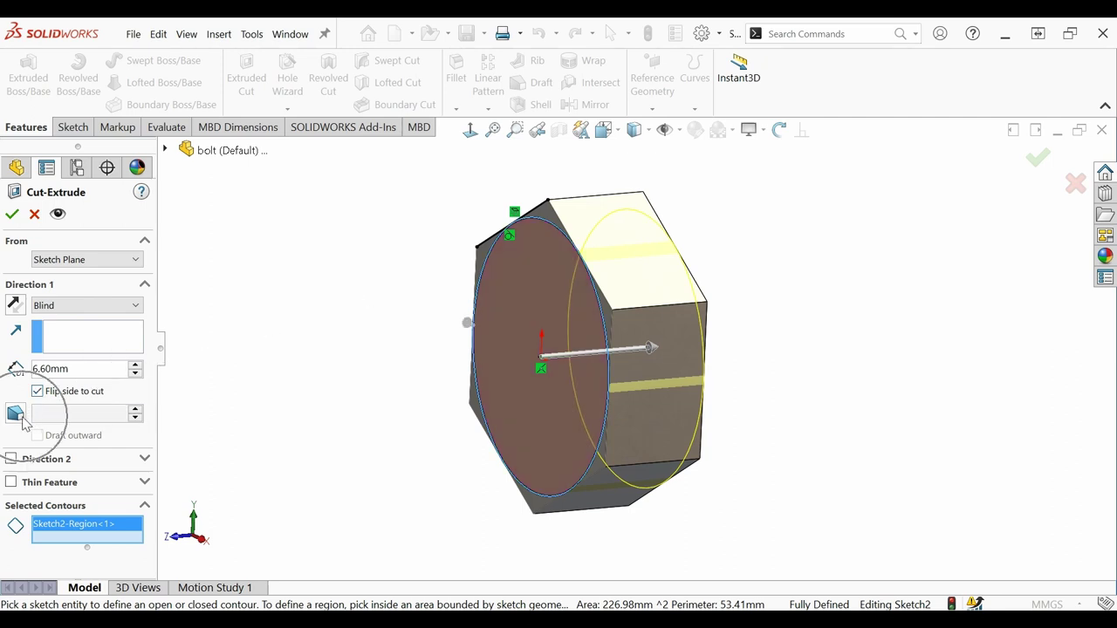
{"action": "left_click", "coordinate": [16, 414]}
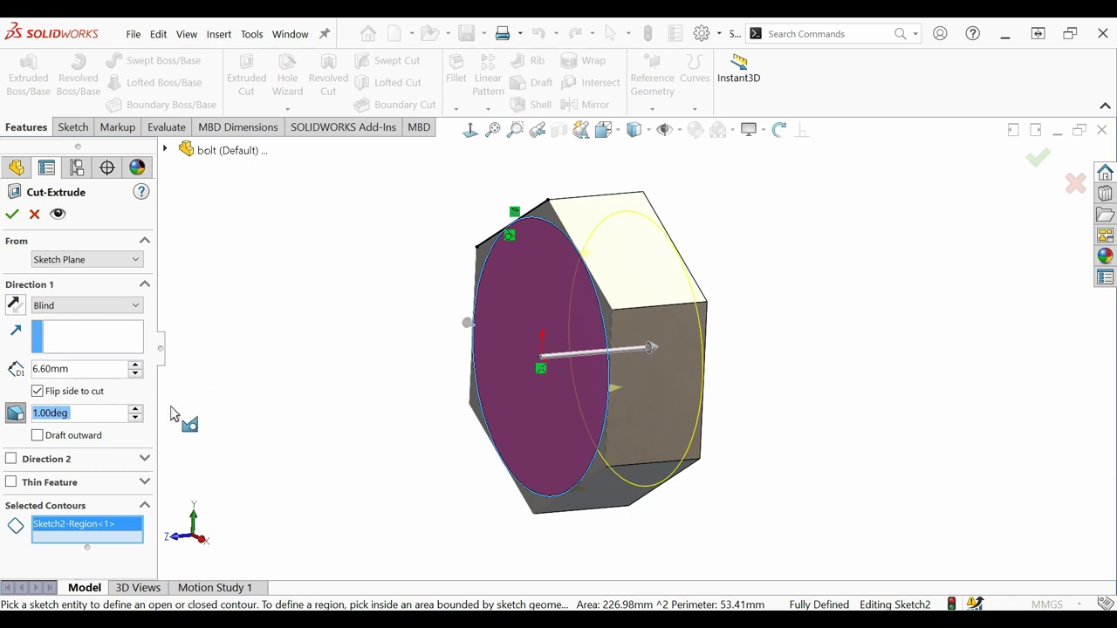
Raise the outward draft angle to 55° and accept the 6.6 mm chamfer cut.
{"action": "middle_click_drag", "start_coordinate": [289, 405], "coordinate": [349, 262]}
{"action": "type", "text": "1"}
{"action": "left_click", "coordinate": [86, 439]}
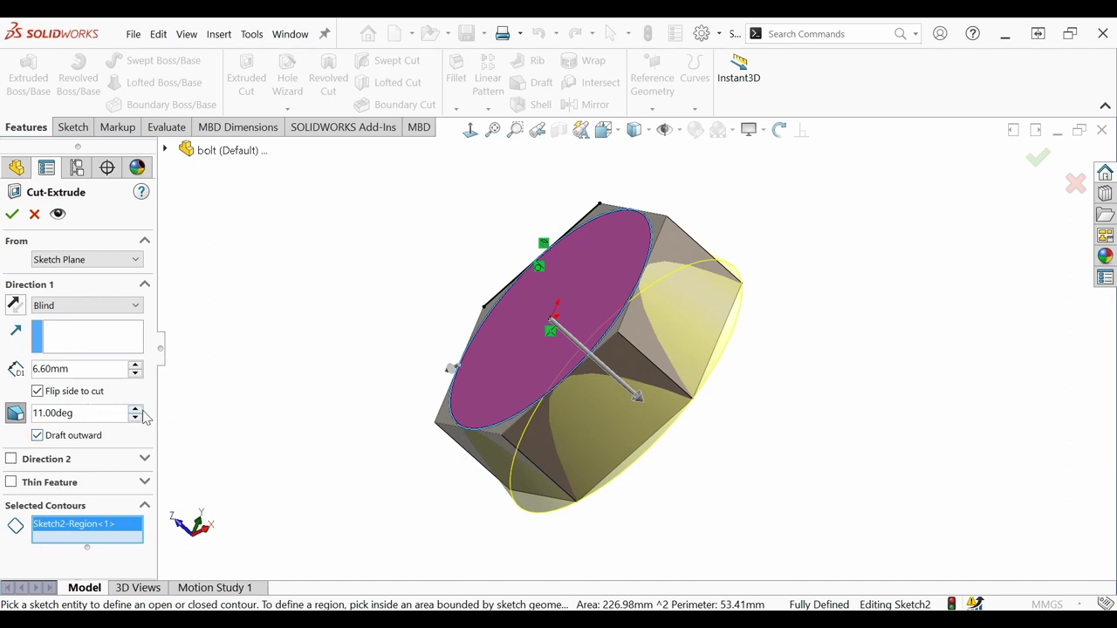
{"action": "left_click", "coordinate": [138, 411]}
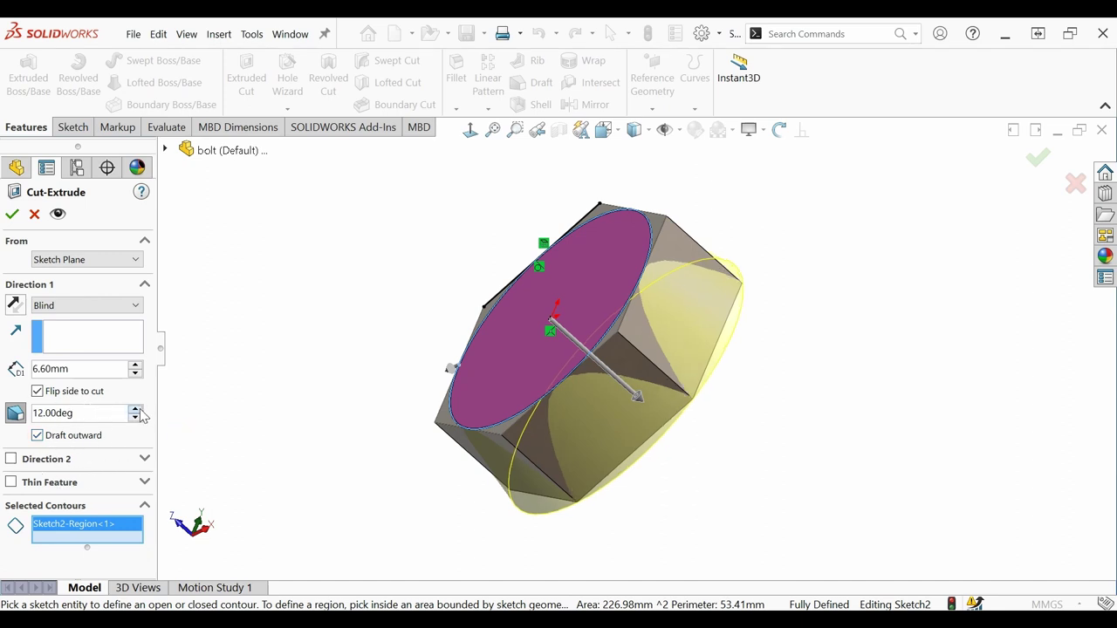
{"action": "left_click", "coordinate": [138, 410]}
{"action": "left_click", "coordinate": [138, 410]}
{"action": "left_click", "coordinate": [138, 410]}
{"action": "left_click", "coordinate": [138, 410]}
{"action": "left_click", "coordinate": [138, 410]}
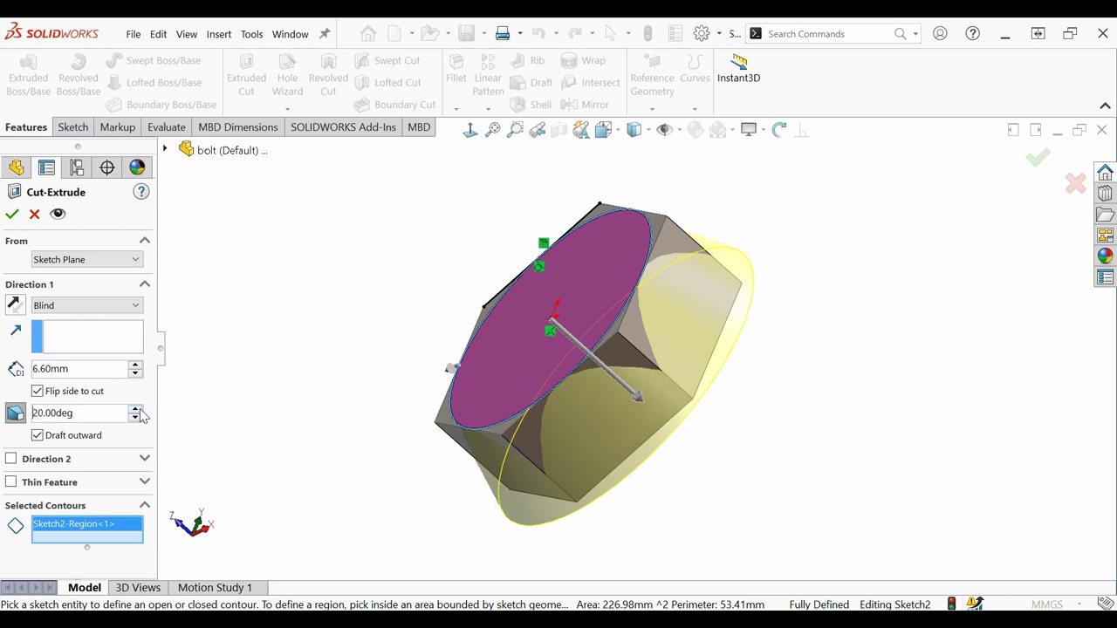
{"action": "left_click", "coordinate": [138, 410]}
{"action": "left_click", "coordinate": [138, 410]}
{"action": "left_click", "coordinate": [138, 410]}
{"action": "left_click", "coordinate": [138, 410]}
{"action": "left_click", "coordinate": [138, 410]}
{"action": "left_click", "coordinate": [138, 410]}
{"action": "left_click", "coordinate": [138, 411]}
{"action": "left_click", "coordinate": [138, 411]}
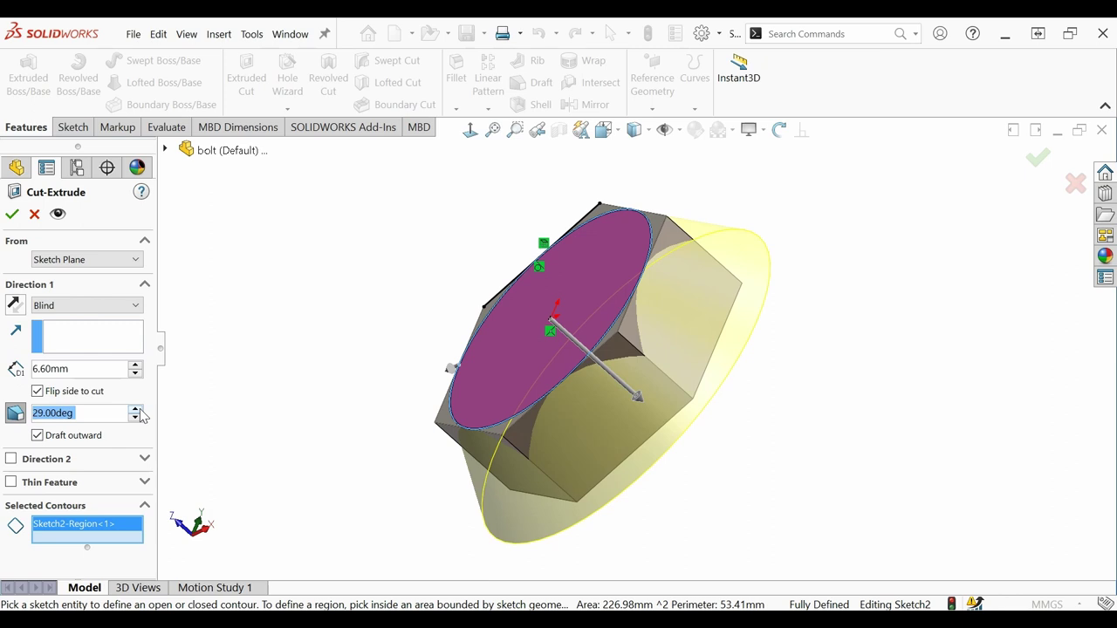
{"action": "left_click", "coordinate": [137, 410]}
{"action": "left_click", "coordinate": [138, 410]}
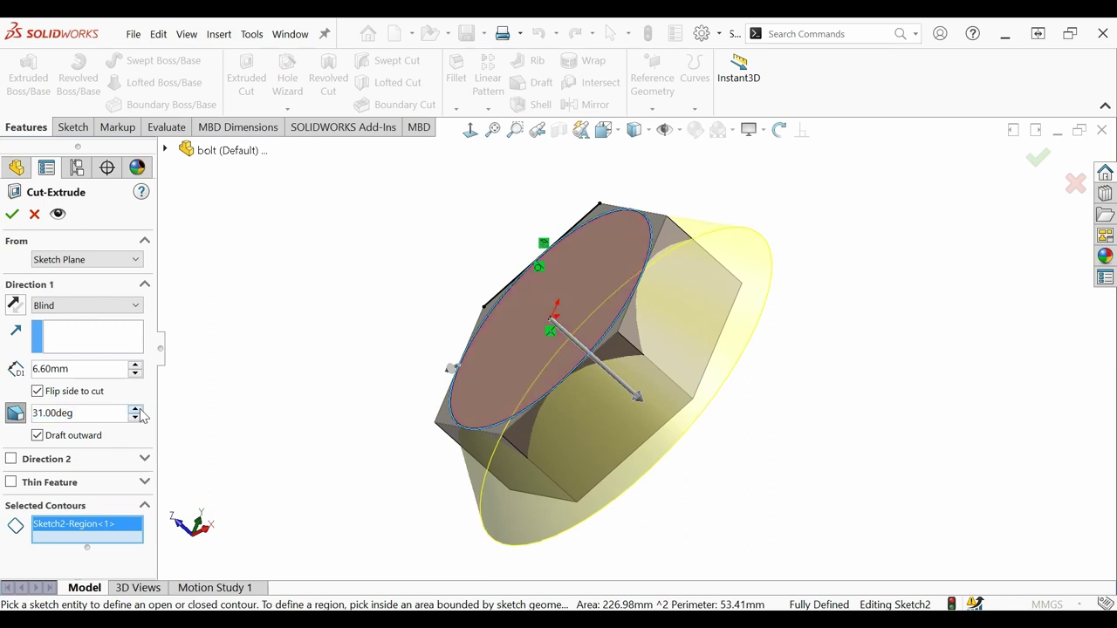
{"action": "left_click", "coordinate": [138, 411]}
{"action": "left_click", "coordinate": [137, 410]}
{"action": "left_click", "coordinate": [138, 410]}
{"action": "left_click", "coordinate": [138, 410]}
{"action": "left_click", "coordinate": [138, 411]}
{"action": "left_click", "coordinate": [138, 410]}
{"action": "left_click", "coordinate": [138, 411]}
{"action": "left_click", "coordinate": [138, 410]}
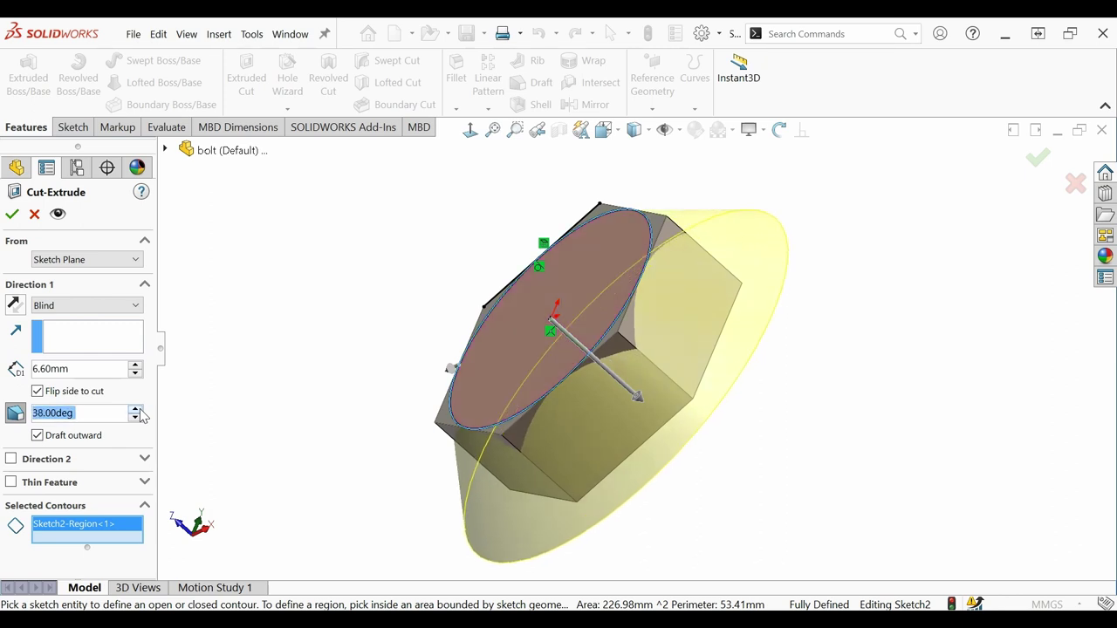
{"action": "left_click", "coordinate": [138, 410]}
{"action": "left_click", "coordinate": [138, 410]}
{"action": "left_click", "coordinate": [138, 410]}
{"action": "left_click", "coordinate": [138, 410]}
{"action": "left_click", "coordinate": [137, 410]}
{"action": "left_click", "coordinate": [137, 410]}
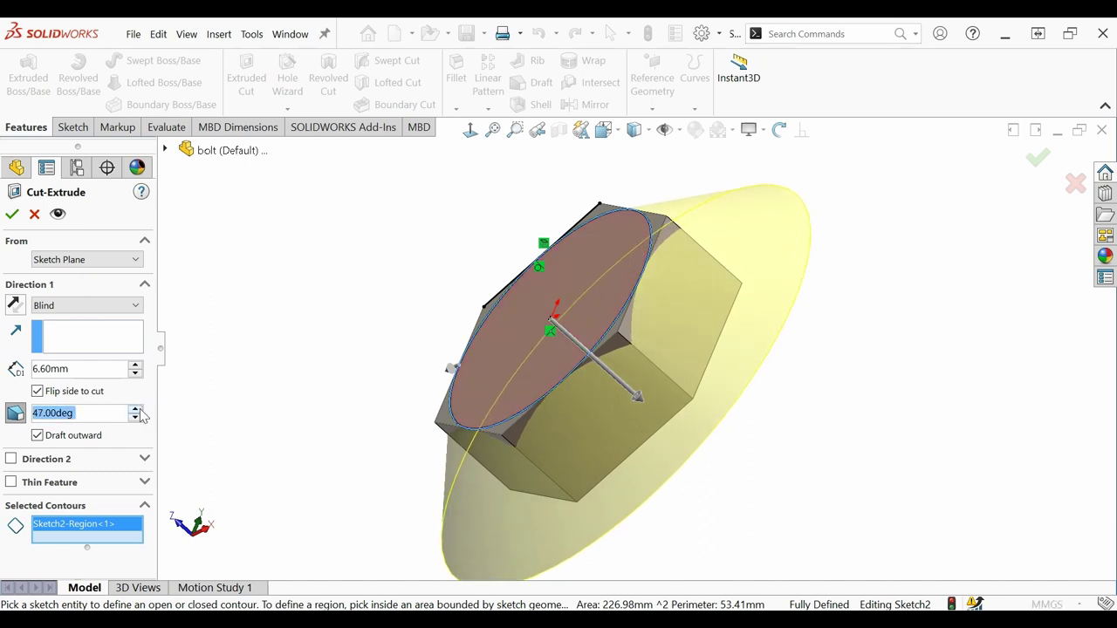
{"action": "left_click", "coordinate": [138, 410]}
{"action": "left_click", "coordinate": [138, 411]}
{"action": "left_click", "coordinate": [138, 411]}
{"action": "left_click", "coordinate": [138, 410]}
{"action": "left_click", "coordinate": [138, 410]}
{"action": "left_click", "coordinate": [138, 410]}
{"action": "left_click", "coordinate": [136, 410]}
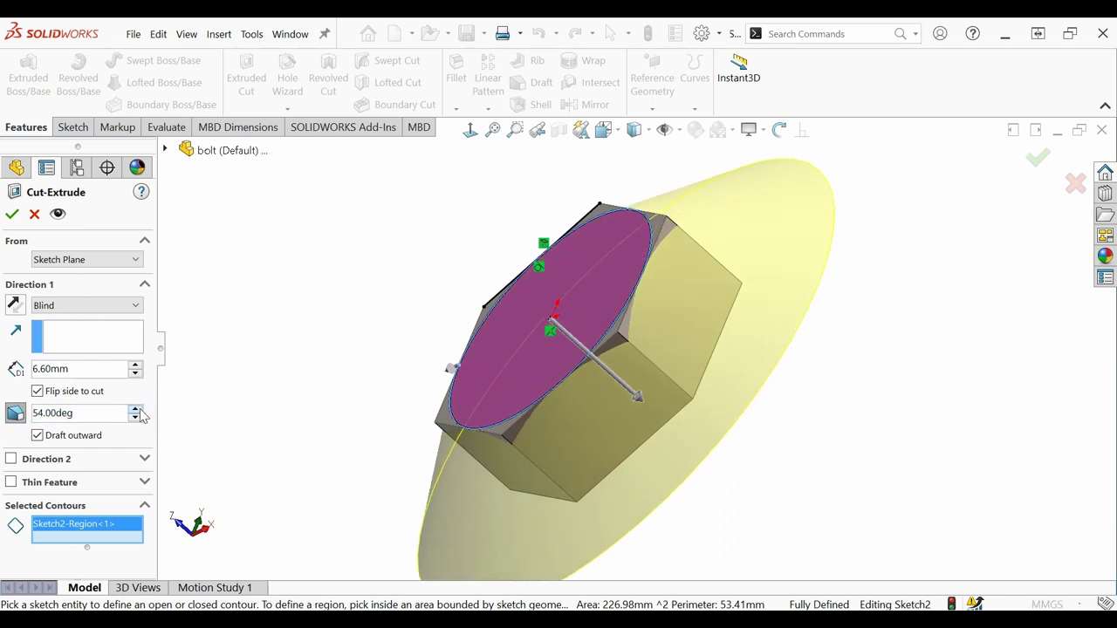
{"action": "left_click", "coordinate": [136, 410]}
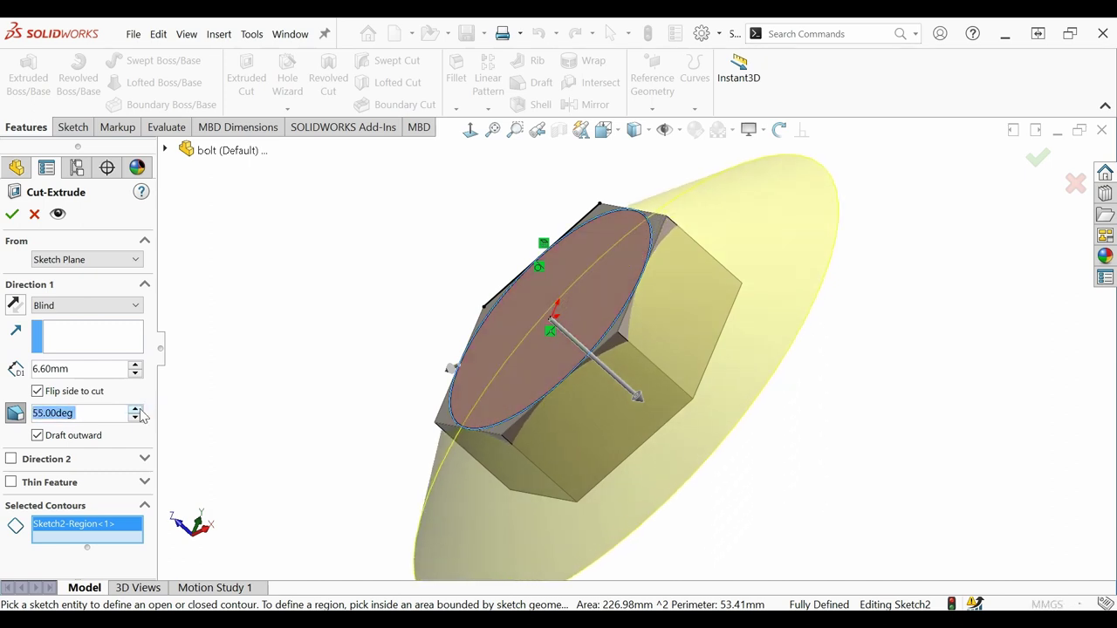
{"action": "left_click", "coordinate": [12, 214]}
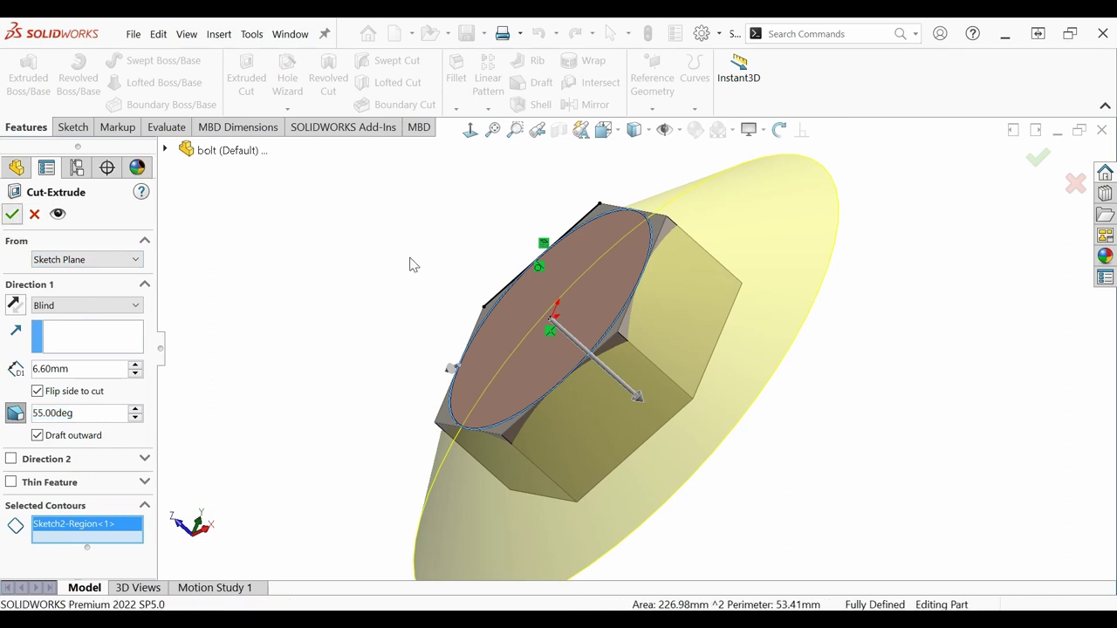
{"action": "middle_click_drag", "start_coordinate": [411, 262], "coordinate": [560, 345]}
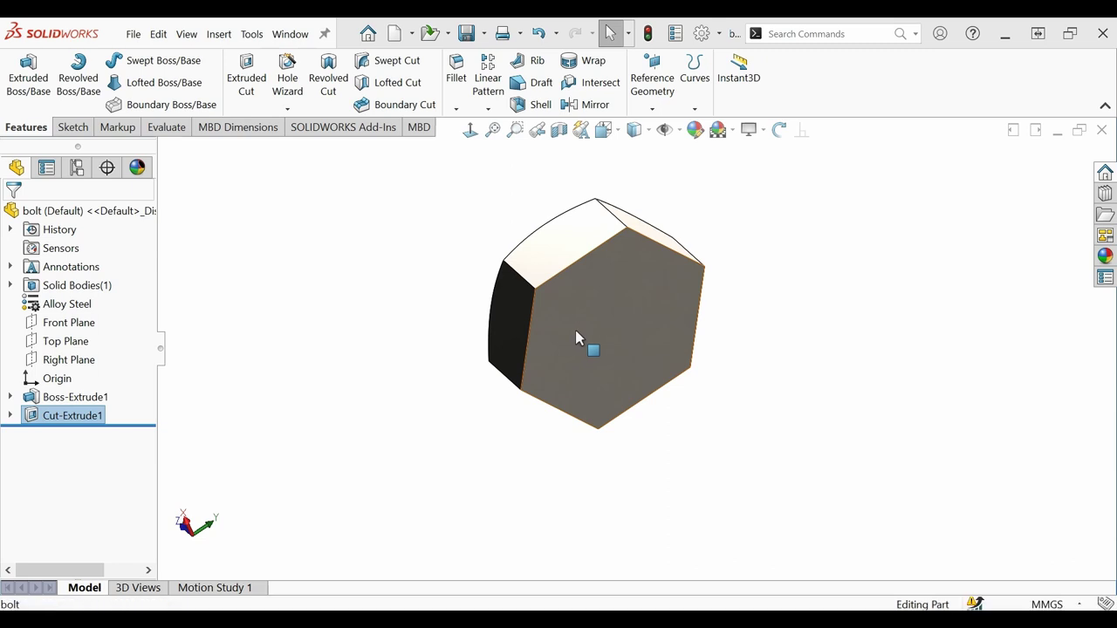
Sketch a circle at the origin on the hex face, then switch to the browser's thread chart.
{"action": "left_click", "coordinate": [608, 372]}
{"action": "left_click", "coordinate": [635, 301]}
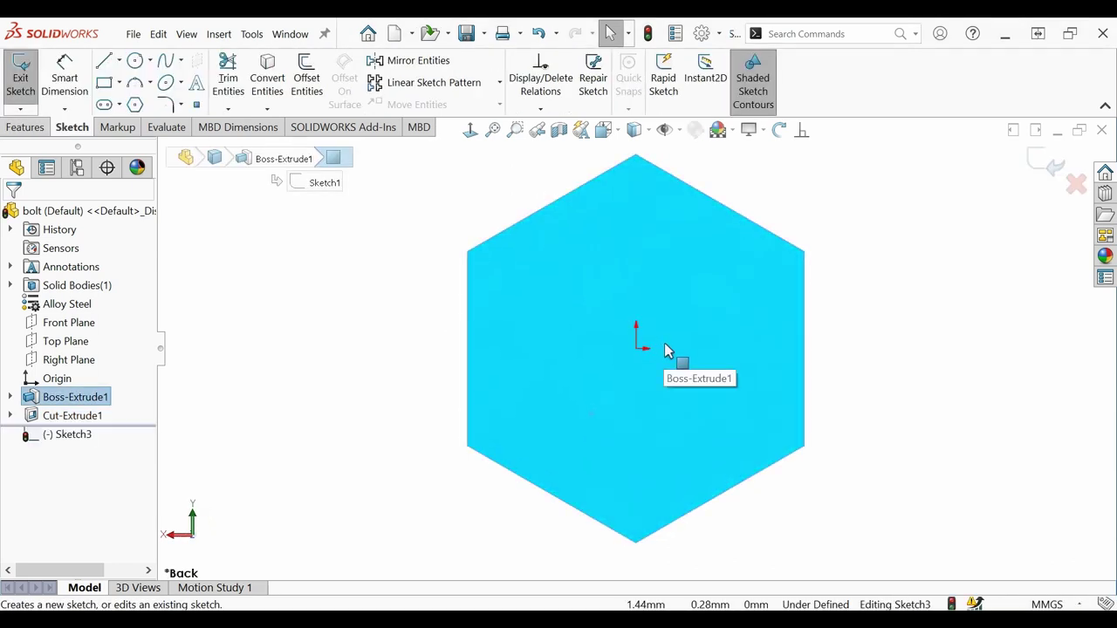
{"action": "key", "text": "z"}
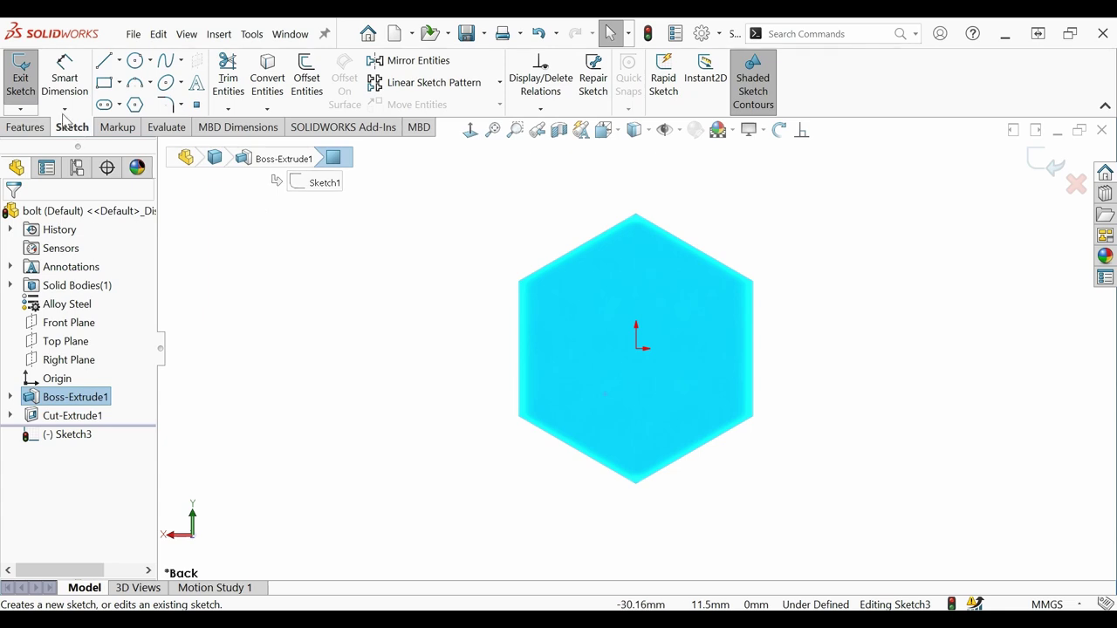
{"action": "left_click", "coordinate": [136, 61]}
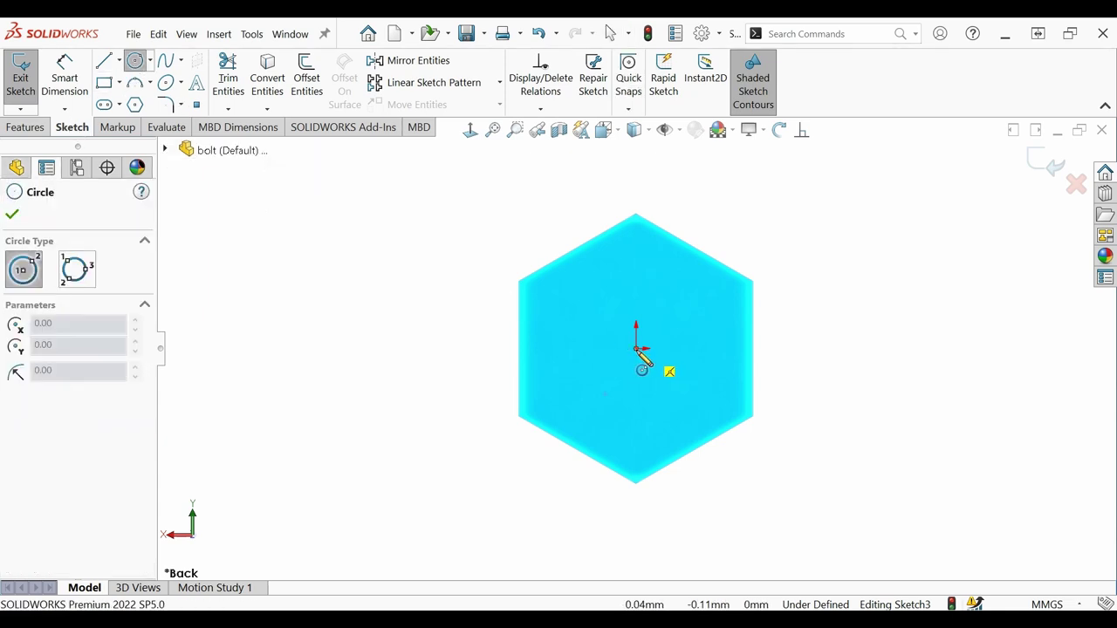
{"action": "left_click", "coordinate": [636, 349]}
{"action": "left_click", "coordinate": [680, 328]}
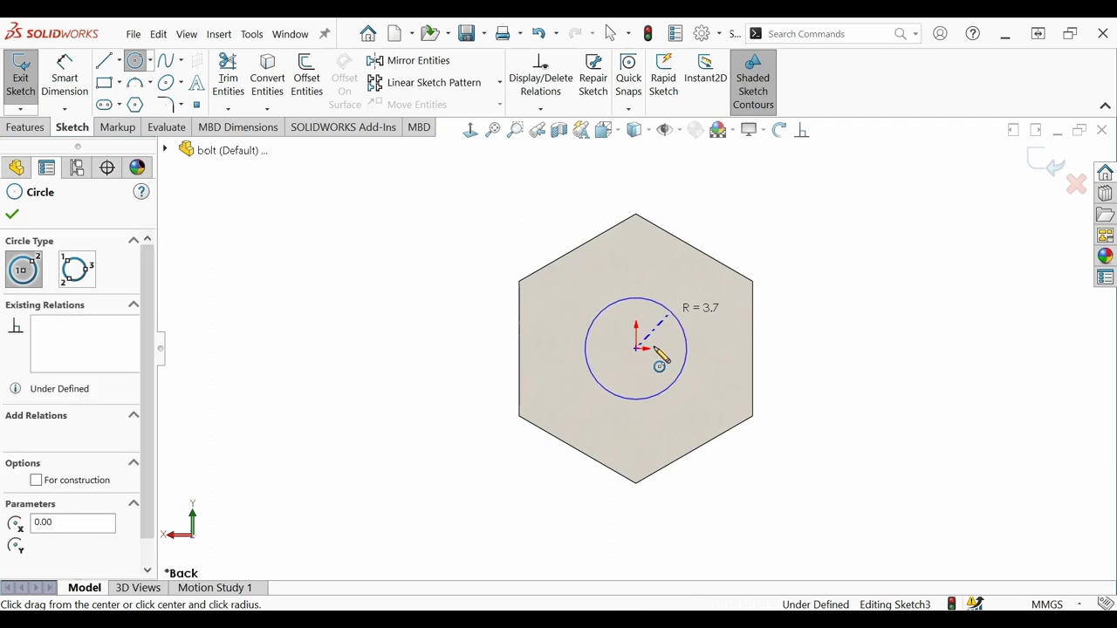
{"action": "left_click", "coordinate": [12, 214]}
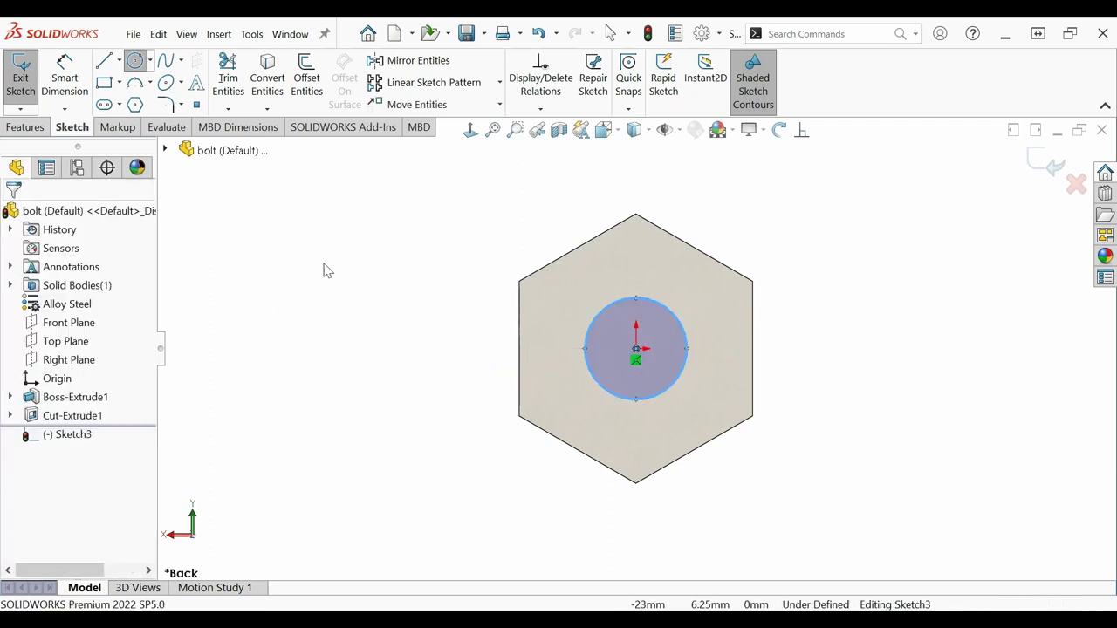
{"action": "key", "text": "Escape"}
{"action": "middle_click_drag", "start_coordinate": [456, 314], "coordinate": [493, 345]}
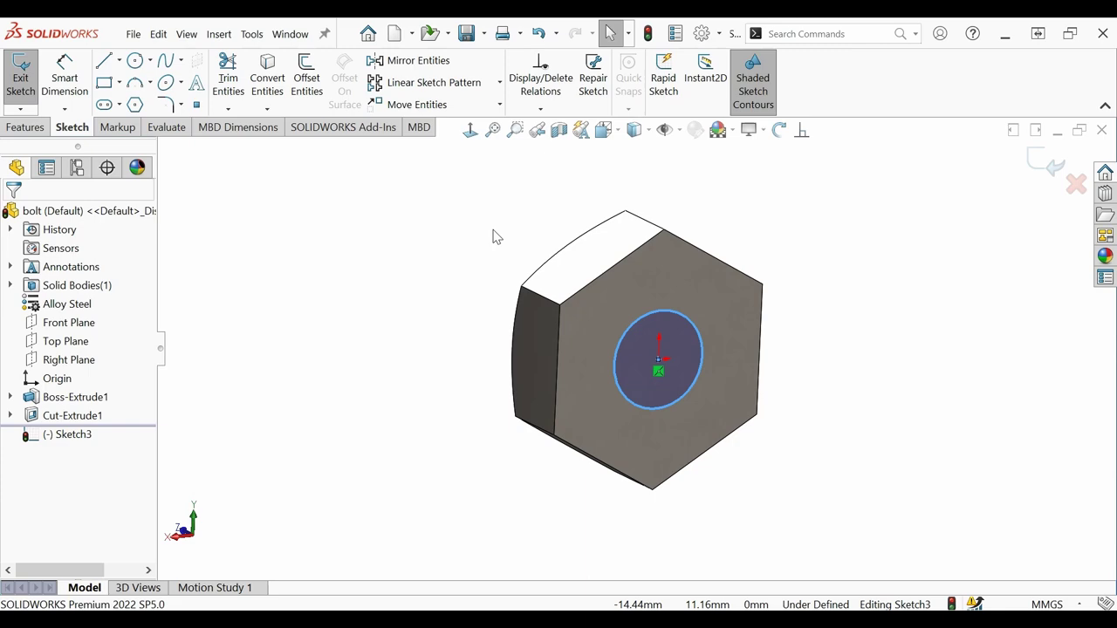
{"action": "key", "text": "alt+Tab"}
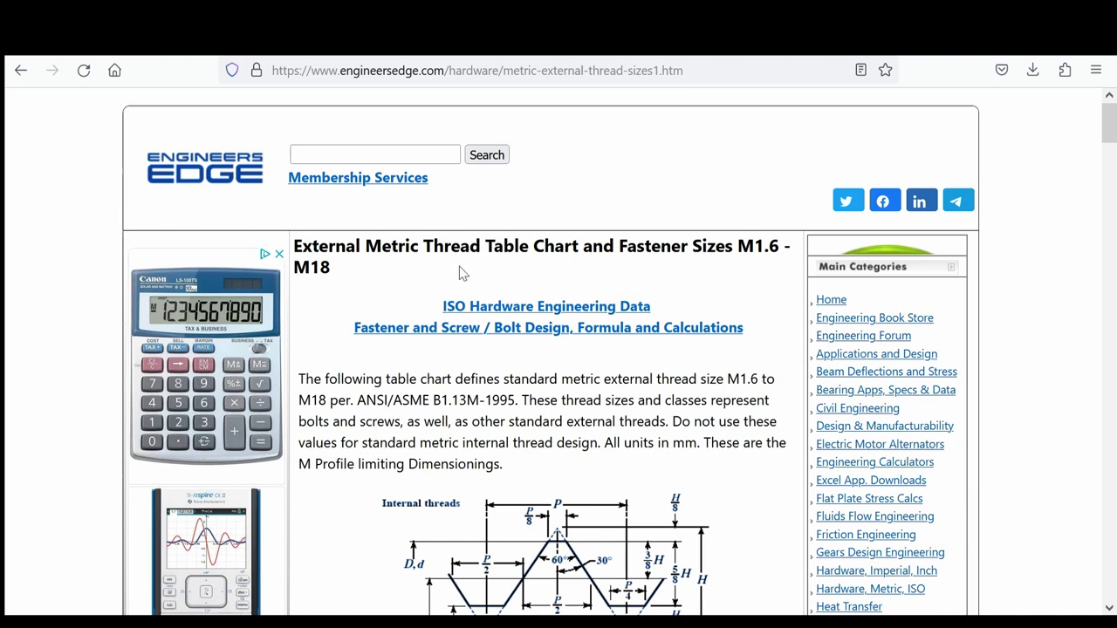
Scroll the thread table to the M10 x 1.5 rows, then switch back to SOLIDWORKS.
{"action": "scroll", "coordinate": [794, 325], "scroll_direction": "down", "scroll_amount": 3}
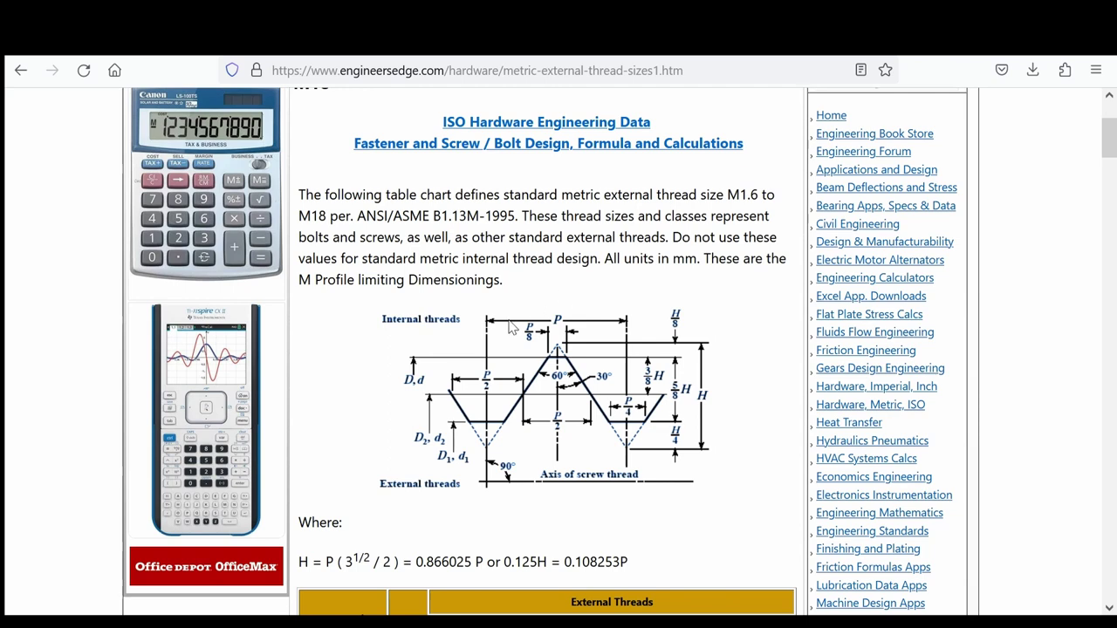
{"action": "scroll", "coordinate": [513, 327], "scroll_direction": "down", "scroll_amount": 8}
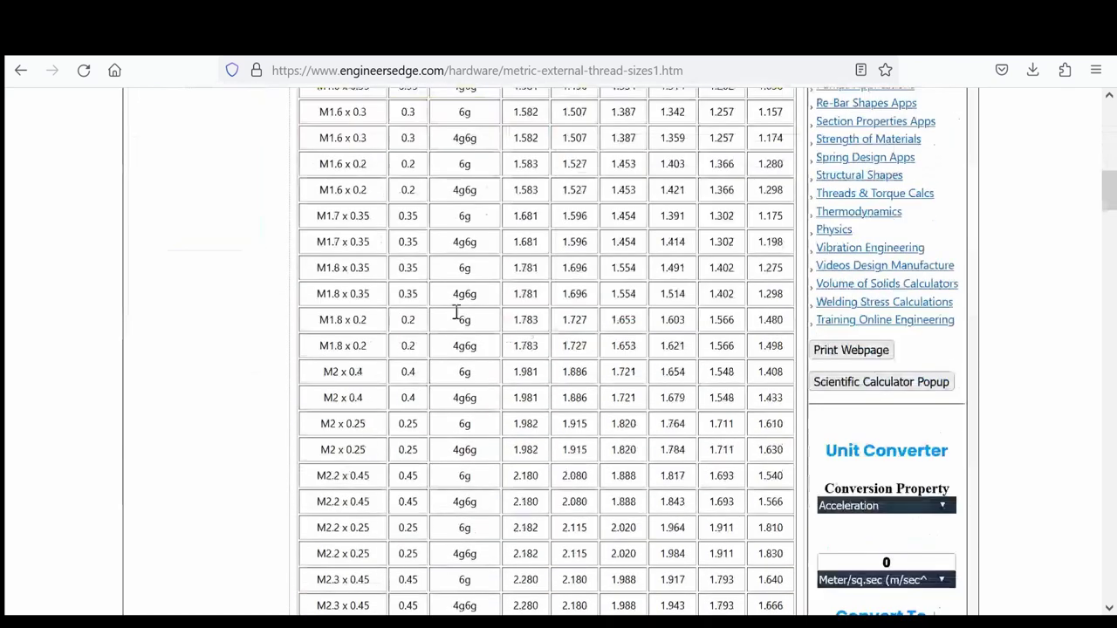
{"action": "scroll", "coordinate": [456, 313], "scroll_direction": "down", "scroll_amount": 15}
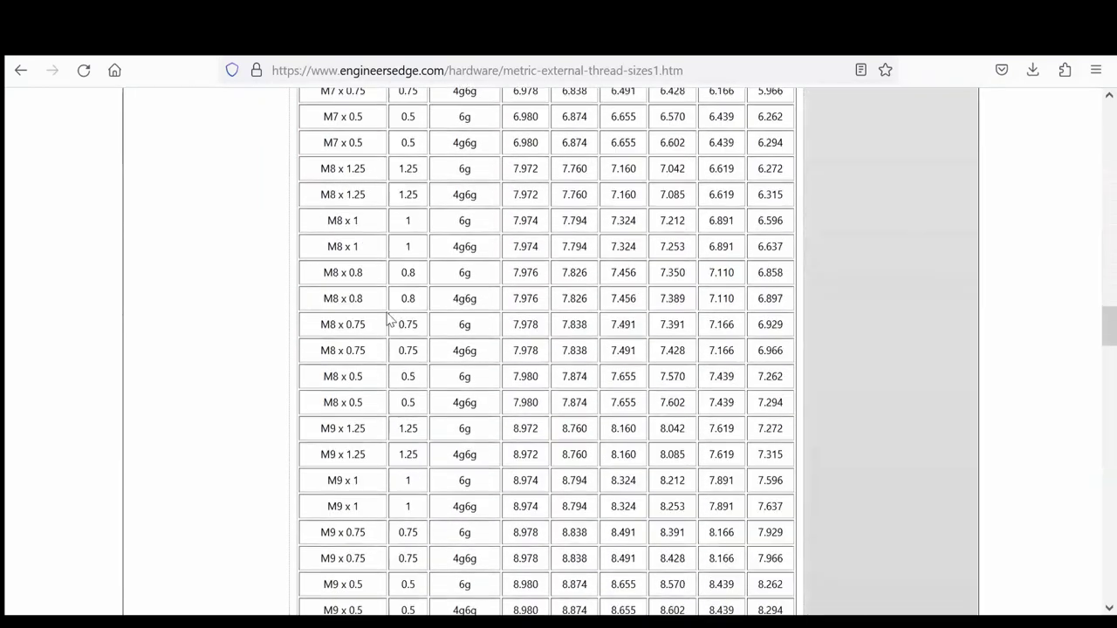
{"action": "scroll", "coordinate": [391, 414], "scroll_direction": "down", "scroll_amount": 4}
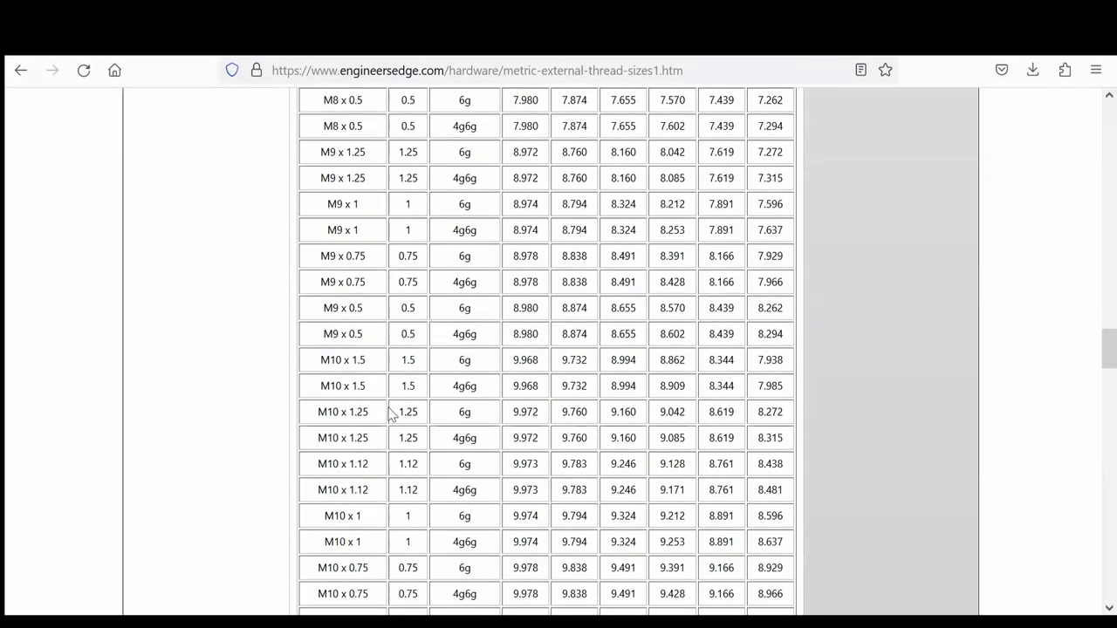
{"action": "scroll", "coordinate": [391, 414], "scroll_direction": "down", "scroll_amount": 3}
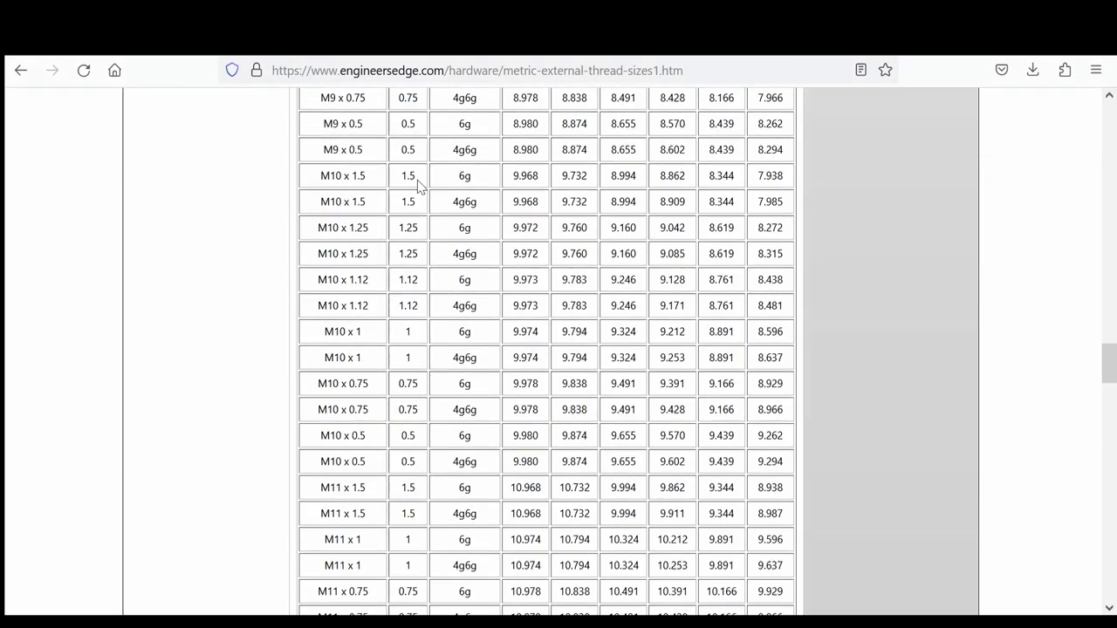
{"action": "scroll", "coordinate": [520, 182], "scroll_direction": "up", "scroll_amount": 2}
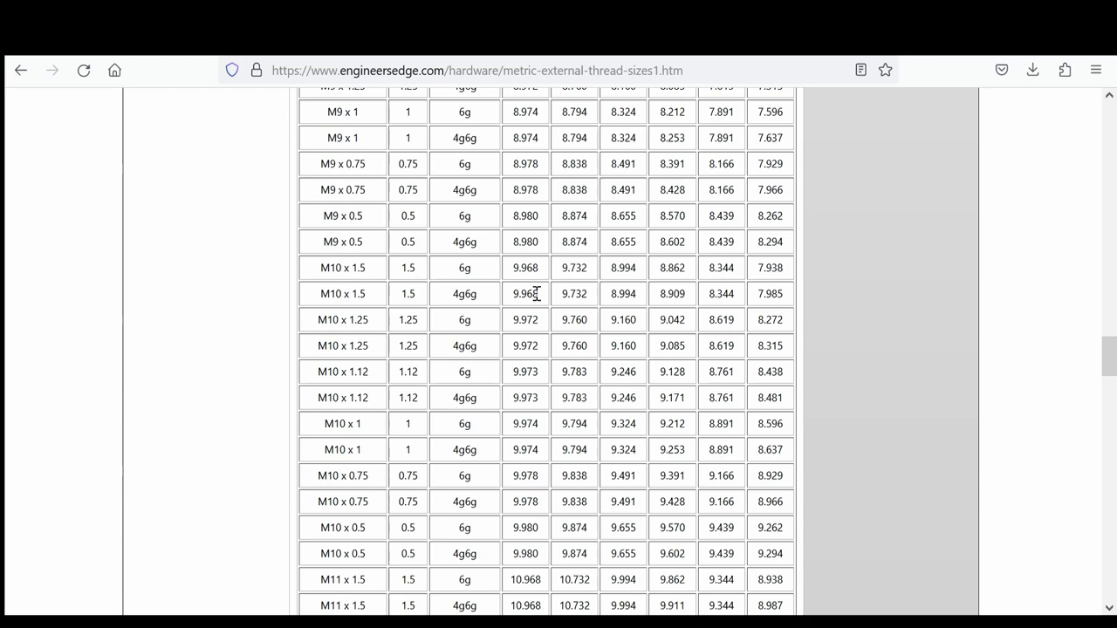
{"action": "scroll", "coordinate": [537, 294], "scroll_direction": "up", "scroll_amount": 20}
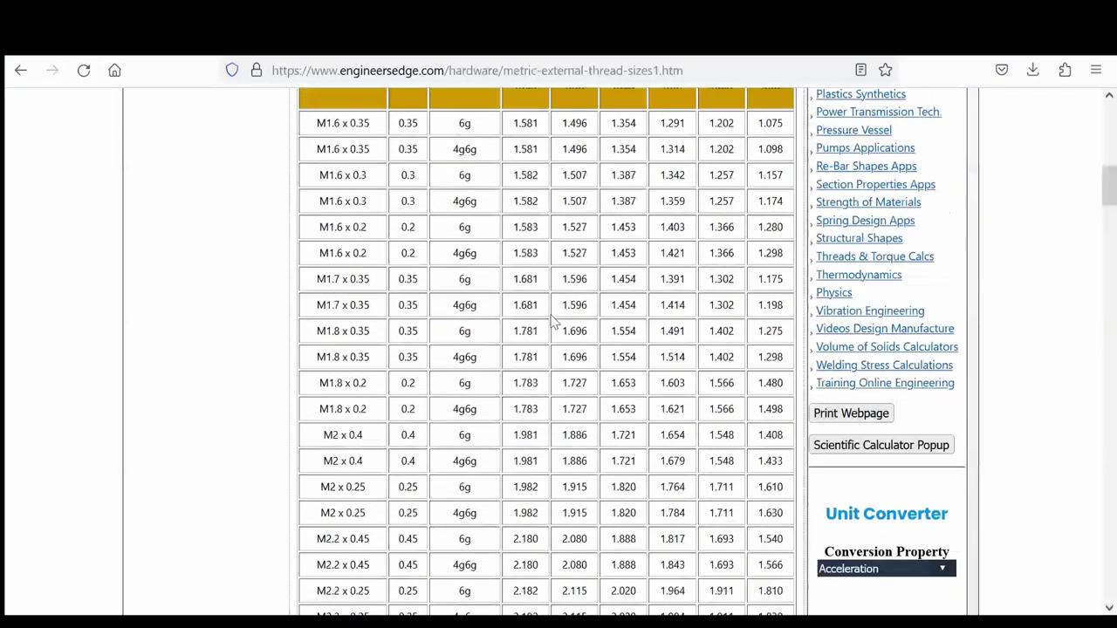
{"action": "scroll", "coordinate": [552, 321], "scroll_direction": "up", "scroll_amount": 5}
{"action": "scroll", "coordinate": [541, 349], "scroll_direction": "down", "scroll_amount": 2}
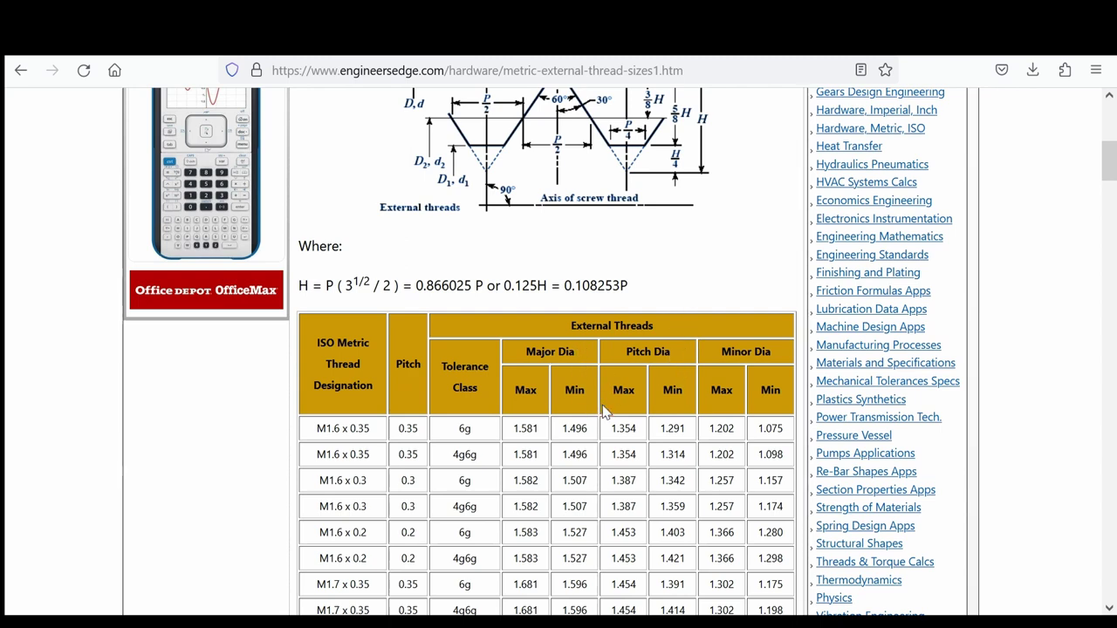
{"action": "key", "text": "alt+Tab"}
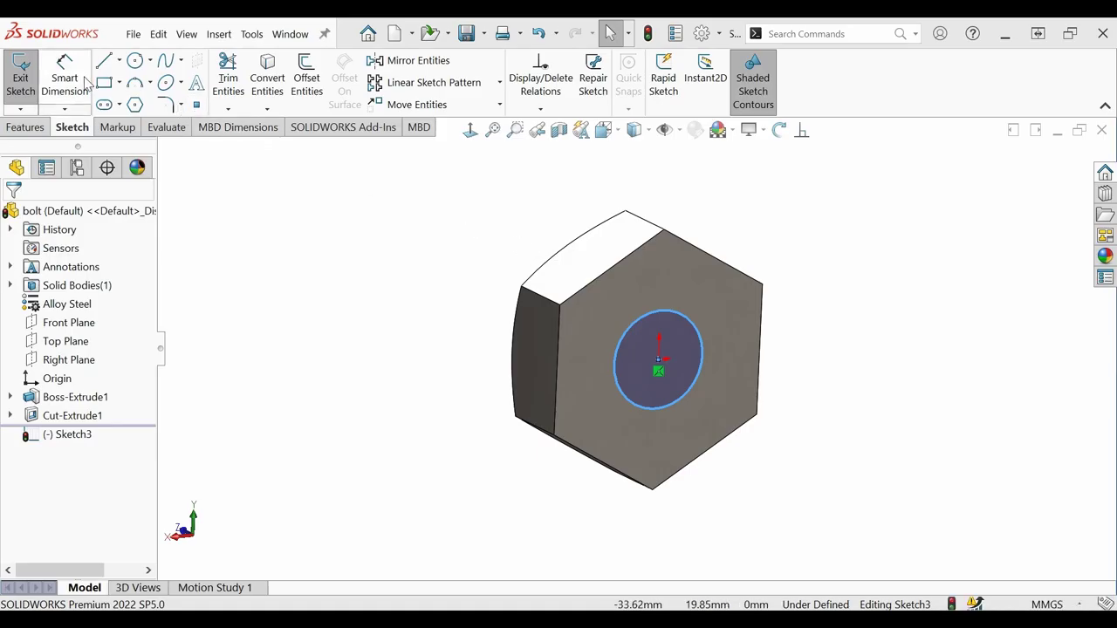
Dimension the head-face circle to a 9.968 mm diameter, displayed as Ø9.97.
{"action": "right_click_drag", "start_coordinate": [673, 326], "coordinate": [656, 369]}
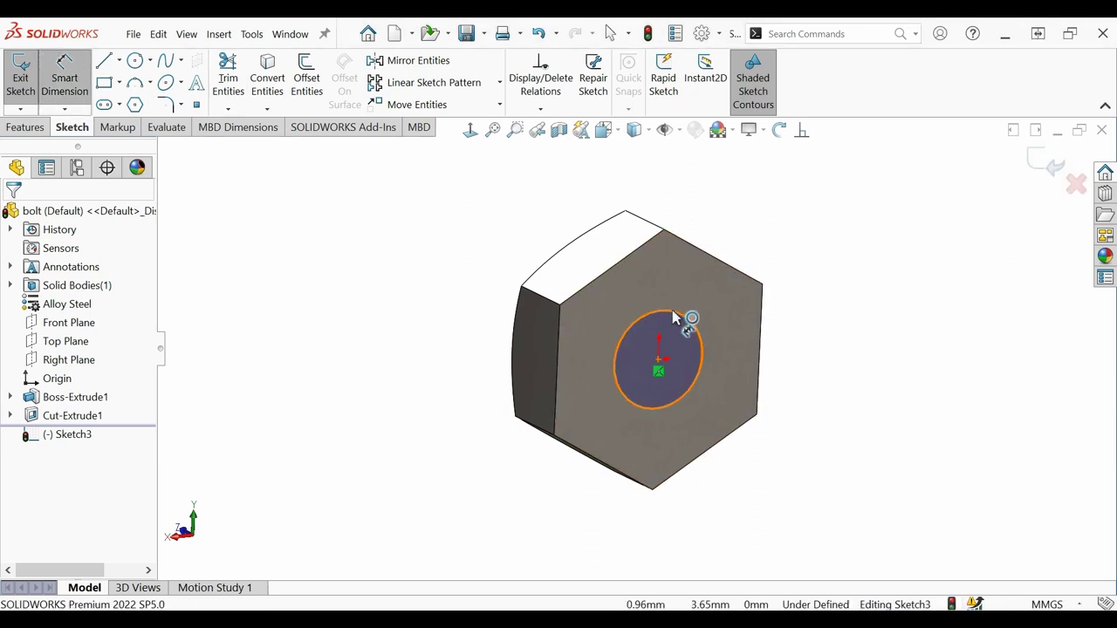
{"action": "left_click", "coordinate": [731, 286]}
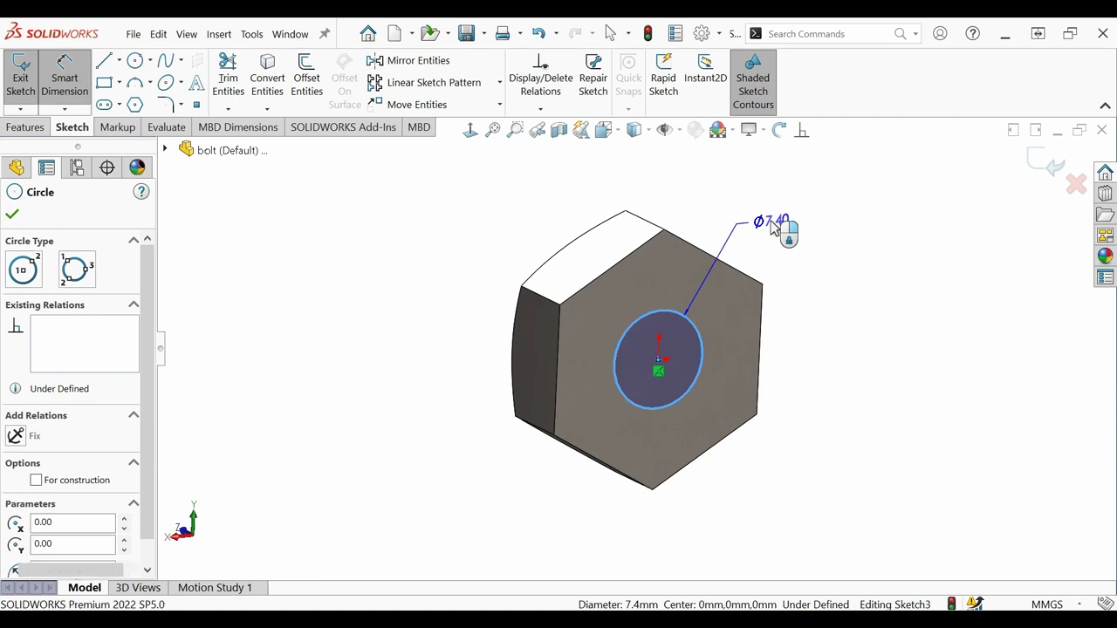
{"action": "left_click", "coordinate": [773, 225]}
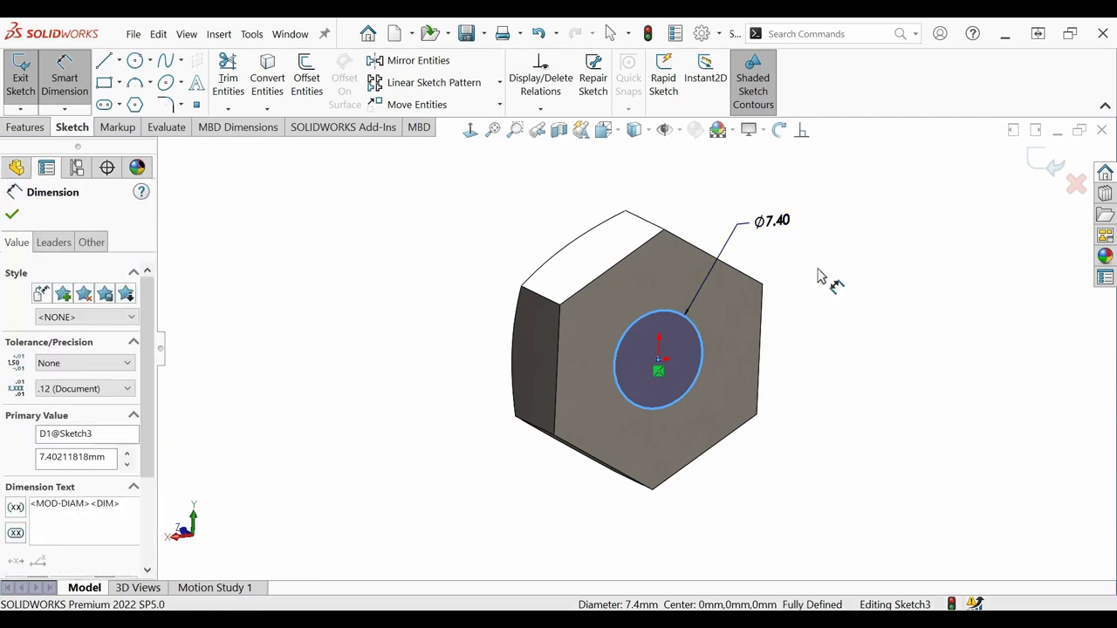
{"action": "type", "text": "9"}
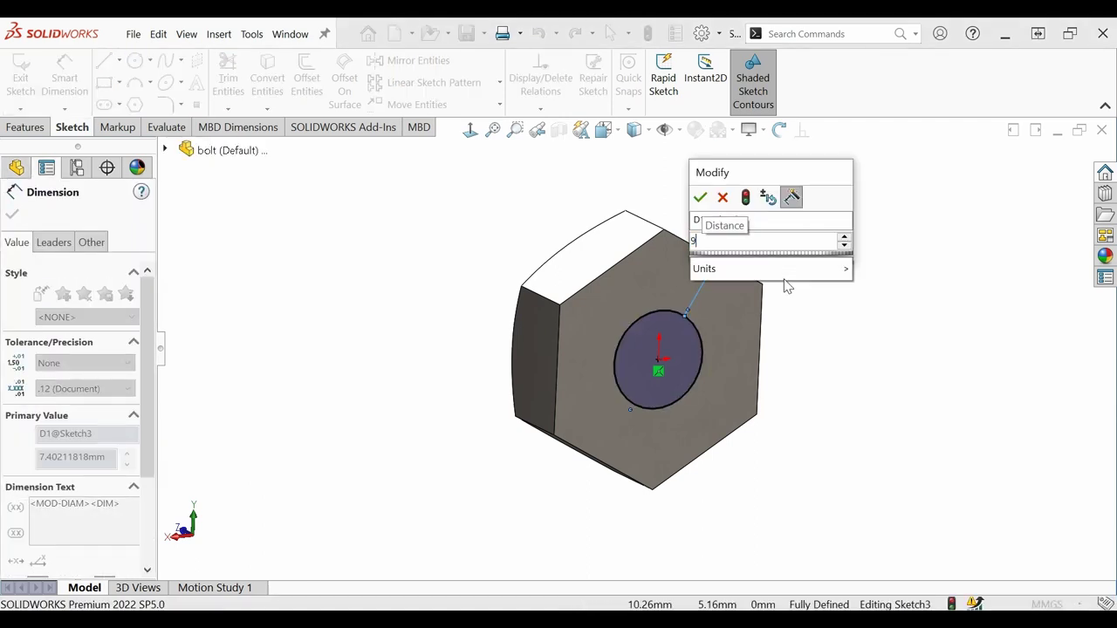
{"action": "type", "text": ".968"}
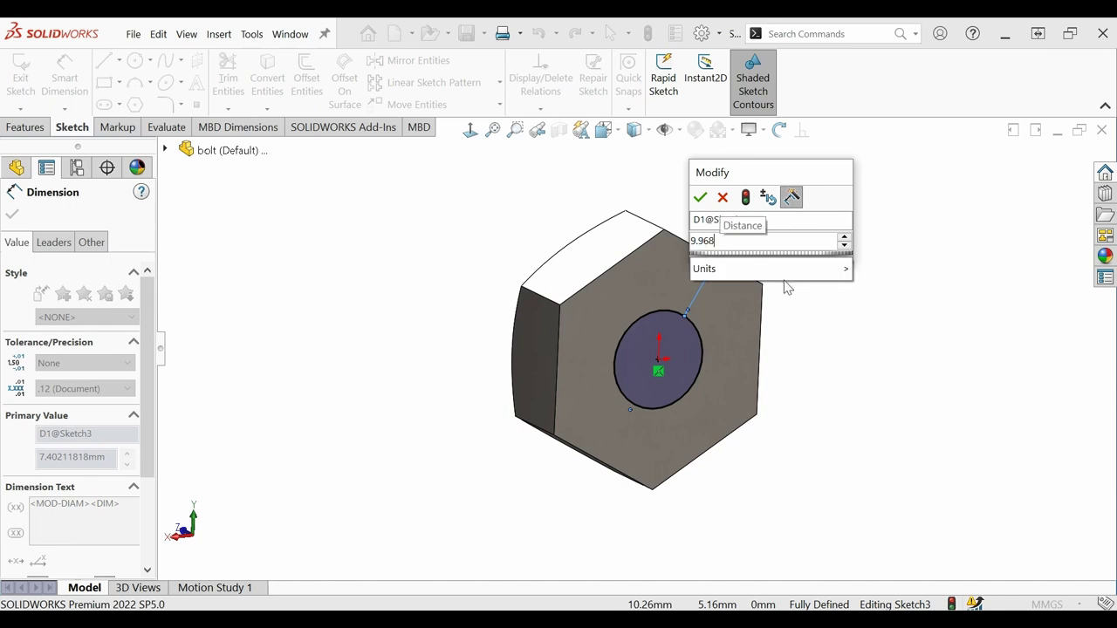
{"action": "left_click", "coordinate": [700, 199]}
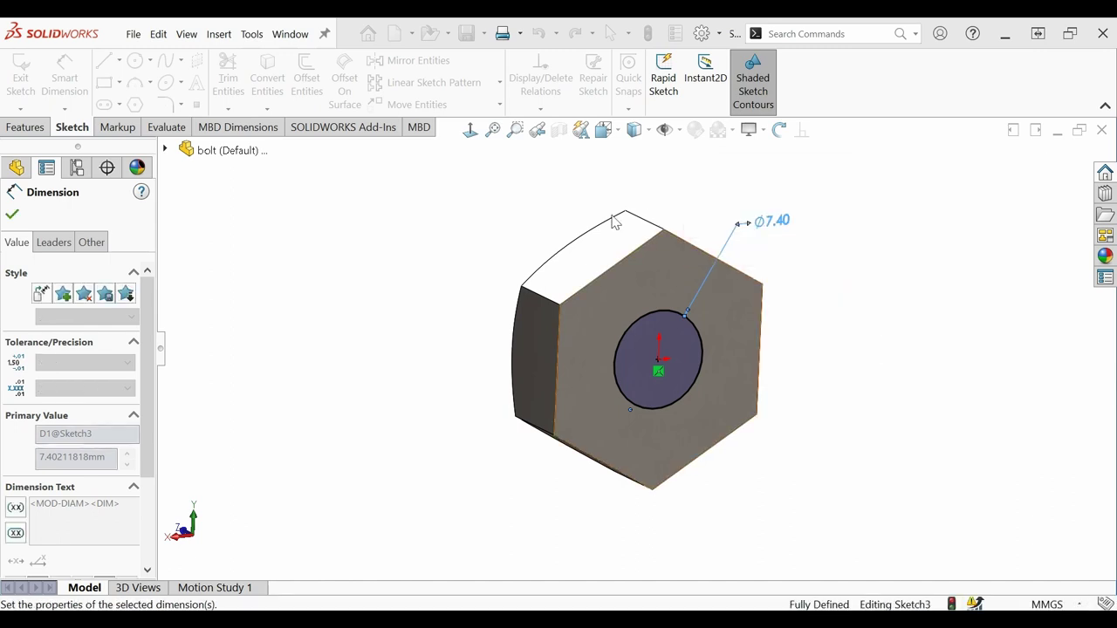
{"action": "left_click", "coordinate": [12, 215]}
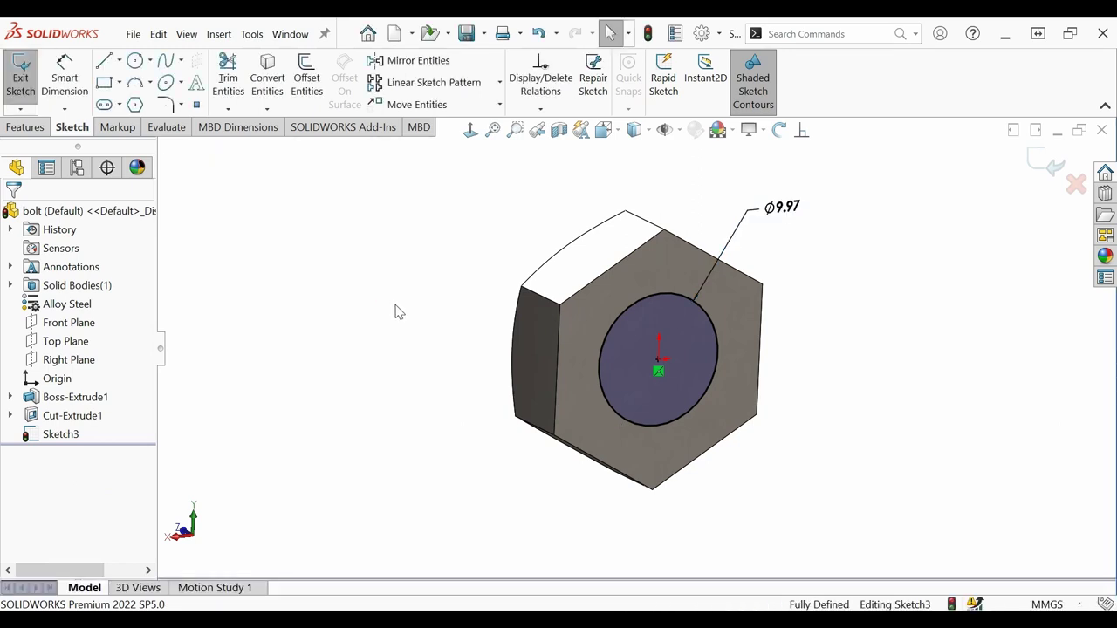
{"action": "middle_click_drag", "start_coordinate": [394, 311], "coordinate": [411, 317]}
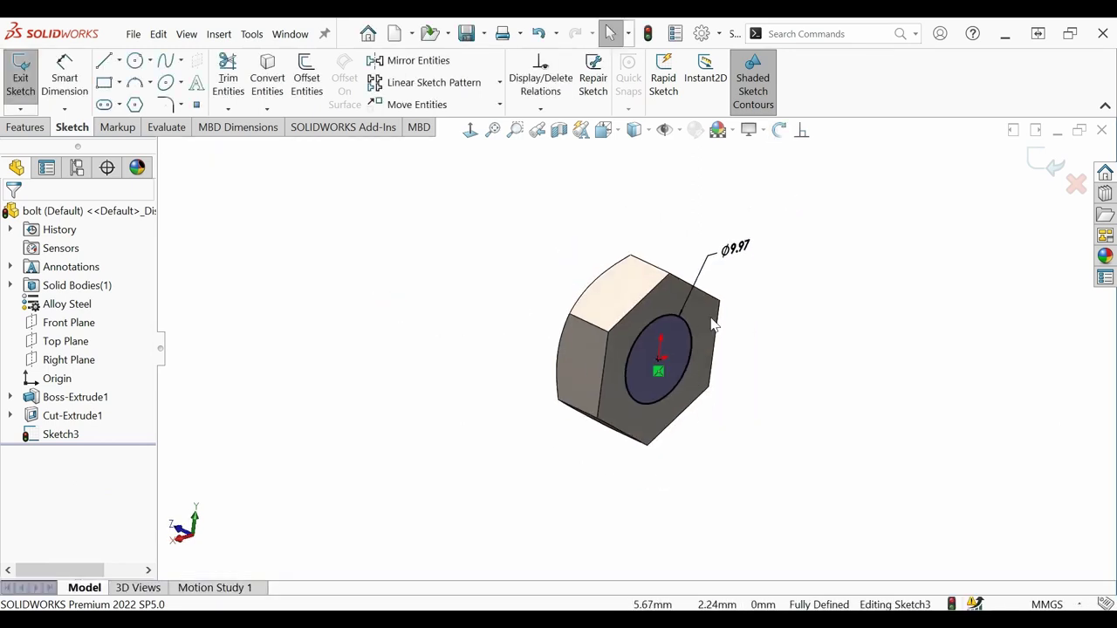
{"action": "scroll", "coordinate": [737, 367], "scroll_direction": "down", "scroll_amount": 3}
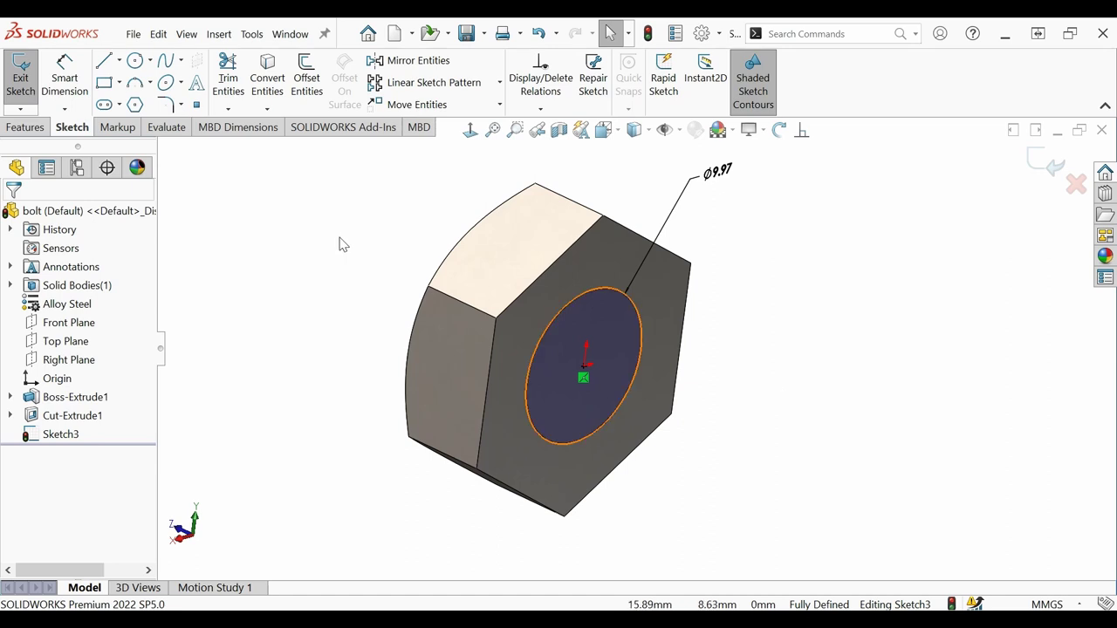
Extrude the Ø9.97 circle 55 mm blind from the head to form the shank.
{"action": "left_click", "coordinate": [38, 127]}
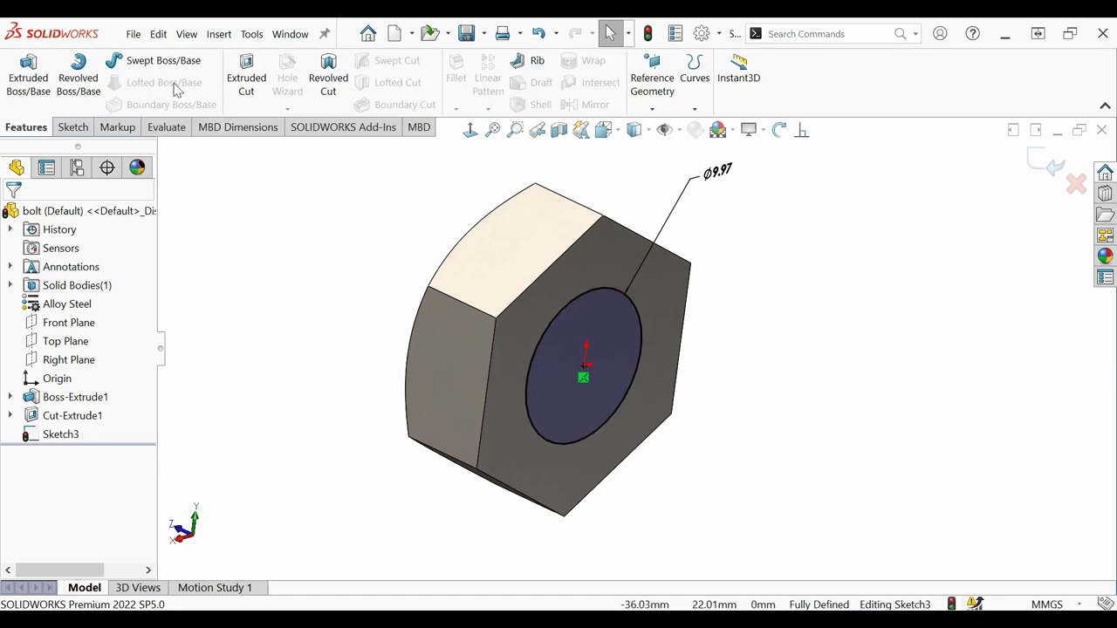
{"action": "left_click", "coordinate": [28, 78]}
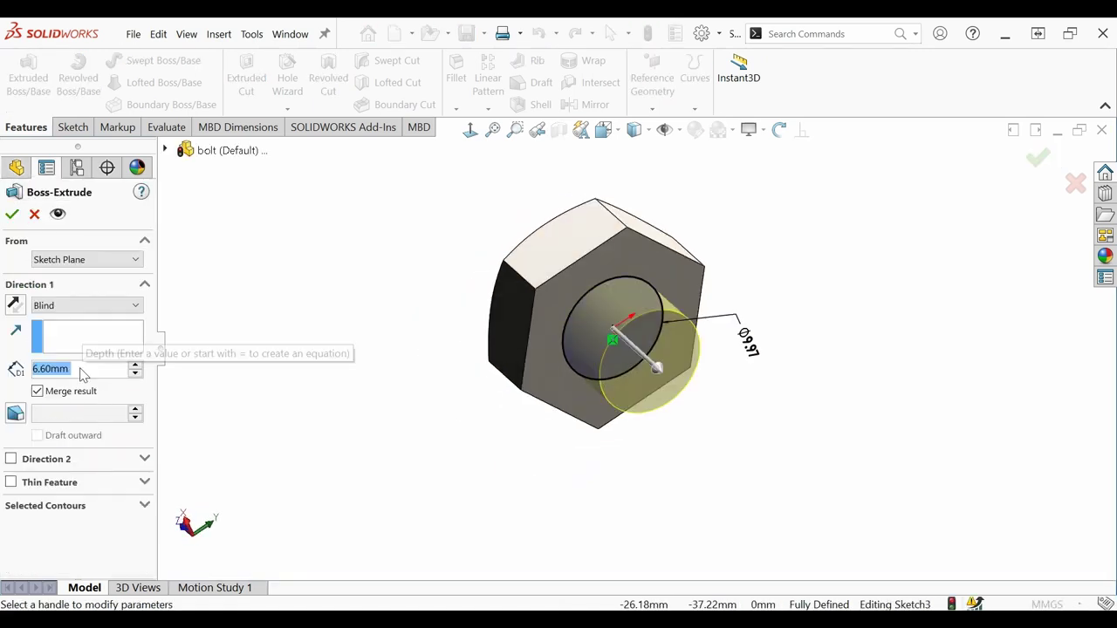
{"action": "type", "text": "55"}
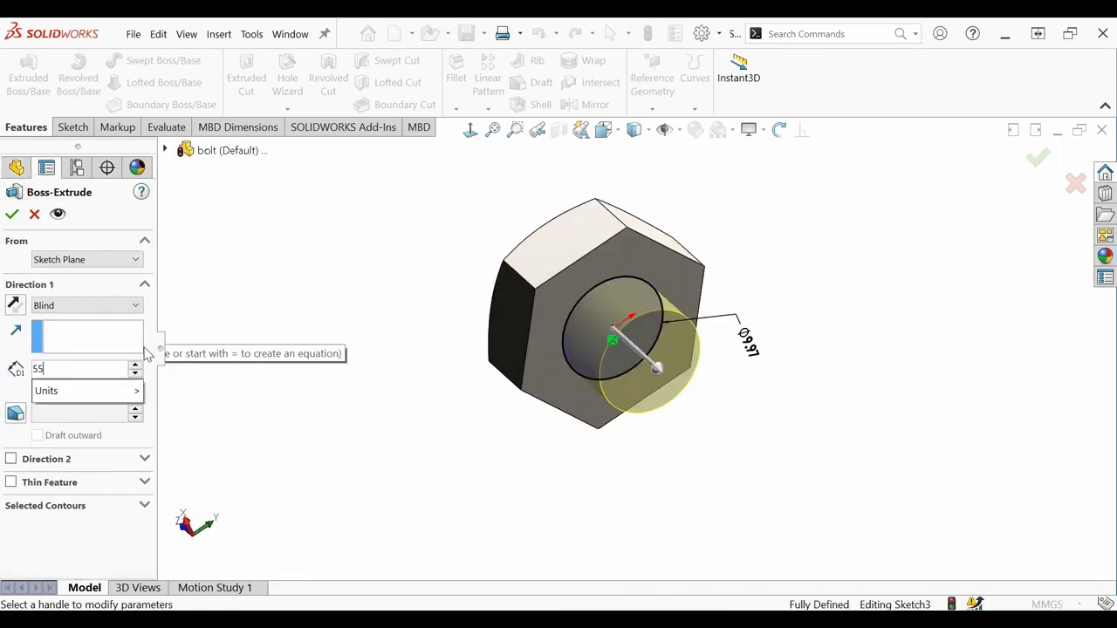
{"action": "key", "text": "Return"}
{"action": "scroll", "coordinate": [386, 399], "scroll_direction": "up", "scroll_amount": 2}
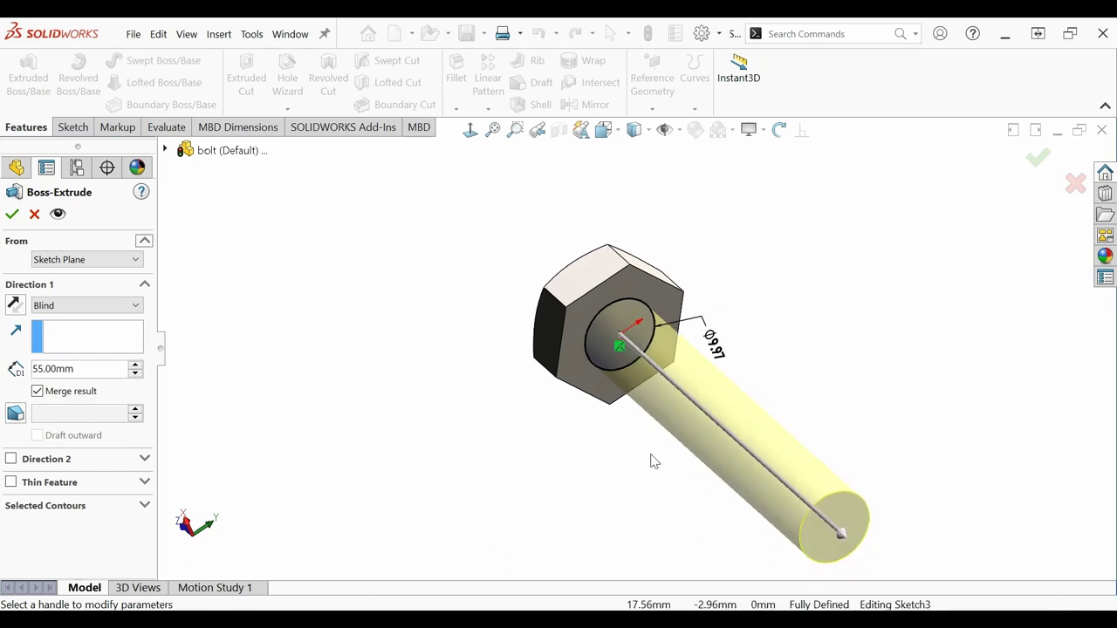
{"action": "left_click", "coordinate": [11, 216]}
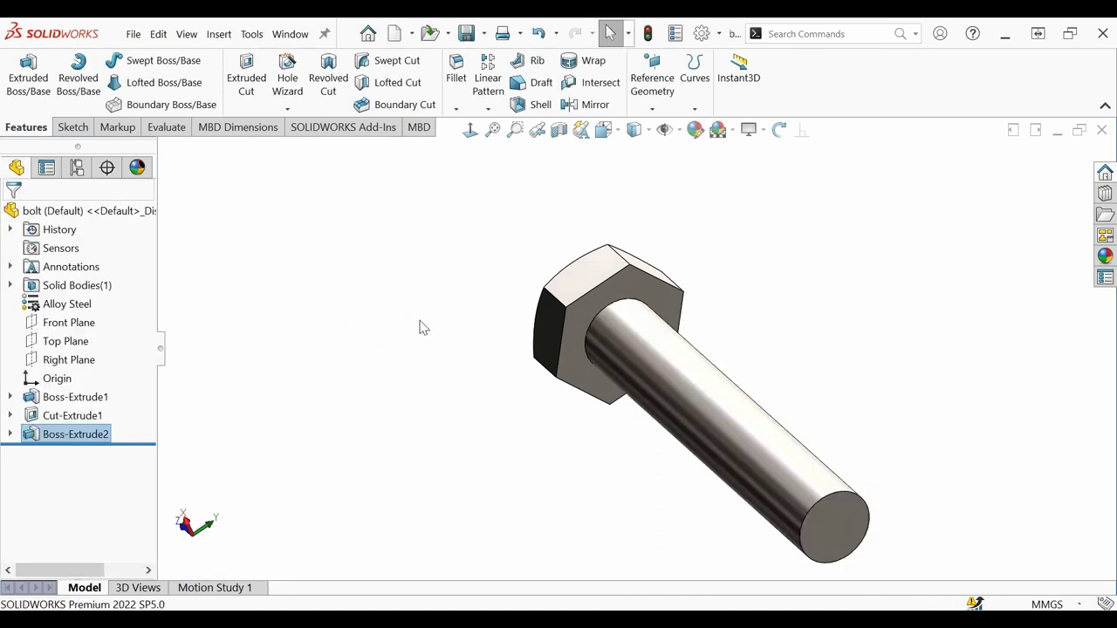
Chamfer the shank-to-head circular edge 0.5 mm at 45° and fit the bolt in view.
{"action": "left_click", "coordinate": [456, 111]}
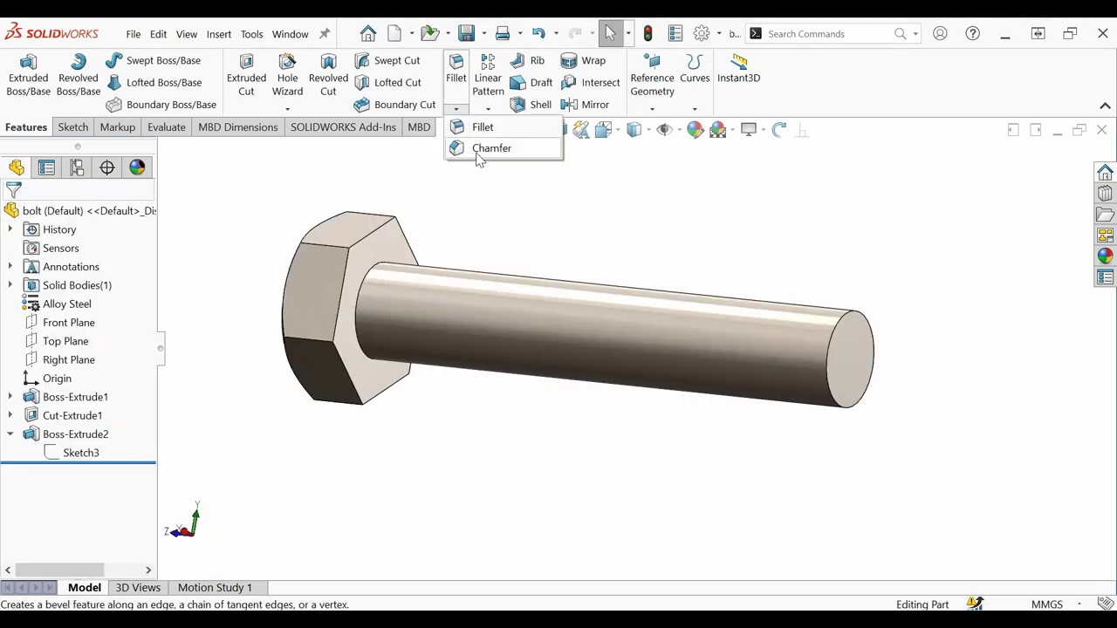
{"action": "left_click", "coordinate": [469, 147]}
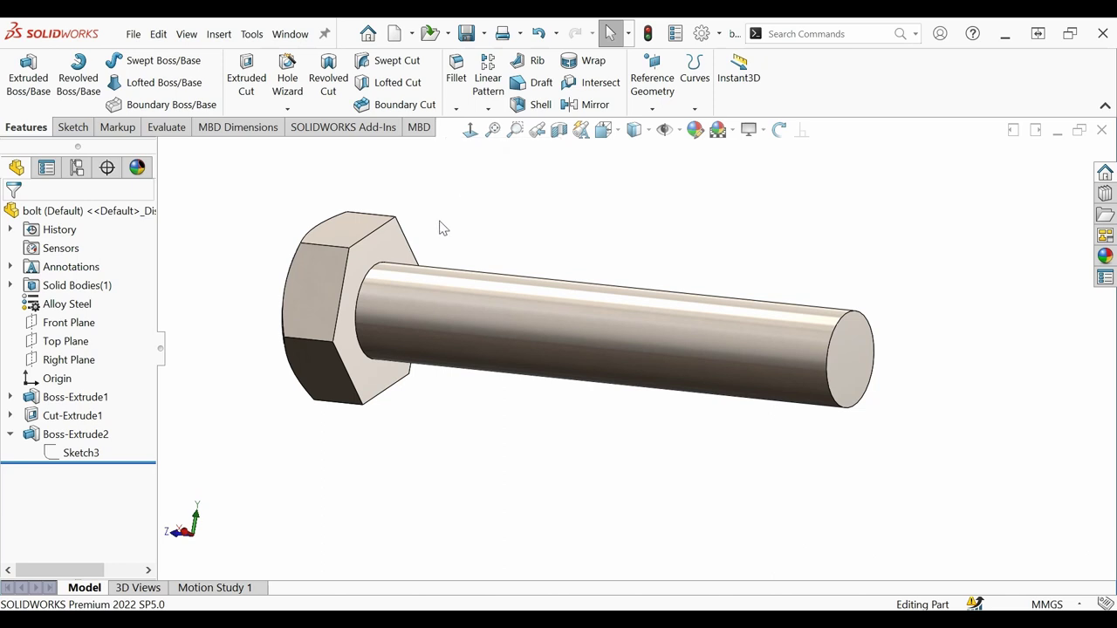
{"action": "left_click", "coordinate": [371, 295]}
{"action": "scroll", "coordinate": [374, 290], "scroll_direction": "down", "scroll_amount": 2}
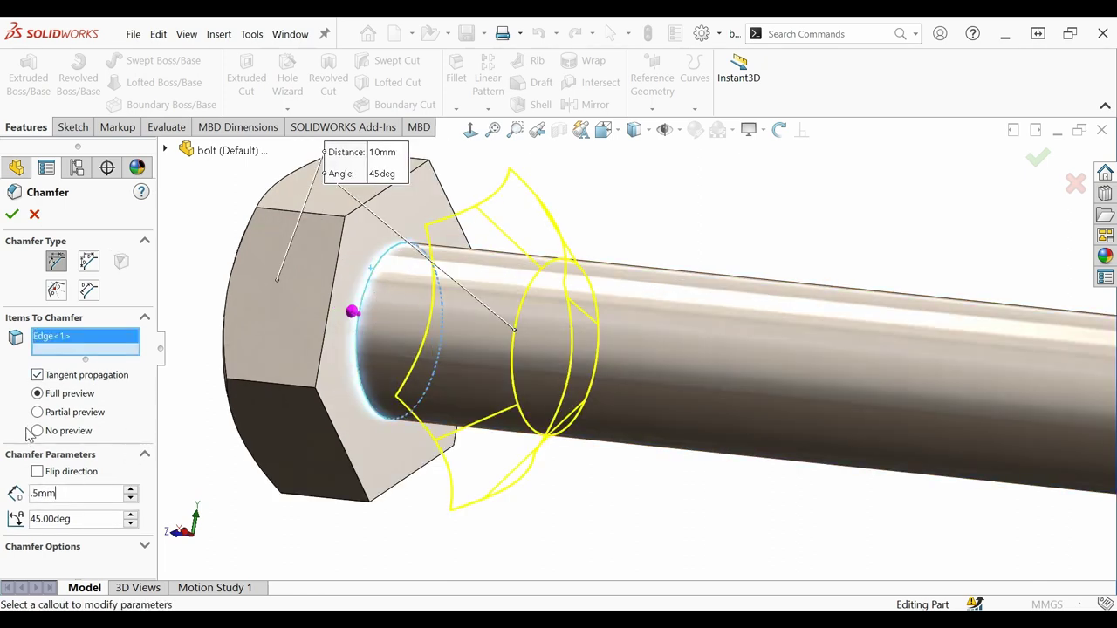
{"action": "key", "text": "Return"}
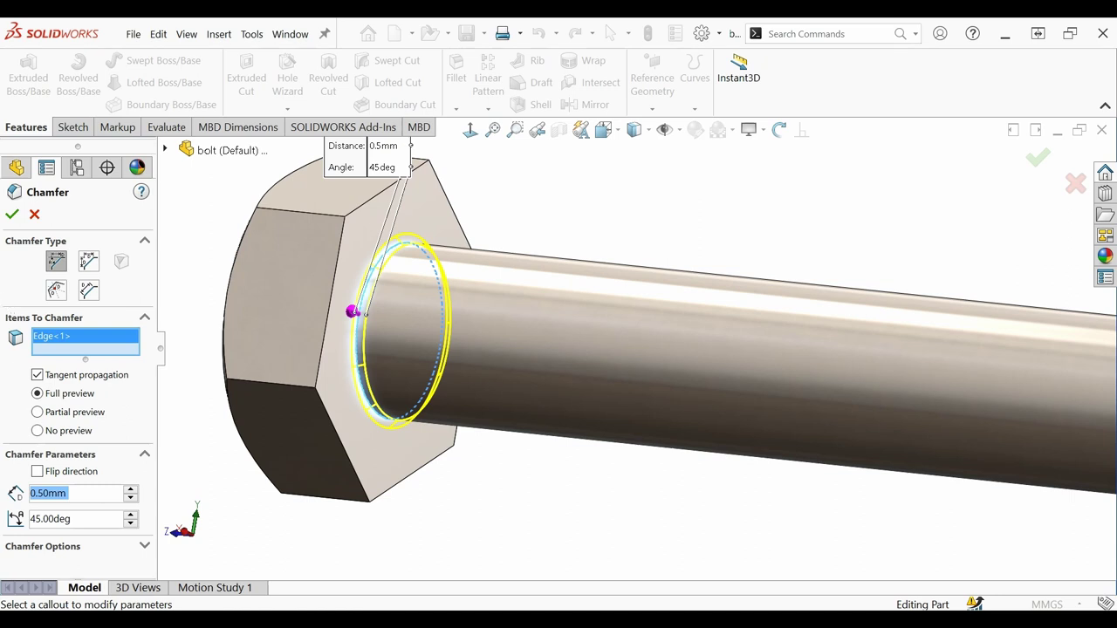
{"action": "left_click", "coordinate": [12, 215]}
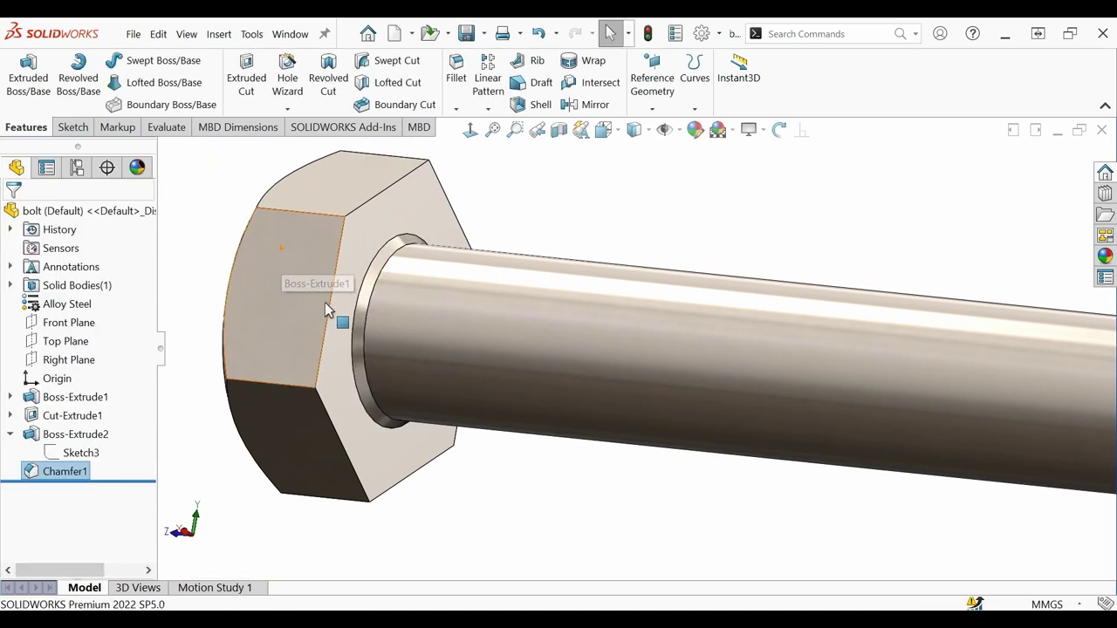
{"action": "key", "text": "f"}
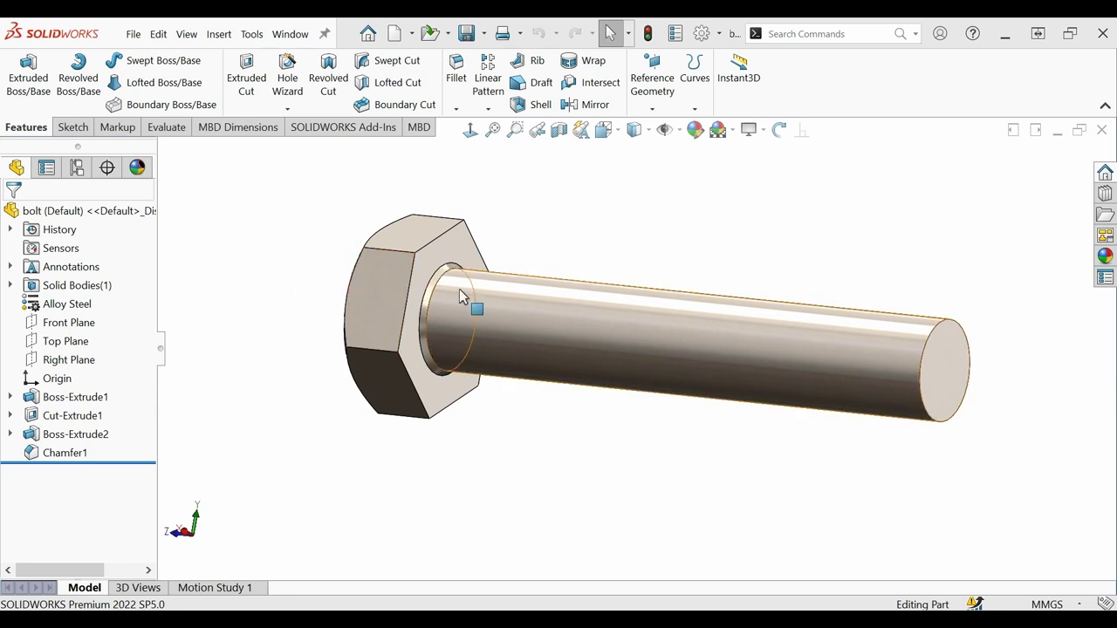
{"action": "scroll", "coordinate": [459, 289], "scroll_direction": "down", "scroll_amount": 2}
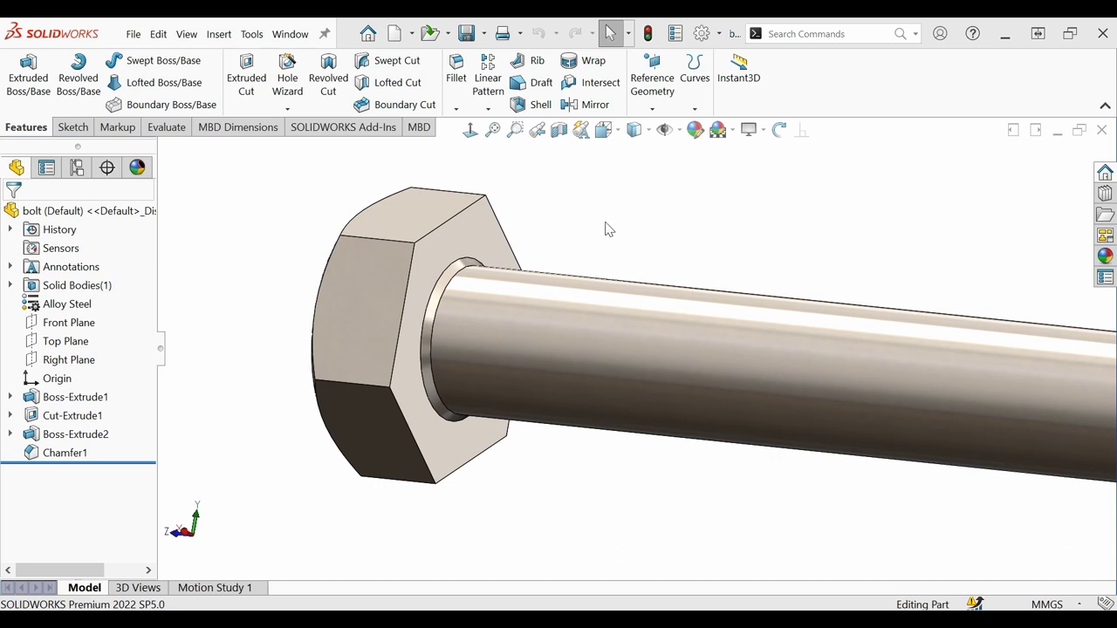
{"action": "scroll", "coordinate": [611, 231], "scroll_direction": "up", "scroll_amount": 2}
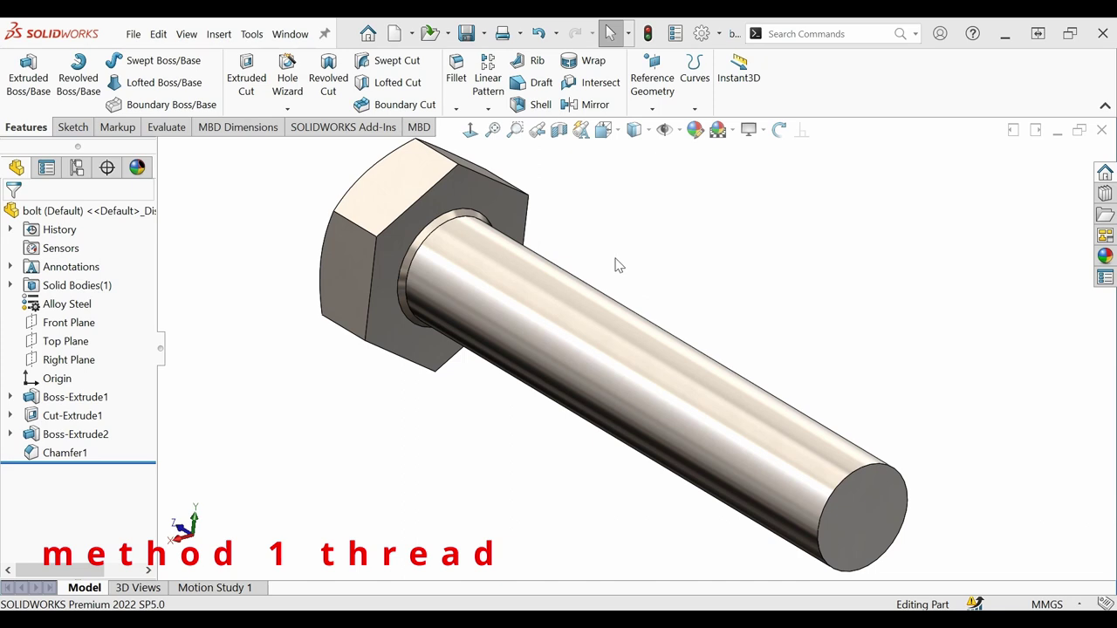
Create Plane2 referencing the shank's circular edge at the head, then select Plane2.
{"action": "left_click", "coordinate": [652, 109]}
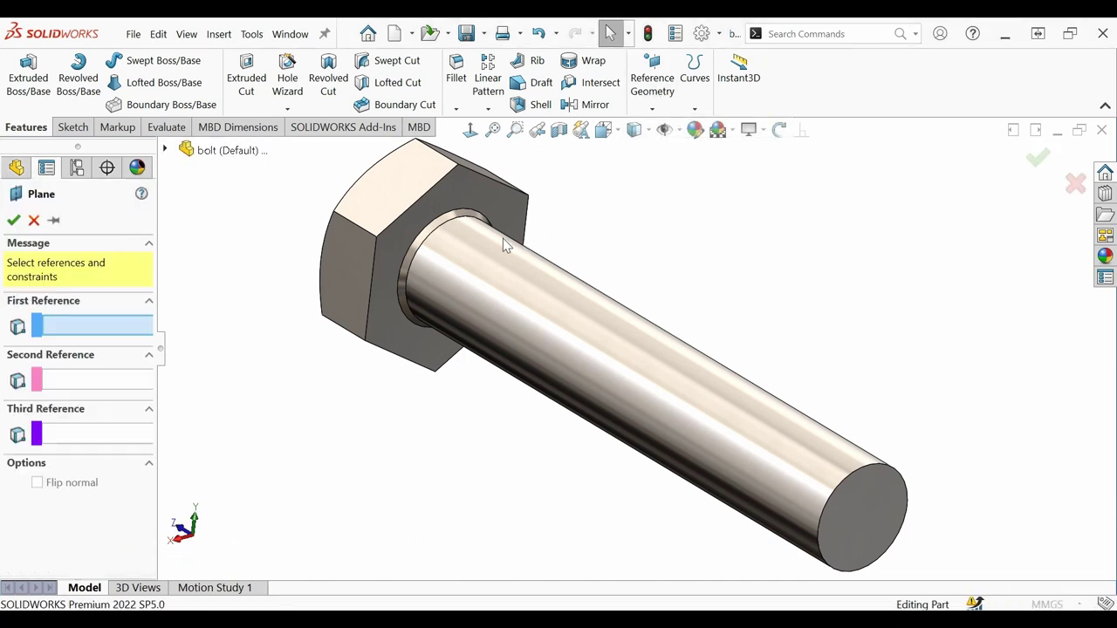
{"action": "left_click", "coordinate": [420, 246]}
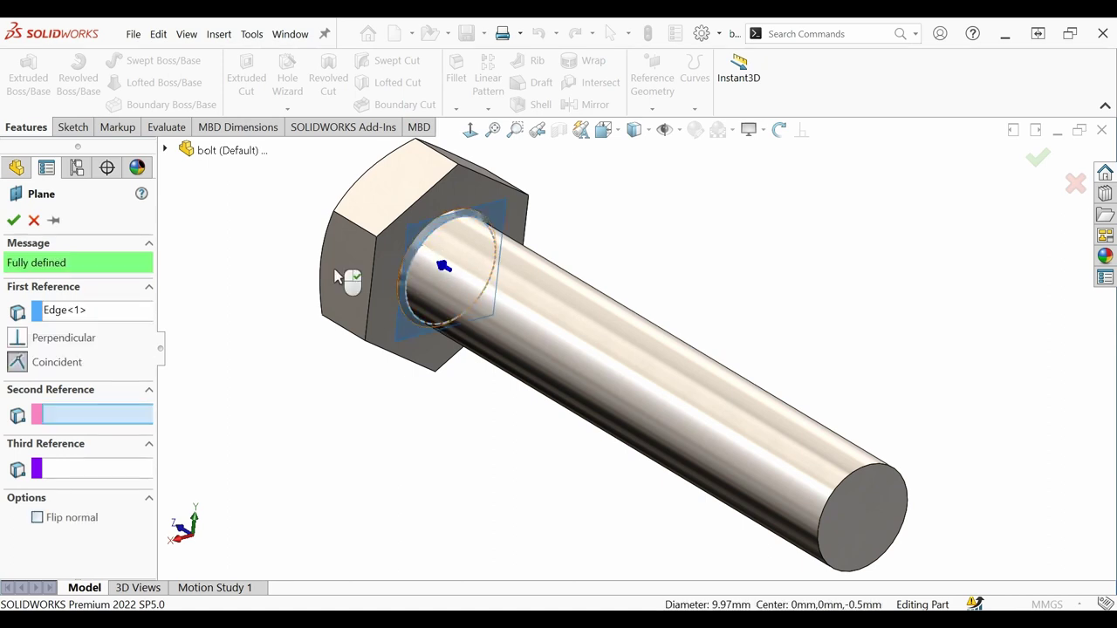
{"action": "left_click", "coordinate": [14, 221]}
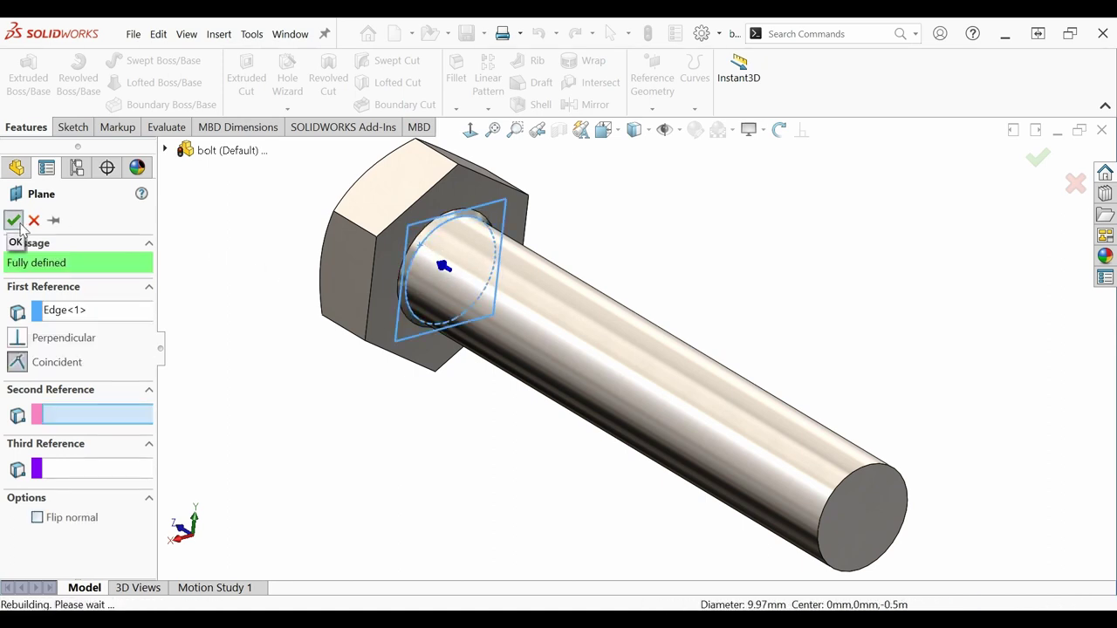
{"action": "left_click", "coordinate": [231, 215]}
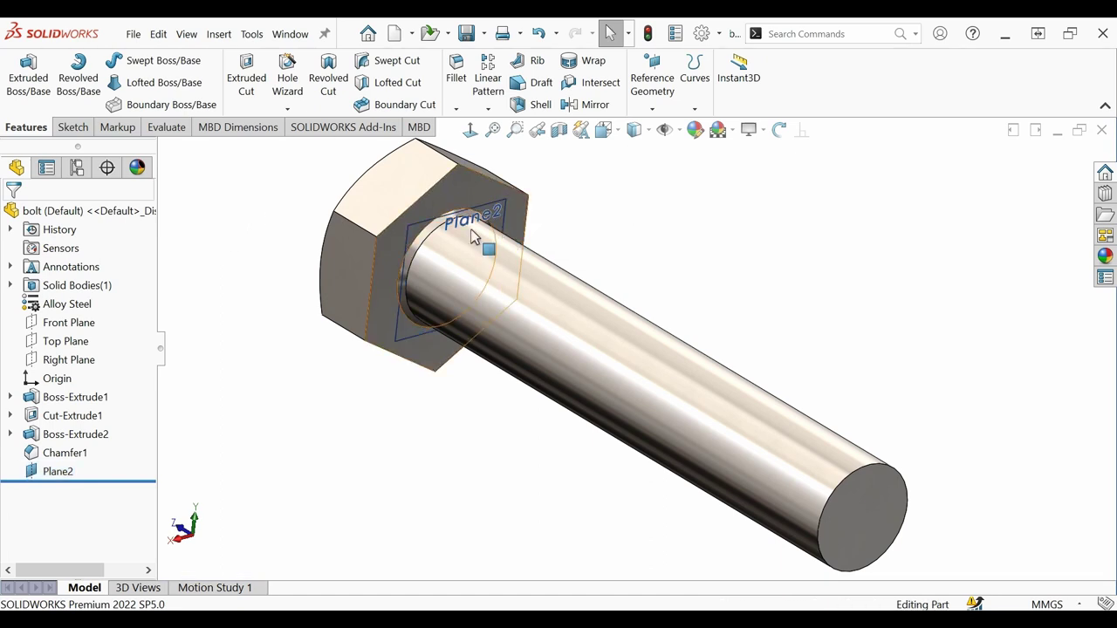
{"action": "left_click", "coordinate": [417, 232]}
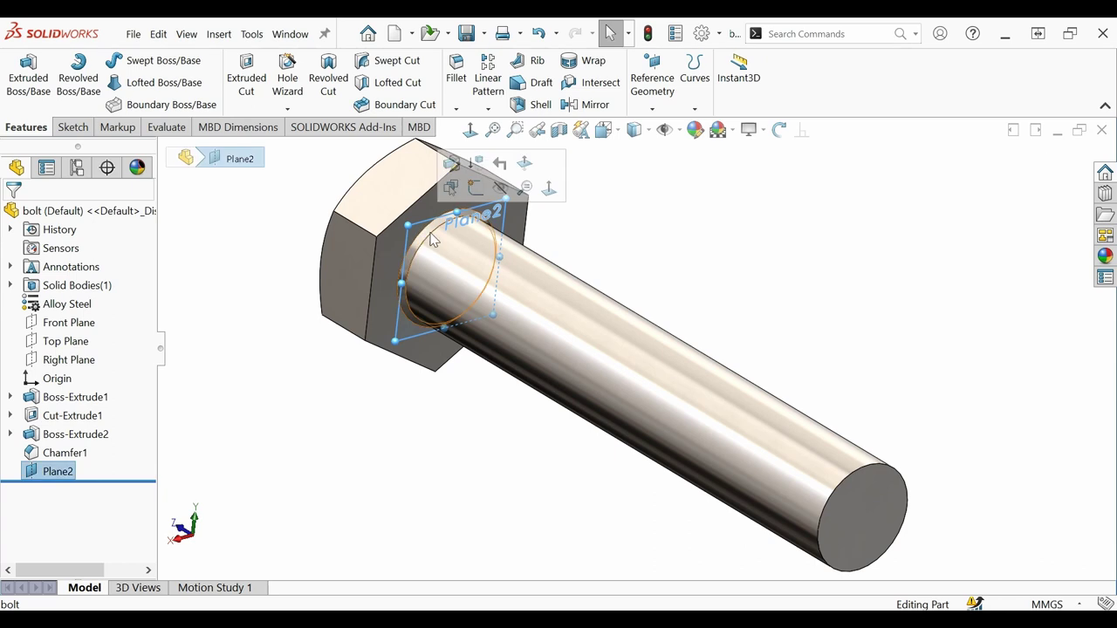
Sketch on Plane2, convert the shaft's circular edge into a Ø9.97 circle, and exit the sketch.
{"action": "left_click", "coordinate": [480, 190]}
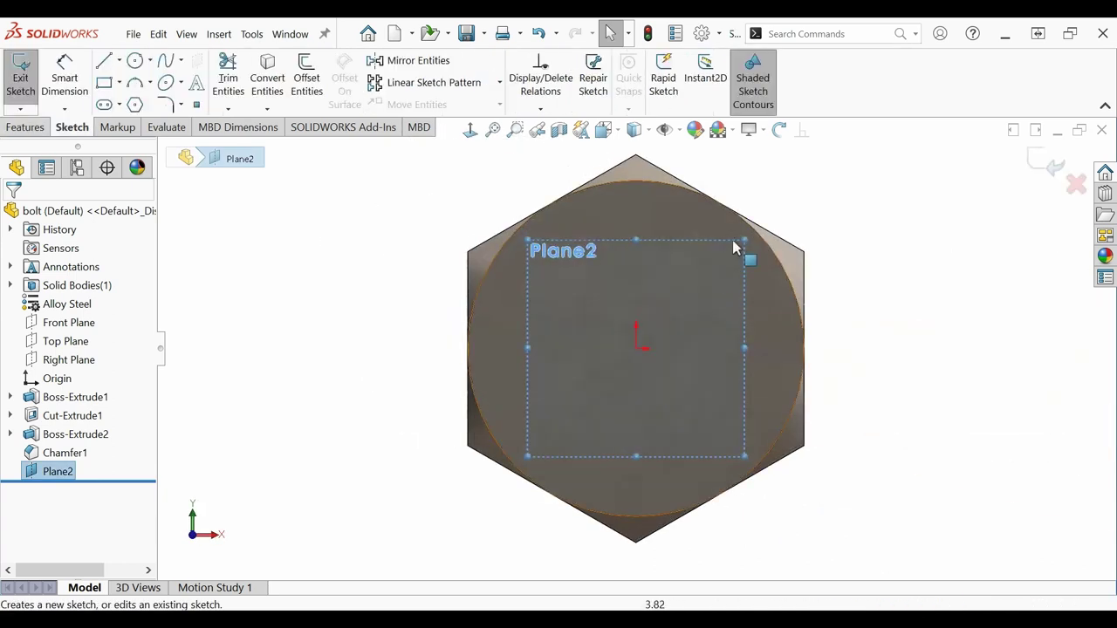
{"action": "left_click", "coordinate": [471, 133]}
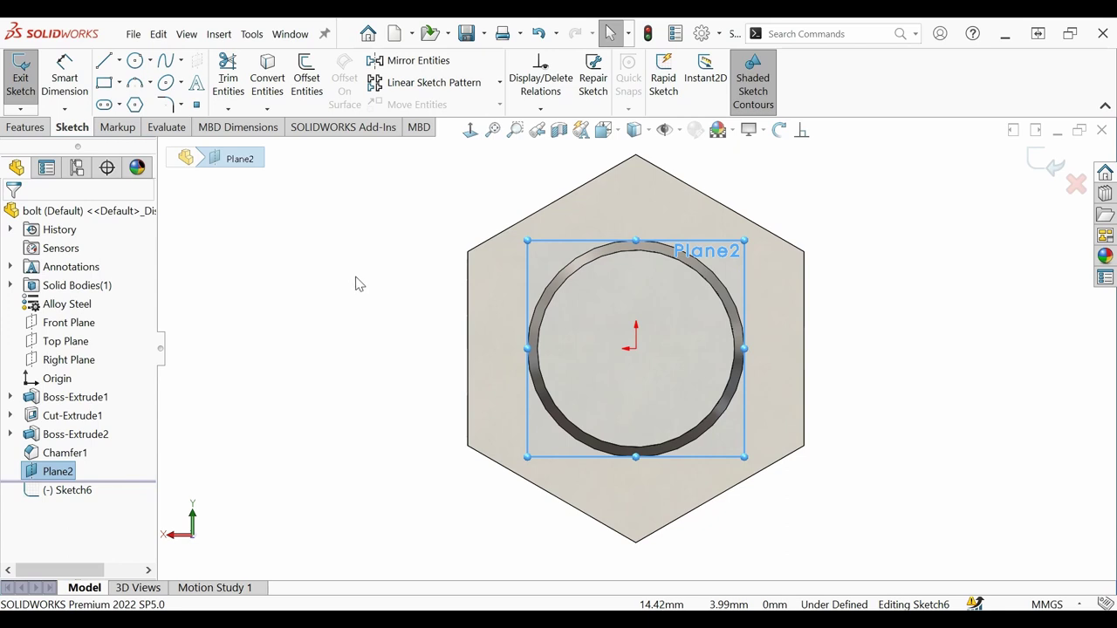
{"action": "key", "text": "ctrl+7"}
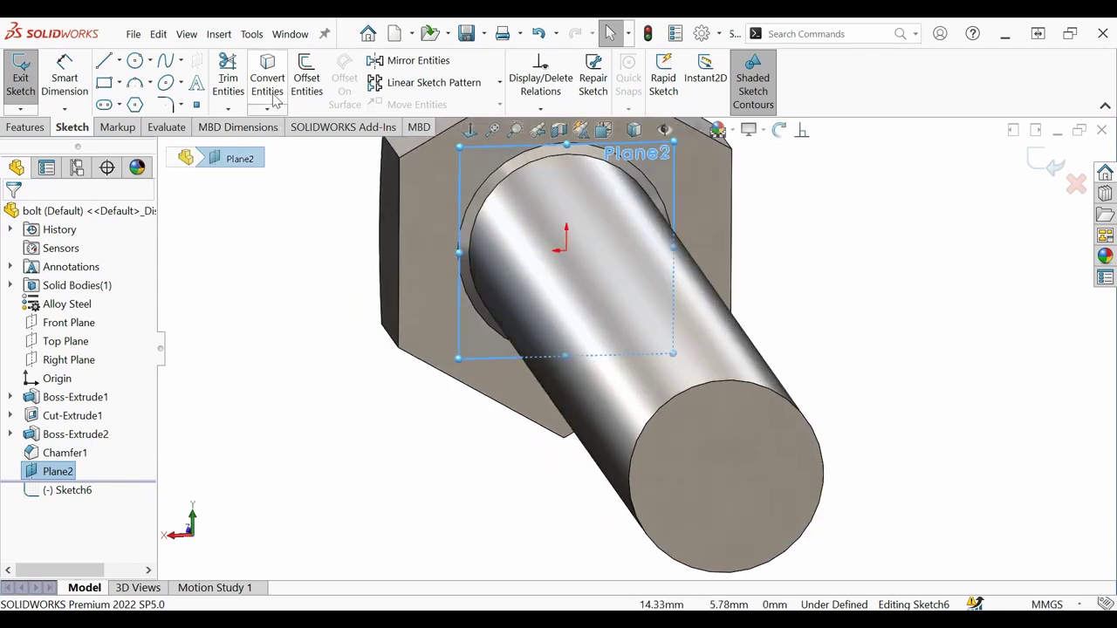
{"action": "left_click", "coordinate": [270, 87]}
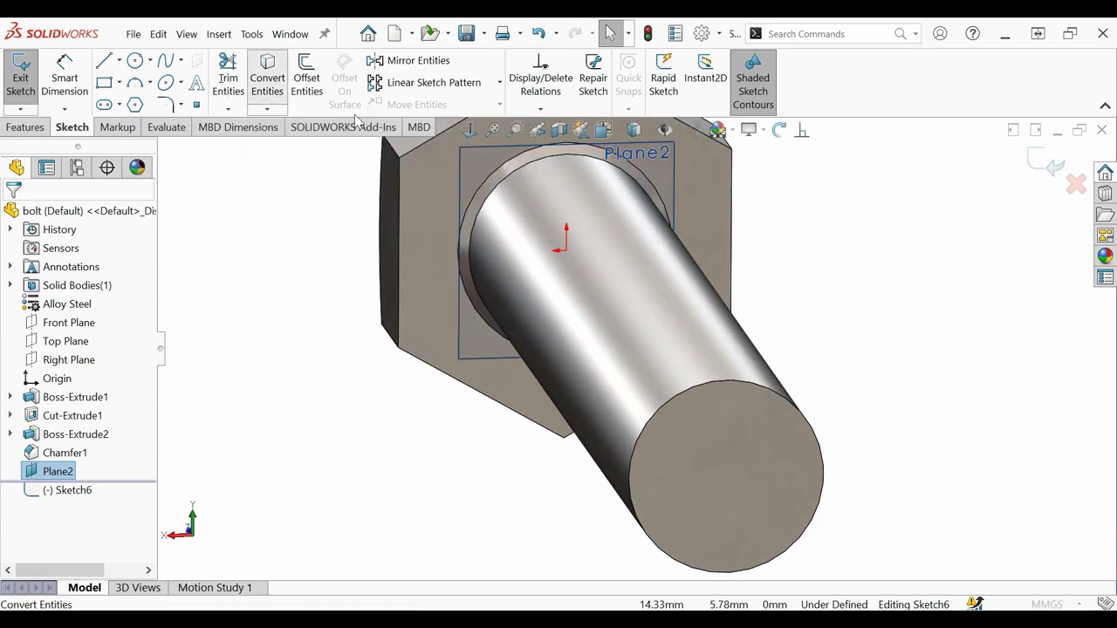
{"action": "left_click", "coordinate": [508, 174]}
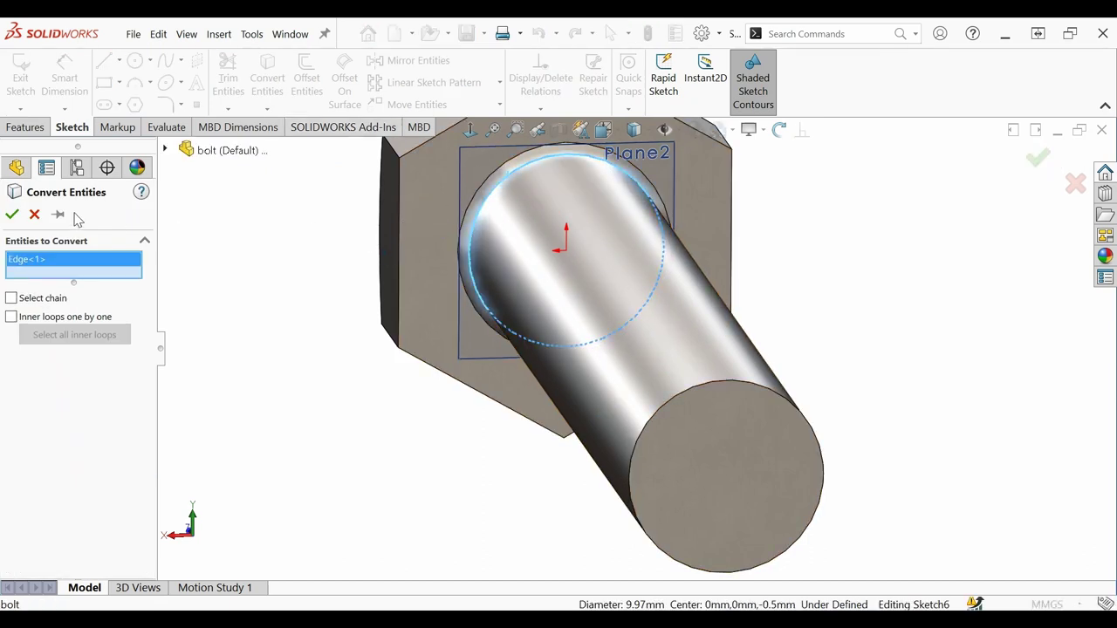
{"action": "left_click", "coordinate": [12, 213]}
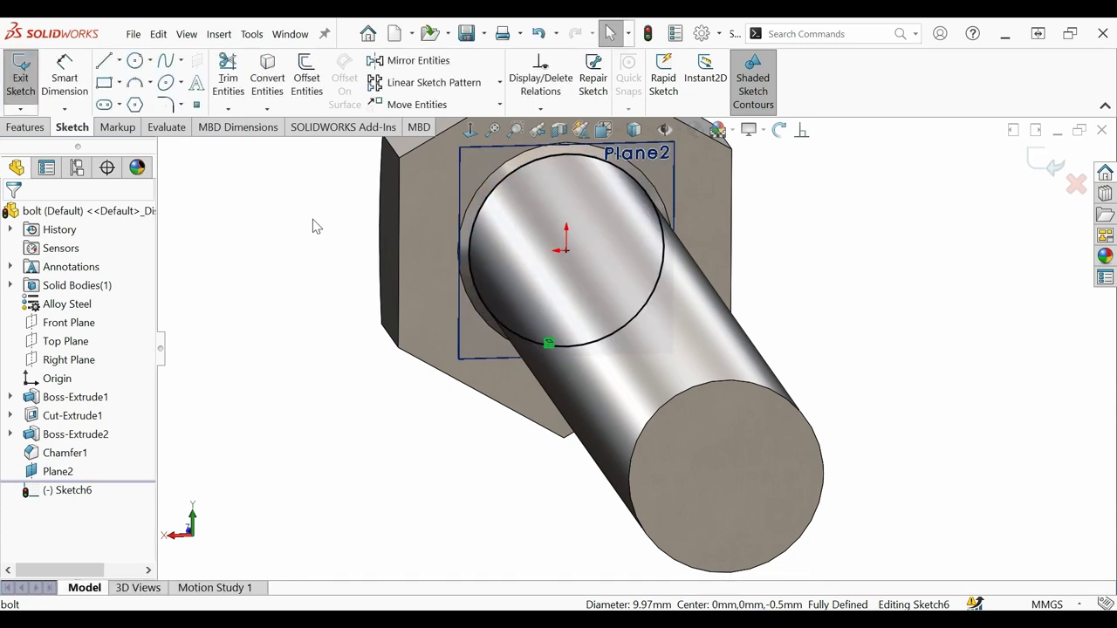
{"action": "middle_click_drag", "start_coordinate": [348, 233], "coordinate": [384, 242]}
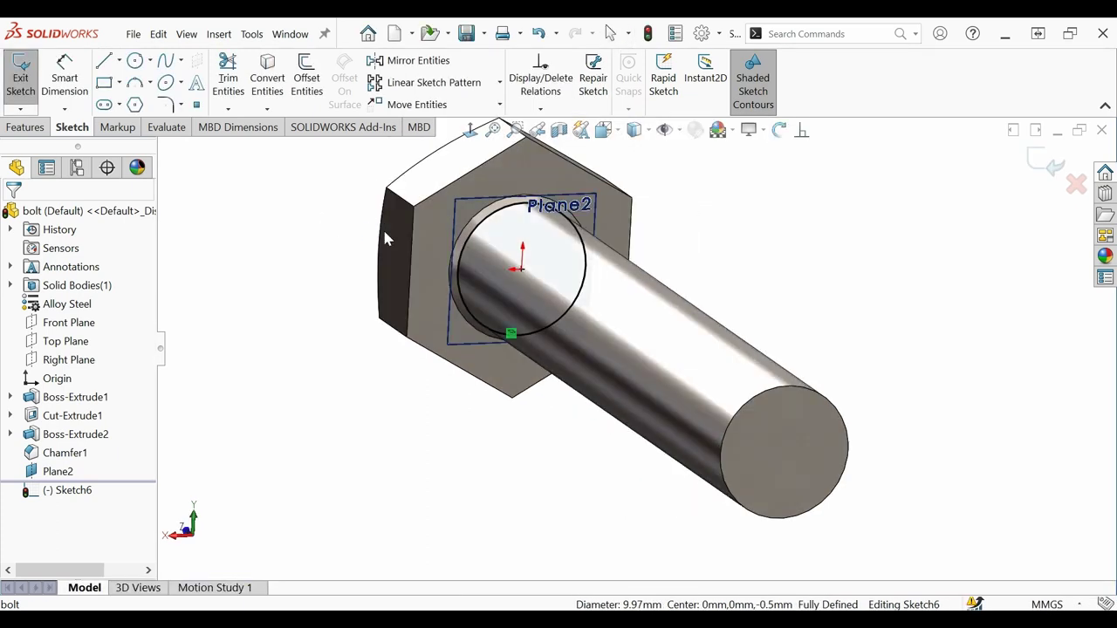
{"action": "left_click", "coordinate": [1038, 170]}
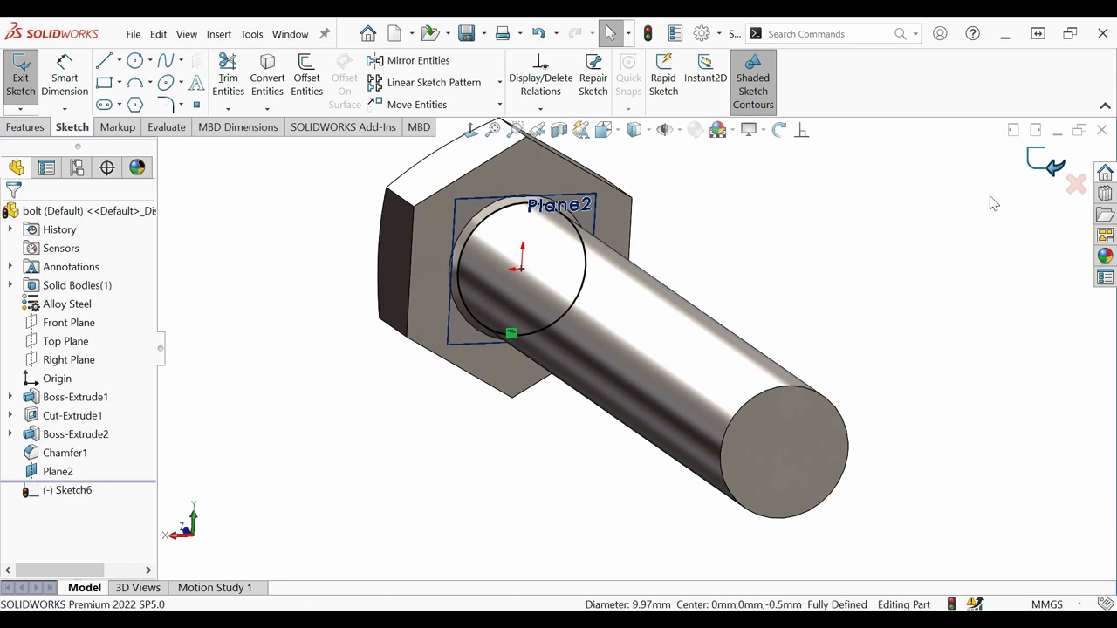
{"action": "left_click", "coordinate": [820, 262]}
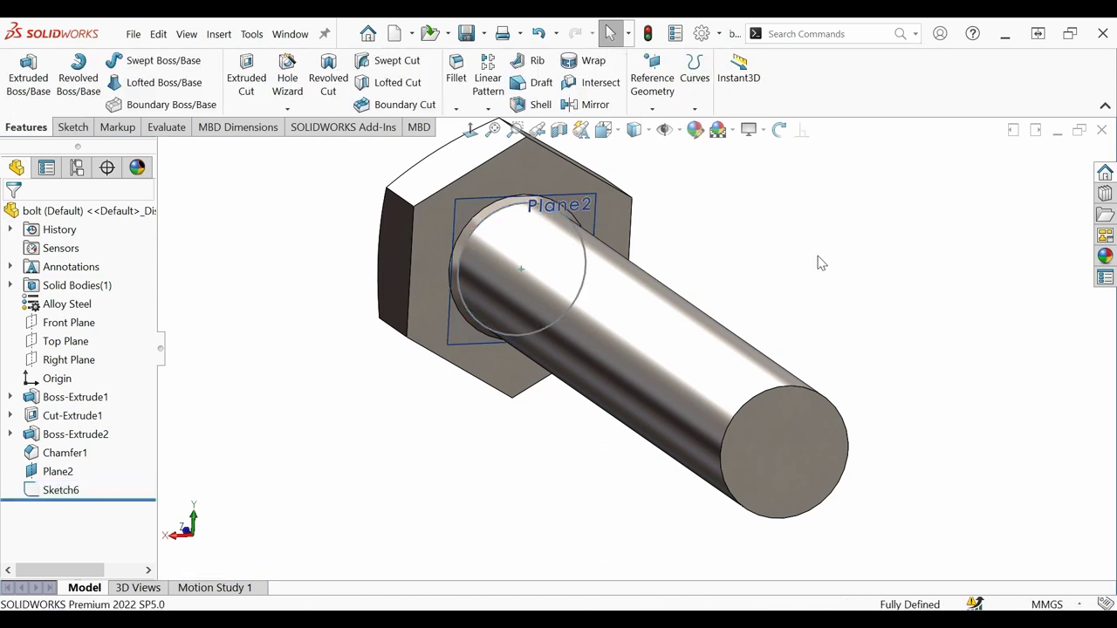
Start a helix based on the shaft's circular edge and view its preview.
{"action": "left_click", "coordinate": [696, 92]}
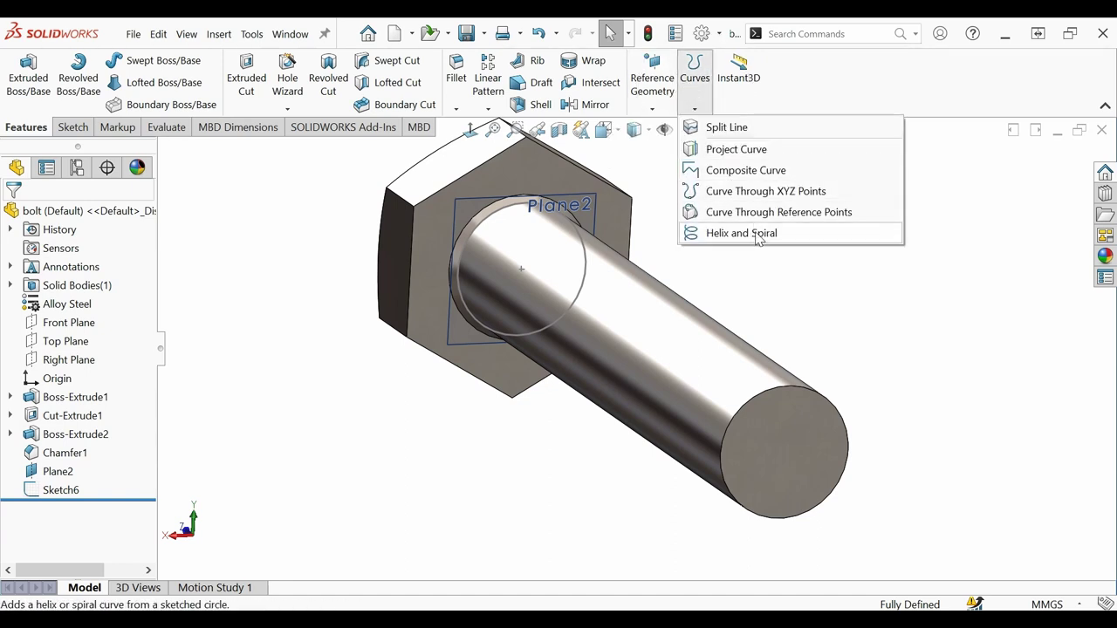
{"action": "left_click", "coordinate": [751, 233]}
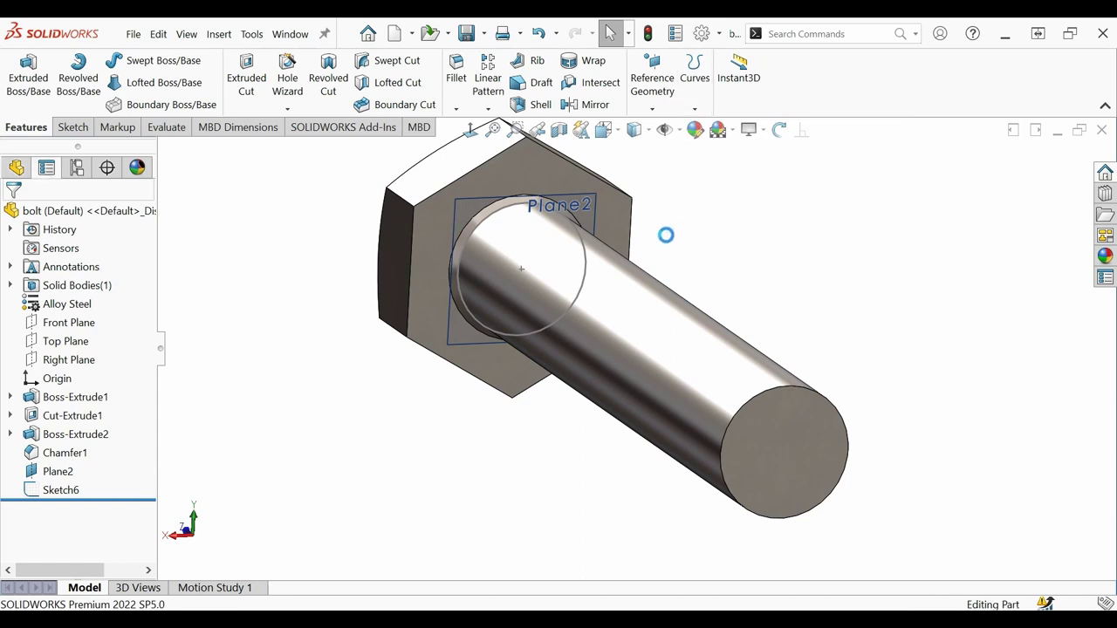
{"action": "left_click", "coordinate": [486, 226]}
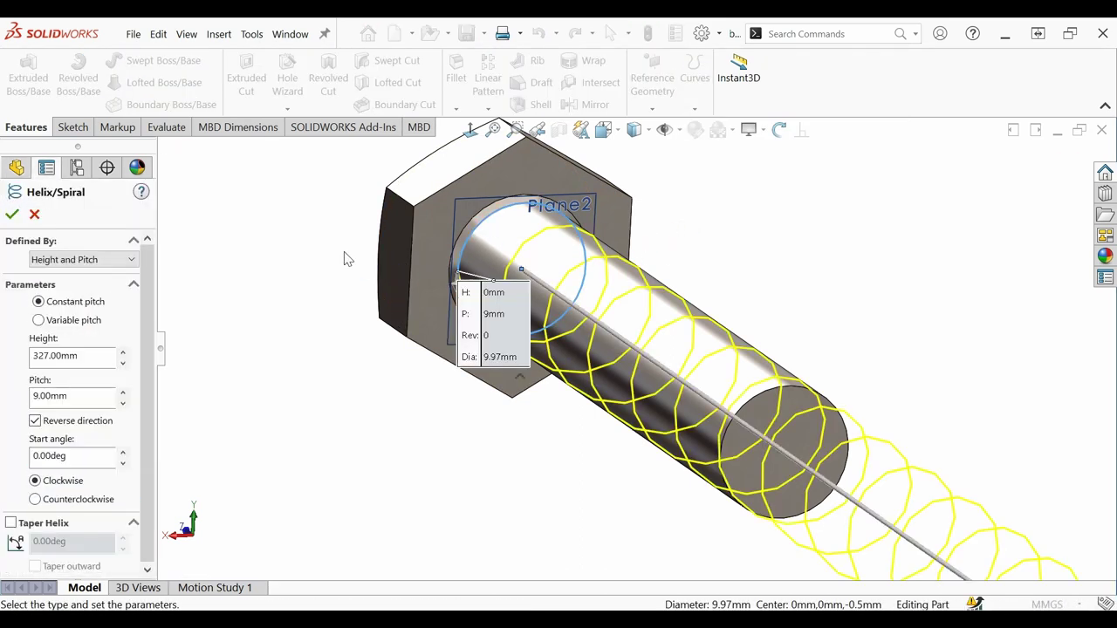
{"action": "key", "text": "f"}
{"action": "middle_click_drag", "start_coordinate": [427, 298], "coordinate": [358, 302]}
{"action": "scroll", "coordinate": [647, 404], "scroll_direction": "up", "scroll_amount": 1}
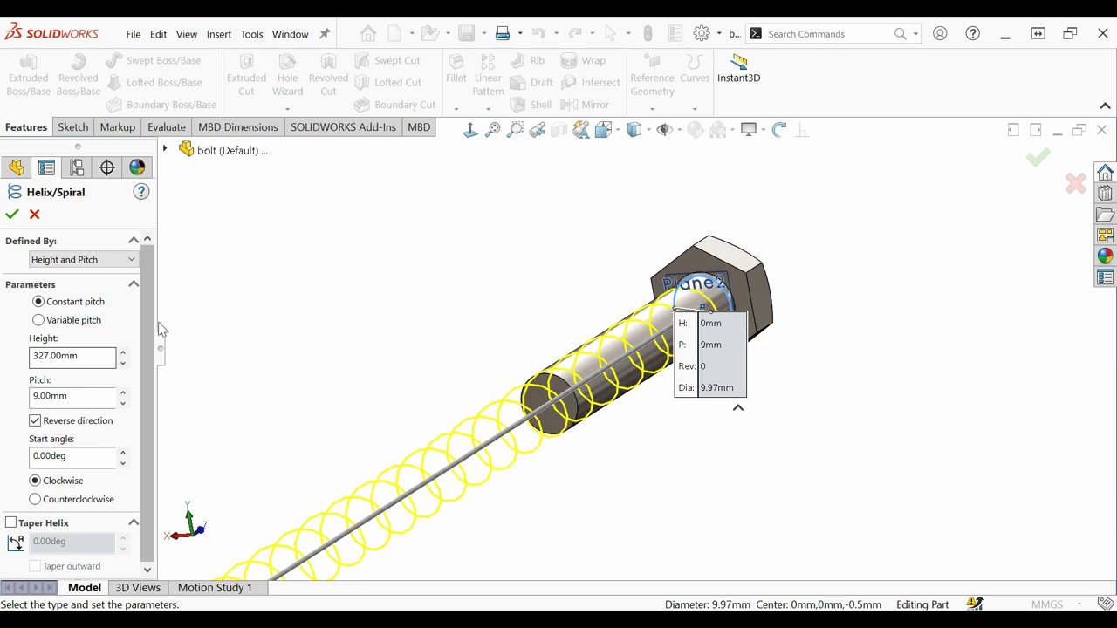
Set the helix pitch to 1.5 mm and its height to 60 mm.
{"action": "left_click_drag", "start_coordinate": [83, 395], "coordinate": [28, 407]}
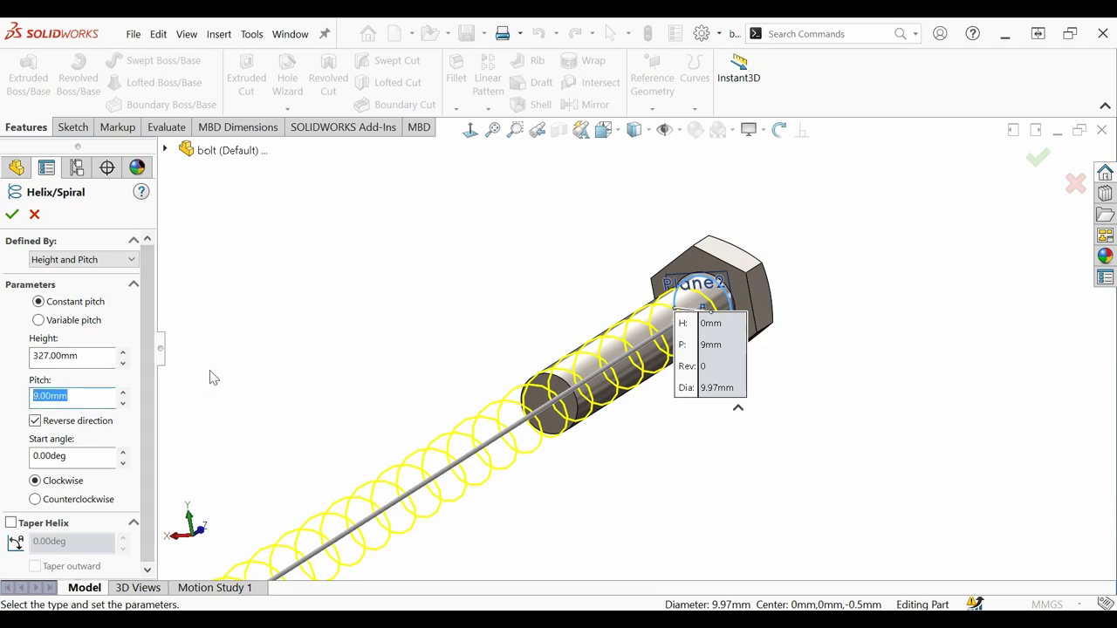
{"action": "left_click", "coordinate": [75, 399]}
{"action": "type", "text": "1"}
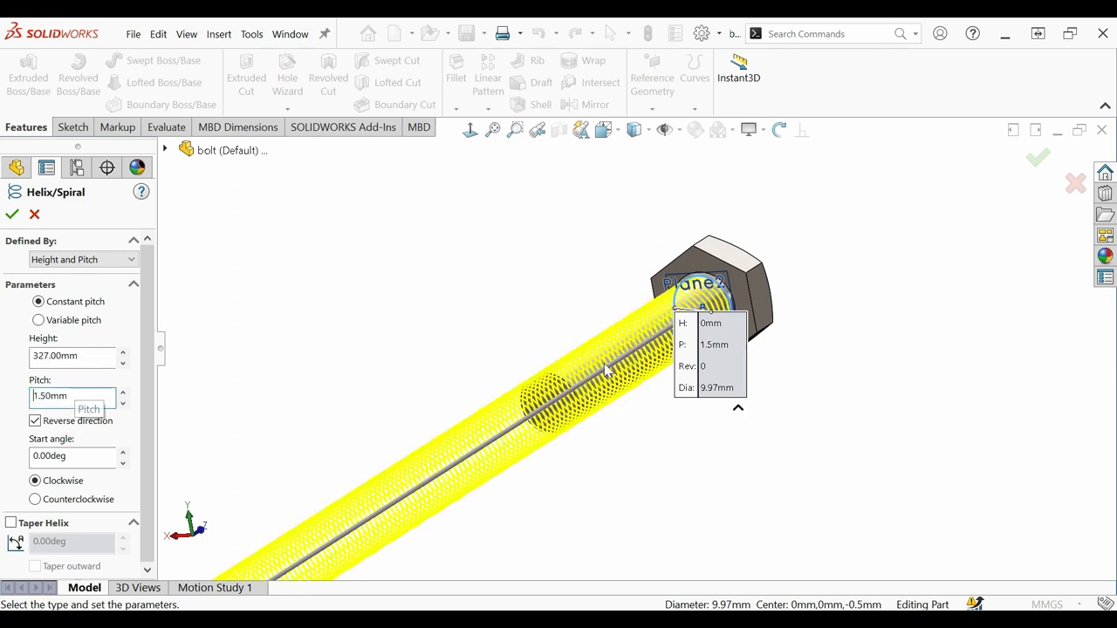
{"action": "scroll", "coordinate": [617, 360], "scroll_direction": "up", "scroll_amount": 1}
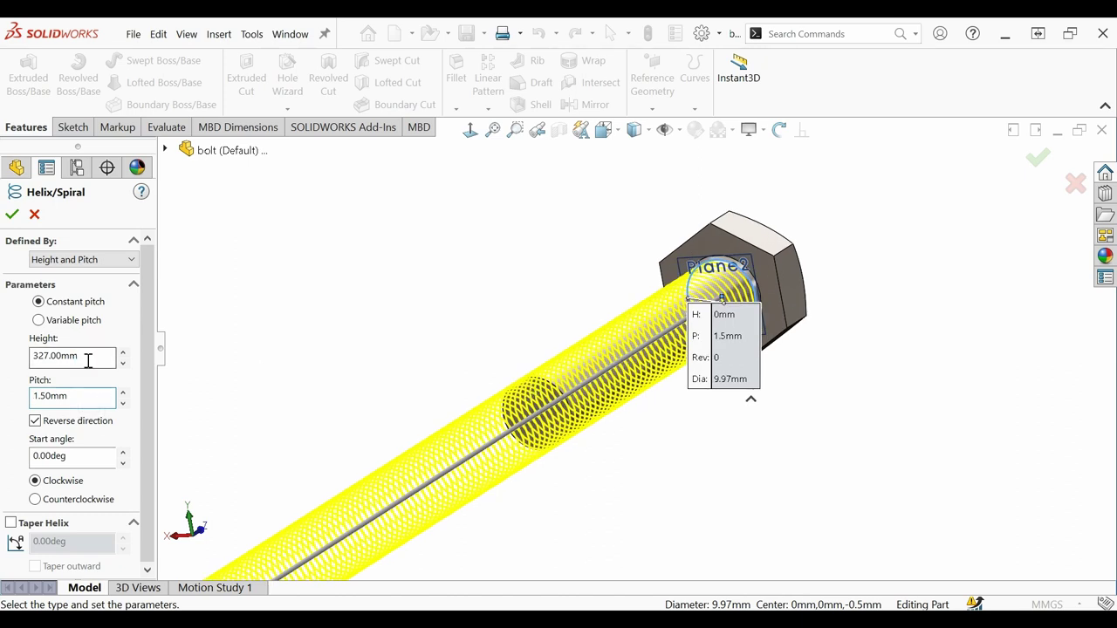
{"action": "left_click_drag", "start_coordinate": [82, 359], "coordinate": [26, 362]}
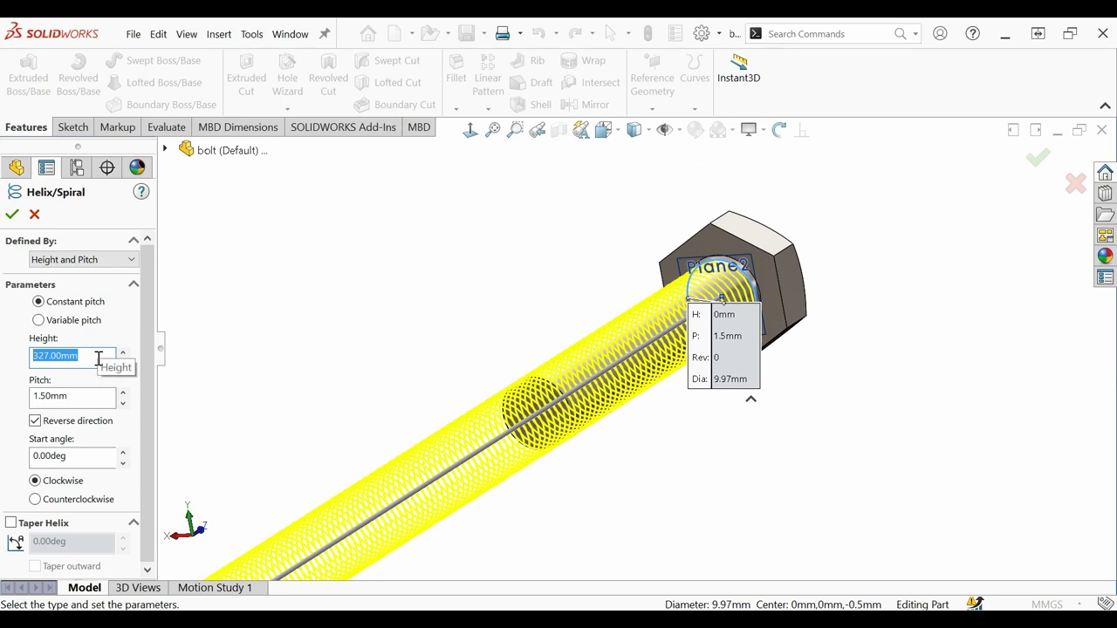
{"action": "type", "text": "60mm"}
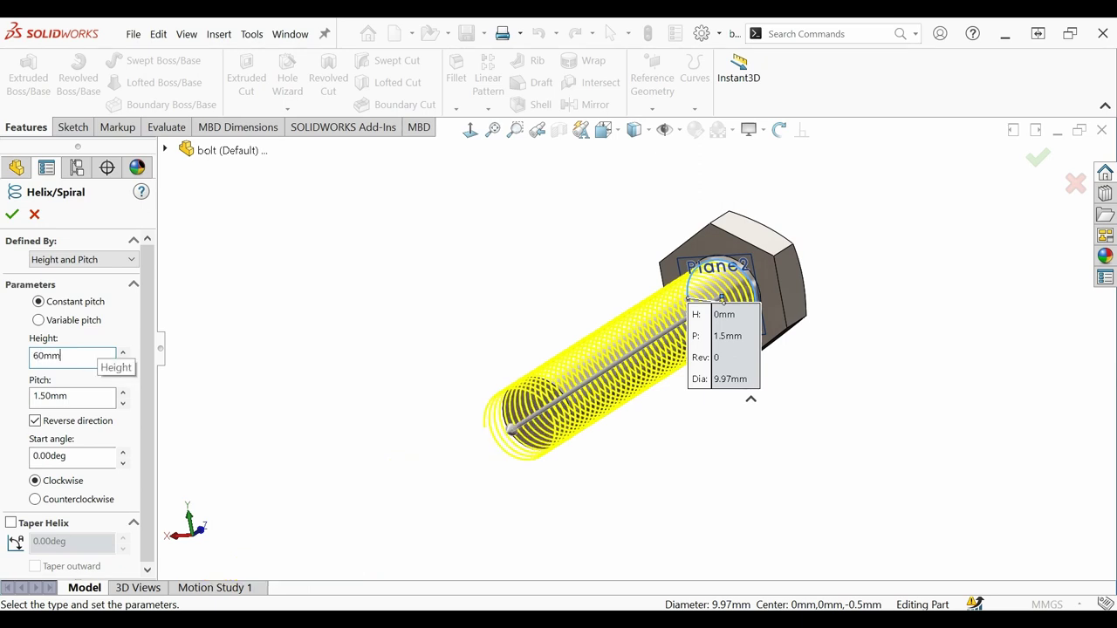
{"action": "key", "text": "Return"}
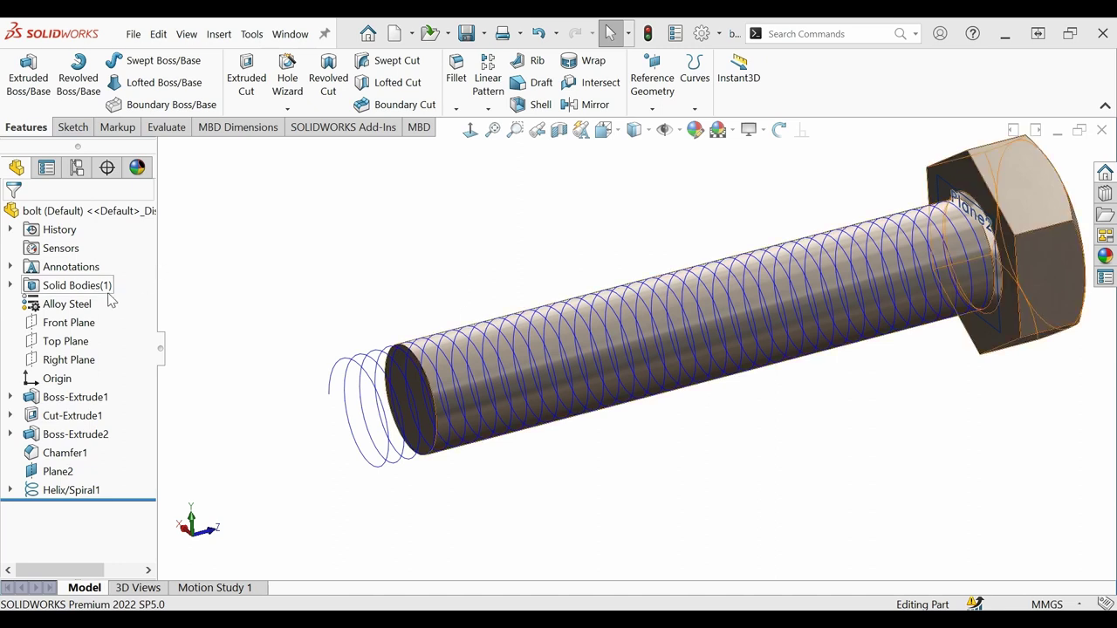
Start a new sketch on the Top Plane and zoom in on the shank end.
{"action": "left_click", "coordinate": [68, 345]}
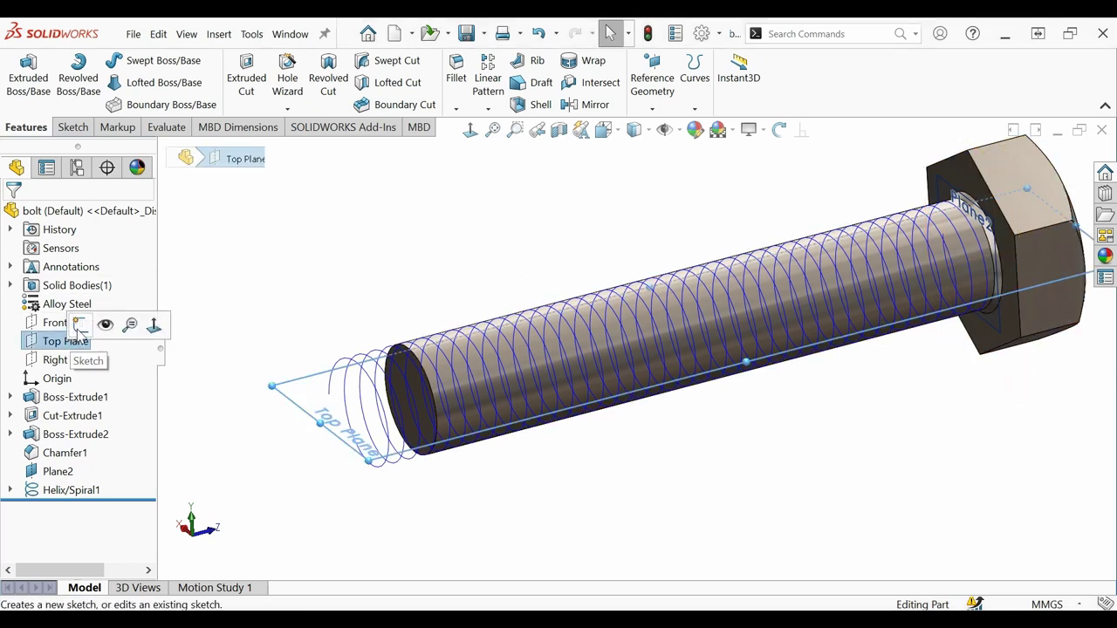
{"action": "left_click", "coordinate": [78, 326]}
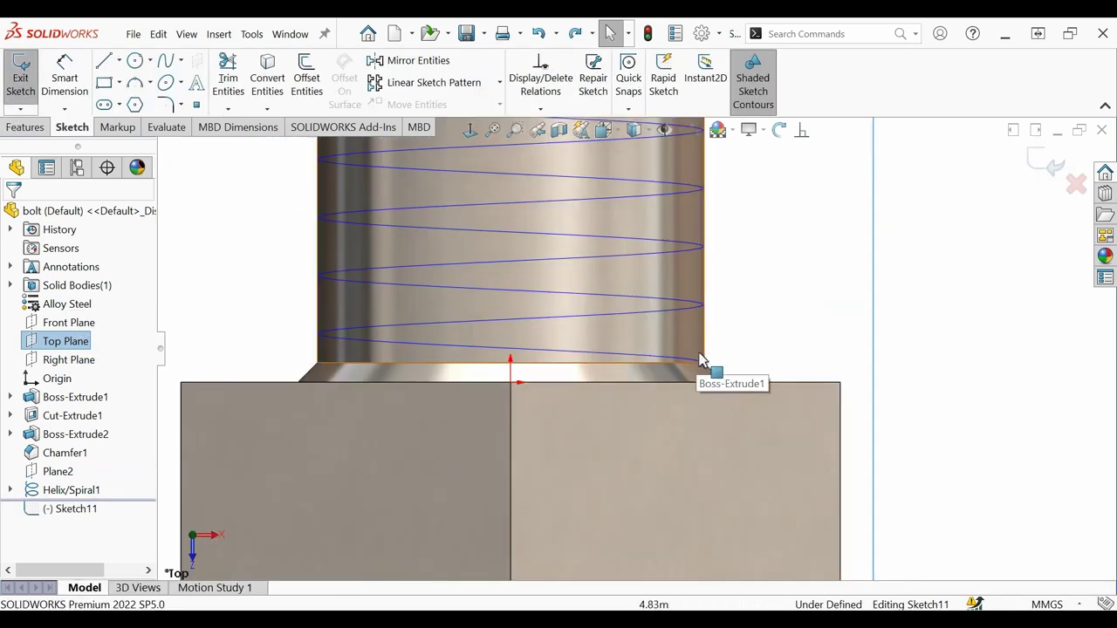
{"action": "scroll", "coordinate": [704, 367], "scroll_direction": "down", "scroll_amount": 2}
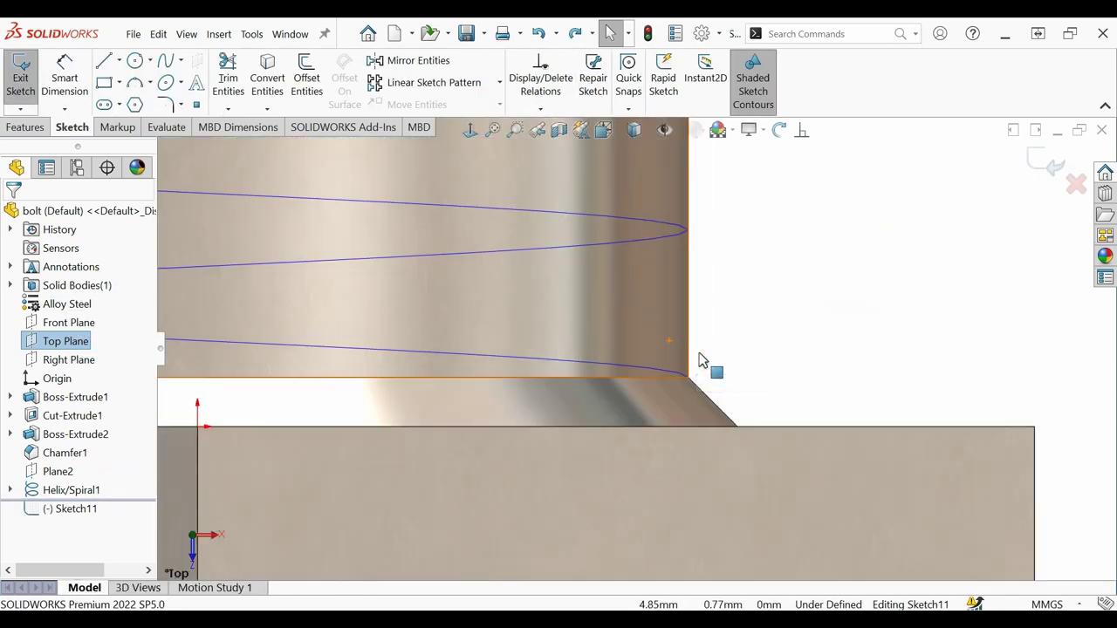
{"action": "scroll", "coordinate": [703, 361], "scroll_direction": "down", "scroll_amount": 2}
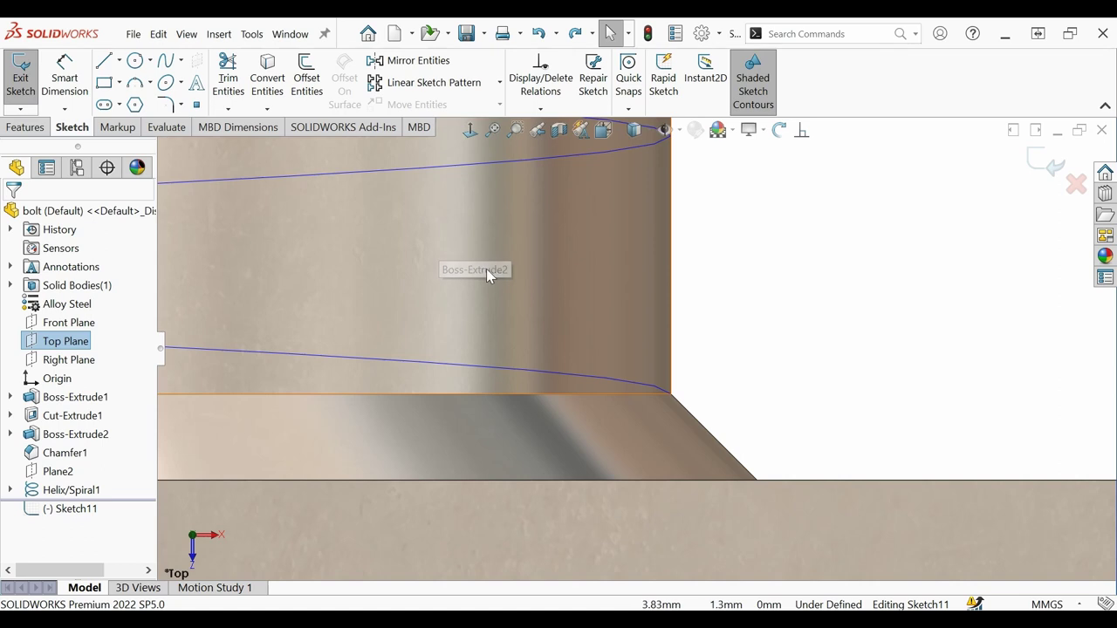
{"action": "scroll", "coordinate": [524, 284], "scroll_direction": "up", "scroll_amount": 2}
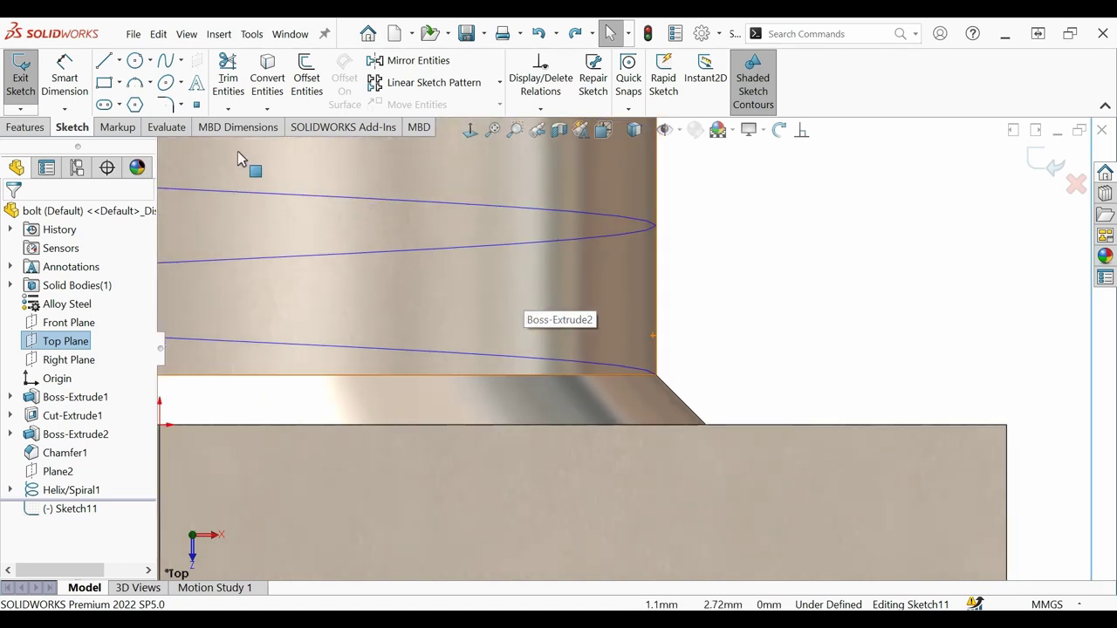
Draw a vertical centerline upward from the sketch origin along the shank axis.
{"action": "left_click", "coordinate": [118, 60]}
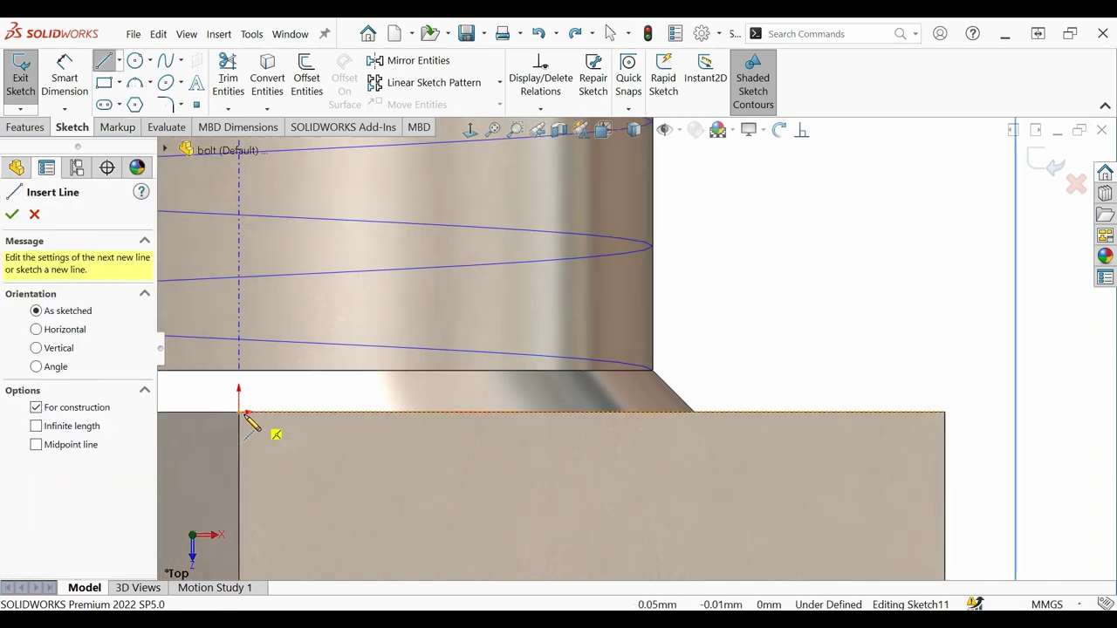
{"action": "left_click", "coordinate": [239, 412]}
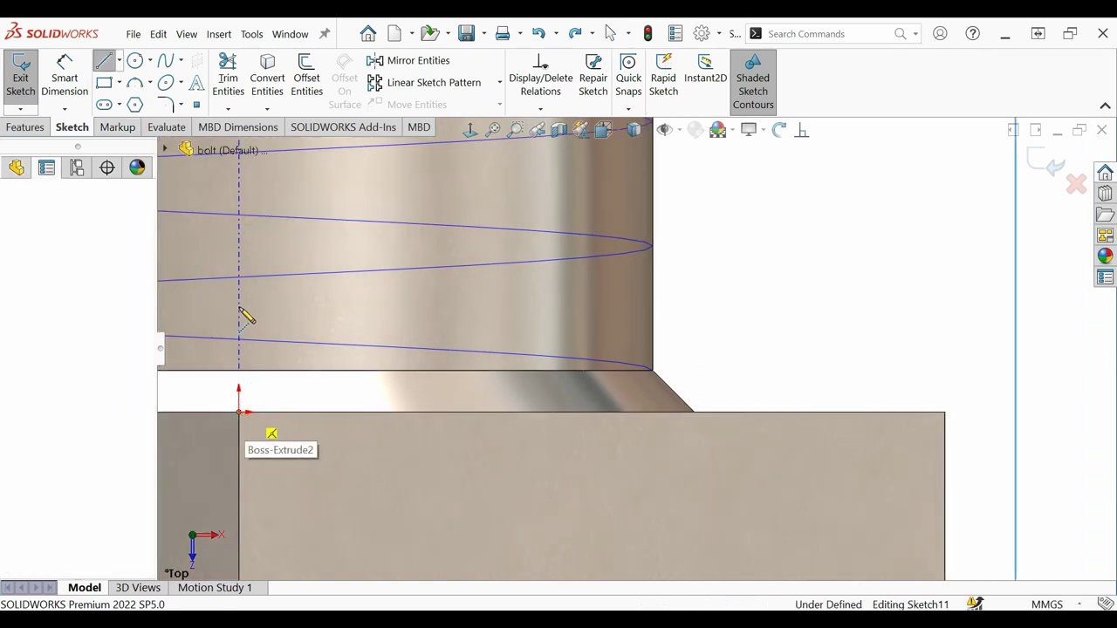
{"action": "left_click", "coordinate": [241, 305]}
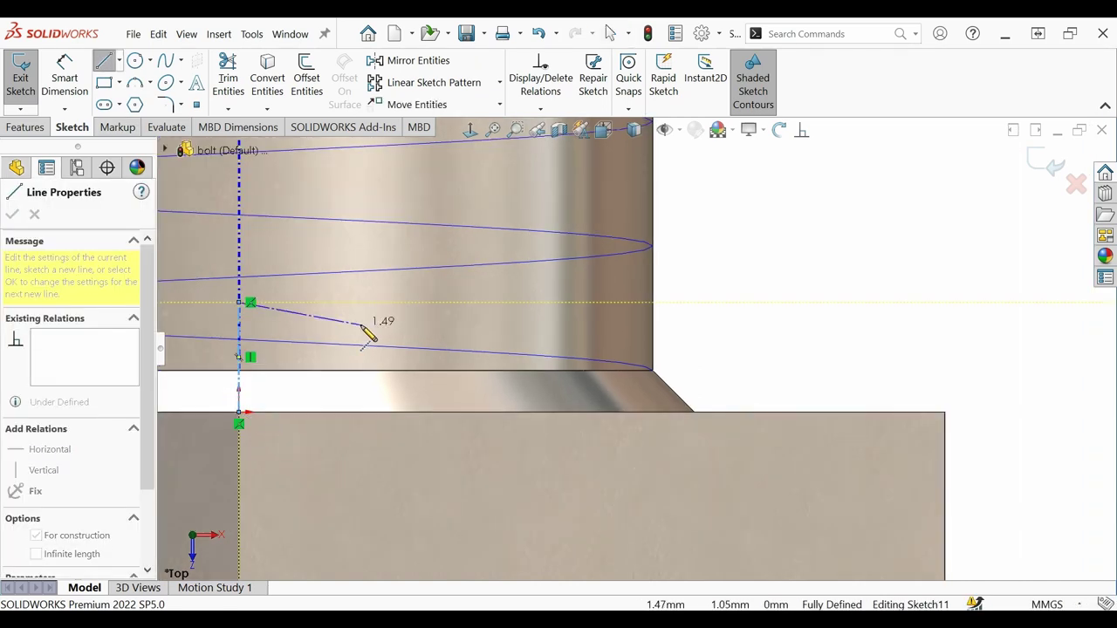
{"action": "key", "text": "Escape"}
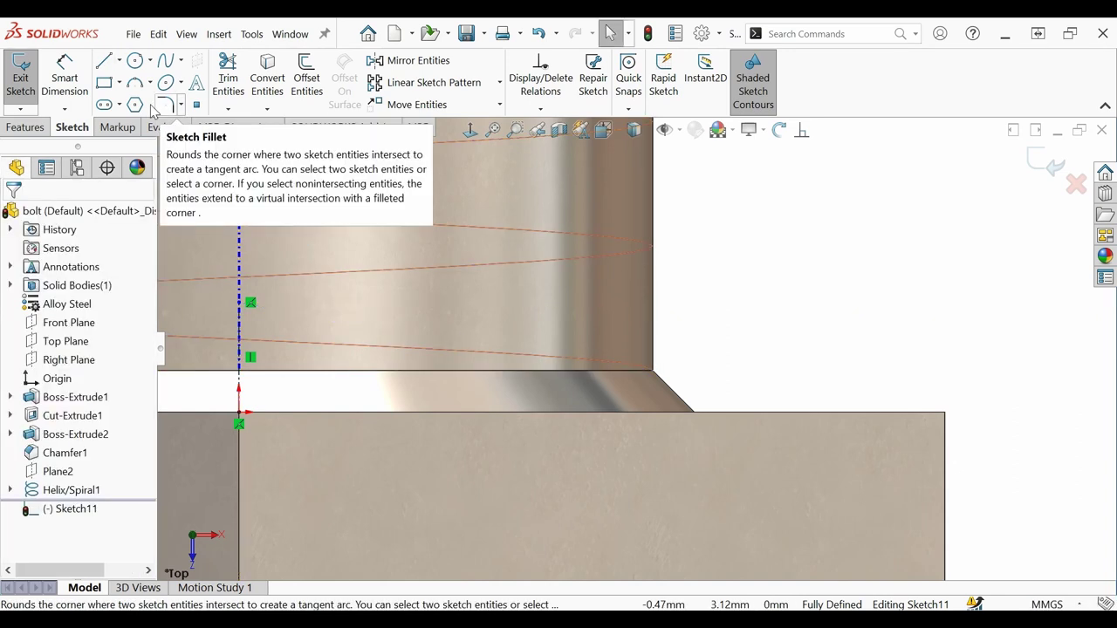
{"action": "left_click", "coordinate": [105, 63]}
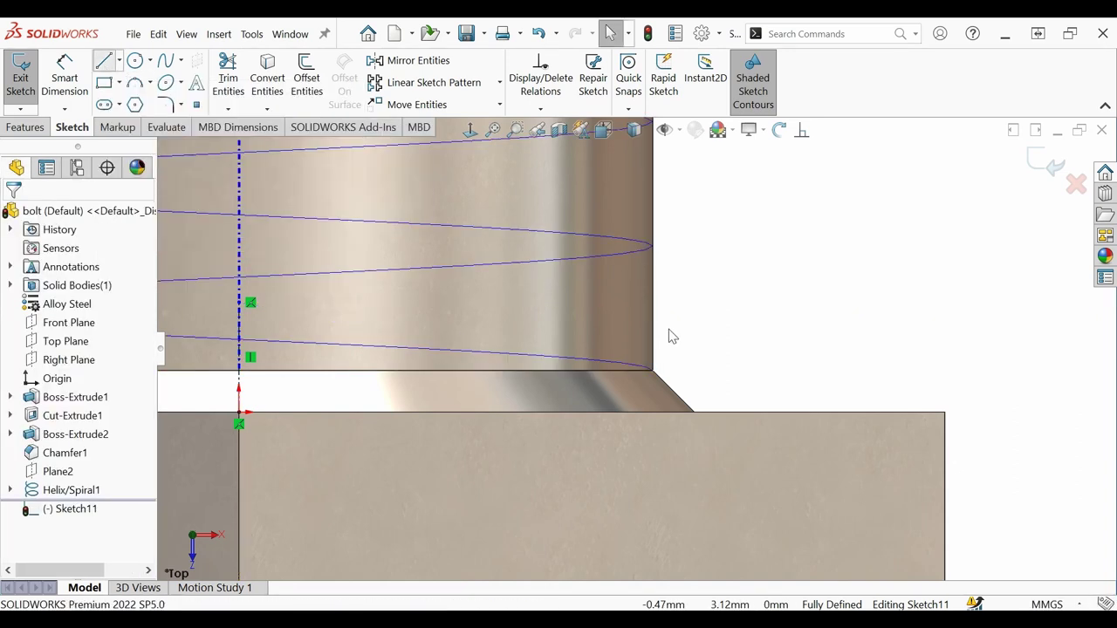
{"action": "scroll", "coordinate": [669, 367], "scroll_direction": "down", "scroll_amount": 2}
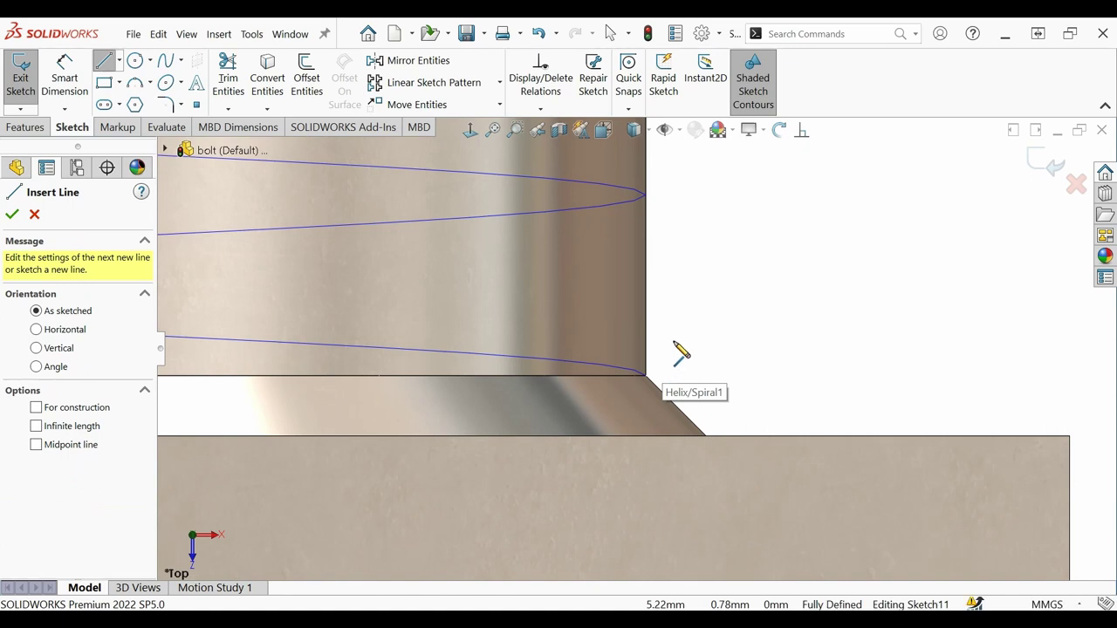
Draw the short vertical and sloping lines closing the four-sided thread profile at the helix end.
{"action": "left_click", "coordinate": [657, 370]}
{"action": "left_click", "coordinate": [610, 367]}
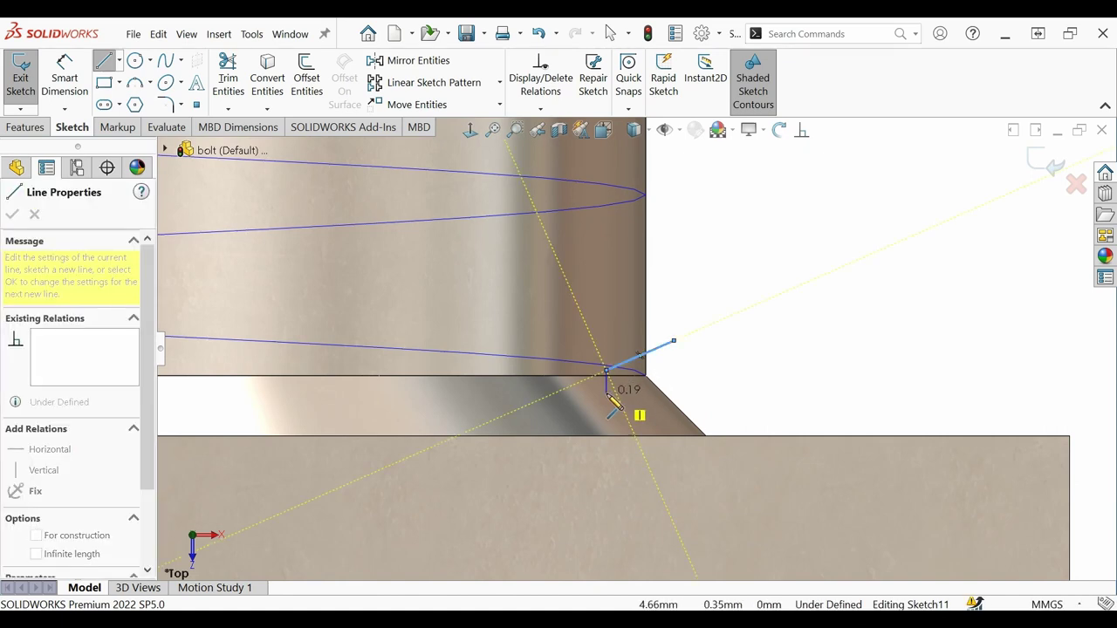
{"action": "left_click", "coordinate": [608, 395]}
{"action": "scroll", "coordinate": [676, 409], "scroll_direction": "down", "scroll_amount": 3}
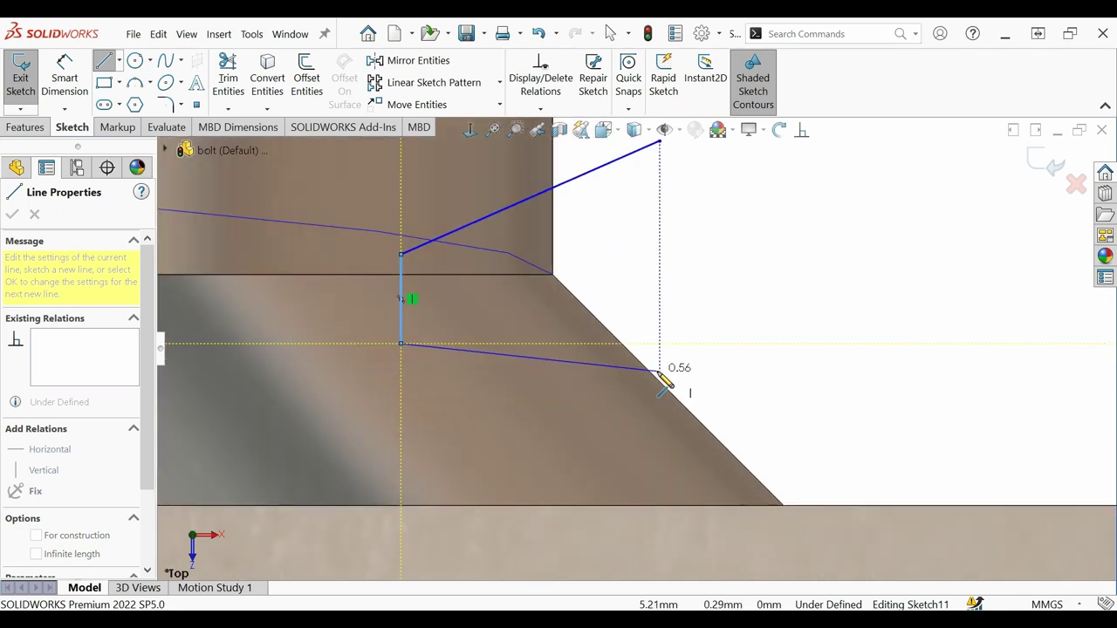
{"action": "left_click", "coordinate": [660, 371]}
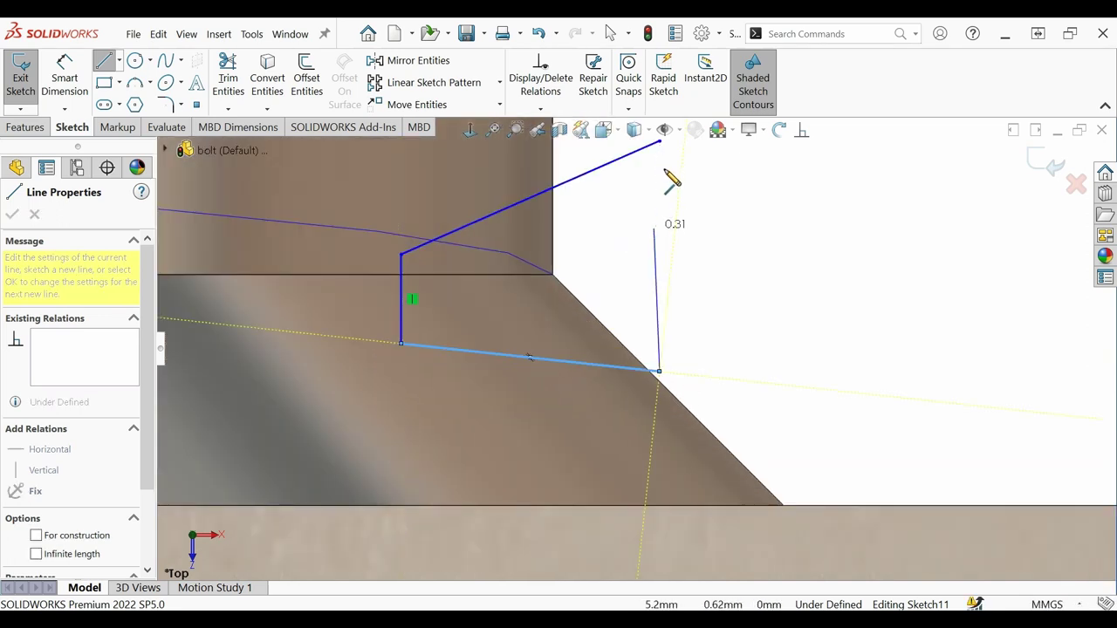
{"action": "left_click", "coordinate": [660, 142]}
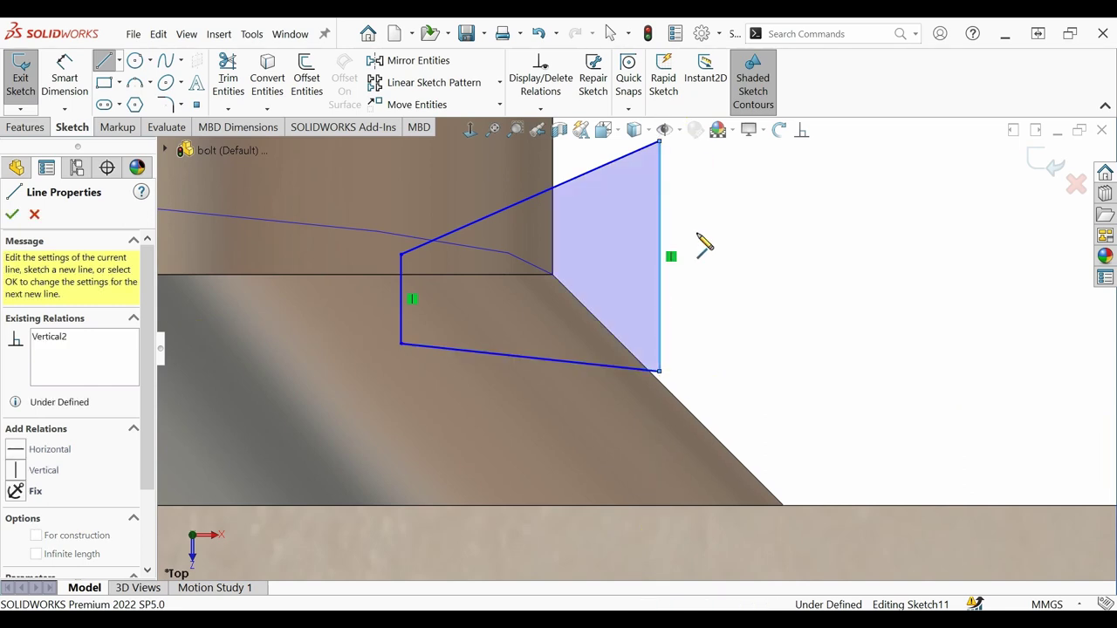
{"action": "key", "text": "Escape"}
{"action": "key", "text": "Escape"}
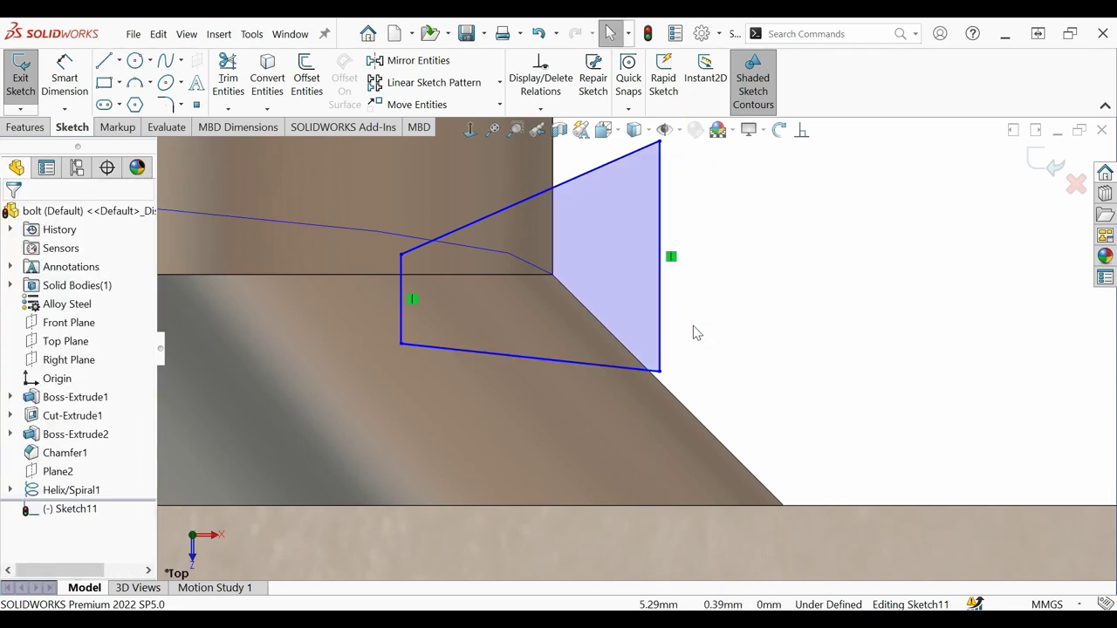
{"action": "scroll", "coordinate": [693, 330], "scroll_direction": "up", "scroll_amount": 2}
{"action": "scroll", "coordinate": [658, 328], "scroll_direction": "up", "scroll_amount": 1}
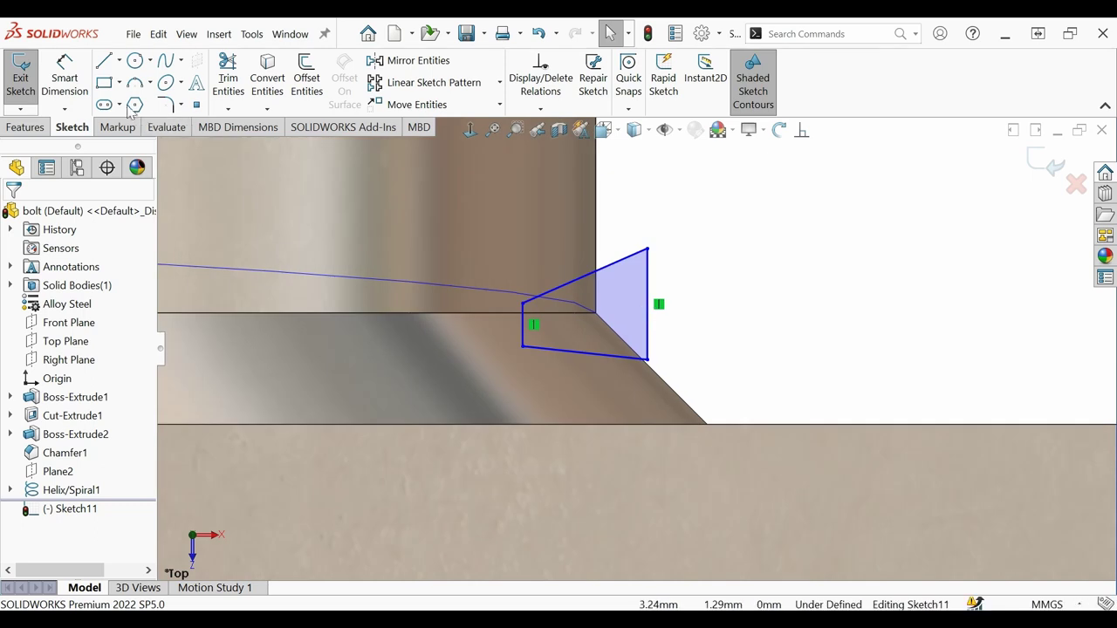
Dimension the angle between the slanted sides to 60° and drag the vertical side outward.
{"action": "left_click", "coordinate": [77, 80]}
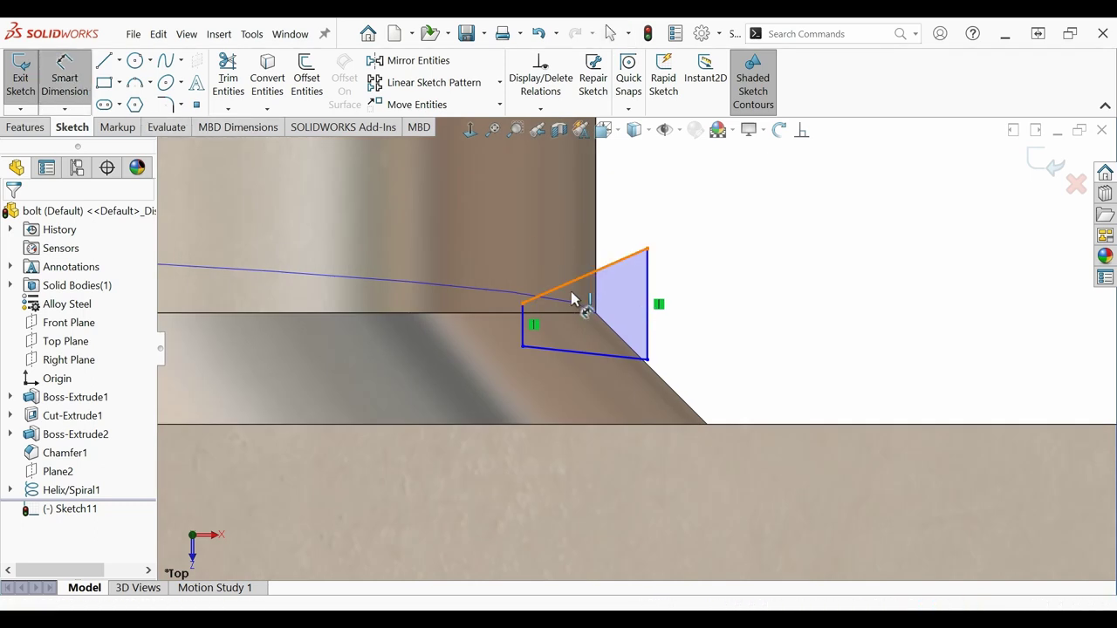
{"action": "left_click", "coordinate": [563, 354]}
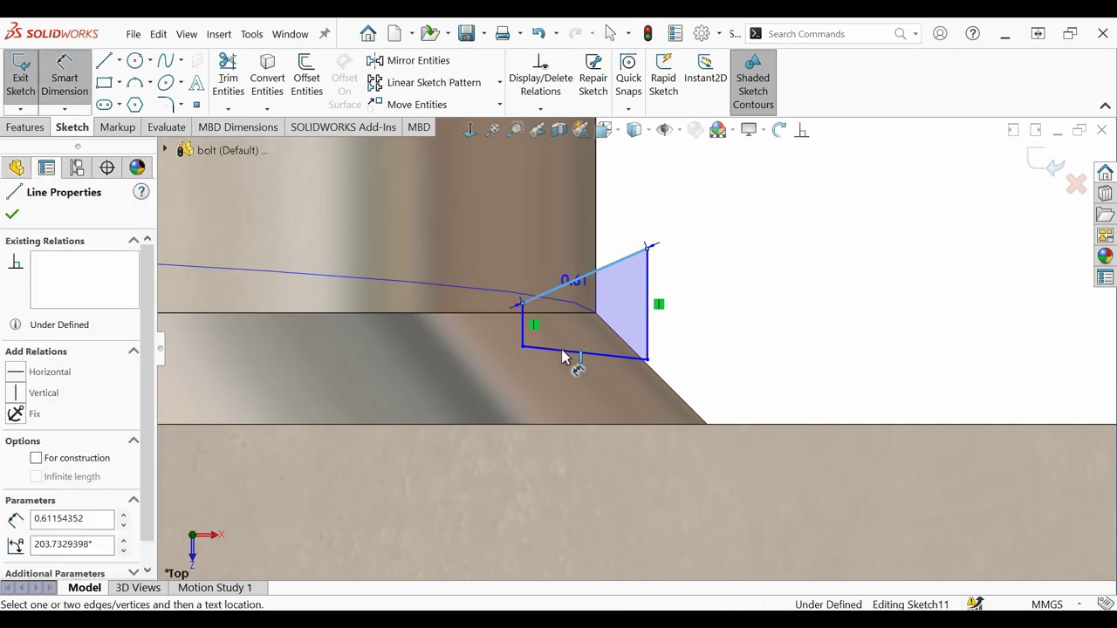
{"action": "left_click", "coordinate": [705, 314]}
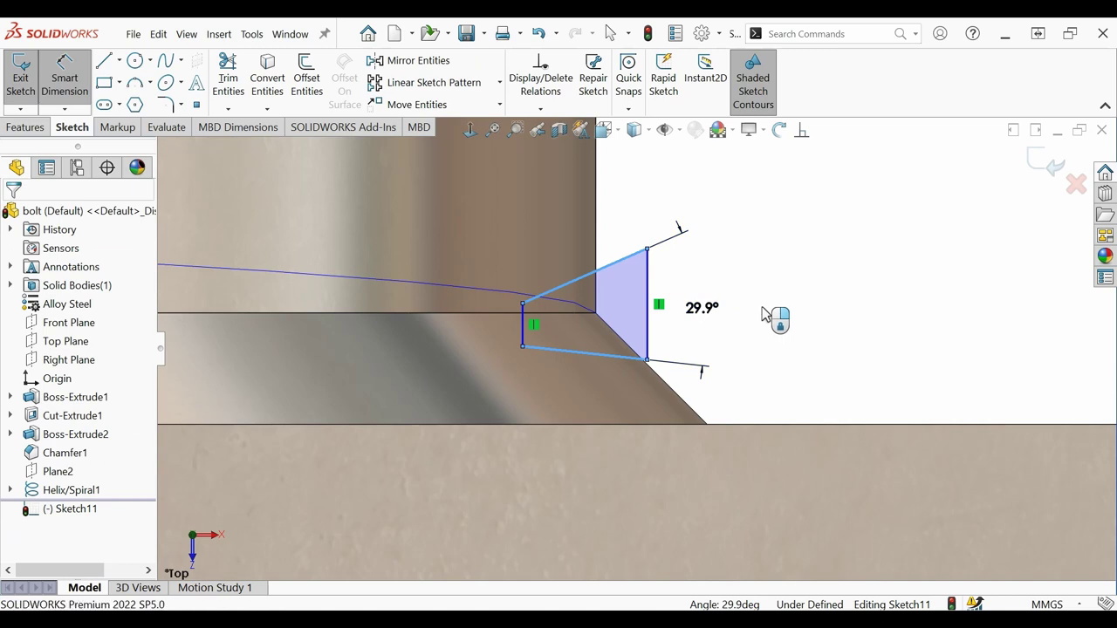
{"action": "type", "text": "60"}
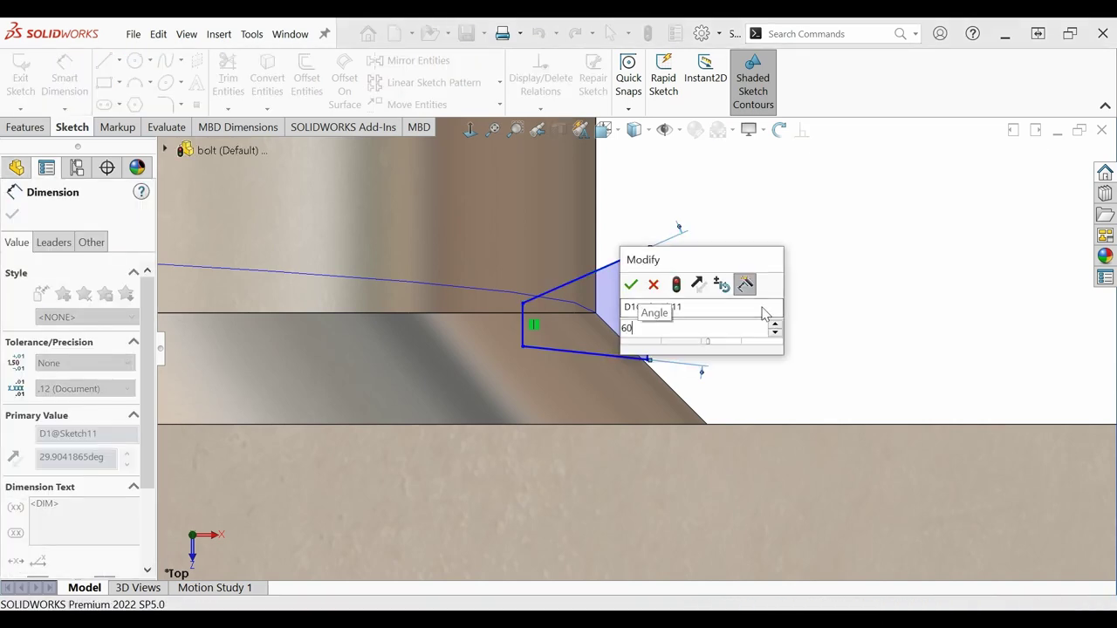
{"action": "key", "text": "Escape"}
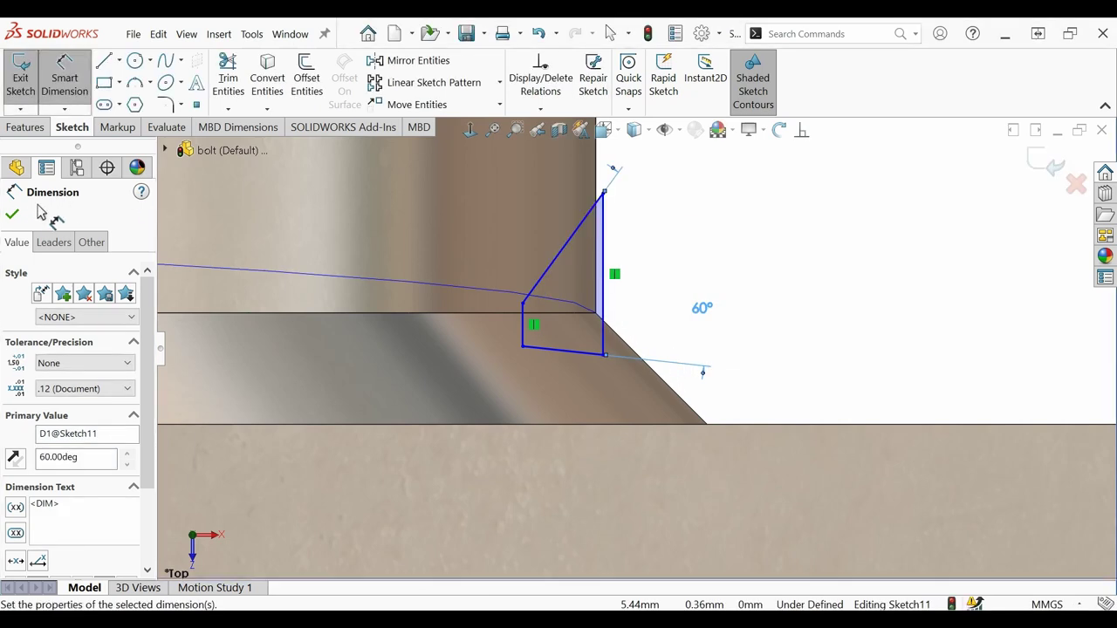
{"action": "left_click", "coordinate": [13, 215]}
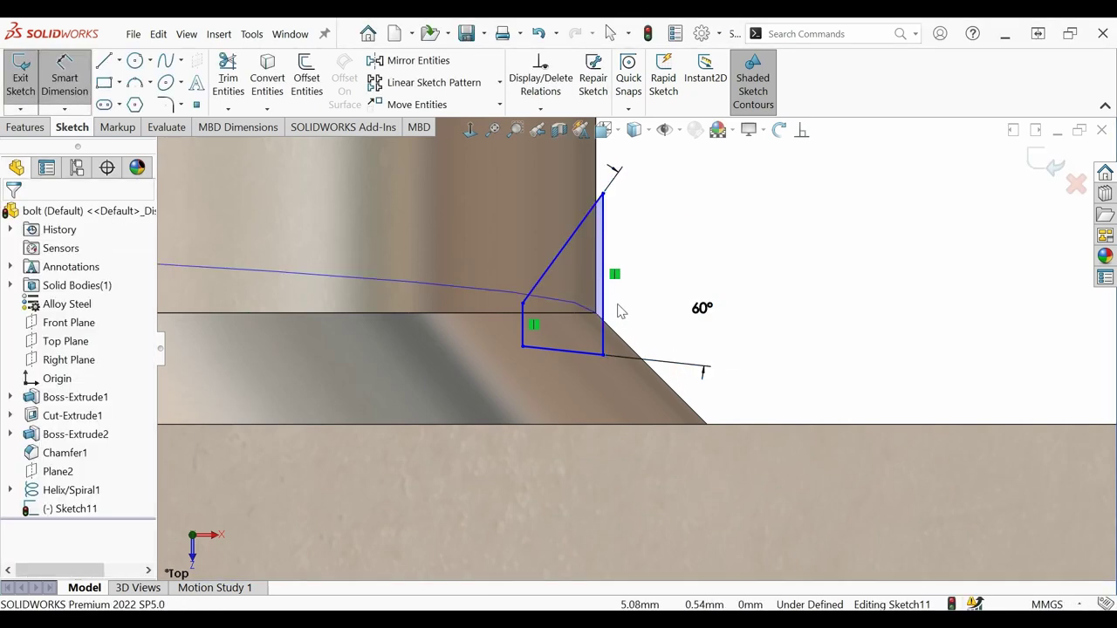
{"action": "scroll", "coordinate": [622, 312], "scroll_direction": "down", "scroll_amount": 2}
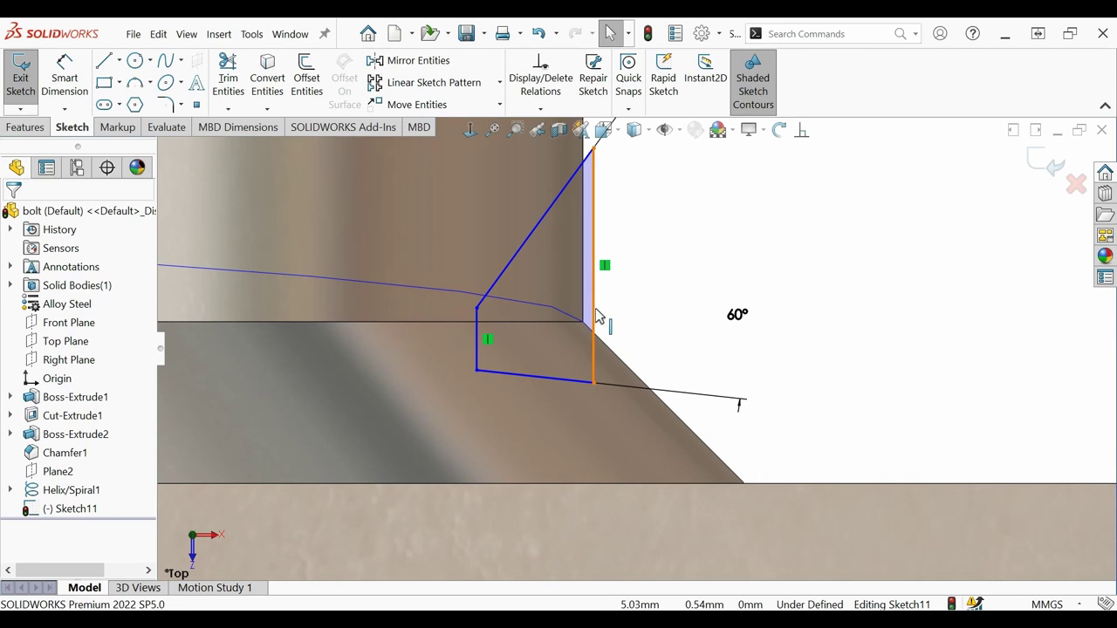
{"action": "left_click_drag", "start_coordinate": [687, 321], "coordinate": [728, 320]}
{"action": "left_click", "coordinate": [810, 330]}
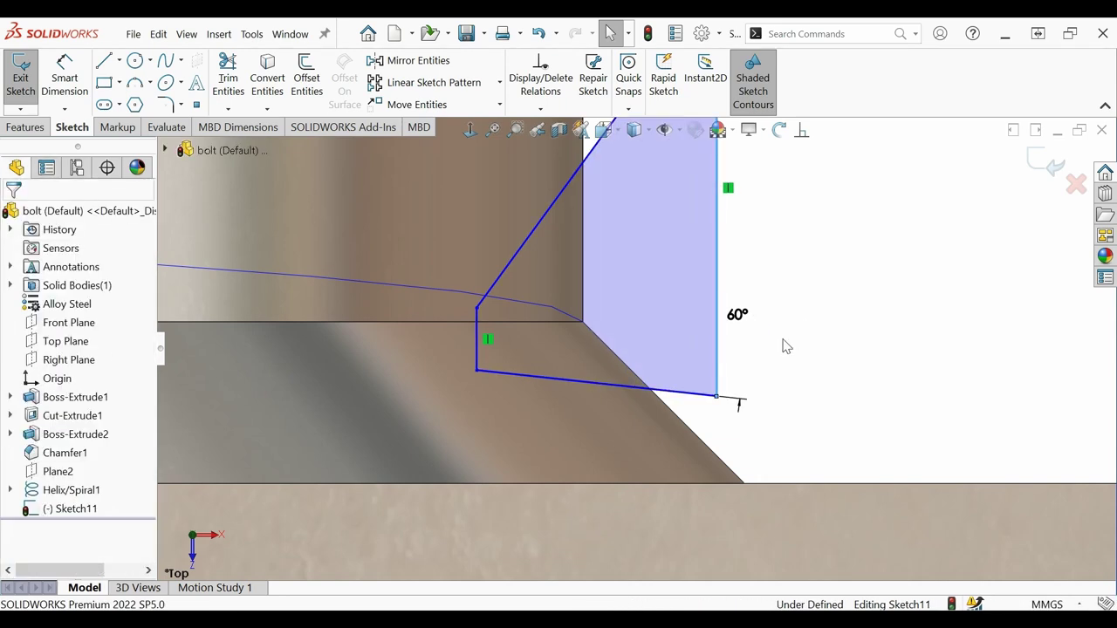
{"action": "scroll", "coordinate": [788, 346], "scroll_direction": "up", "scroll_amount": 2}
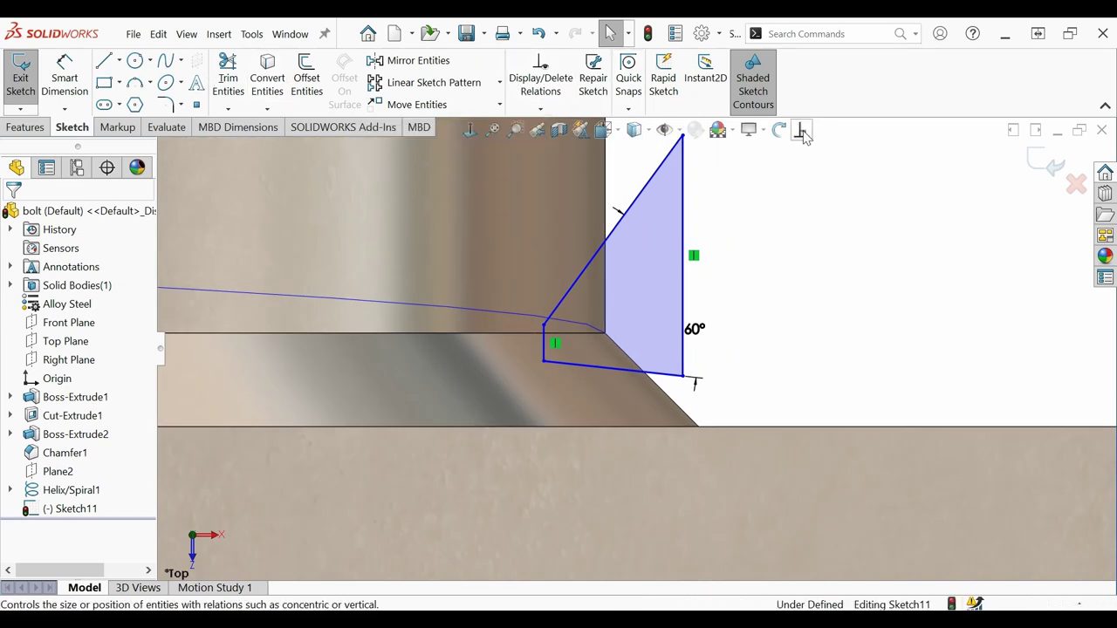
Add an Equal relation so both slanted sides of the profile match in length.
{"action": "left_click", "coordinate": [628, 367]}
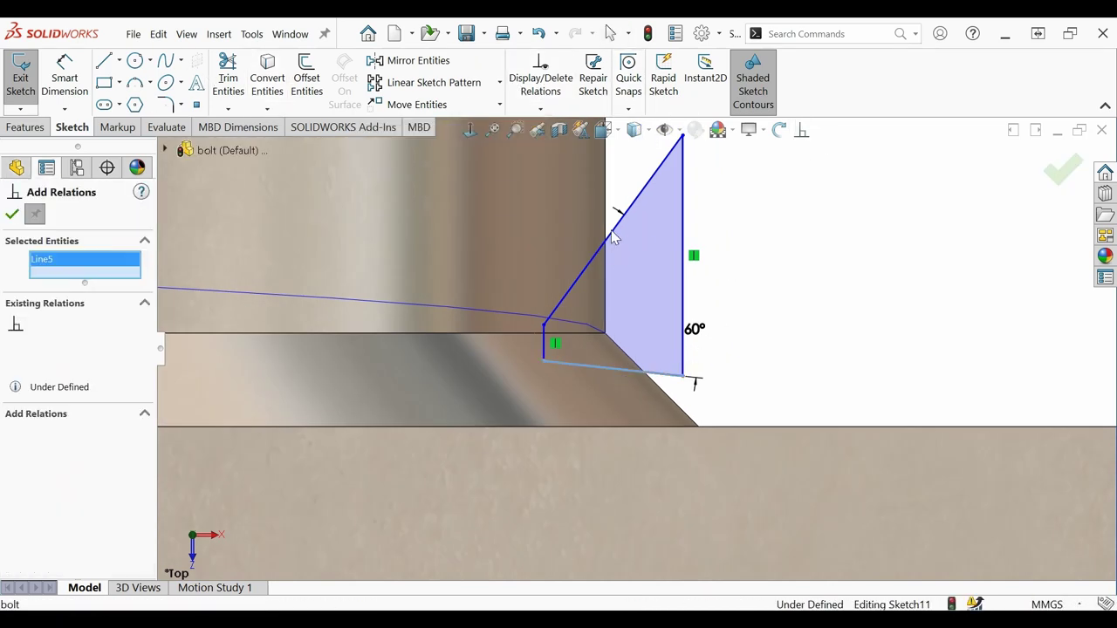
{"action": "left_click", "coordinate": [614, 235]}
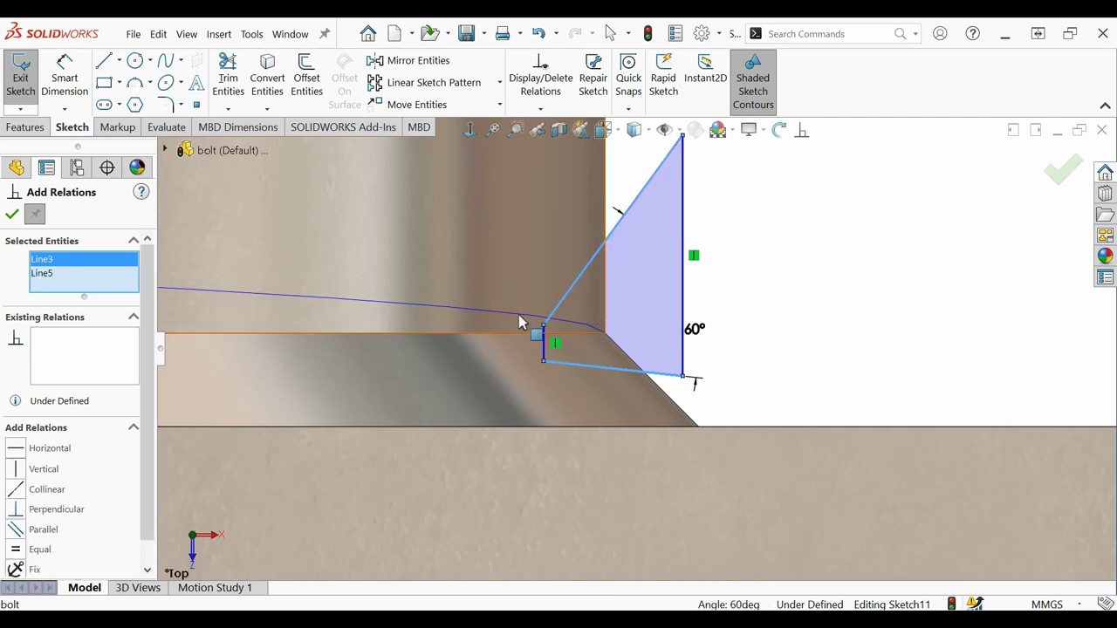
{"action": "left_click", "coordinate": [16, 552]}
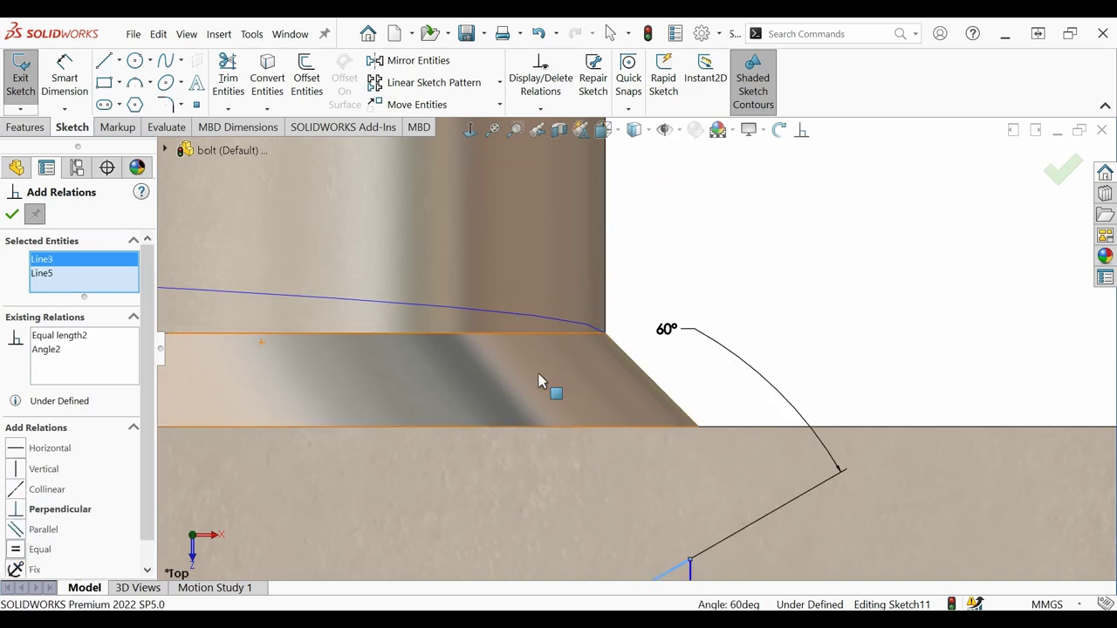
{"action": "left_click", "coordinate": [12, 214]}
{"action": "scroll", "coordinate": [637, 461], "scroll_direction": "up", "scroll_amount": 3}
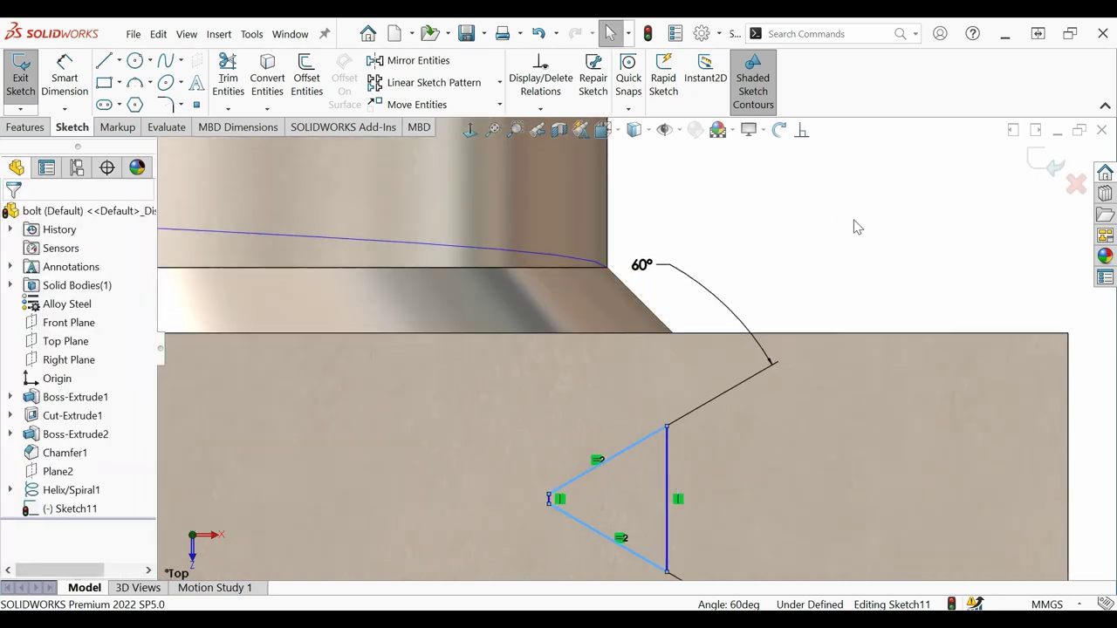
{"action": "left_click", "coordinate": [859, 248]}
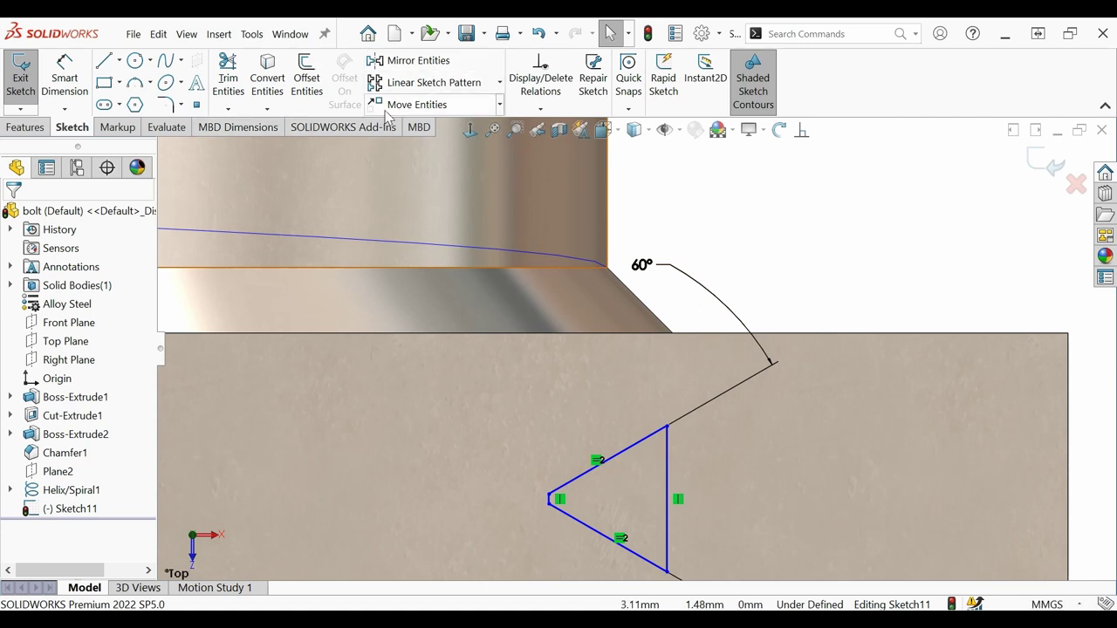
Move the whole thread profile so its tip sits at the helix end on the shank.
{"action": "left_click", "coordinate": [633, 458]}
{"action": "left_click", "coordinate": [668, 462]}
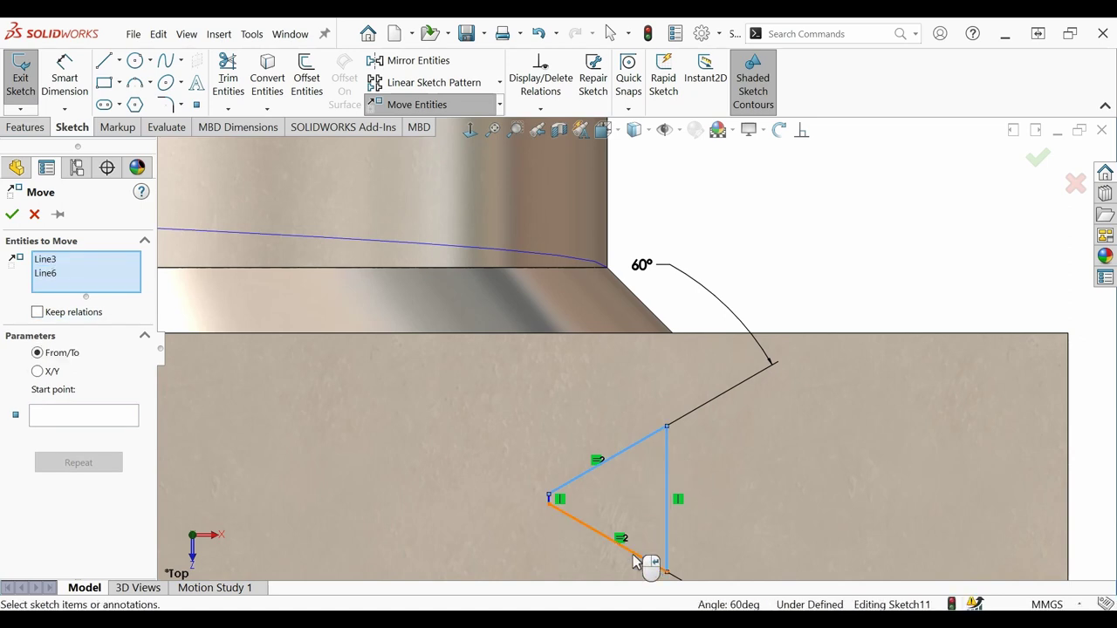
{"action": "left_click", "coordinate": [582, 522]}
{"action": "scroll", "coordinate": [561, 499], "scroll_direction": "down", "scroll_amount": 3}
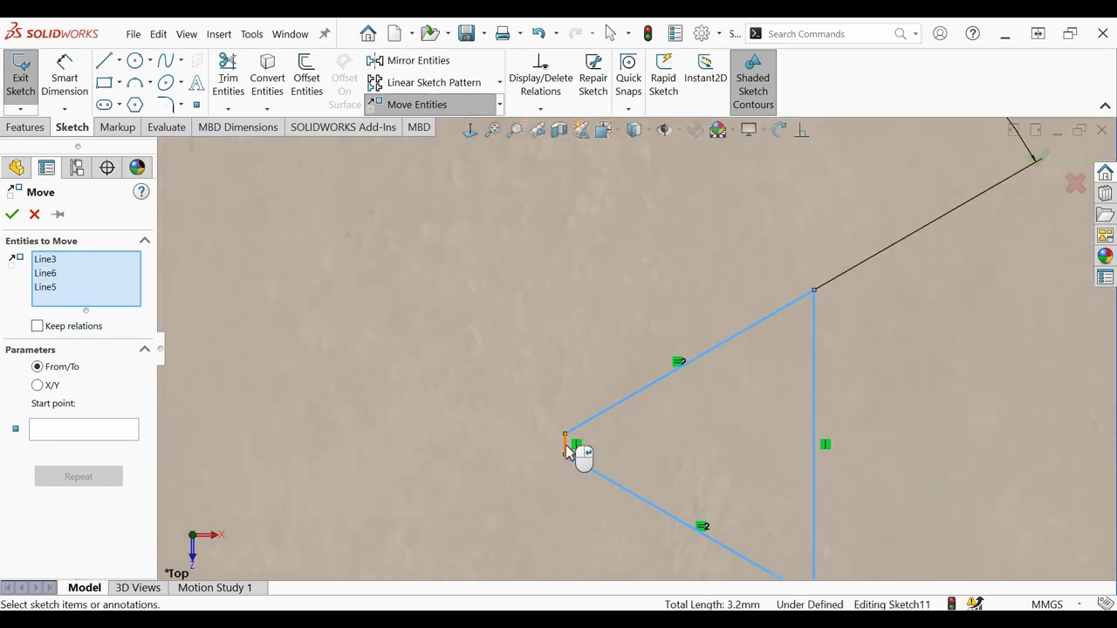
{"action": "left_click", "coordinate": [565, 444]}
{"action": "scroll", "coordinate": [496, 425], "scroll_direction": "up", "scroll_amount": 1}
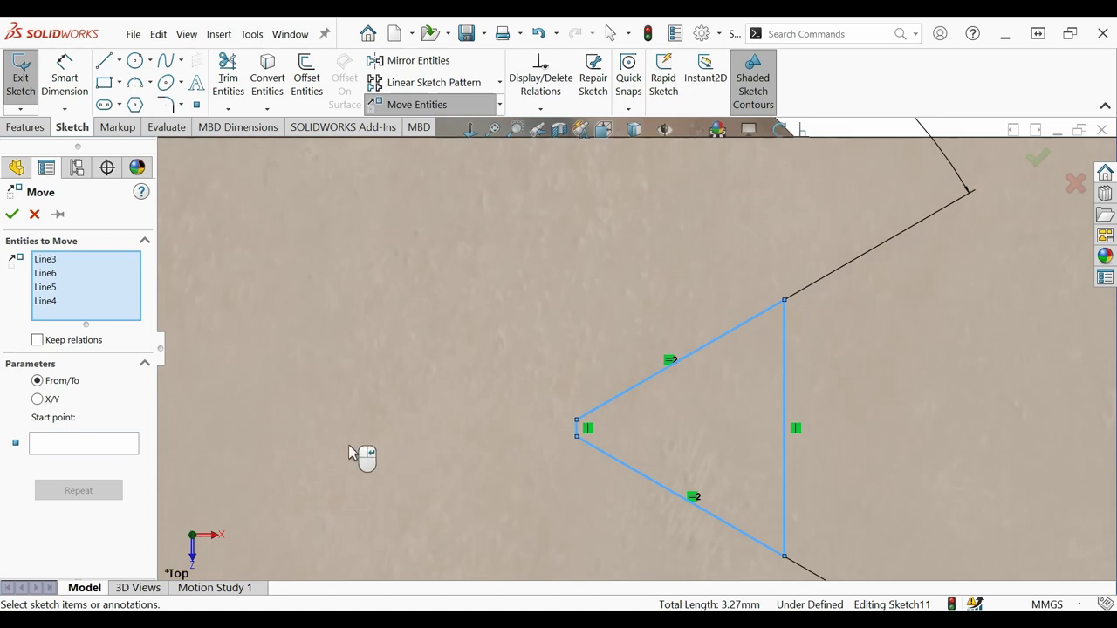
{"action": "left_click", "coordinate": [68, 444]}
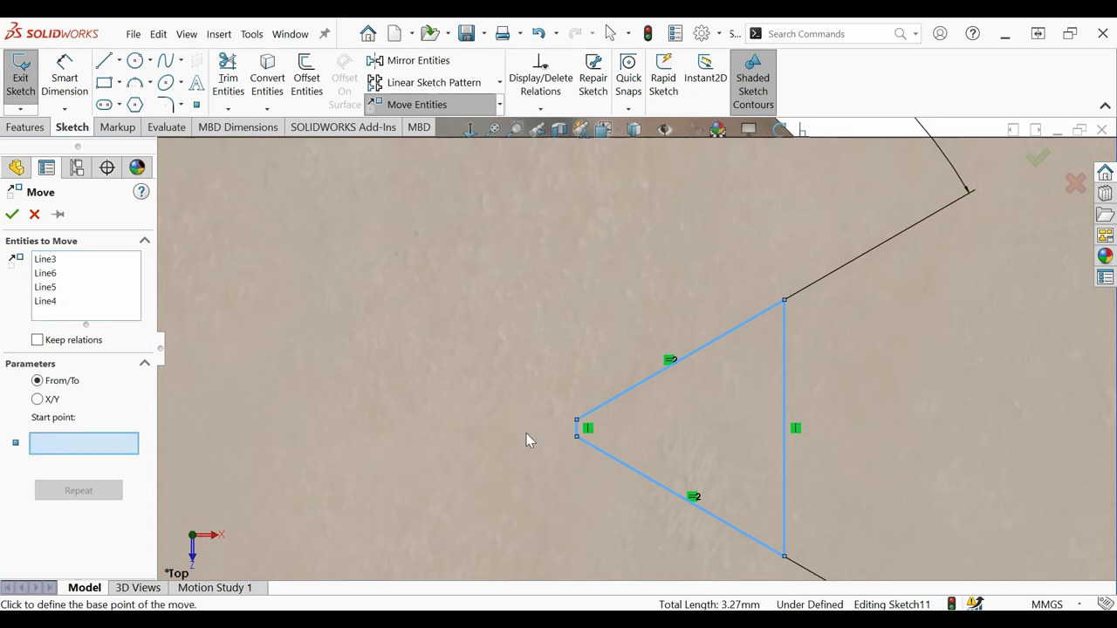
{"action": "left_click", "coordinate": [576, 421]}
{"action": "scroll", "coordinate": [598, 397], "scroll_direction": "up", "scroll_amount": 5}
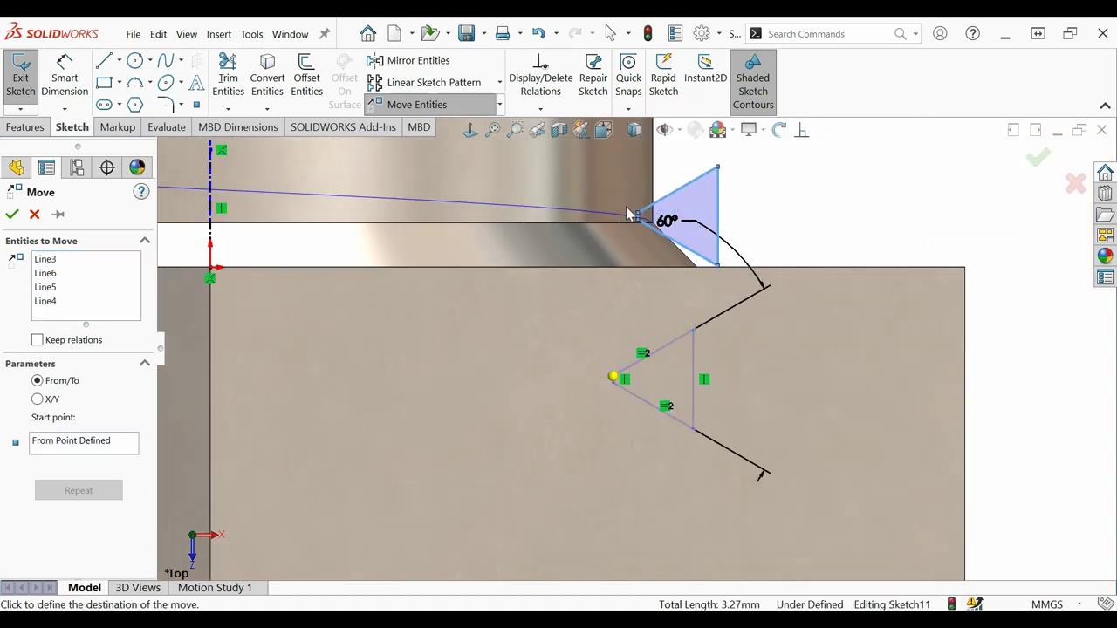
{"action": "scroll", "coordinate": [625, 218], "scroll_direction": "down", "scroll_amount": 3}
{"action": "scroll", "coordinate": [627, 262], "scroll_direction": "down", "scroll_amount": 2}
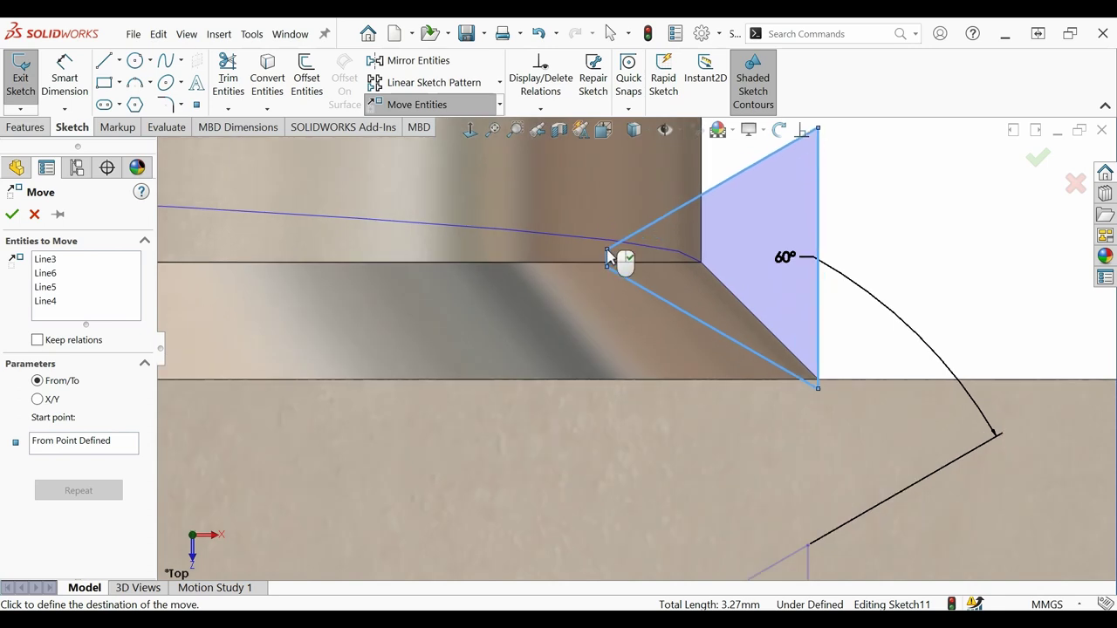
{"action": "left_click", "coordinate": [608, 251]}
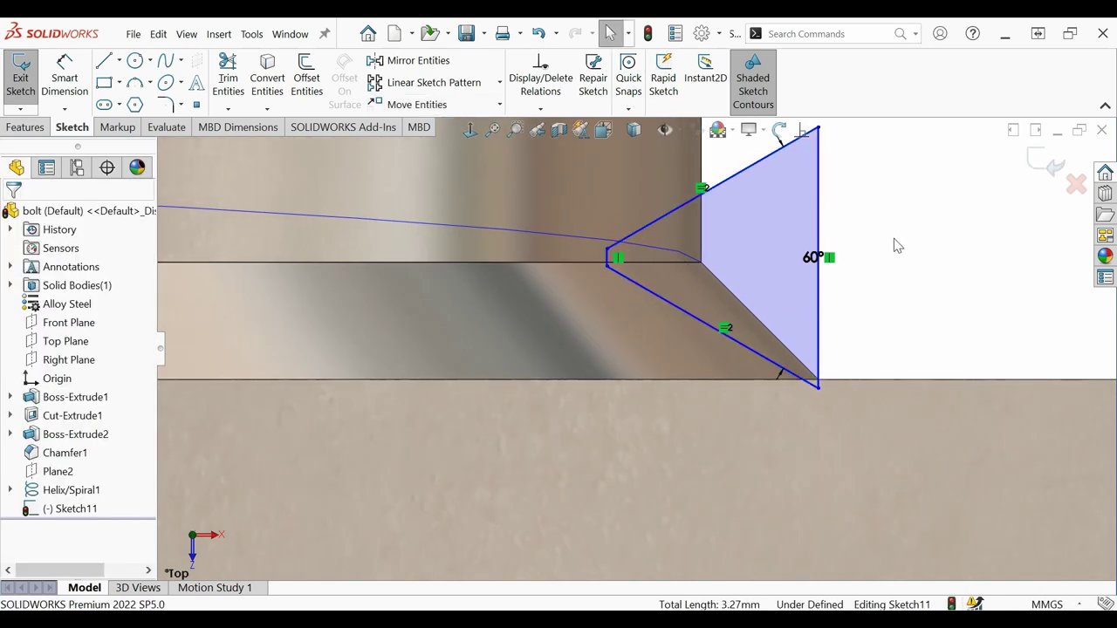
{"action": "scroll", "coordinate": [897, 245], "scroll_direction": "up", "scroll_amount": 5}
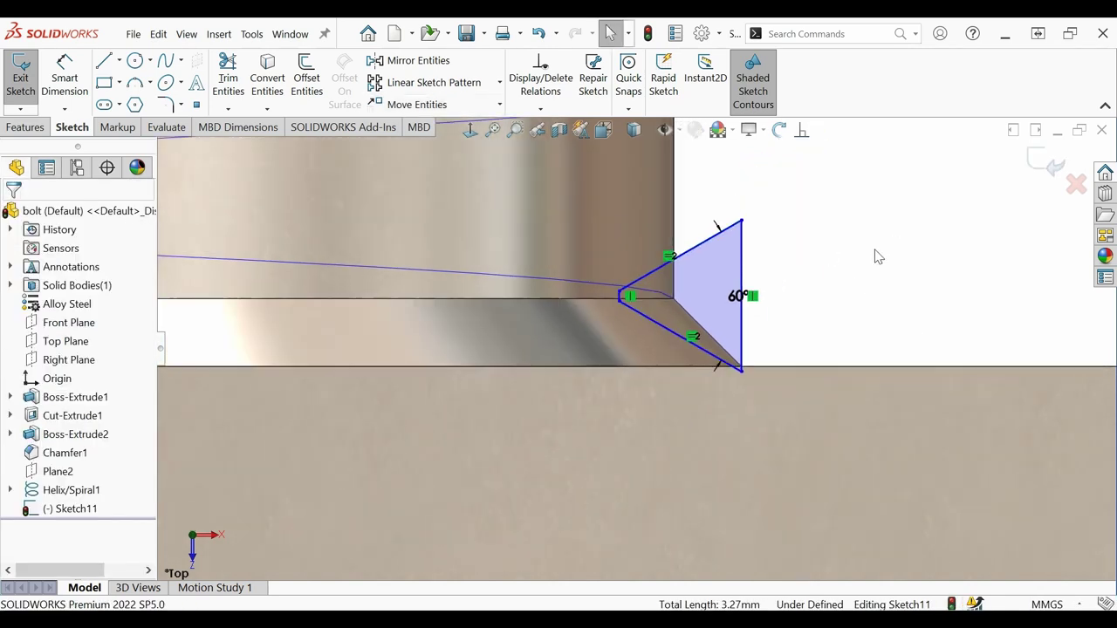
{"action": "scroll", "coordinate": [280, 195], "scroll_direction": "up", "scroll_amount": 1}
Dimension the profile's distance from the bolt axis as 8.344/2, giving 4.17 mm.
{"action": "left_click", "coordinate": [75, 77]}
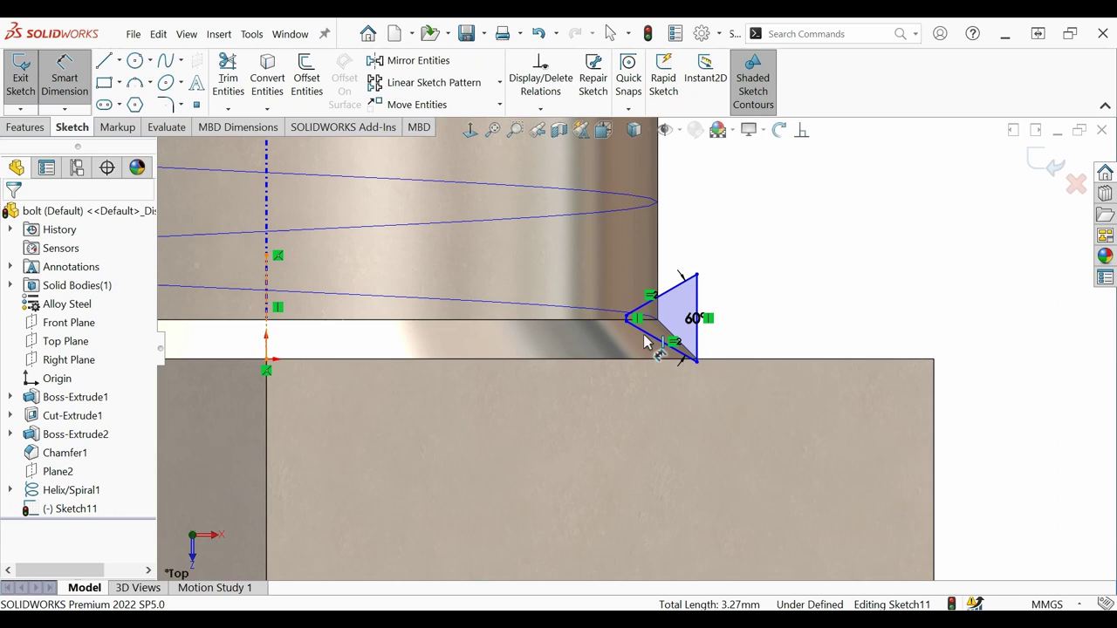
{"action": "left_click", "coordinate": [632, 317]}
{"action": "scroll", "coordinate": [611, 314], "scroll_direction": "down", "scroll_amount": 4}
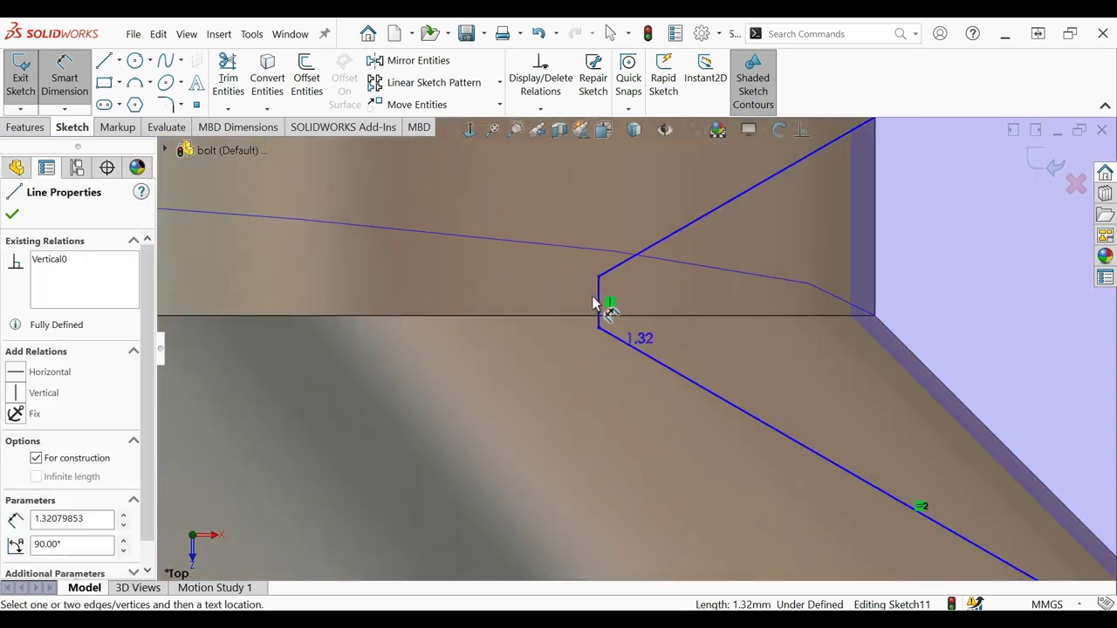
{"action": "left_click", "coordinate": [599, 300]}
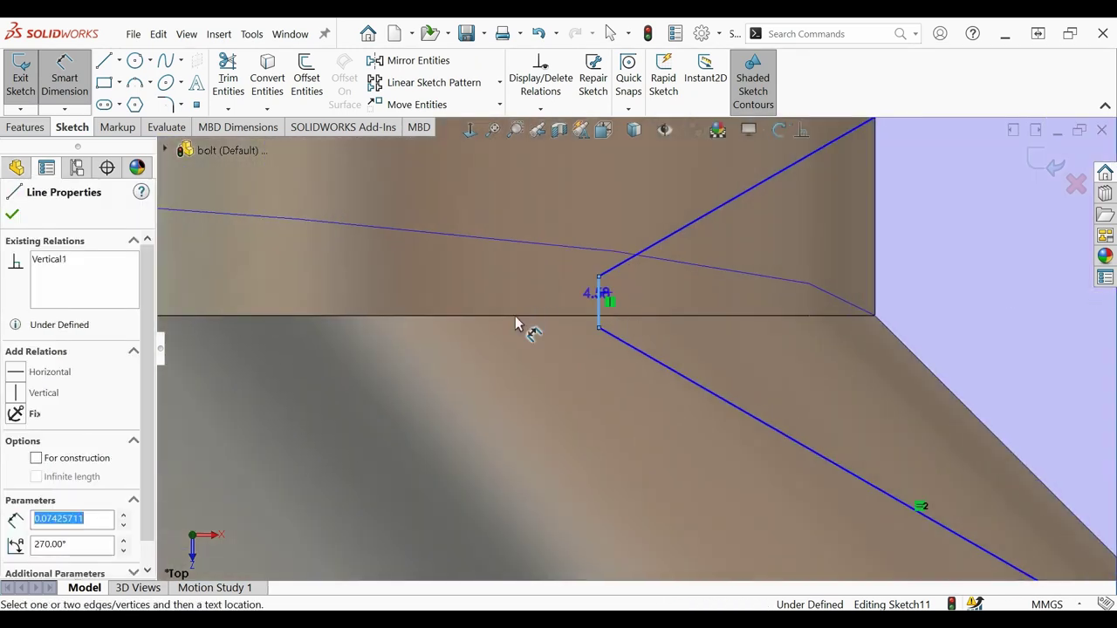
{"action": "scroll", "coordinate": [496, 338], "scroll_direction": "up", "scroll_amount": 4}
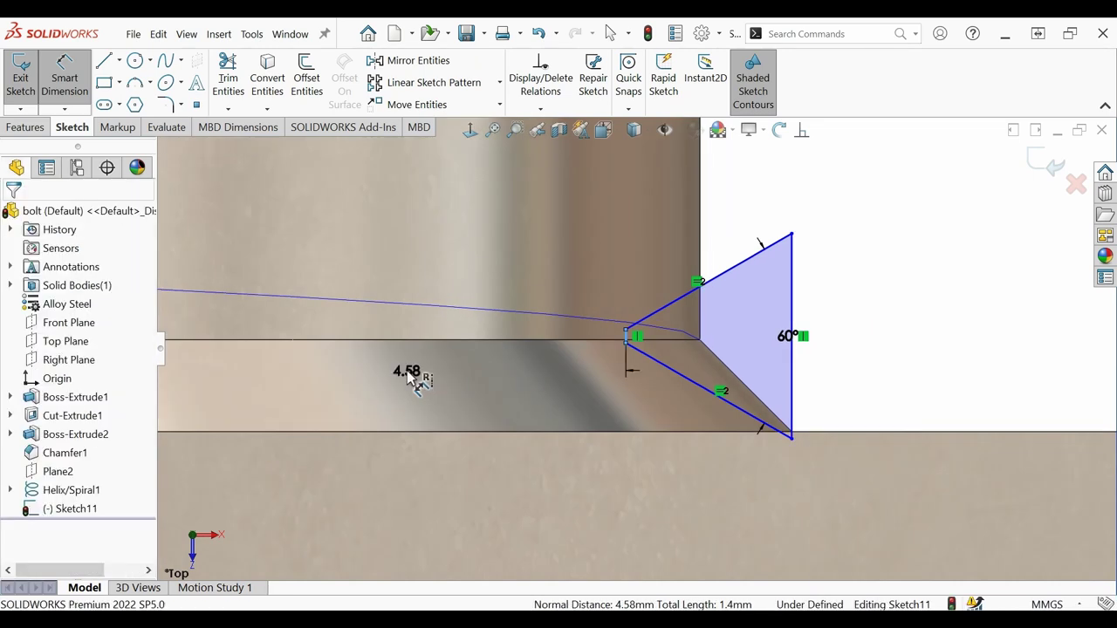
{"action": "left_click", "coordinate": [410, 375]}
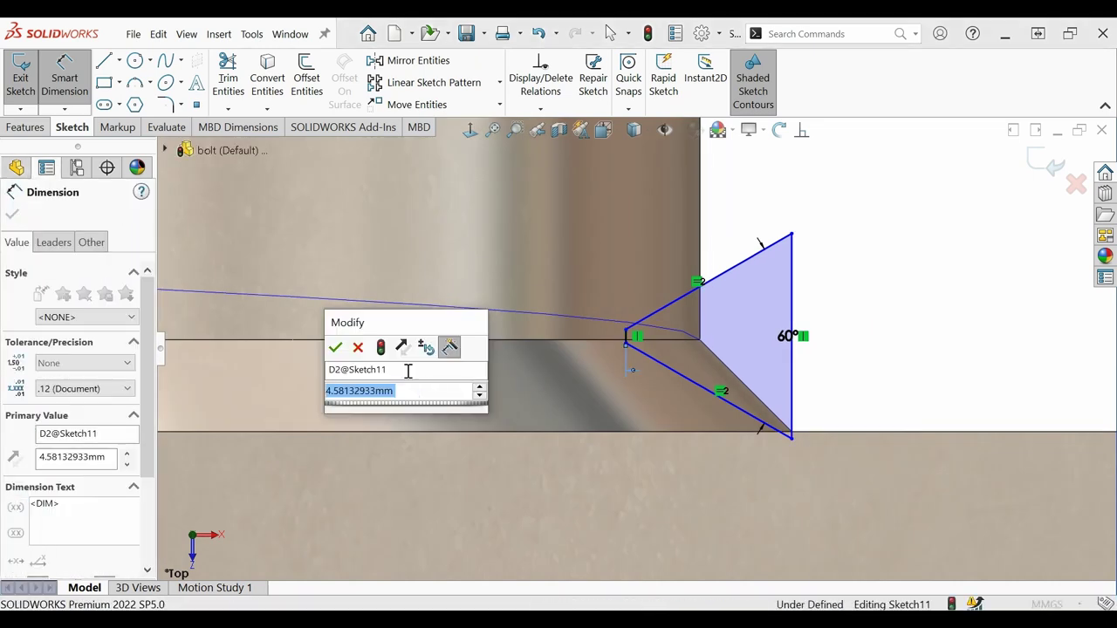
{"action": "type", "text": "8"}
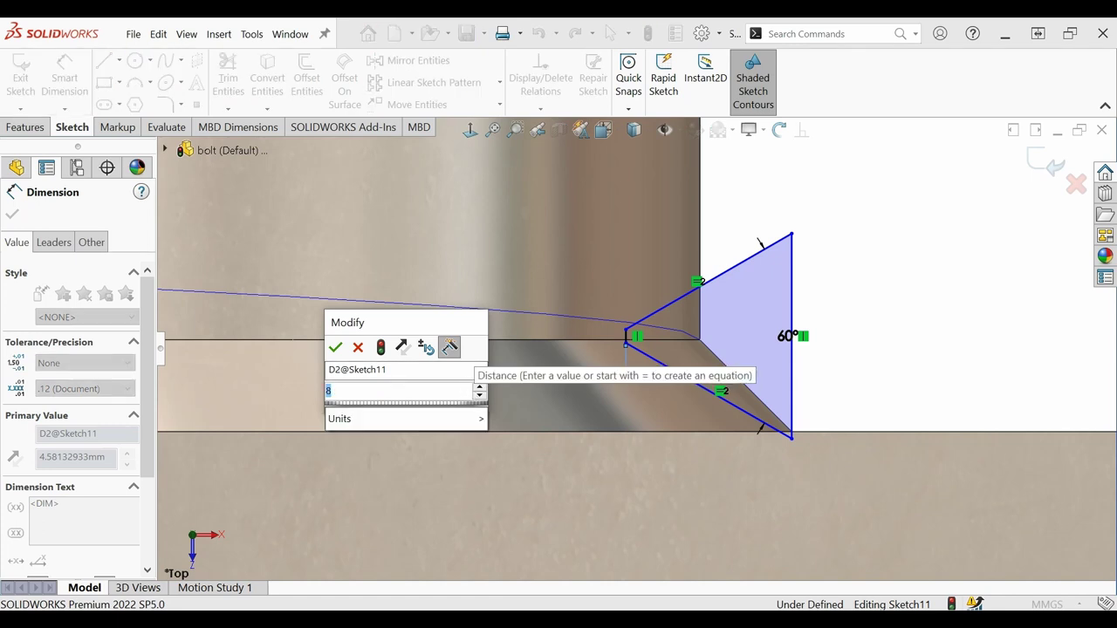
{"action": "type", "text": ".344"}
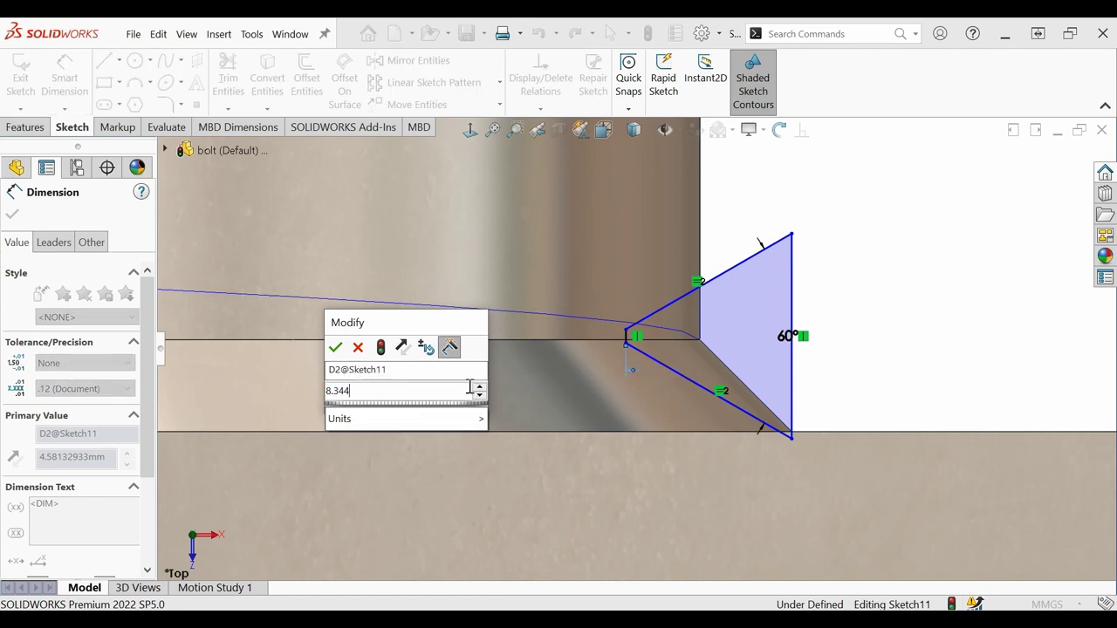
{"action": "type", "text": "/2"}
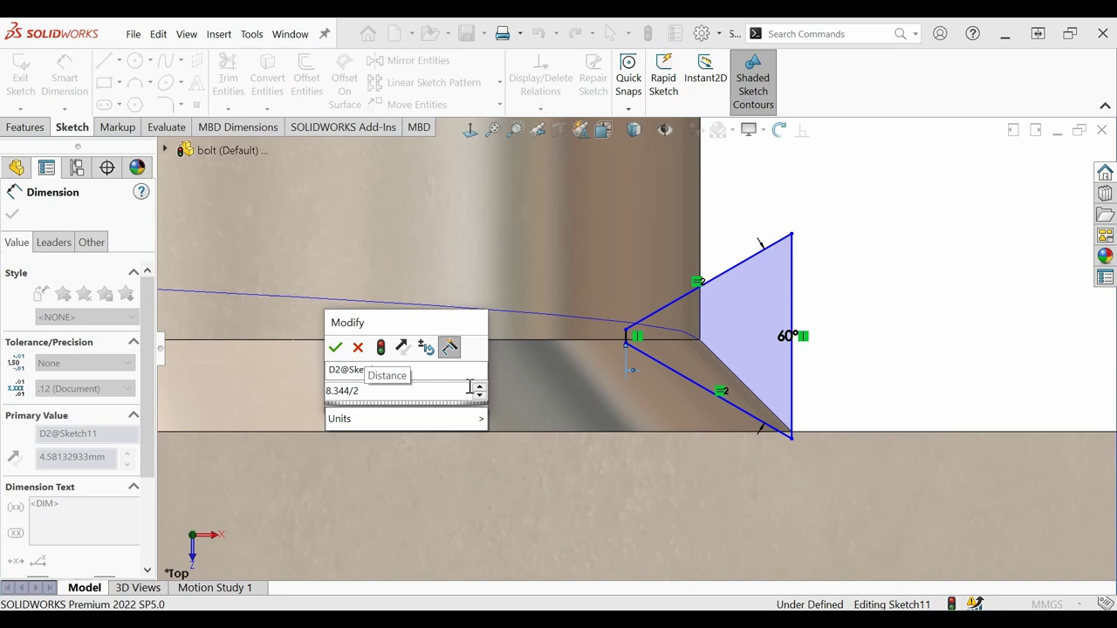
{"action": "key", "text": "Escape"}
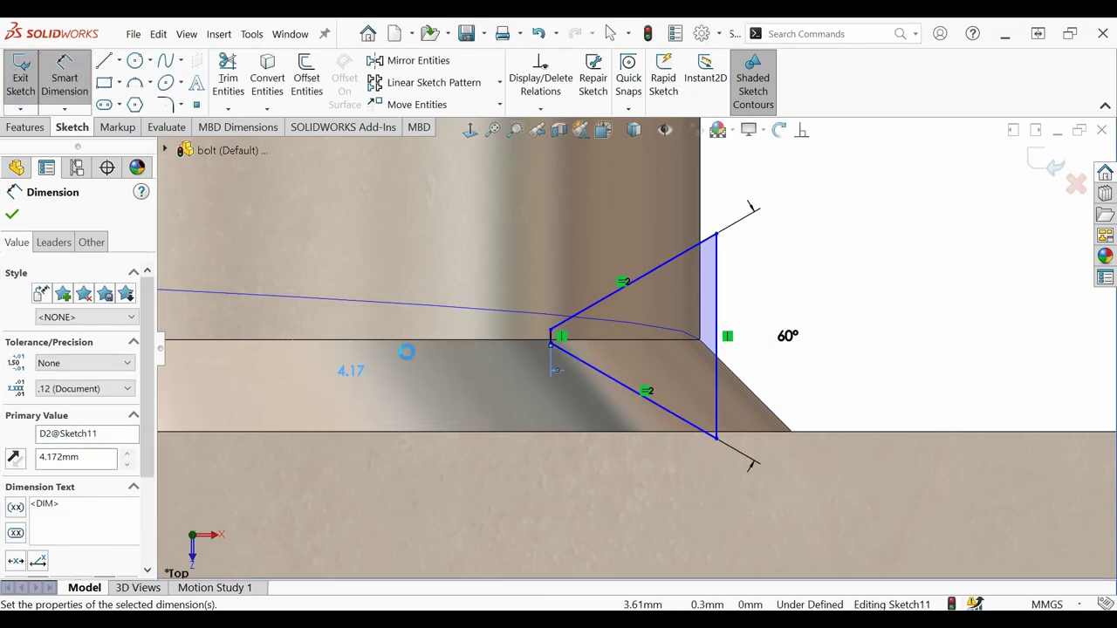
{"action": "left_click", "coordinate": [12, 214]}
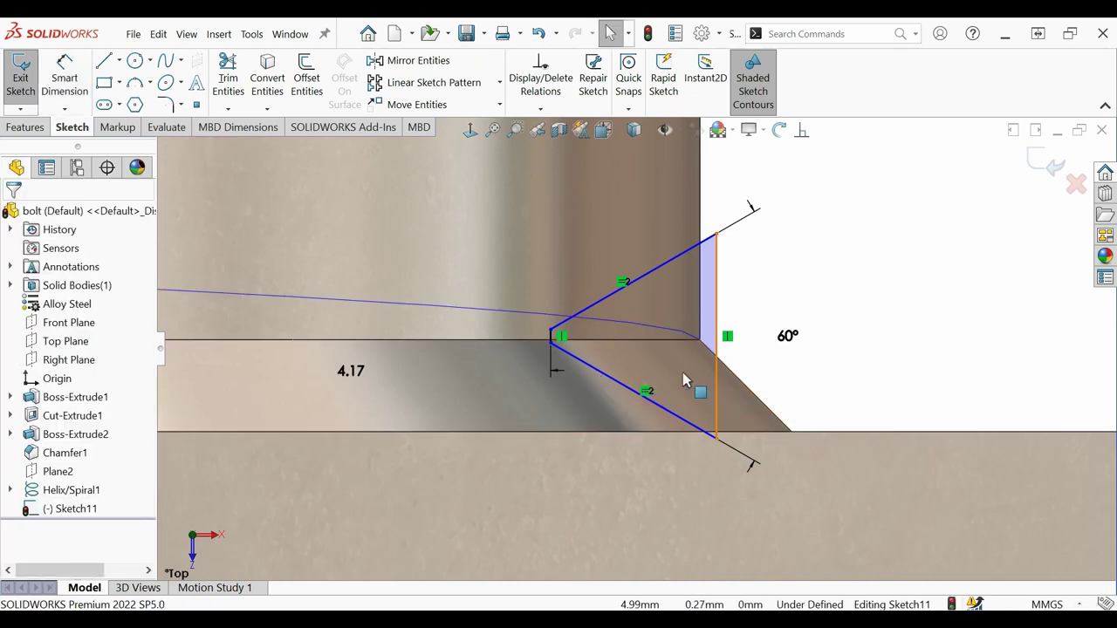
{"action": "scroll", "coordinate": [686, 384], "scroll_direction": "up", "scroll_amount": 1}
{"action": "scroll", "coordinate": [686, 382], "scroll_direction": "up", "scroll_amount": 2}
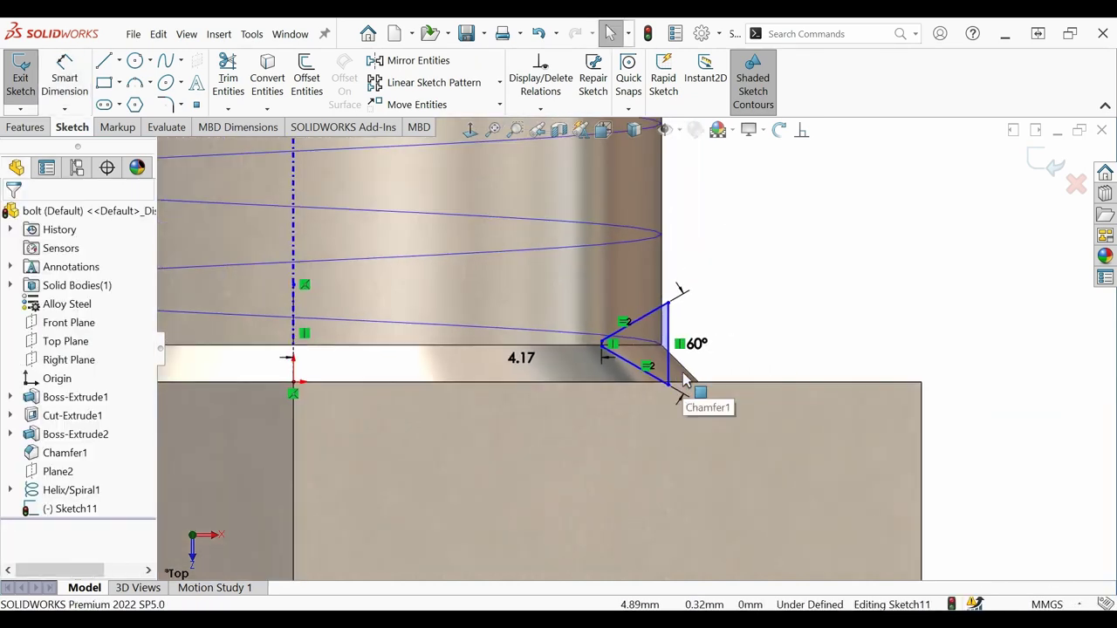
{"action": "scroll", "coordinate": [663, 374], "scroll_direction": "down", "scroll_amount": 3}
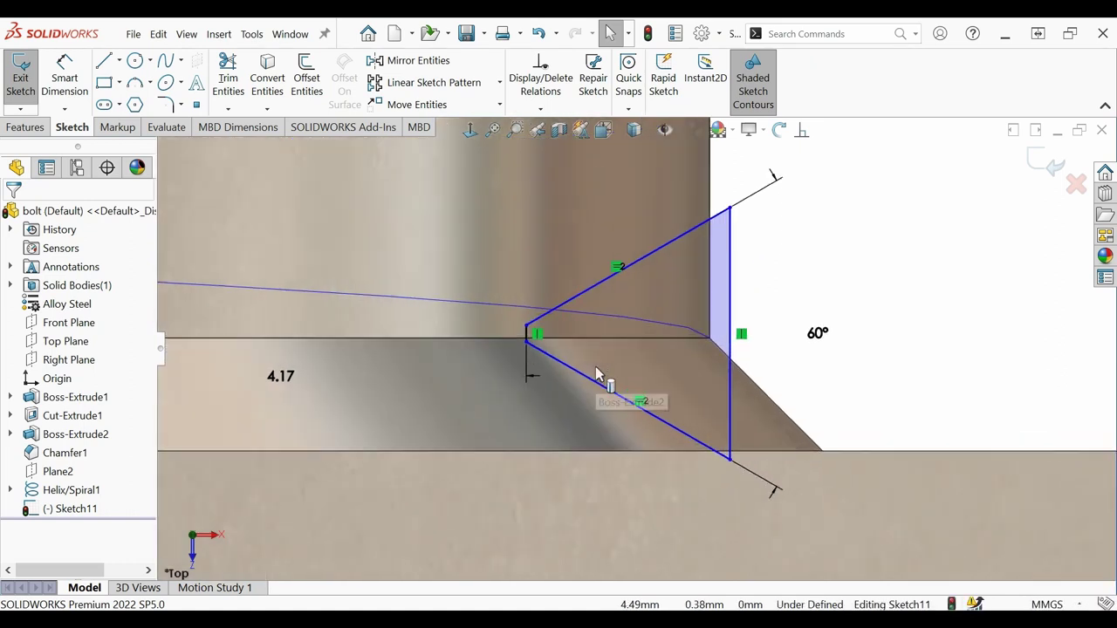
{"action": "scroll", "coordinate": [596, 374], "scroll_direction": "down", "scroll_amount": 2}
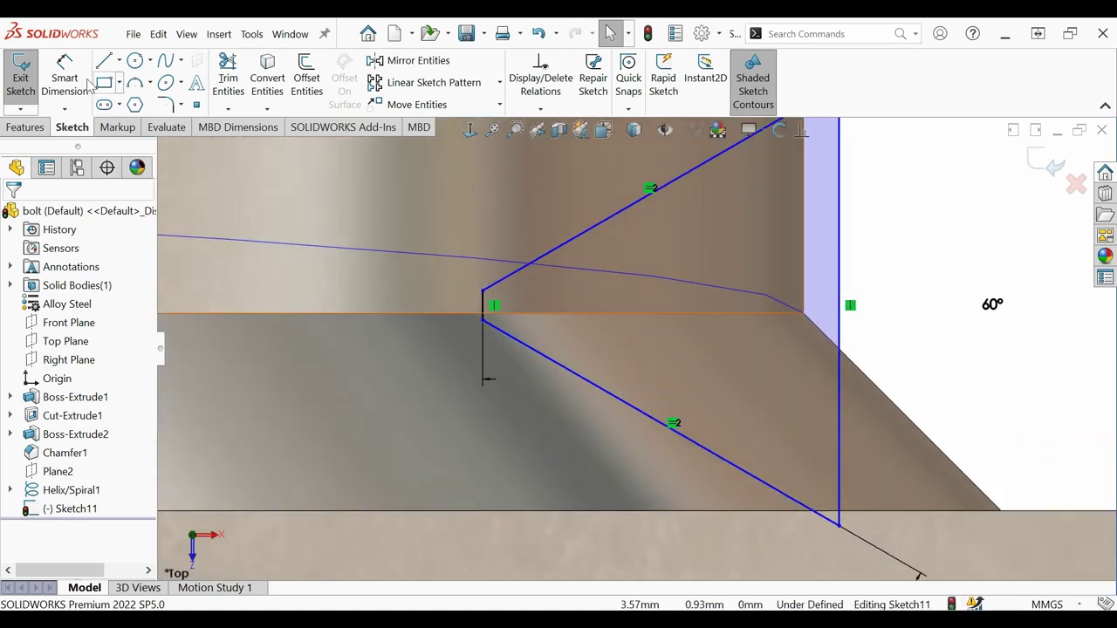
Dimension the thread profile's short flat edge to 1.5/8.
{"action": "left_click", "coordinate": [485, 307]}
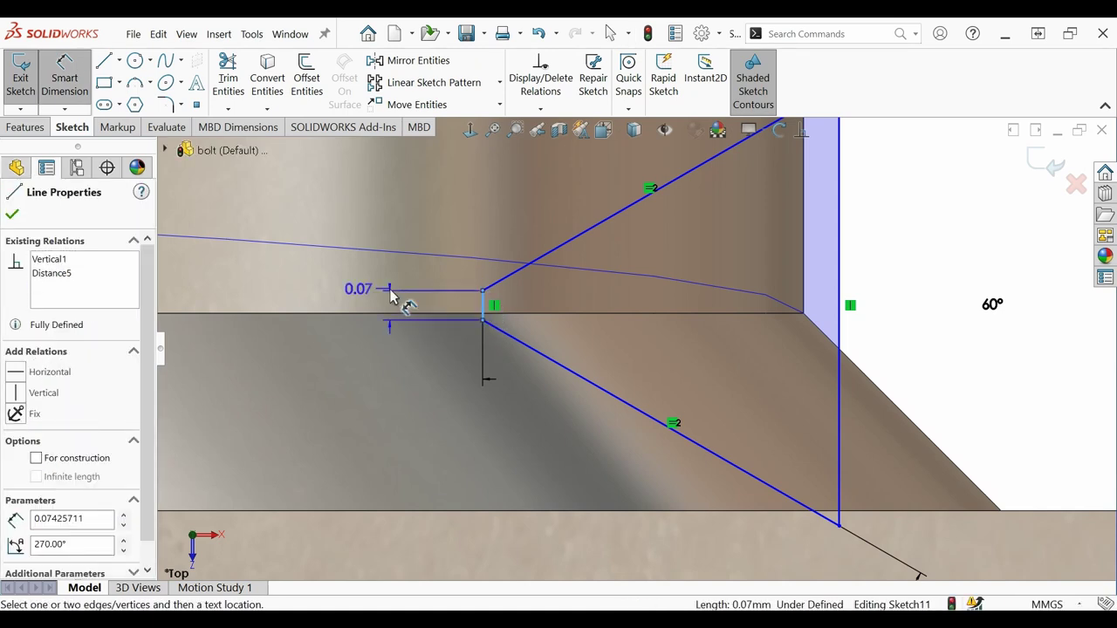
{"action": "left_click", "coordinate": [410, 229]}
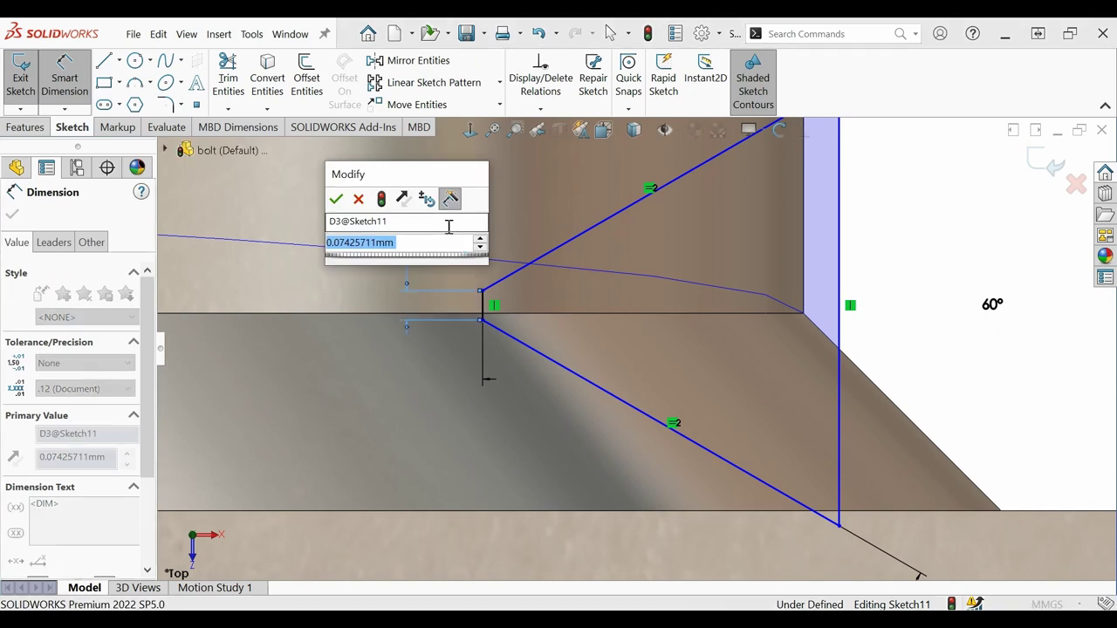
{"action": "type", "text": "1.5"}
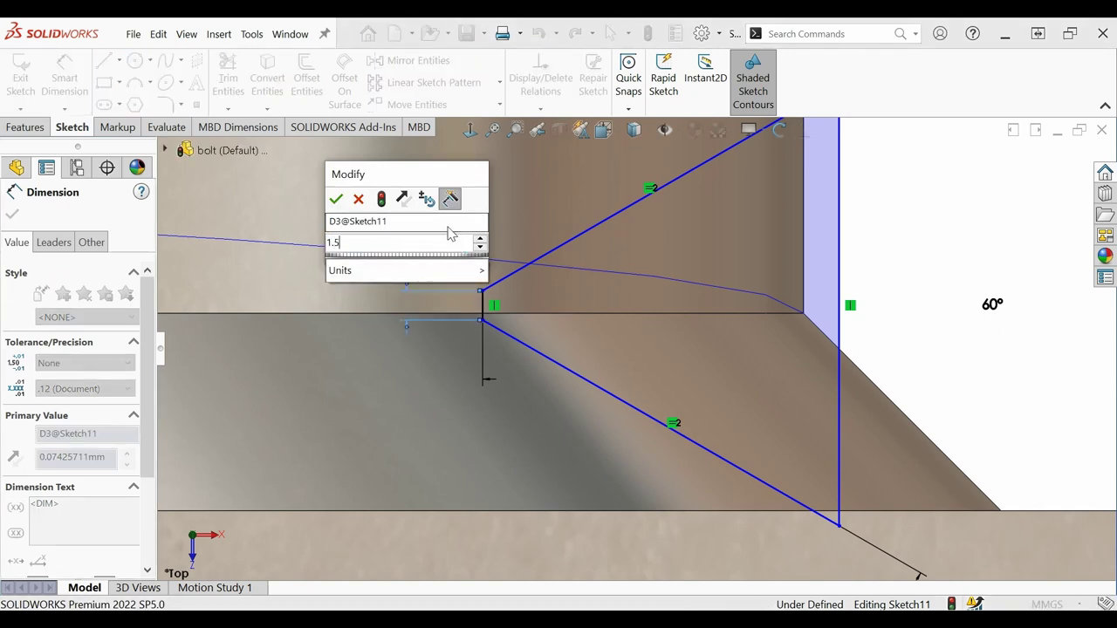
{"action": "type", "text": "/8"}
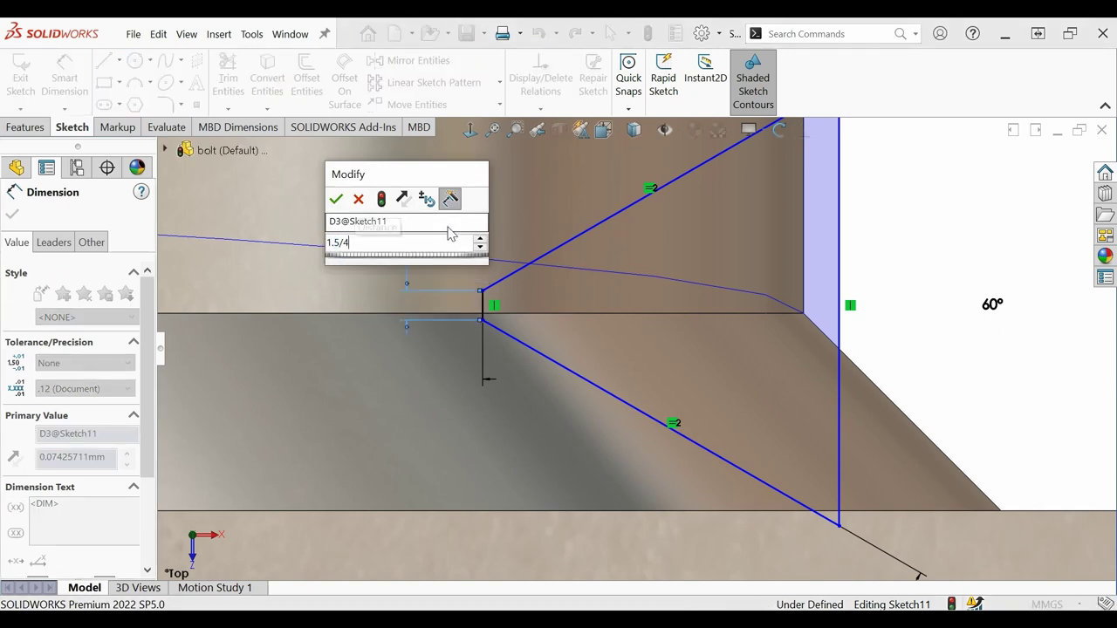
{"action": "key", "text": "Return"}
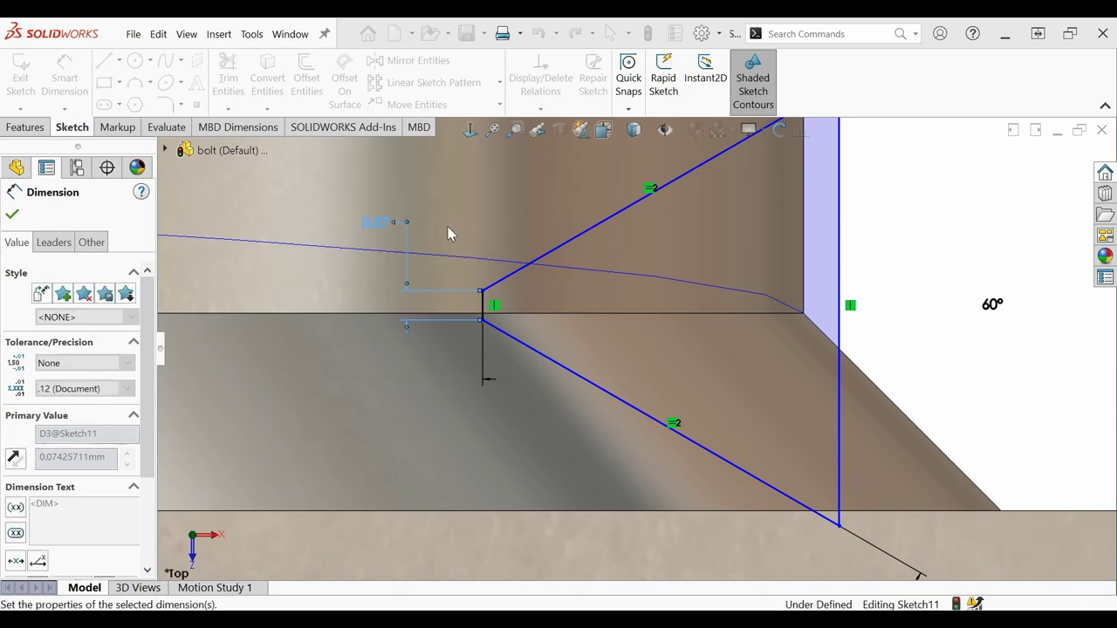
{"action": "scroll", "coordinate": [489, 373], "scroll_direction": "up", "scroll_amount": 4}
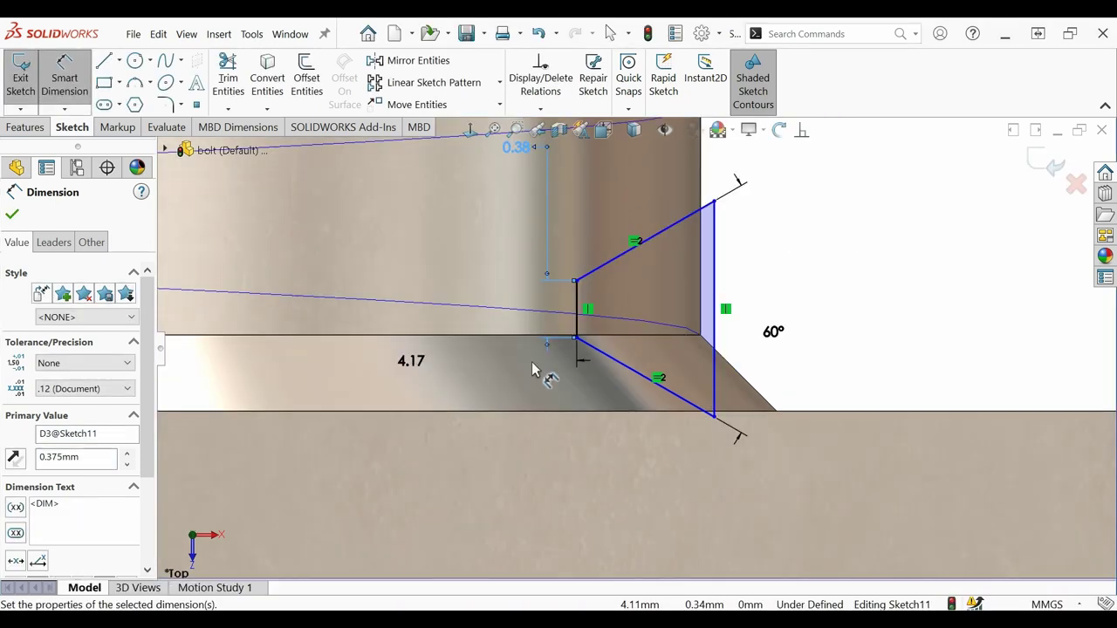
{"action": "key", "text": "Escape"}
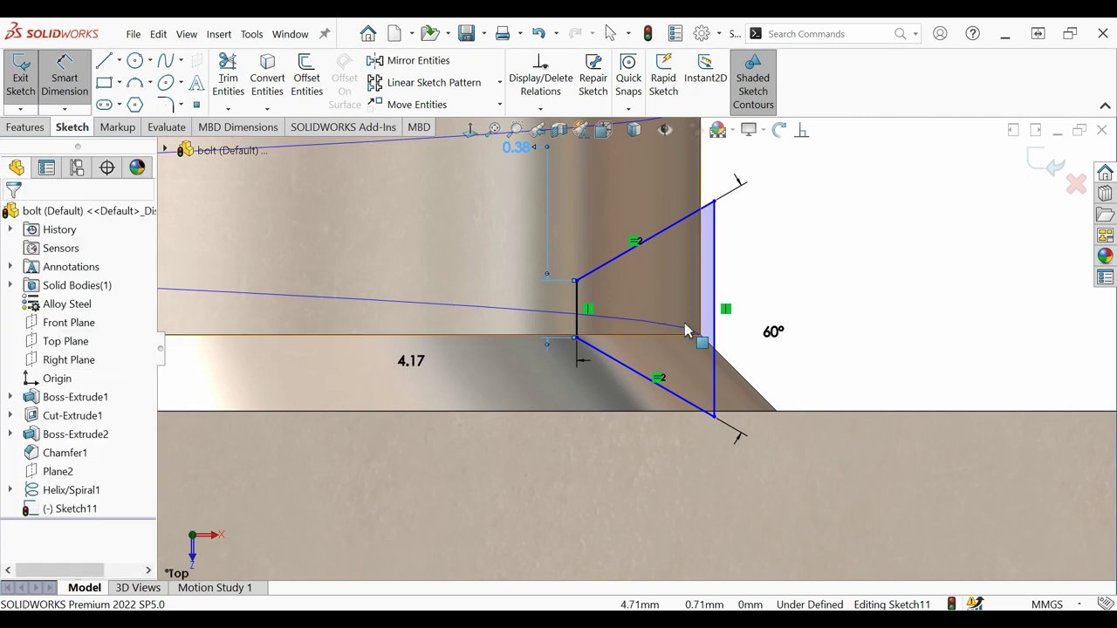
{"action": "scroll", "coordinate": [720, 344], "scroll_direction": "down", "scroll_amount": 3}
{"action": "scroll", "coordinate": [720, 343], "scroll_direction": "down", "scroll_amount": 2}
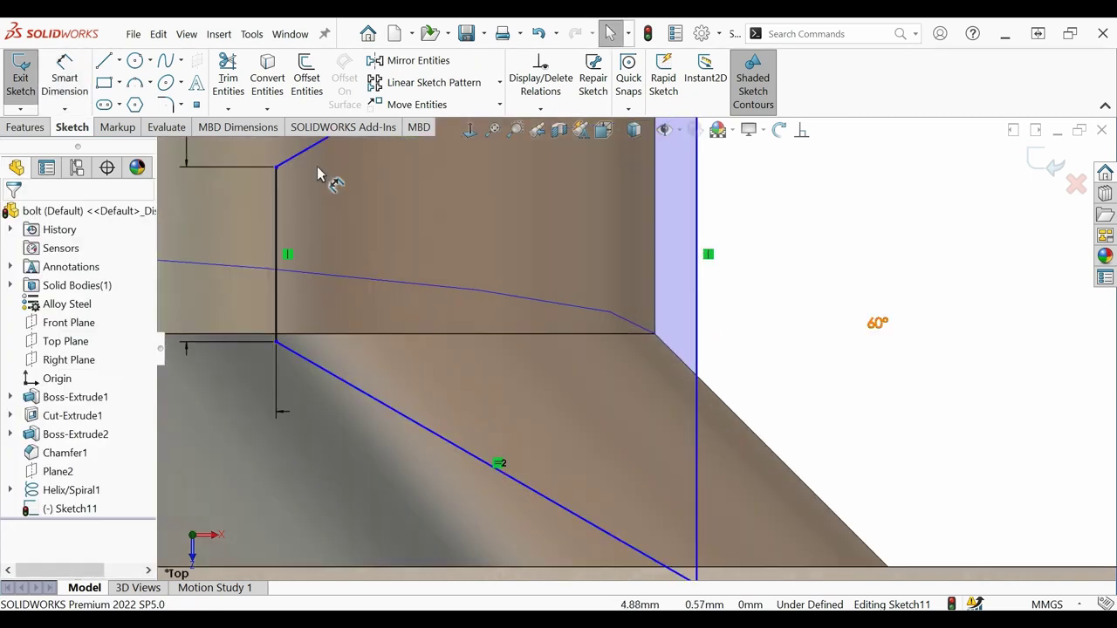
Place a sketch point at the chamfer corner.
{"action": "left_click", "coordinate": [197, 104]}
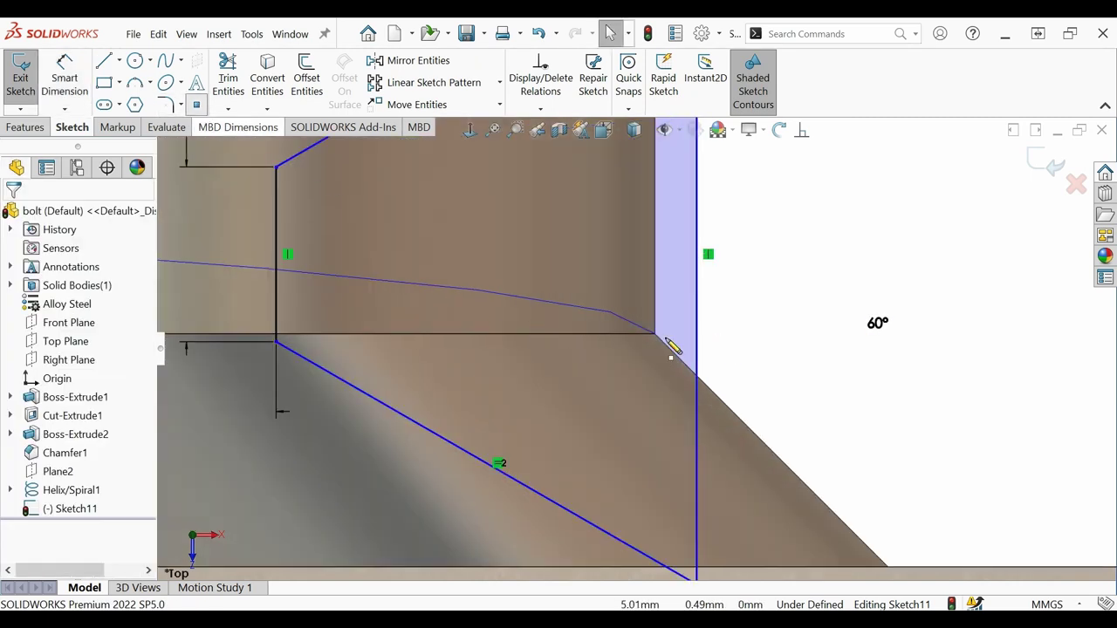
{"action": "left_click", "coordinate": [710, 360]}
{"action": "key", "text": "Escape"}
{"action": "scroll", "coordinate": [711, 370], "scroll_direction": "up", "scroll_amount": 2}
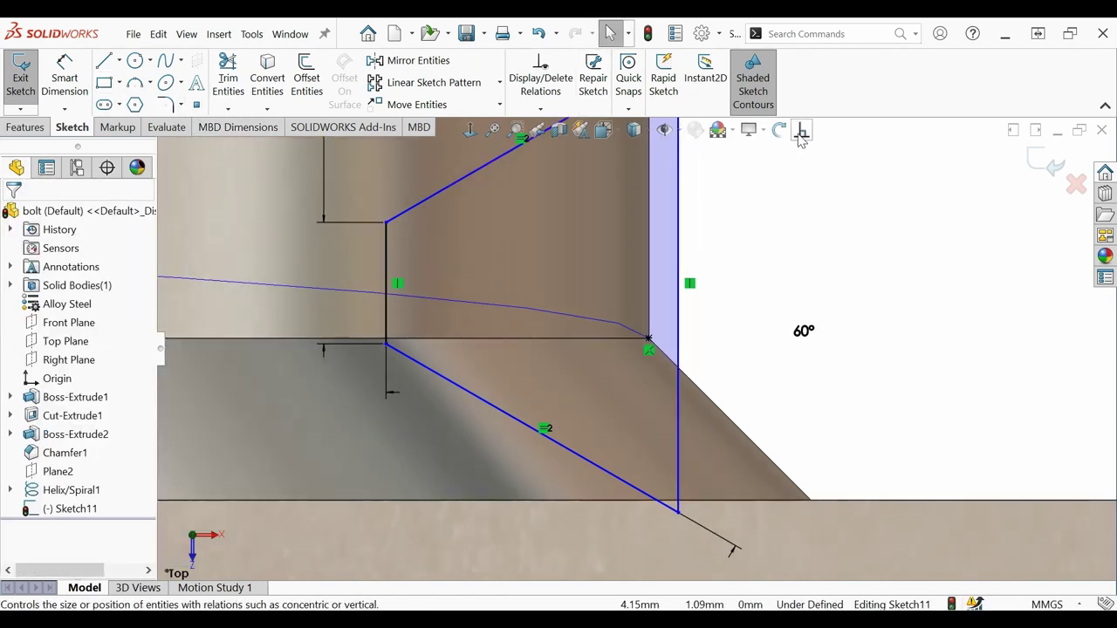
Make the new corner point horizontal with the flat tip's point.
{"action": "left_click", "coordinate": [648, 338]}
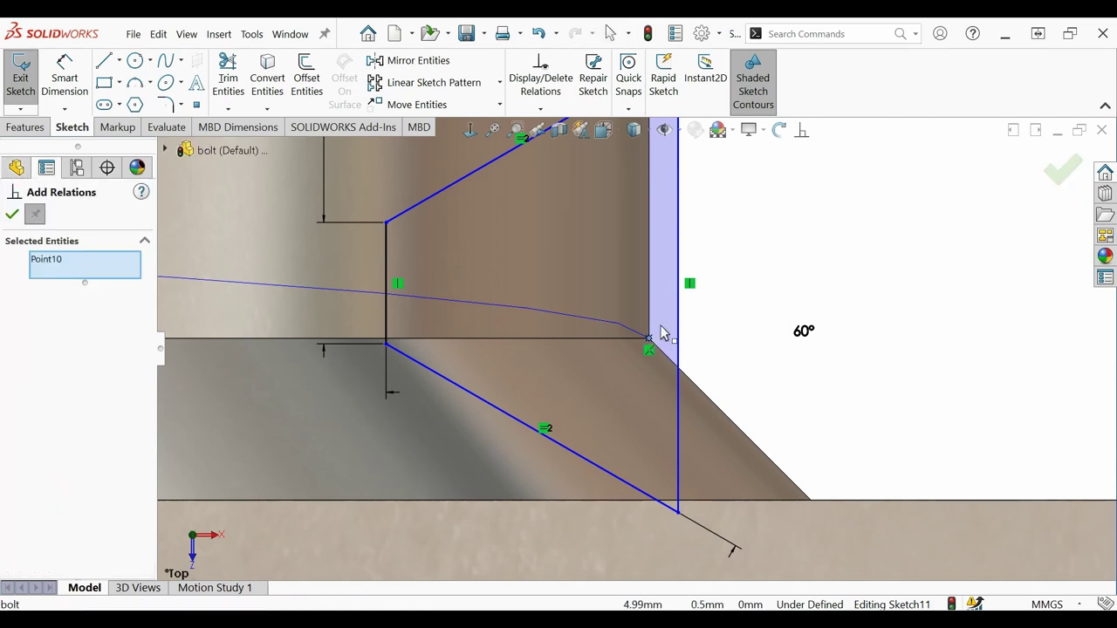
{"action": "scroll", "coordinate": [661, 331], "scroll_direction": "up", "scroll_amount": 1}
{"action": "scroll", "coordinate": [661, 331], "scroll_direction": "up", "scroll_amount": 1}
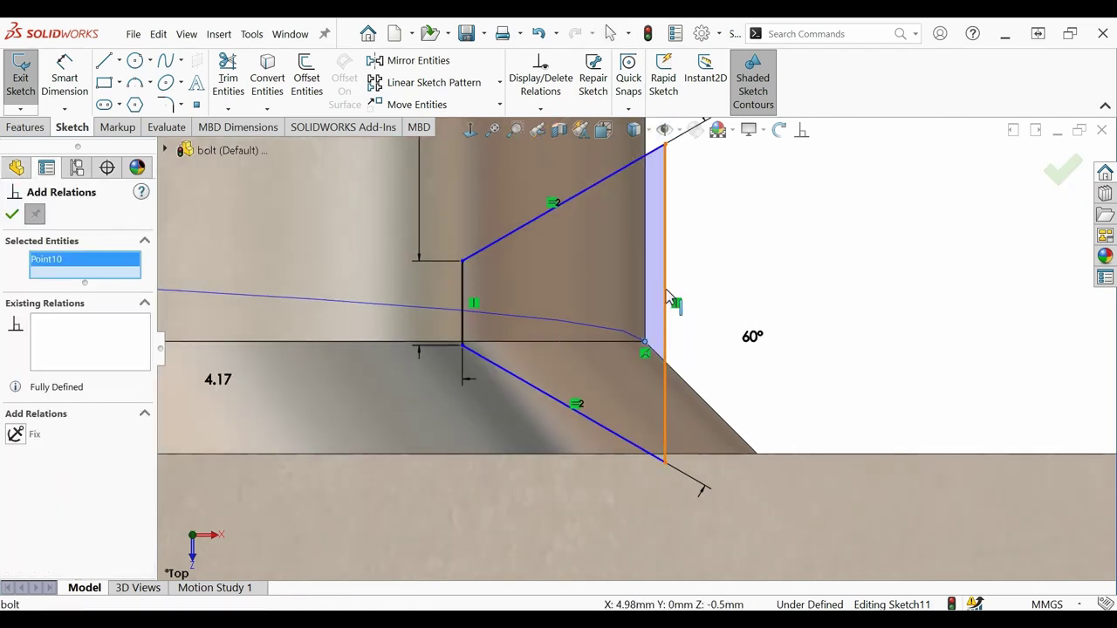
{"action": "left_click", "coordinate": [666, 302]}
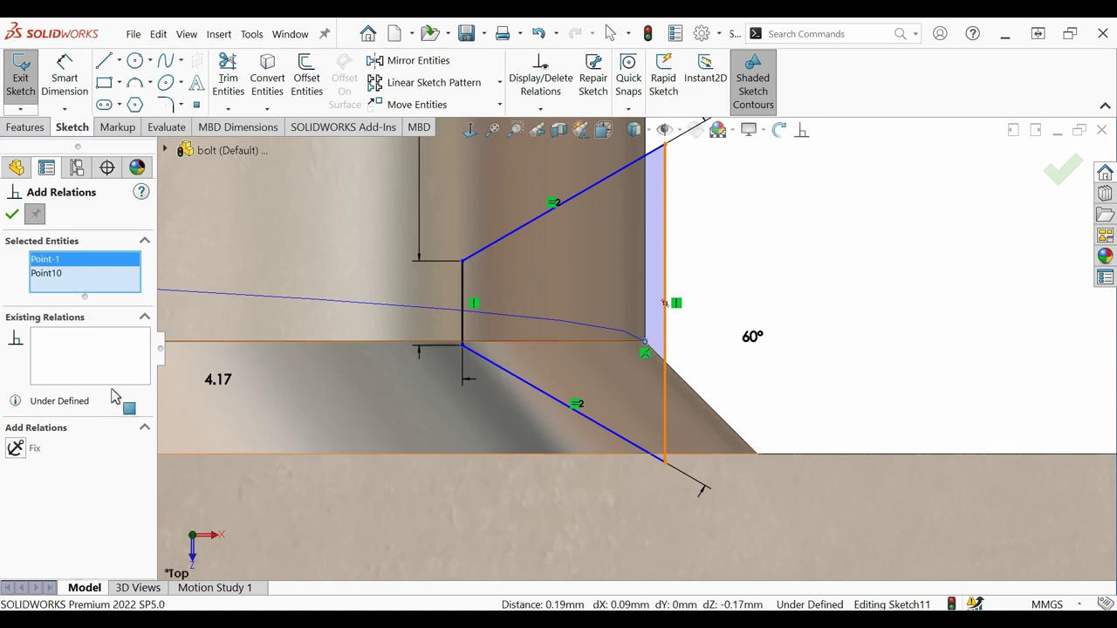
{"action": "left_click", "coordinate": [52, 447]}
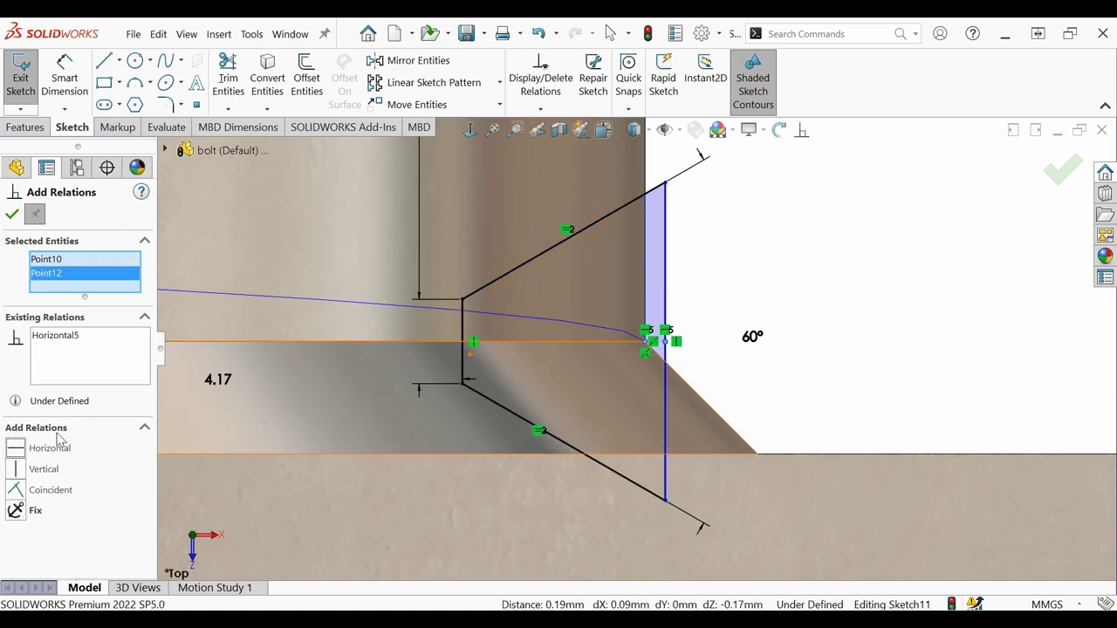
{"action": "key", "text": "Escape"}
{"action": "key", "text": "Escape"}
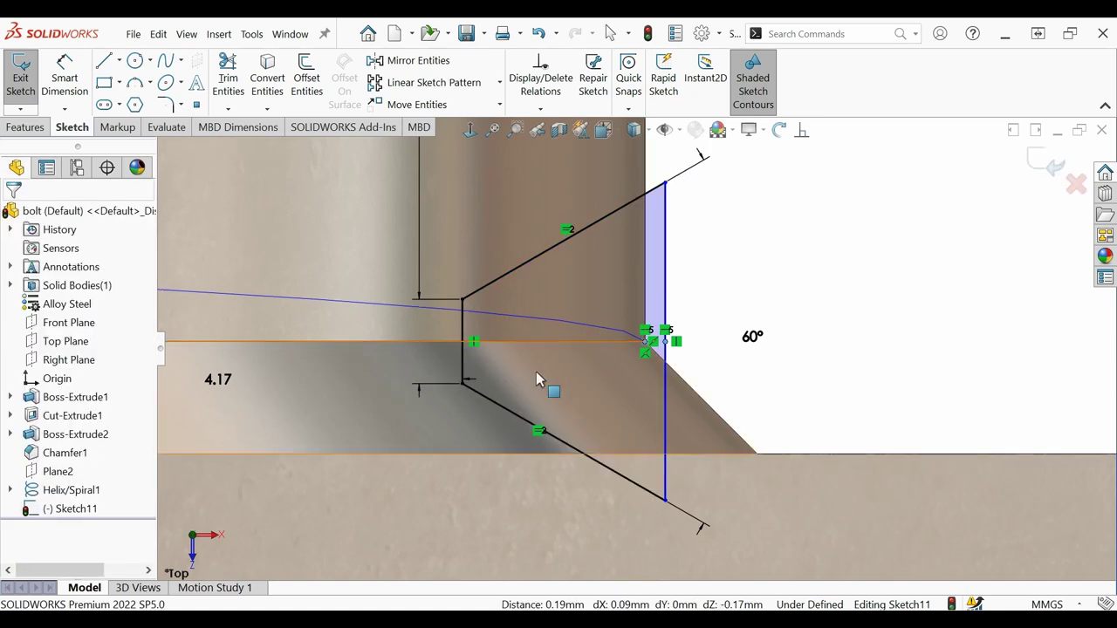
{"action": "scroll", "coordinate": [693, 445], "scroll_direction": "down", "scroll_amount": 2}
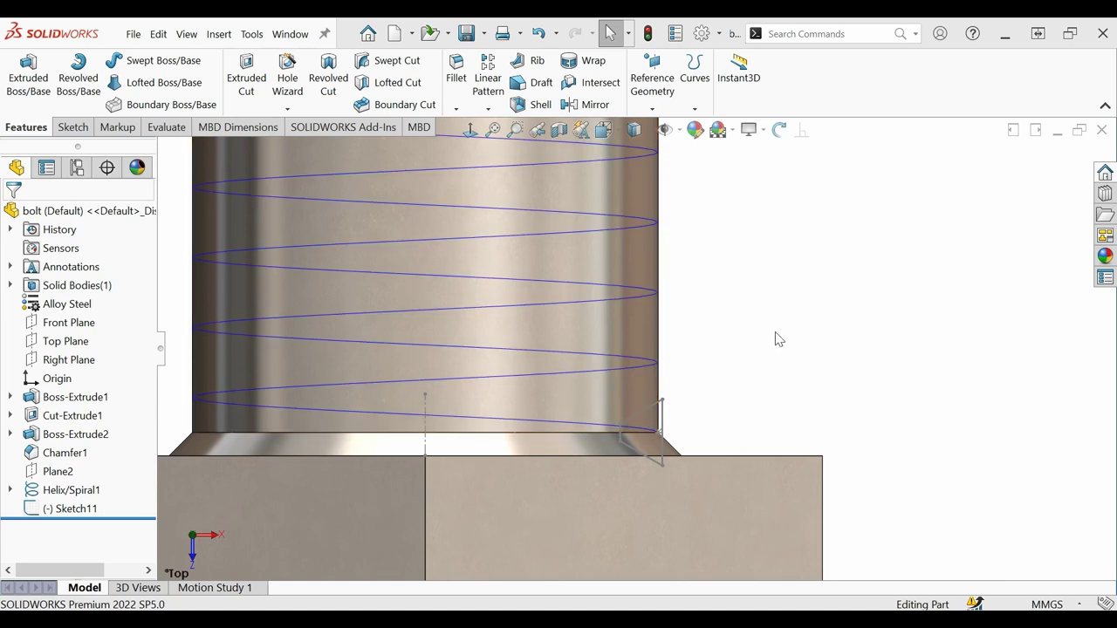
Cut-sweep the Sketch11 profile along Helix/Spiral1 to create Cut-Sweep6.
{"action": "scroll", "coordinate": [776, 336], "scroll_direction": "up", "scroll_amount": 3}
{"action": "middle_click_drag", "start_coordinate": [762, 309], "coordinate": [749, 338]}
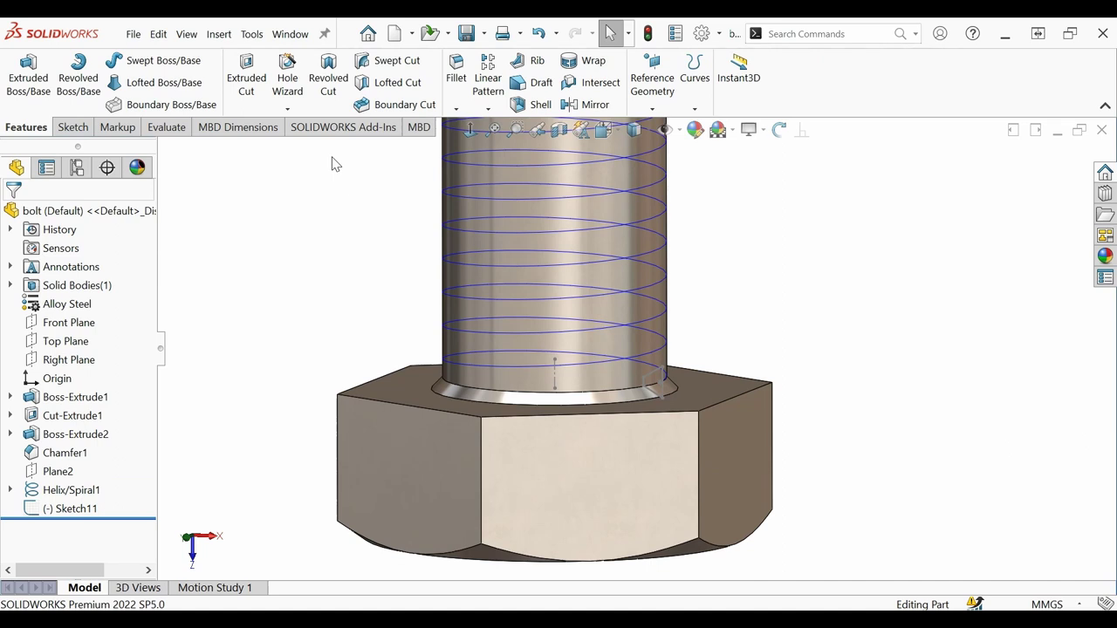
{"action": "left_click", "coordinate": [378, 70]}
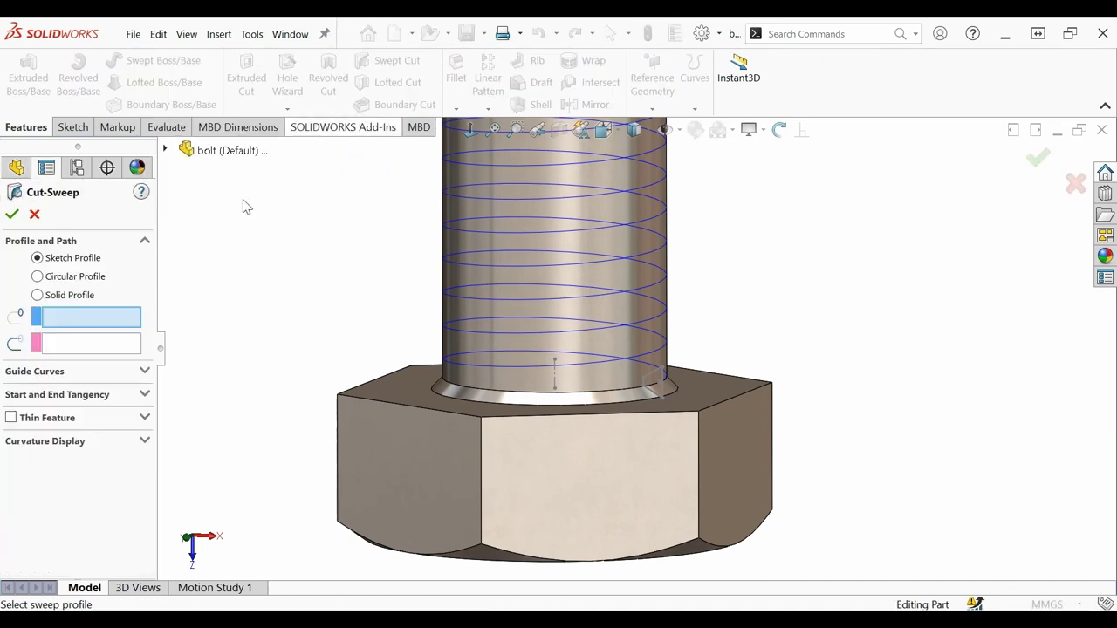
{"action": "left_click", "coordinate": [663, 384]}
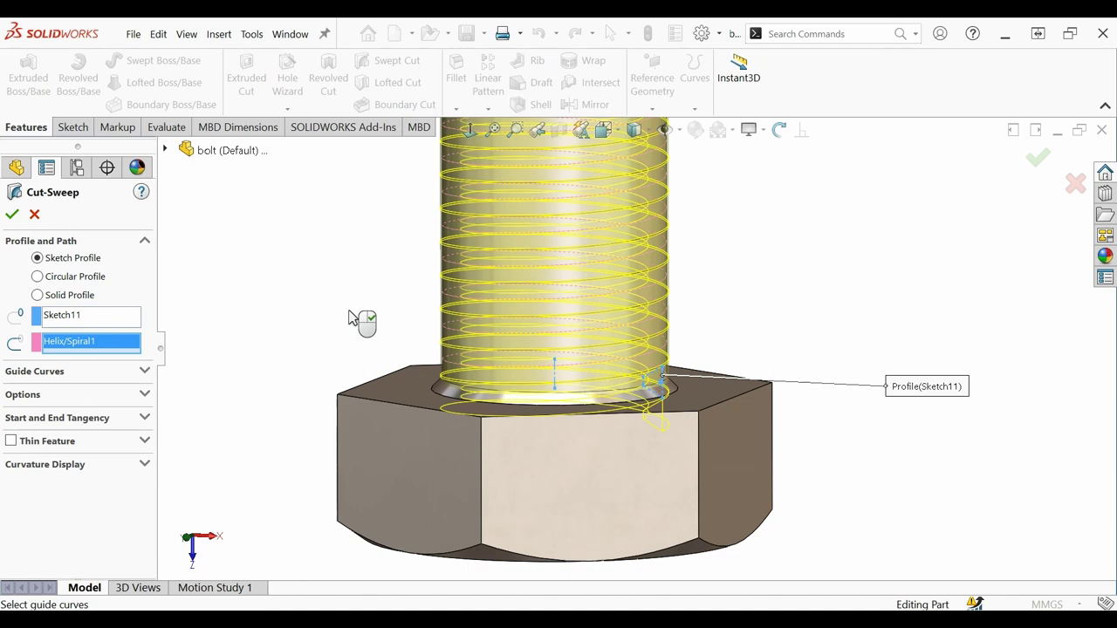
{"action": "scroll", "coordinate": [370, 308], "scroll_direction": "down", "scroll_amount": 3}
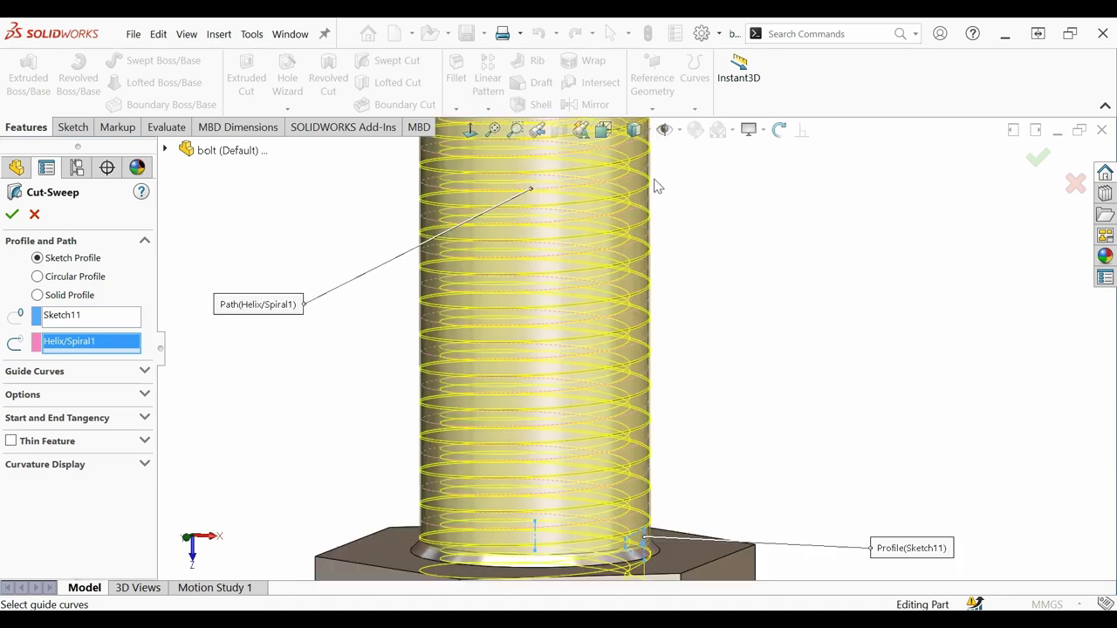
{"action": "scroll", "coordinate": [379, 241], "scroll_direction": "up", "scroll_amount": 5}
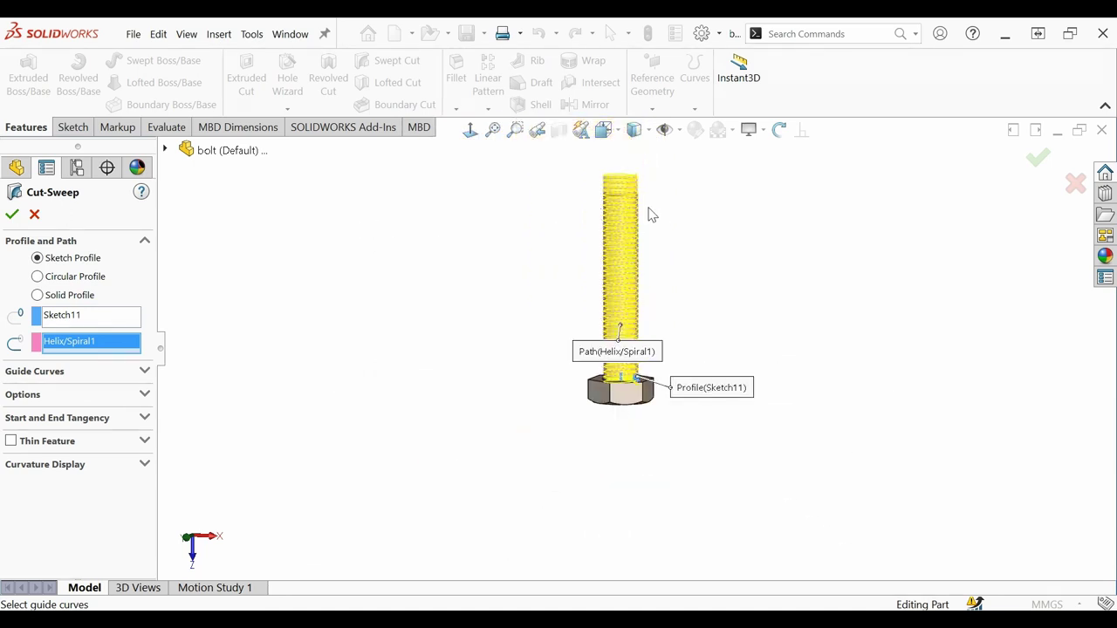
{"action": "middle_click_drag", "start_coordinate": [650, 214], "coordinate": [594, 215]}
{"action": "left_click", "coordinate": [12, 214]}
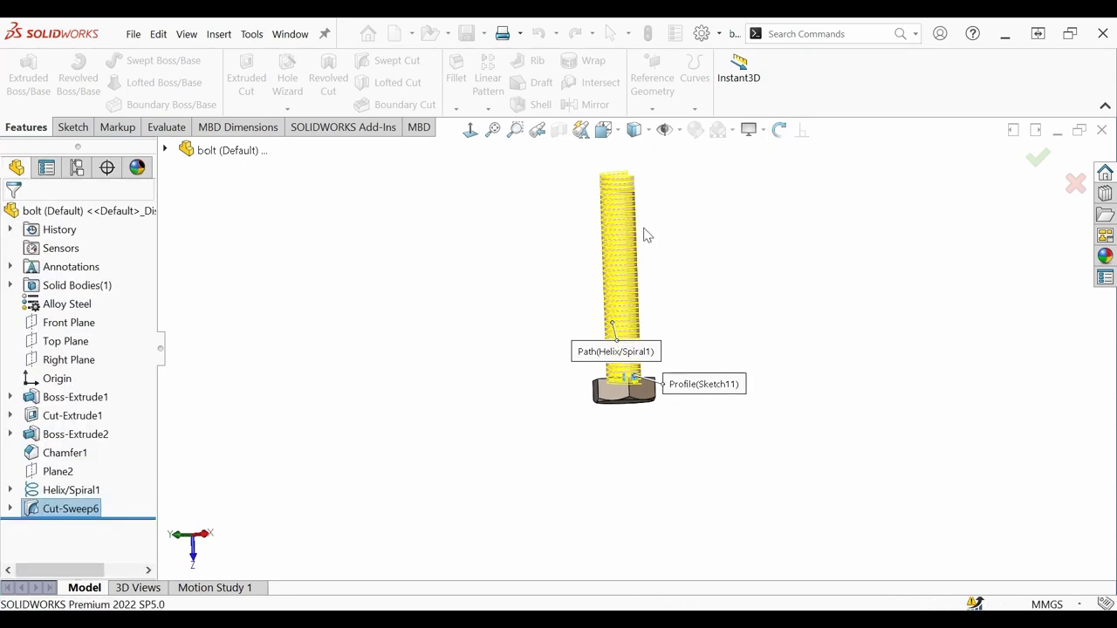
Bring up the 'method 2' part with its chamfered, unthreaded hex bolt.
{"action": "scroll", "coordinate": [627, 277], "scroll_direction": "down", "scroll_amount": 10}
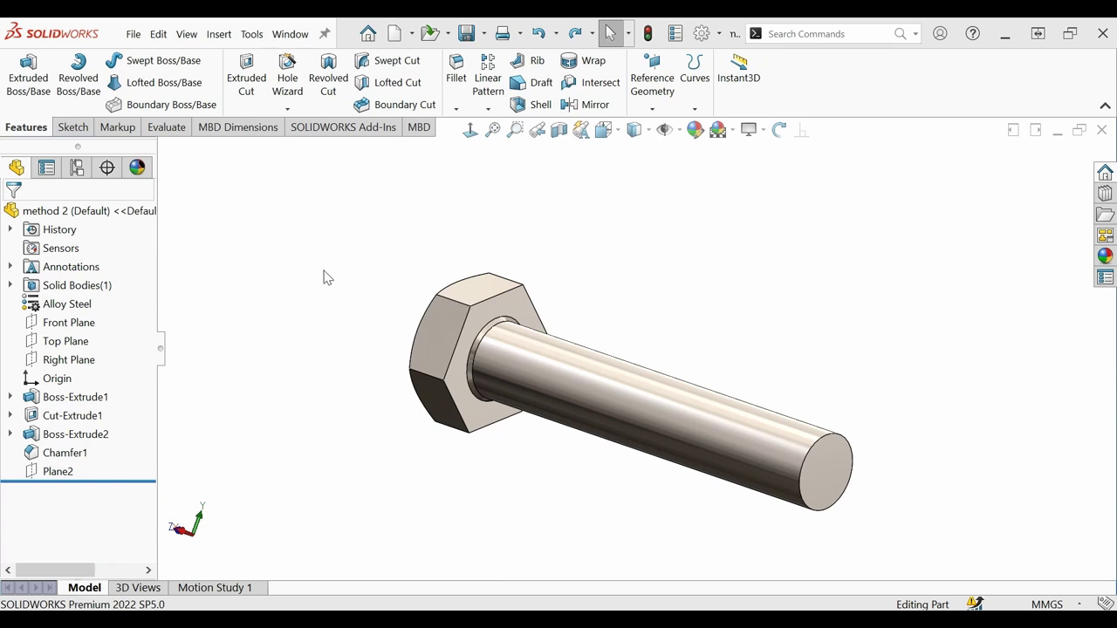
Start a Thread feature on the shank with a blind 60 mm depth.
{"action": "left_click", "coordinate": [288, 110]}
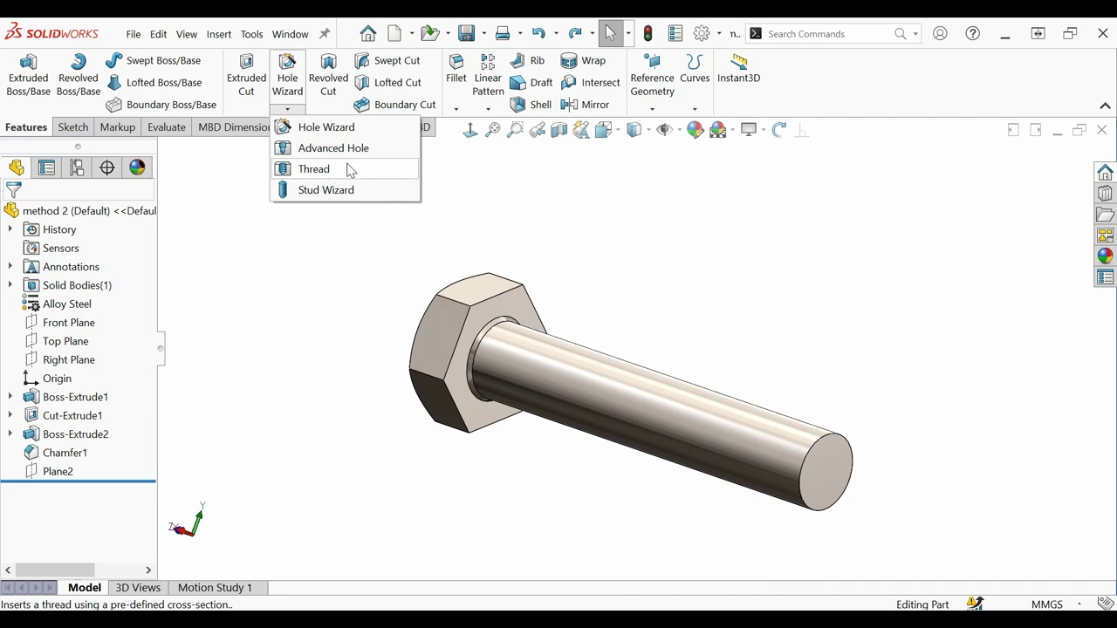
{"action": "left_click", "coordinate": [349, 169]}
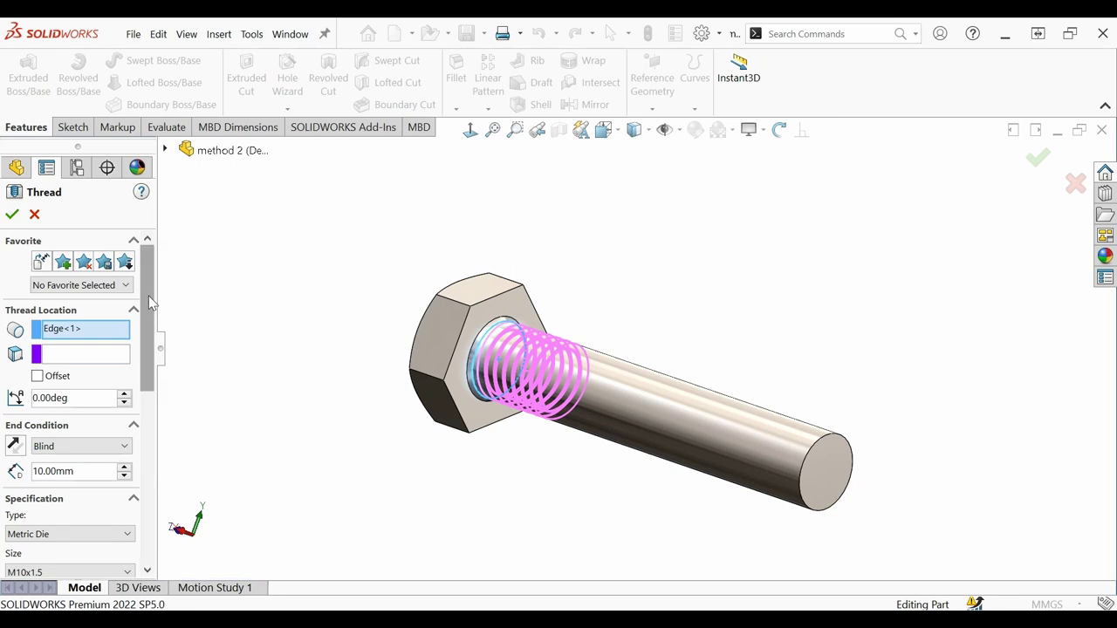
{"action": "middle_click_drag", "start_coordinate": [363, 320], "coordinate": [323, 371]}
{"action": "scroll", "coordinate": [546, 398], "scroll_direction": "down", "scroll_amount": 2}
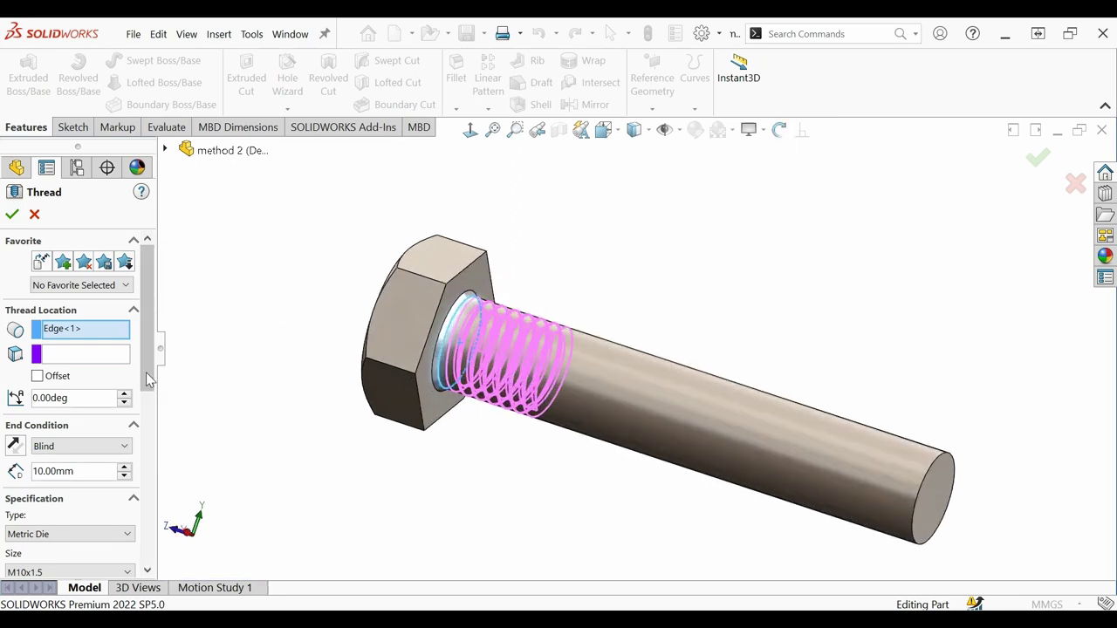
{"action": "left_click_drag", "start_coordinate": [146, 358], "coordinate": [146, 402]}
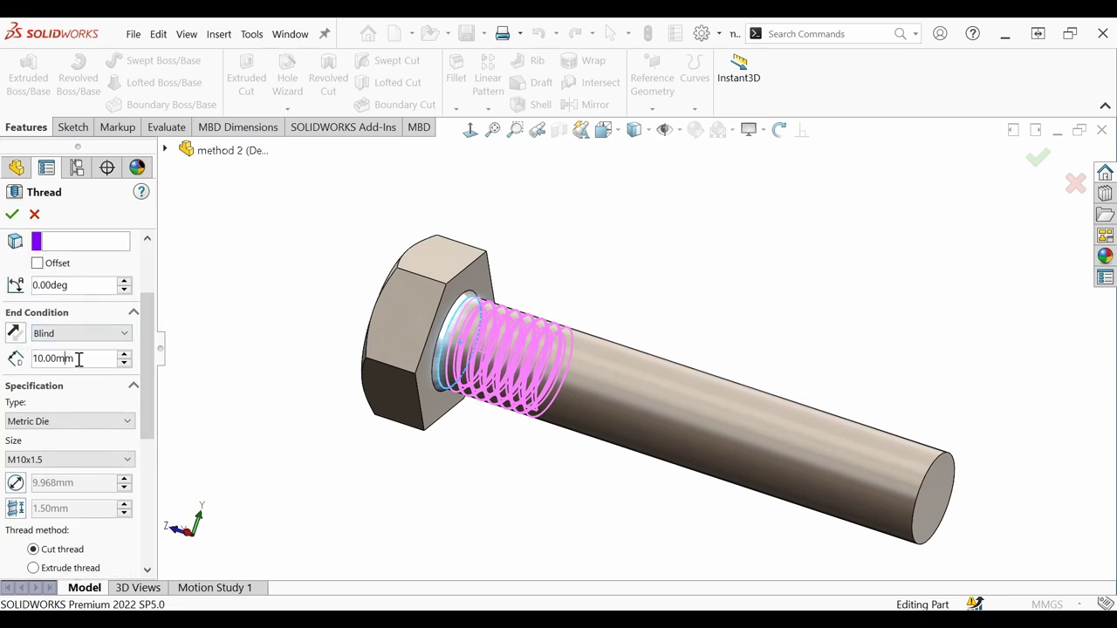
{"action": "left_click_drag", "start_coordinate": [81, 359], "coordinate": [37, 366]}
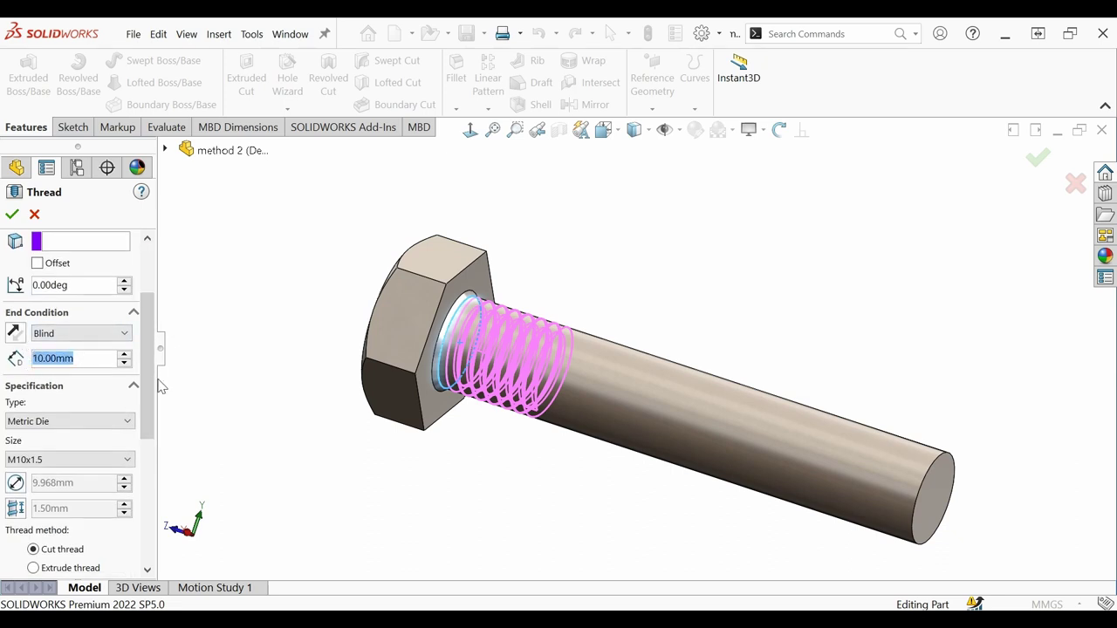
{"action": "type", "text": "60mm"}
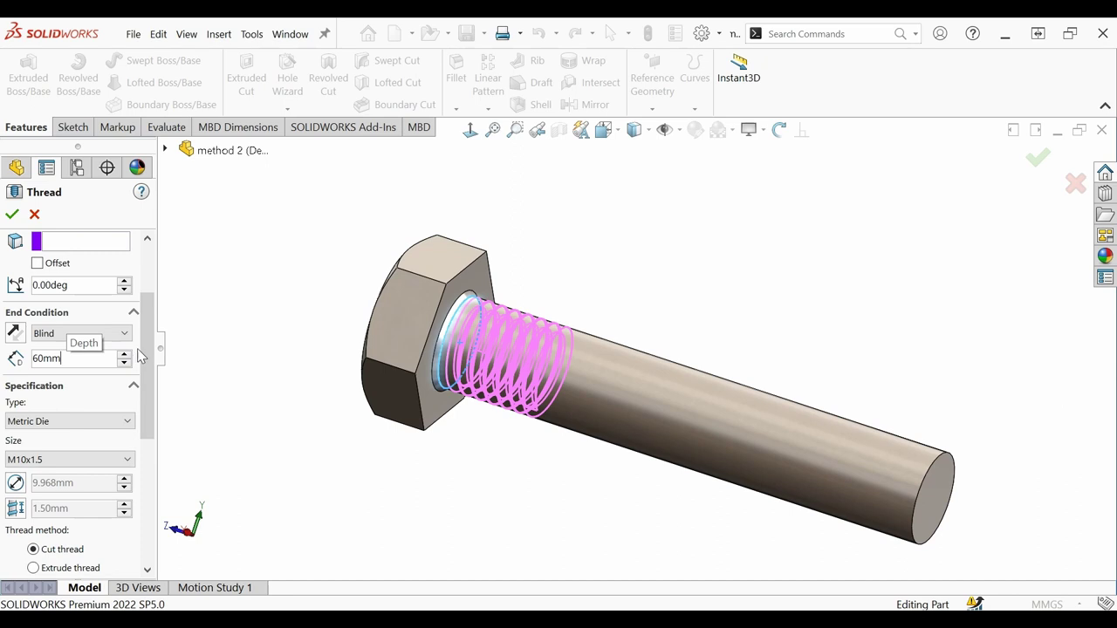
{"action": "key", "text": "Return"}
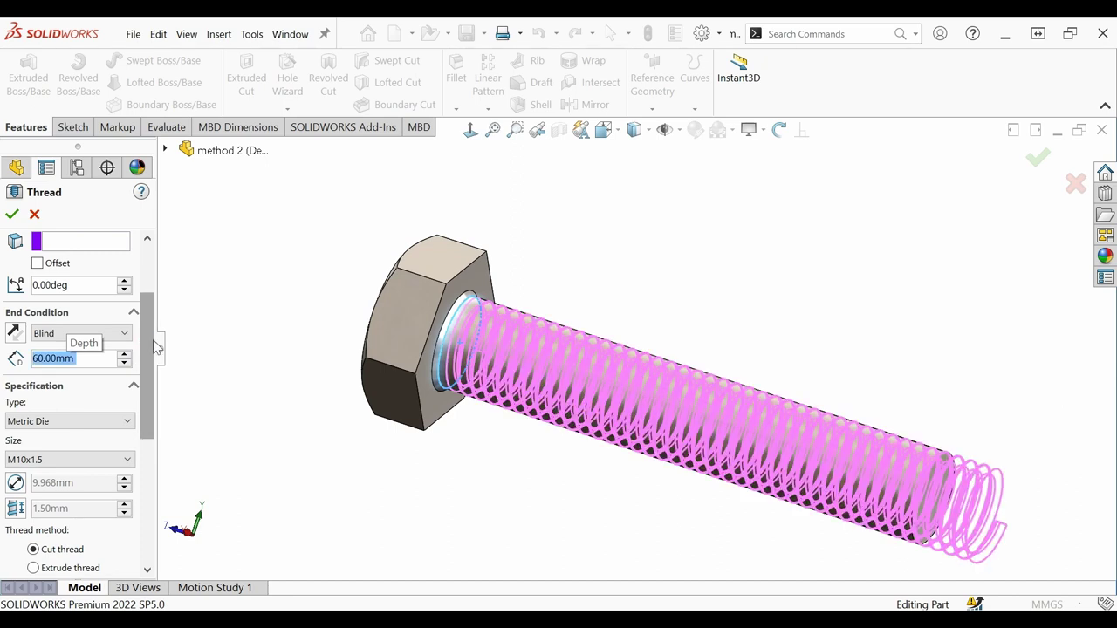
Keep the M10x1.5 Metric Die size and create the cut thread.
{"action": "mouse_move", "coordinate": [898, 479]}
{"action": "middle_mouse_down"}
{"action": "mouse_move", "coordinate": [890, 463]}
{"action": "mouse_move", "coordinate": [890, 474]}
{"action": "middle_mouse_up"}
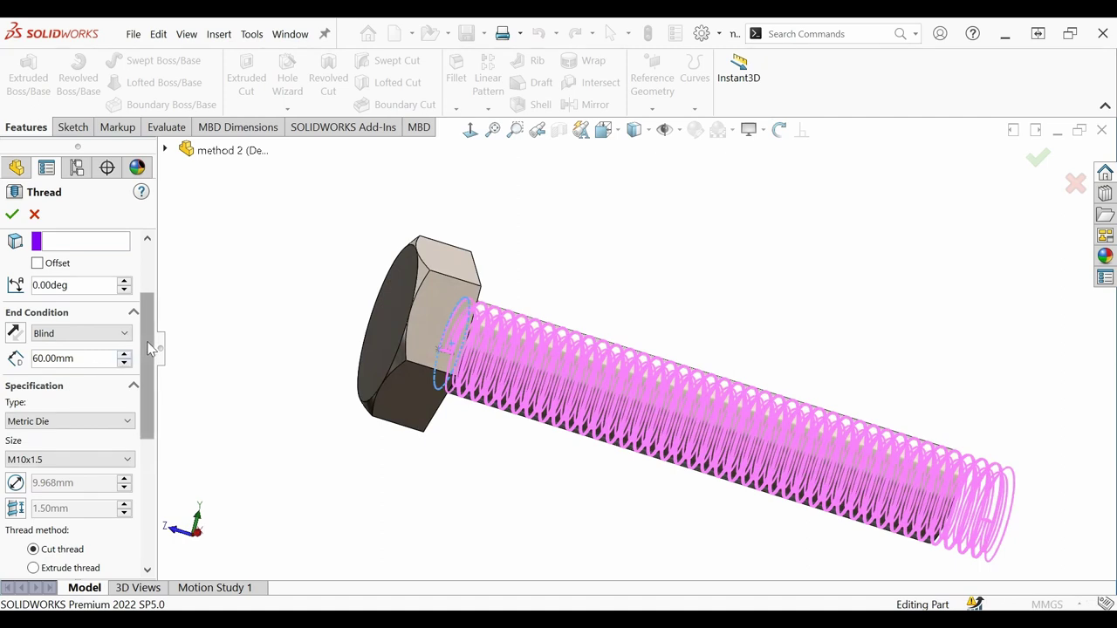
{"action": "left_click_drag", "start_coordinate": [145, 344], "coordinate": [142, 379]}
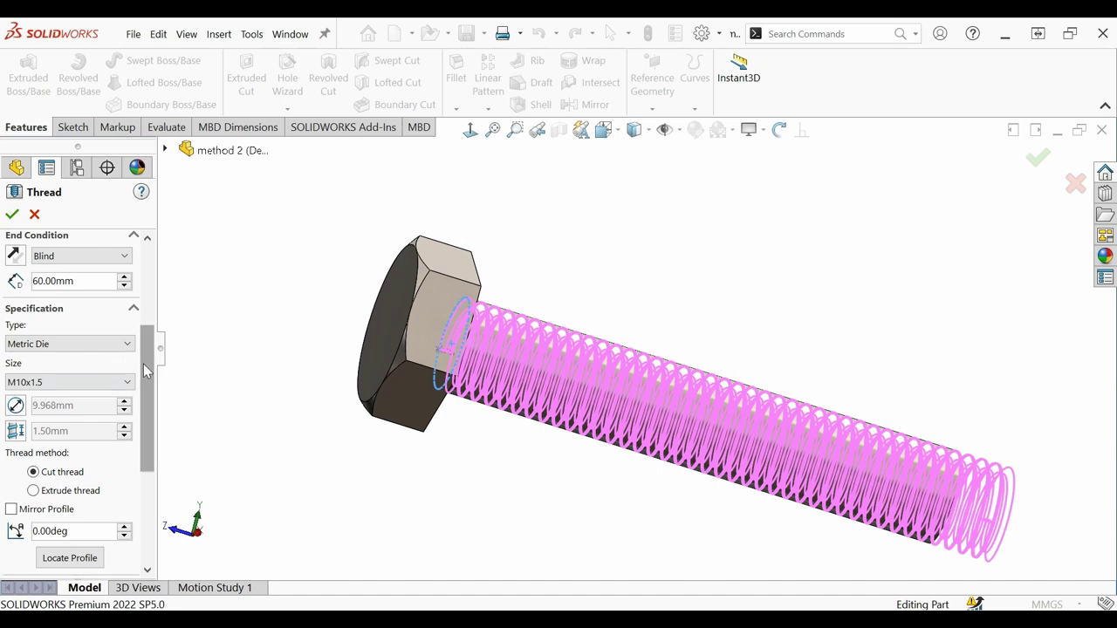
{"action": "left_click", "coordinate": [19, 385]}
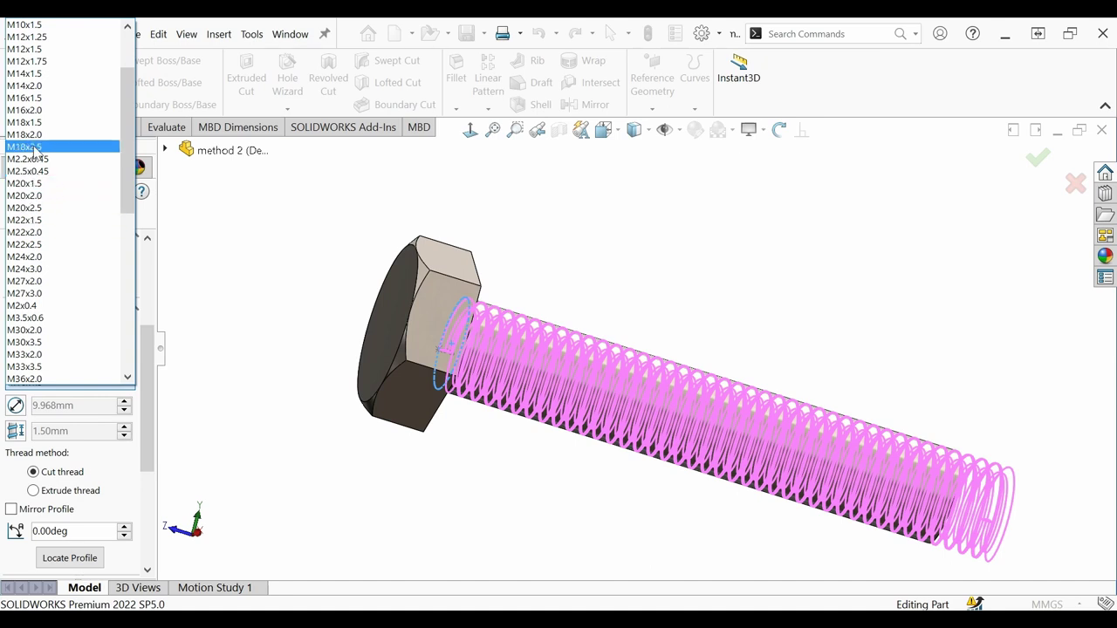
{"action": "left_click", "coordinate": [28, 26]}
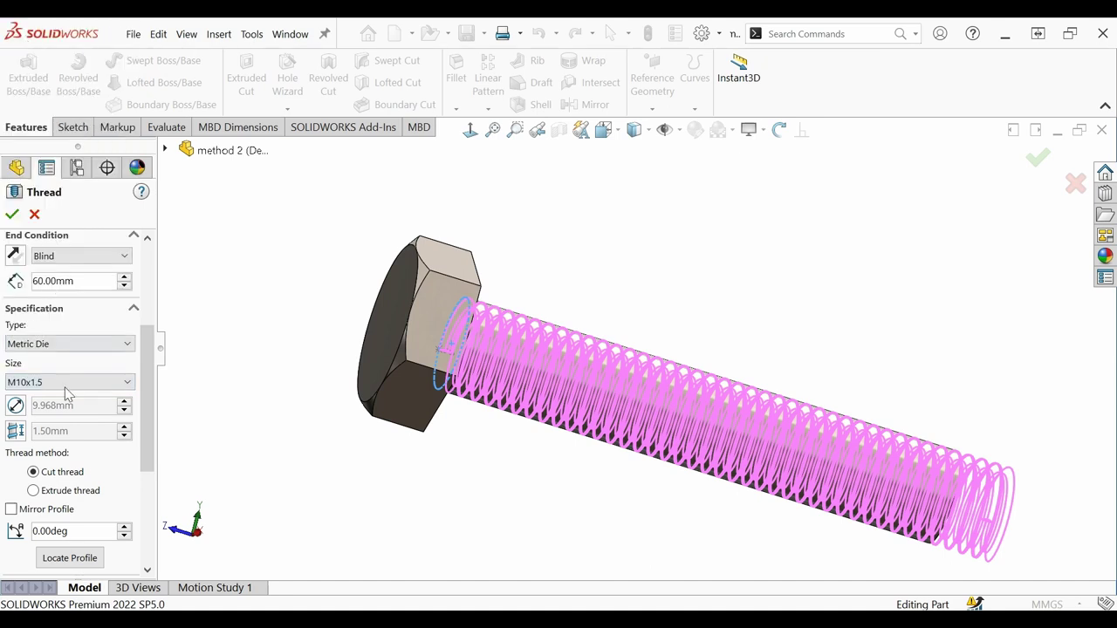
{"action": "scroll", "coordinate": [156, 374], "scroll_direction": "down", "scroll_amount": 1}
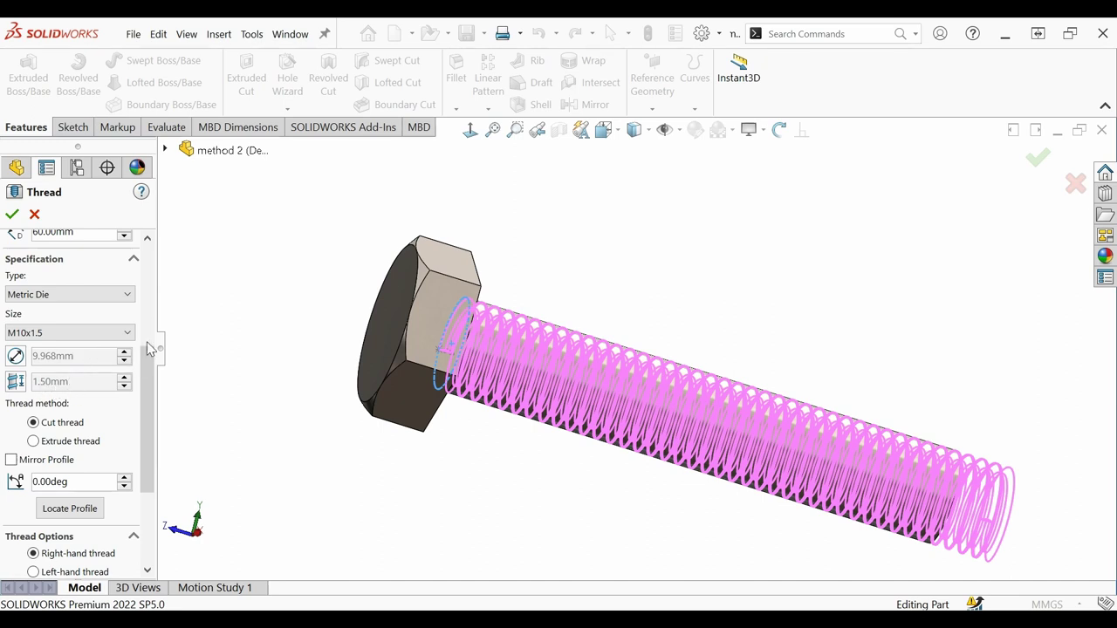
{"action": "scroll", "coordinate": [59, 401], "scroll_direction": "down", "scroll_amount": 1}
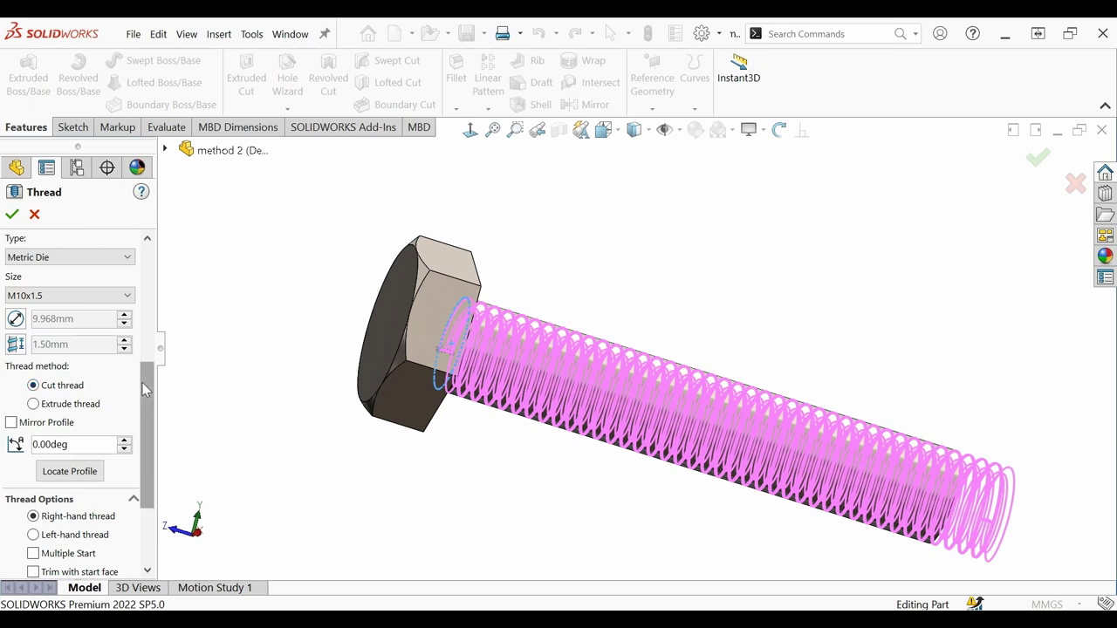
{"action": "left_click_drag", "start_coordinate": [152, 420], "coordinate": [137, 461]}
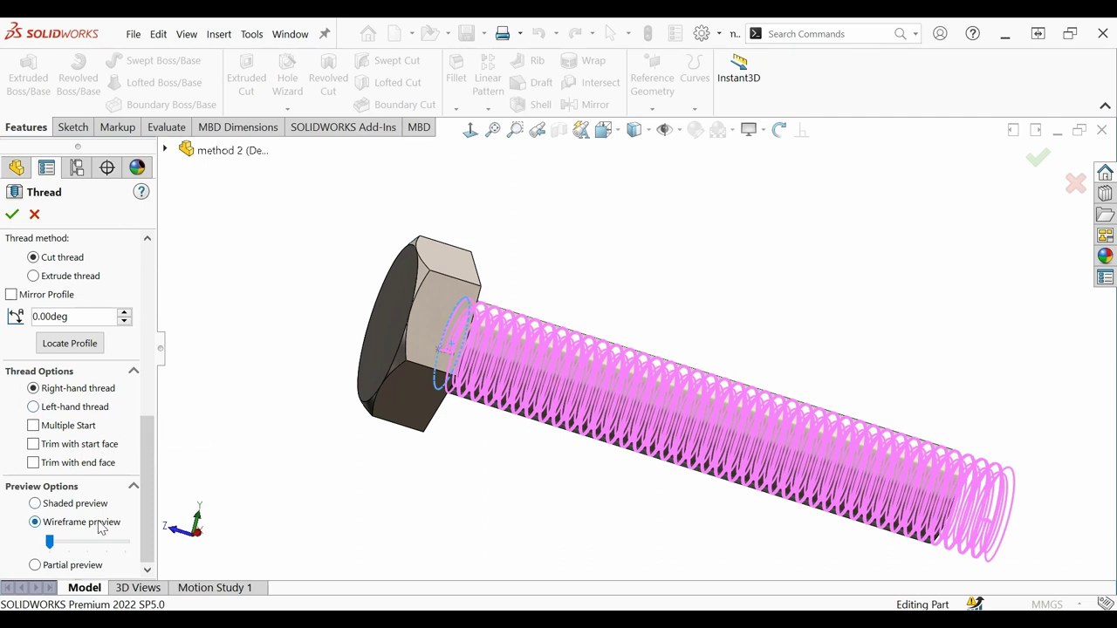
{"action": "left_click", "coordinate": [12, 214]}
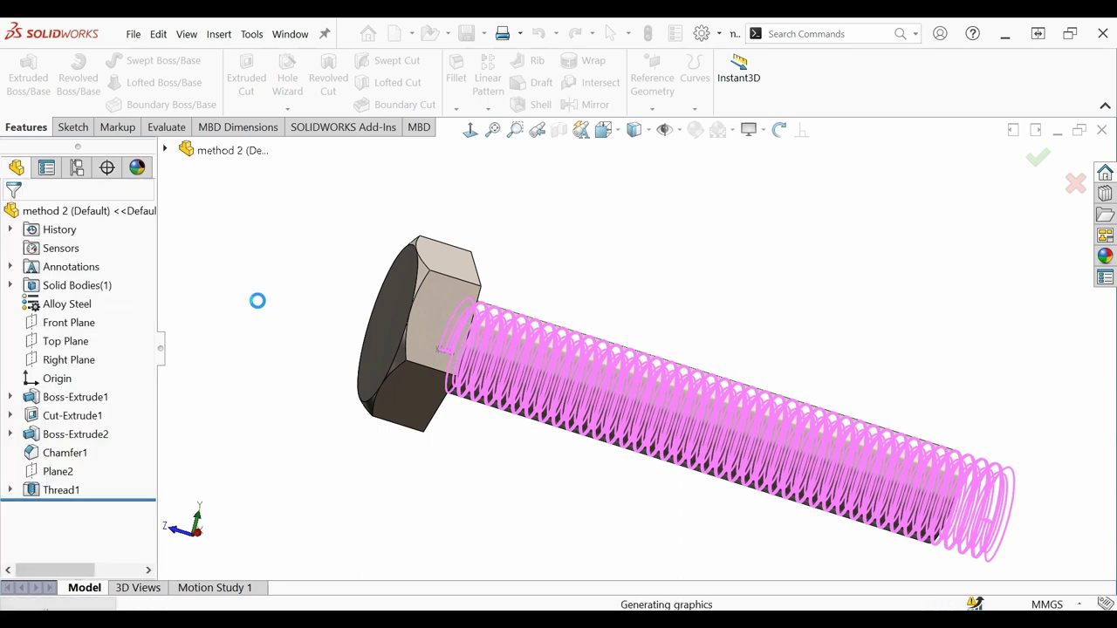
Switch to a side view and check the Thread1 feature's options.
{"action": "key", "text": "ctrl+3"}
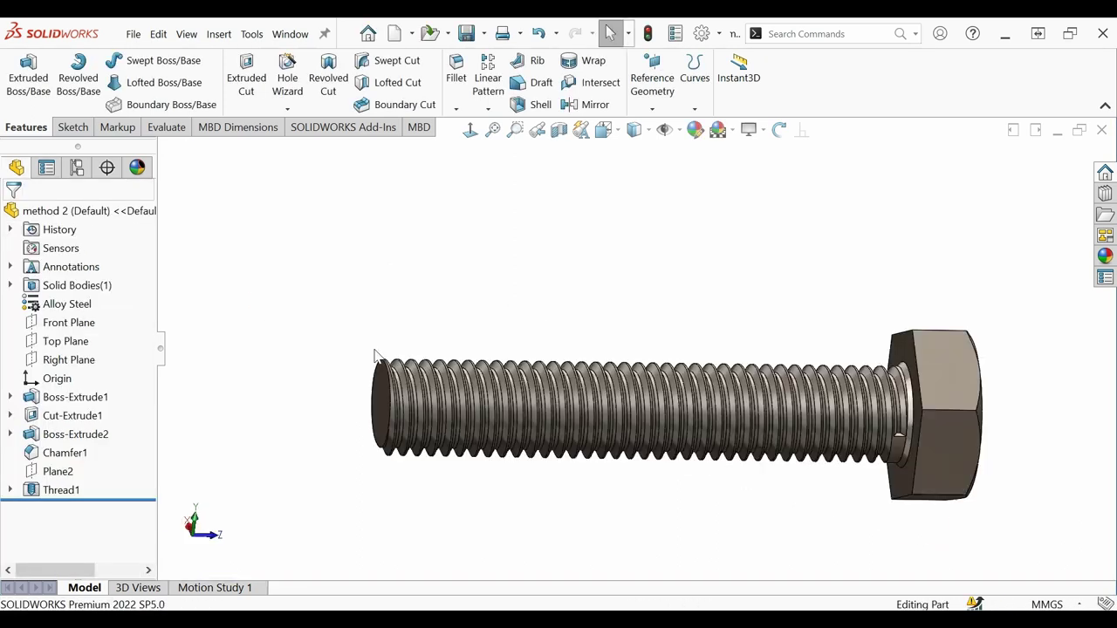
{"action": "scroll", "coordinate": [884, 493], "scroll_direction": "down", "scroll_amount": 5}
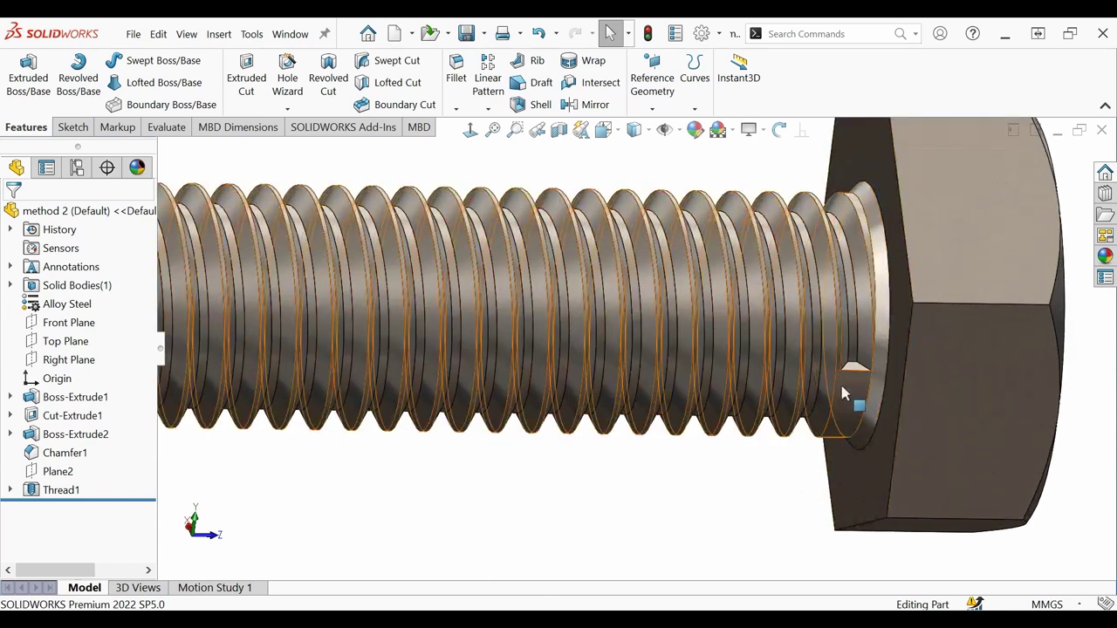
{"action": "scroll", "coordinate": [859, 397], "scroll_direction": "up", "scroll_amount": 3}
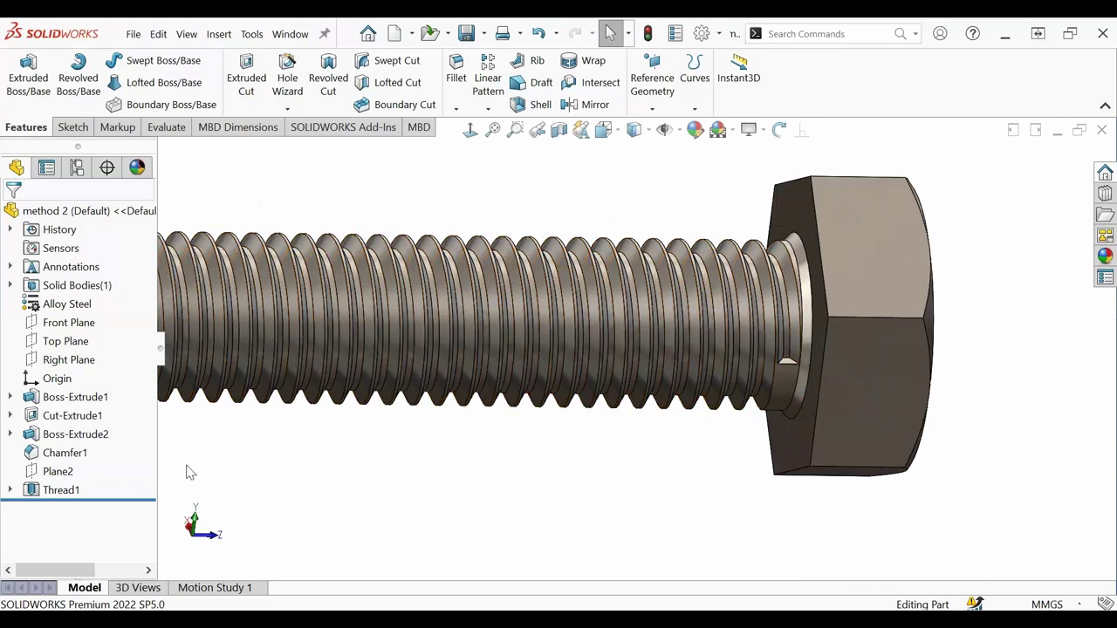
{"action": "right_click", "coordinate": [46, 494]}
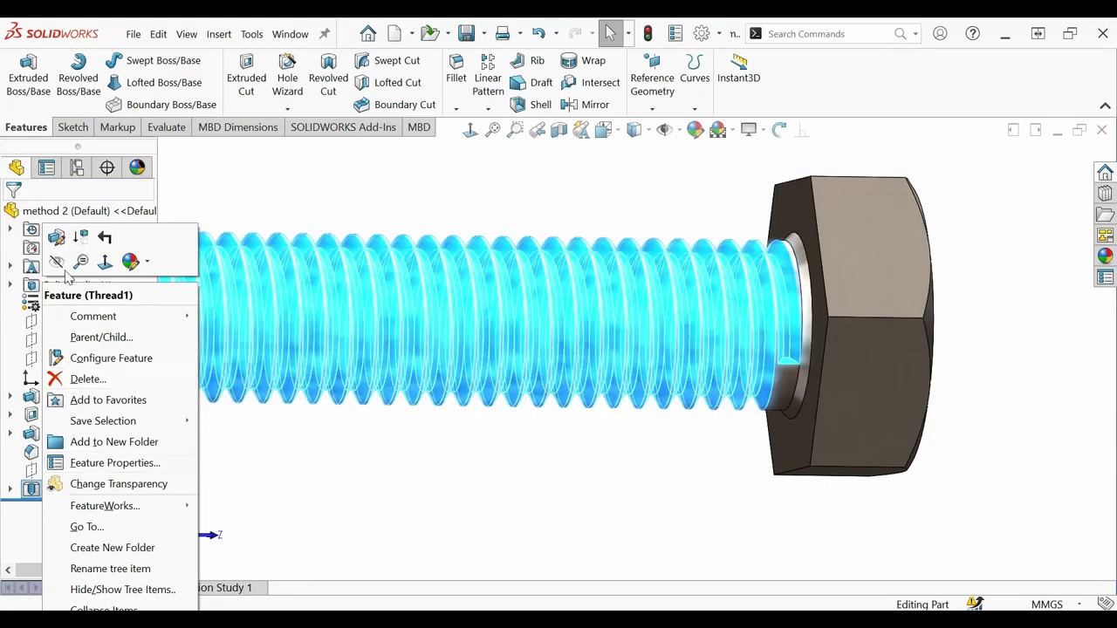
{"action": "key", "text": "Escape"}
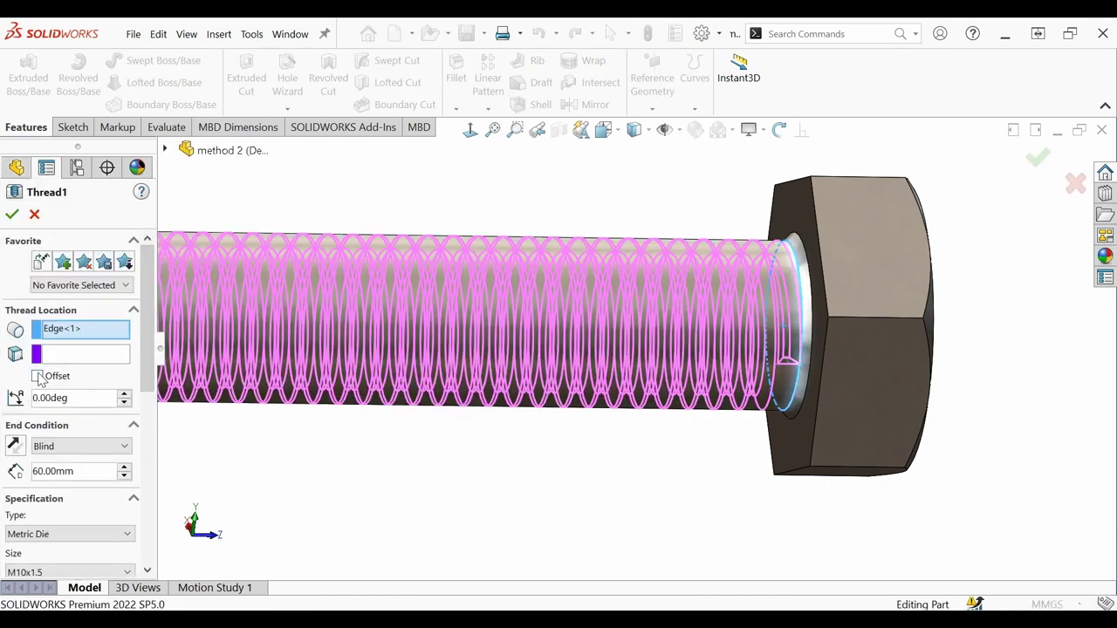
Give the thread a reversed 1.00 mm start offset toward the head.
{"action": "left_click", "coordinate": [38, 376]}
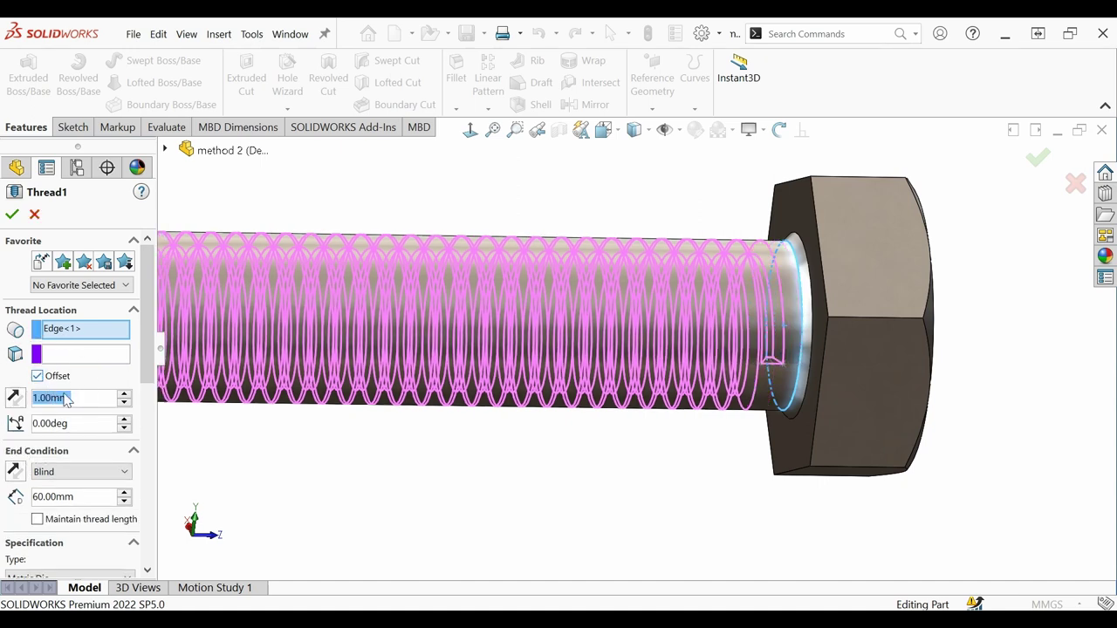
{"action": "left_click", "coordinate": [13, 400]}
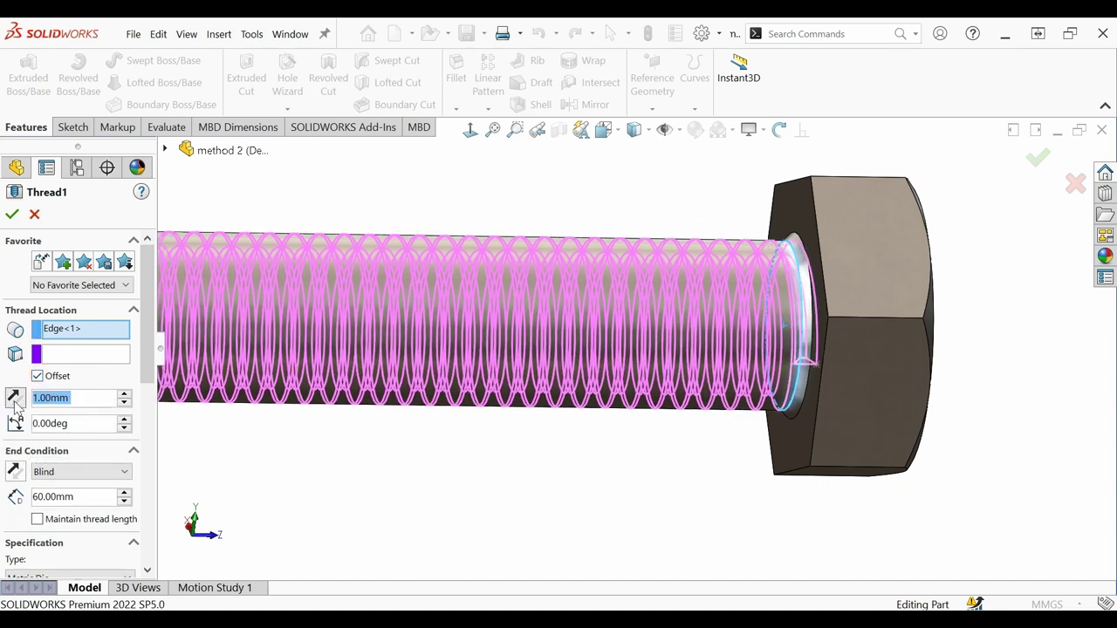
{"action": "left_click", "coordinate": [77, 400]}
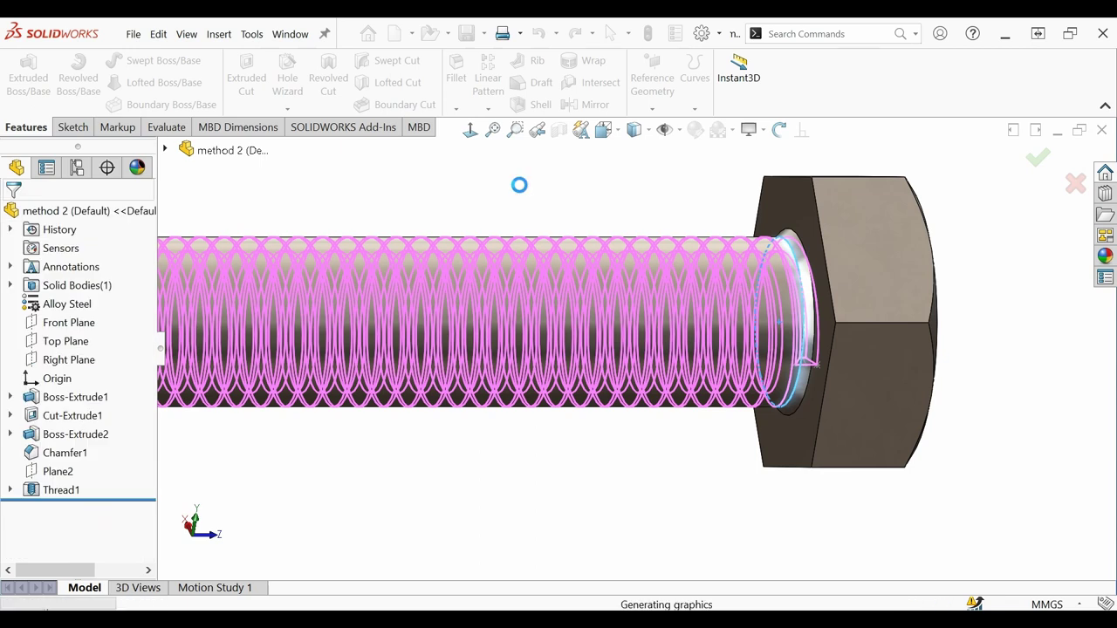
{"action": "scroll", "coordinate": [640, 553], "scroll_direction": "up", "scroll_amount": 2}
{"action": "scroll", "coordinate": [723, 368], "scroll_direction": "down", "scroll_amount": 5}
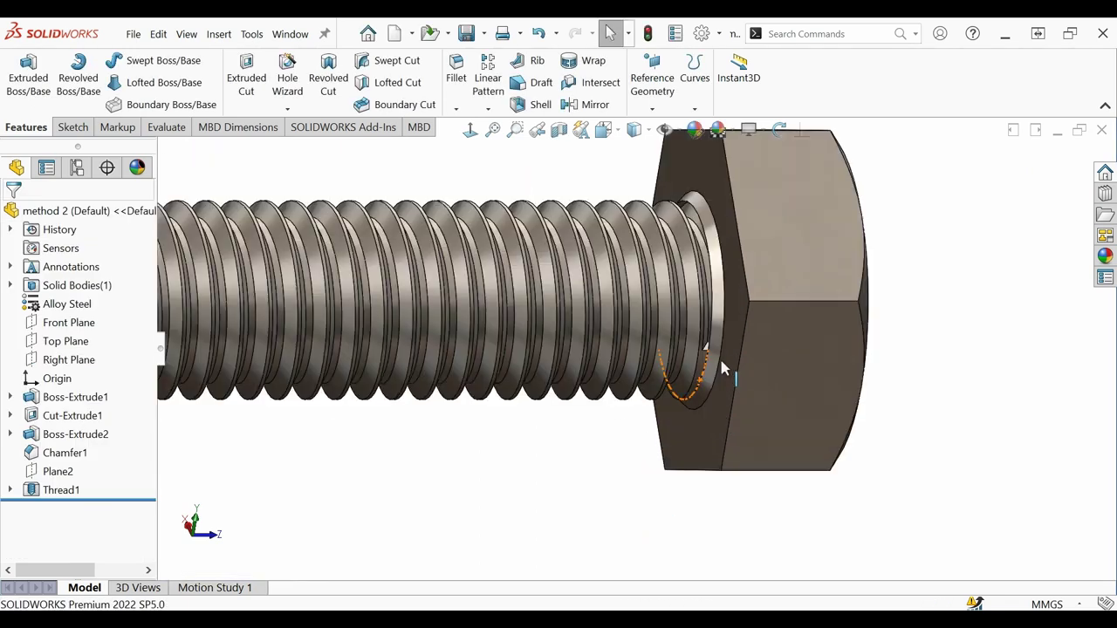
Fit the bolt in view and select the hex head's flat end face.
{"action": "key", "text": "ctrl+7"}
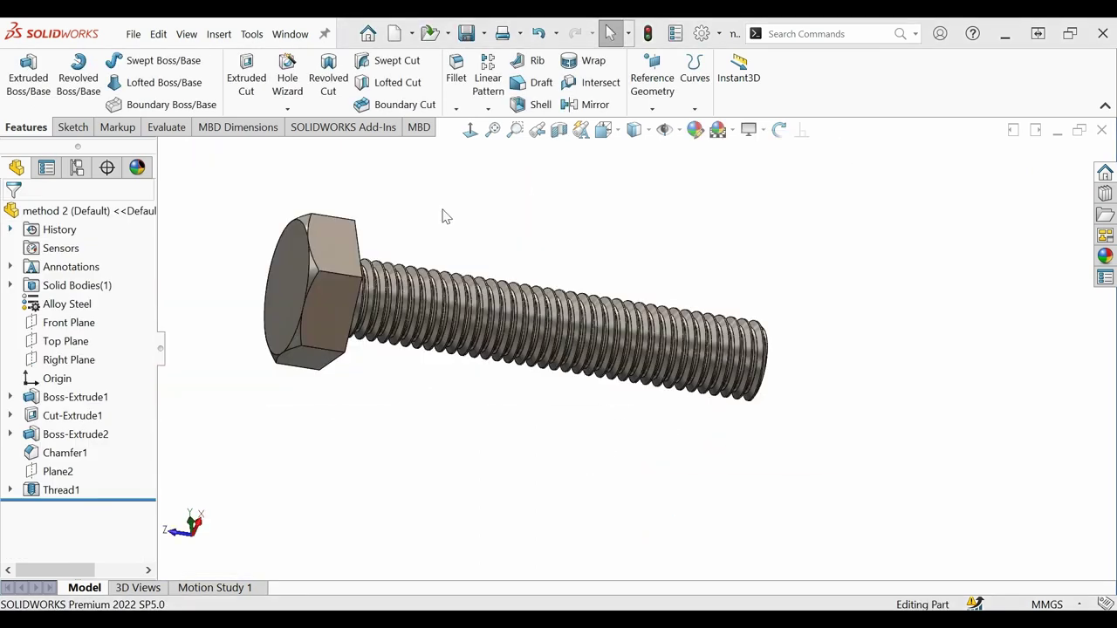
{"action": "middle_click_drag", "start_coordinate": [443, 215], "coordinate": [485, 247]}
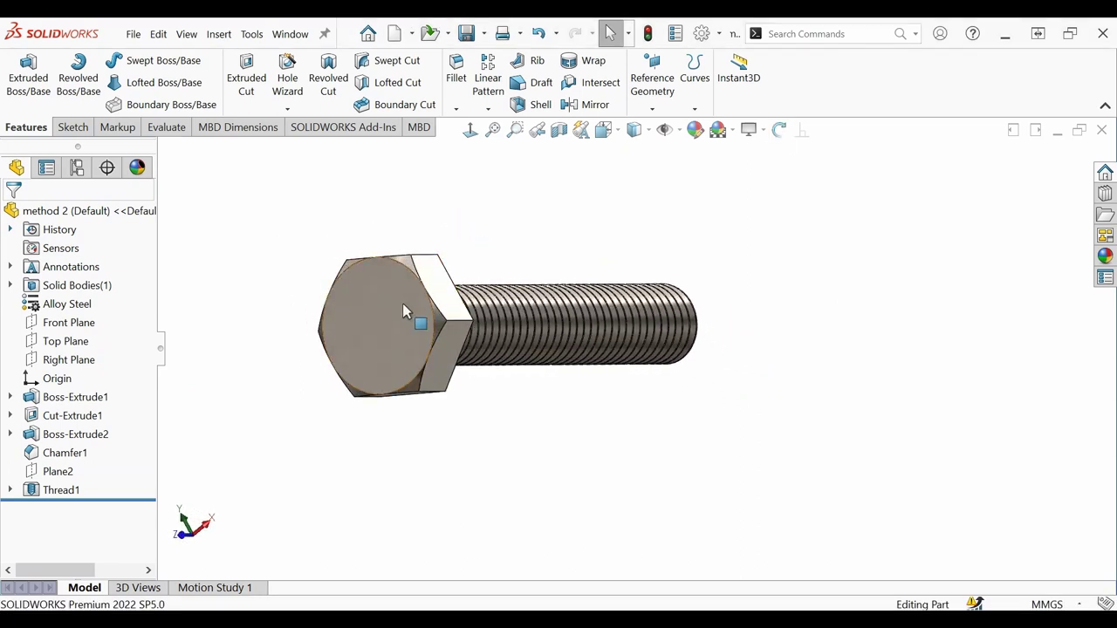
{"action": "left_click", "coordinate": [404, 312]}
Sketch the text 8.8 on the head face without the document font.
{"action": "left_click", "coordinate": [464, 265]}
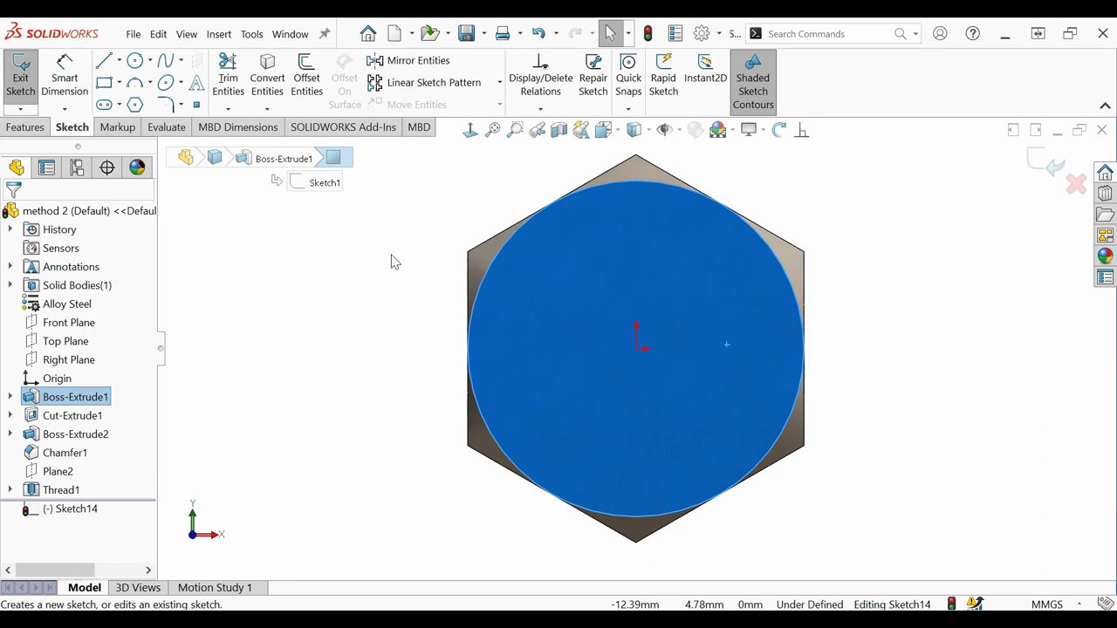
{"action": "left_click", "coordinate": [392, 261]}
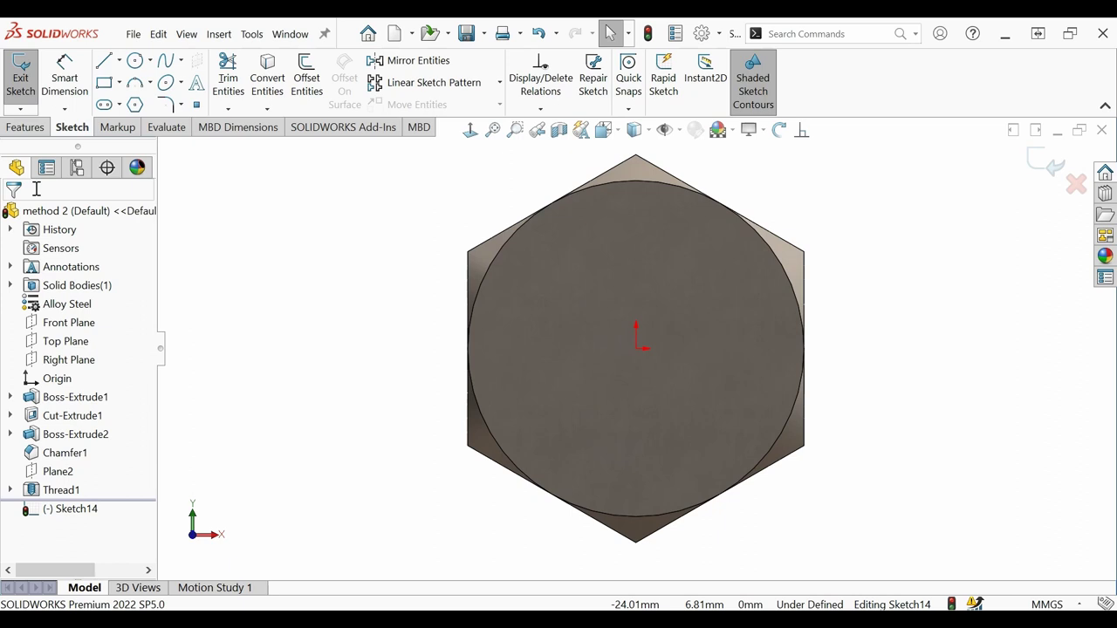
{"action": "left_click", "coordinate": [196, 82]}
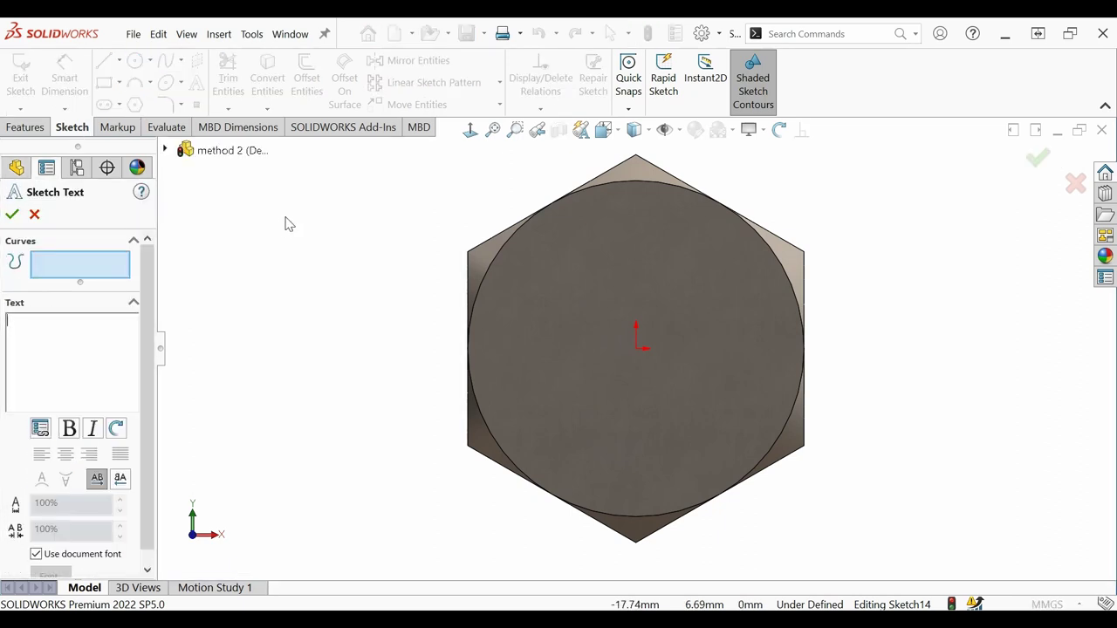
{"action": "type", "text": "8"}
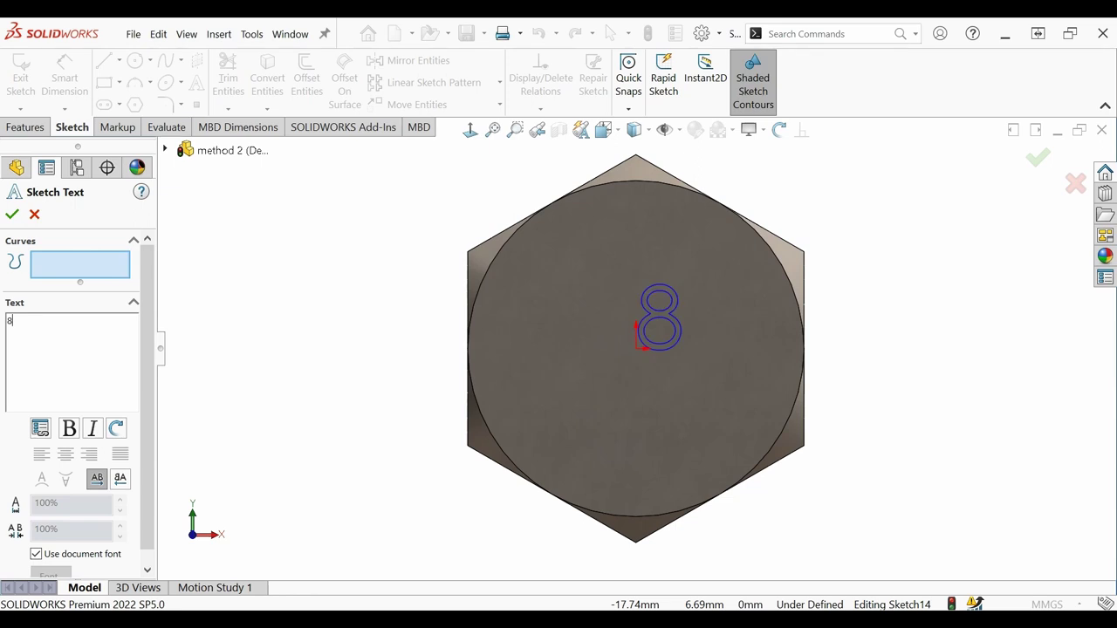
{"action": "type", "text": ".8"}
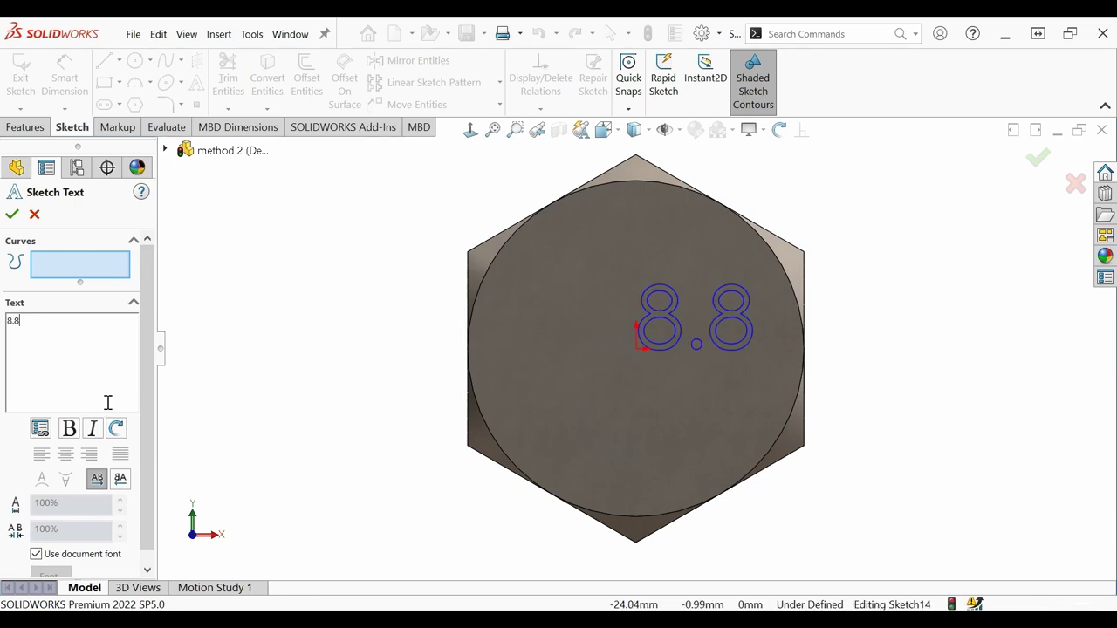
{"action": "scroll", "coordinate": [150, 308], "scroll_direction": "down", "scroll_amount": 1}
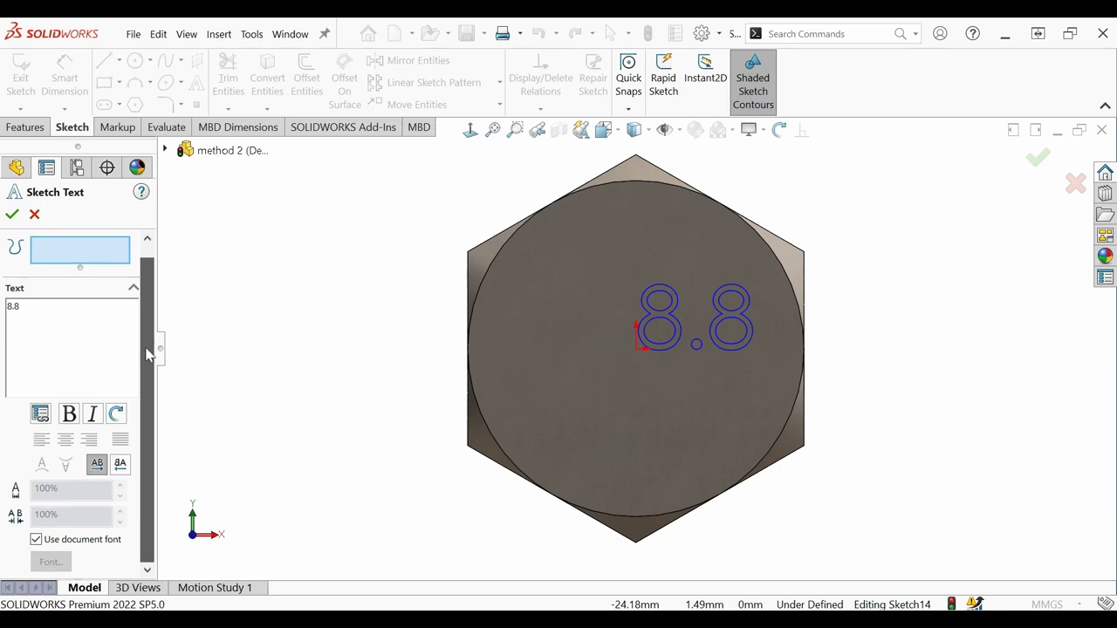
{"action": "left_click", "coordinate": [36, 541]}
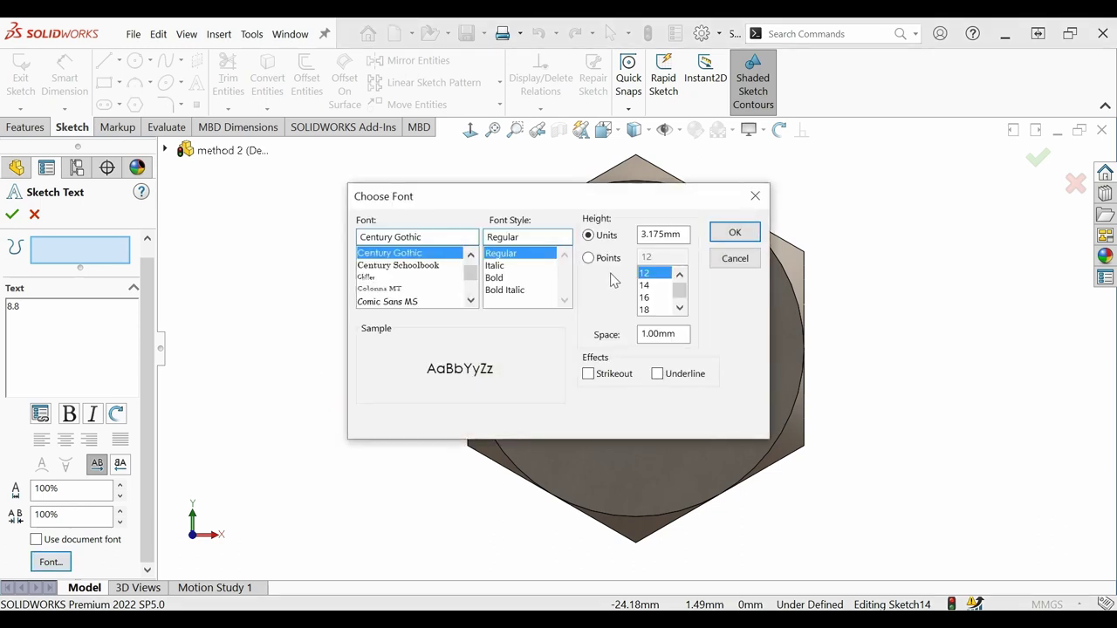
Set the 8.8 text to 10-point Century Gothic and place it.
{"action": "left_click", "coordinate": [588, 258]}
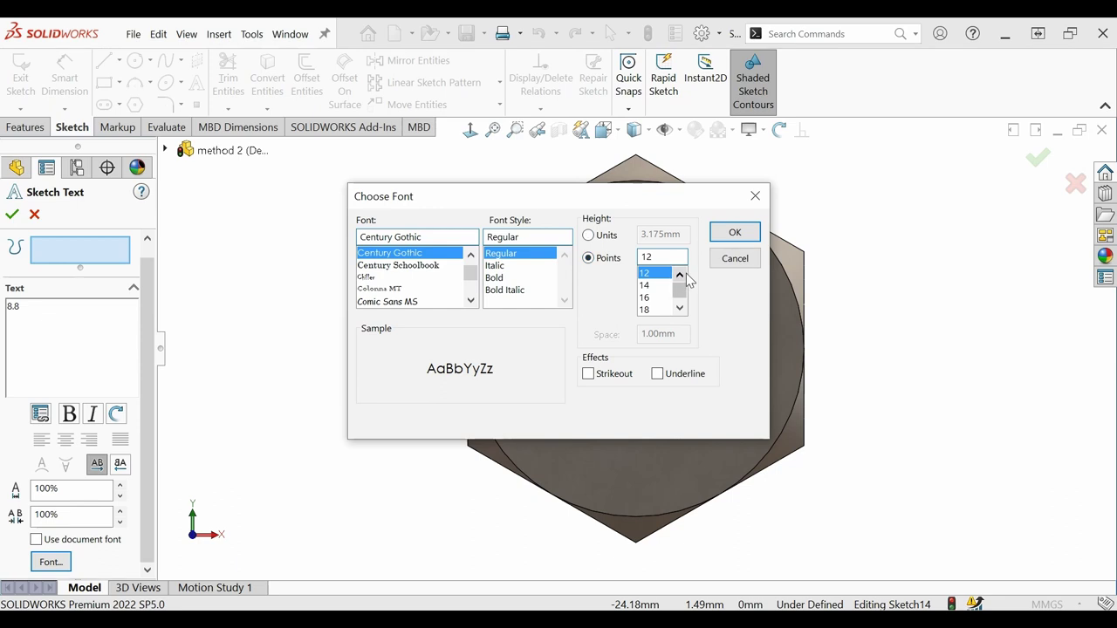
{"action": "left_click", "coordinate": [680, 275]}
{"action": "left_click", "coordinate": [680, 275]}
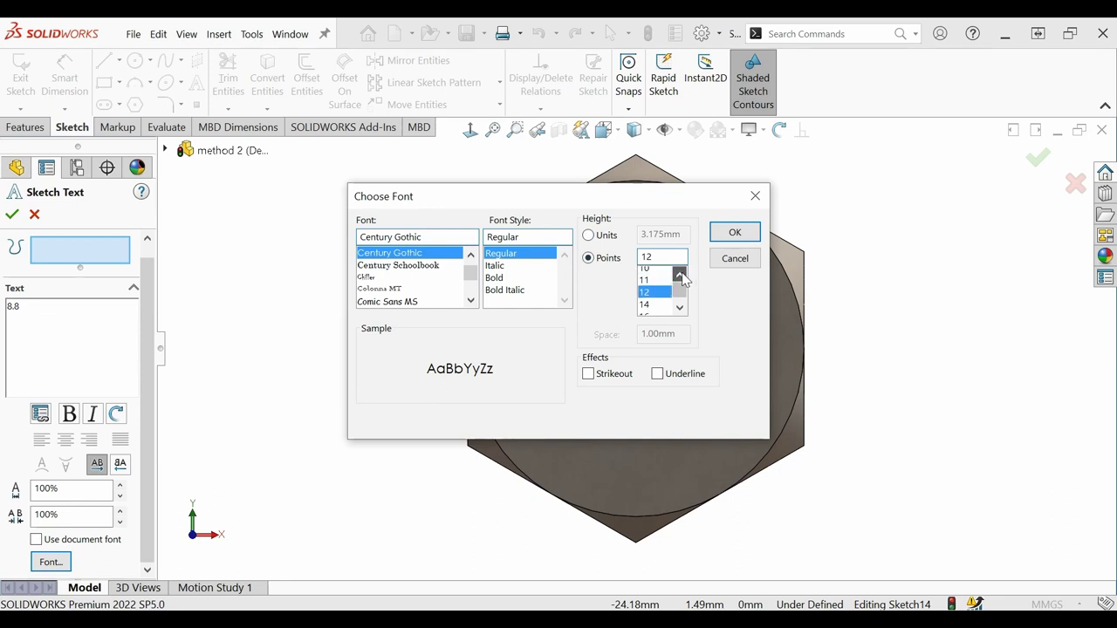
{"action": "left_click", "coordinate": [735, 232]}
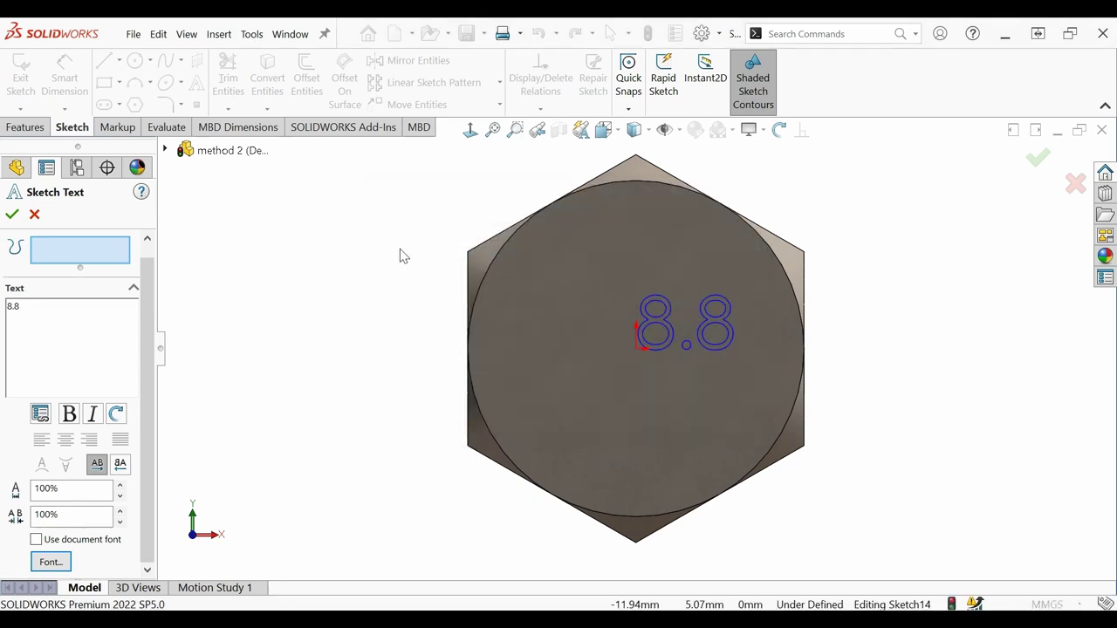
{"action": "left_click", "coordinate": [11, 215]}
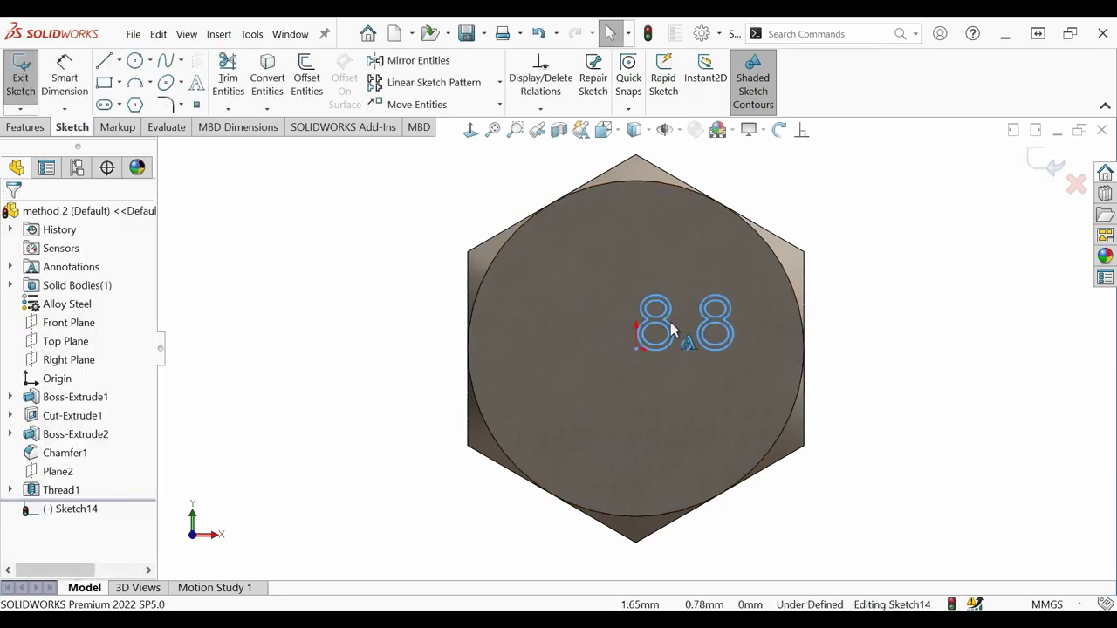
Drag the 8.8 text above the head face's centre.
{"action": "mouse_move", "coordinate": [663, 323]}
{"action": "left_mouse_down"}
{"action": "mouse_move", "coordinate": [598, 271]}
{"action": "mouse_move", "coordinate": [654, 272]}
{"action": "left_mouse_up"}
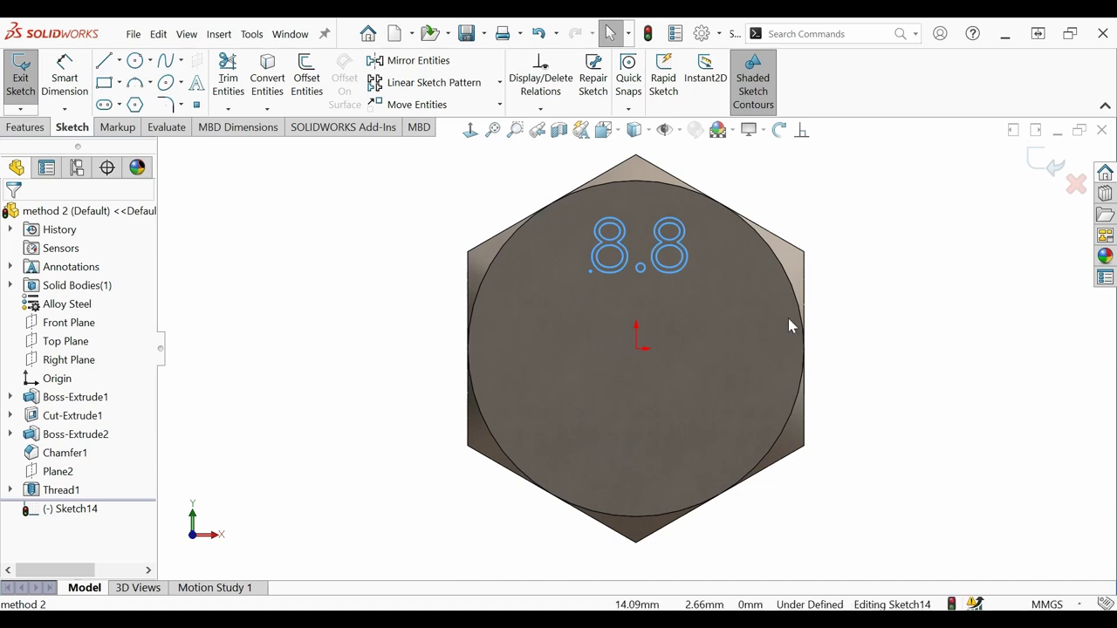
{"action": "key", "text": "Escape"}
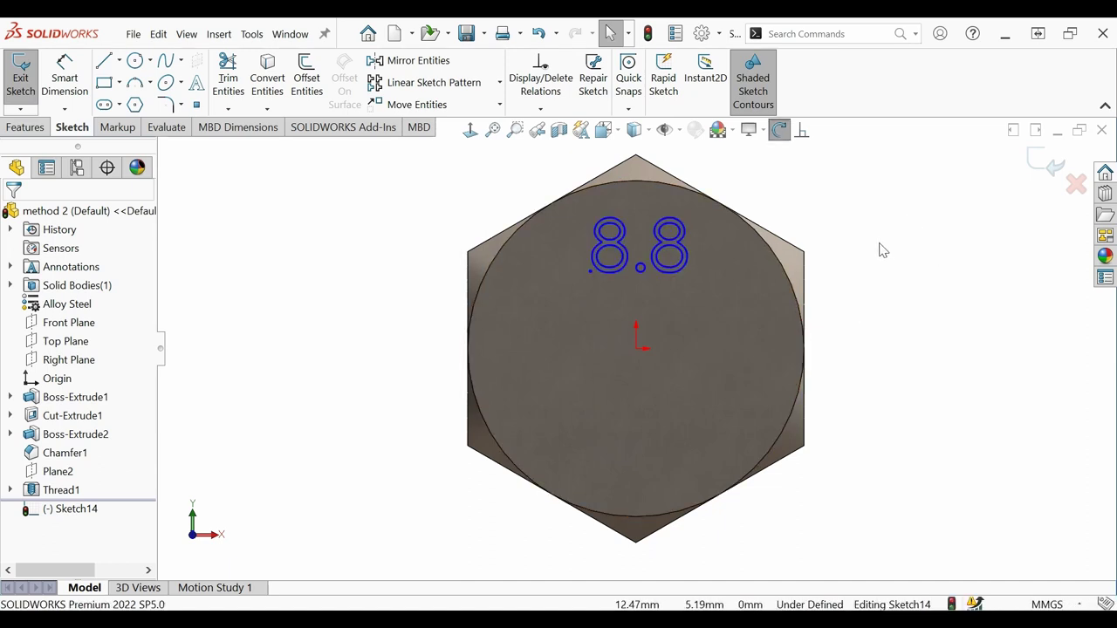
{"action": "middle_click_drag", "start_coordinate": [878, 250], "coordinate": [355, 396]}
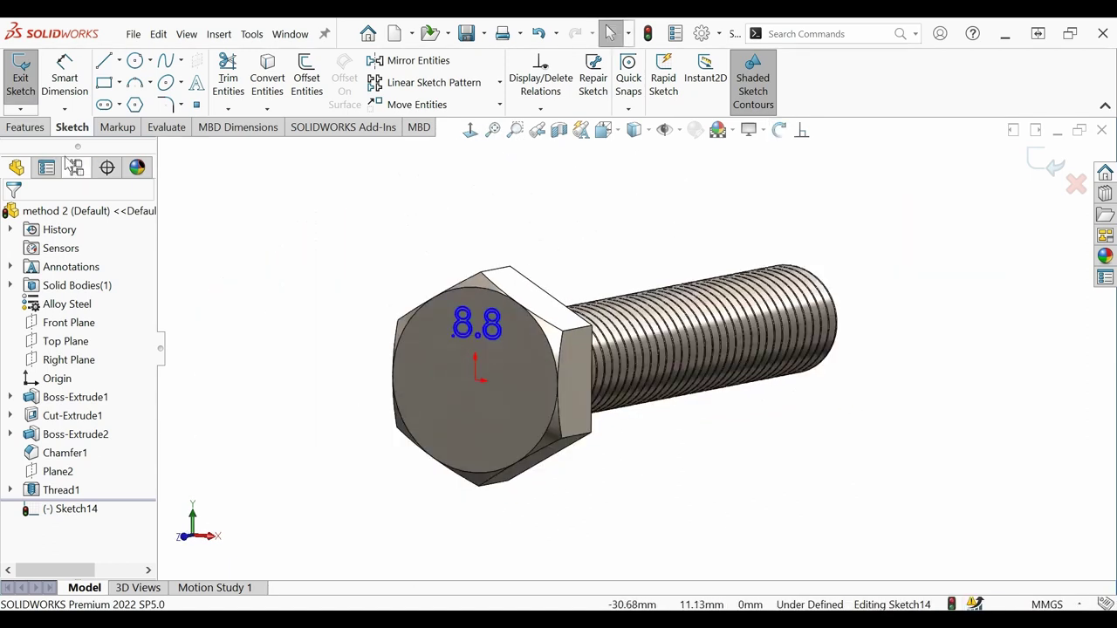
{"action": "left_click", "coordinate": [38, 132]}
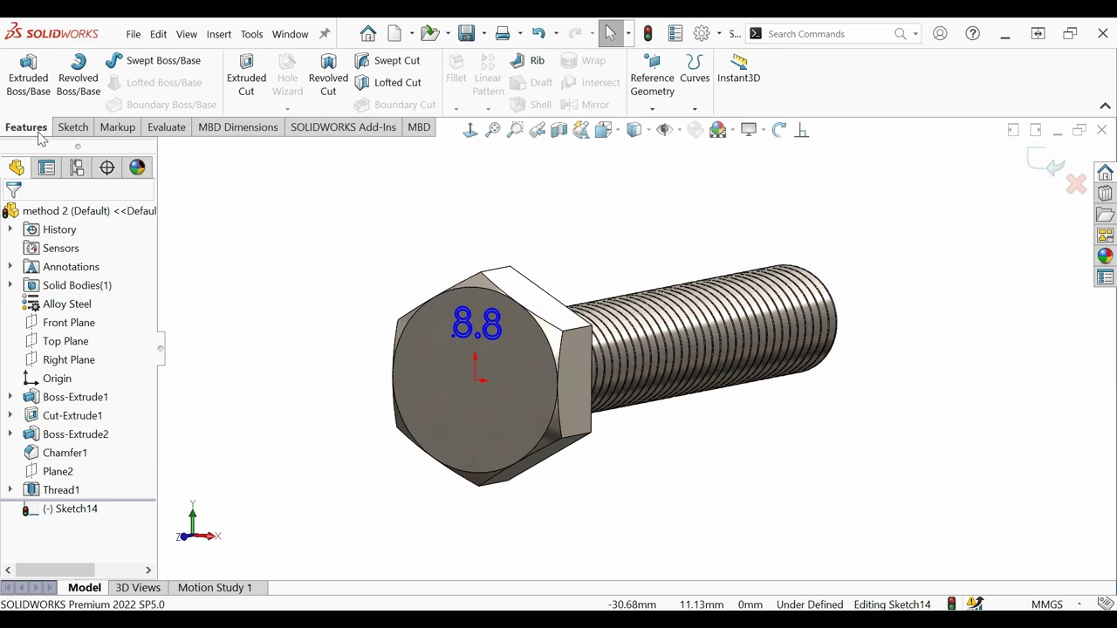
Extruded-cut the 8.8 text blind 0.5 mm deep into the head face.
{"action": "left_click", "coordinate": [246, 79]}
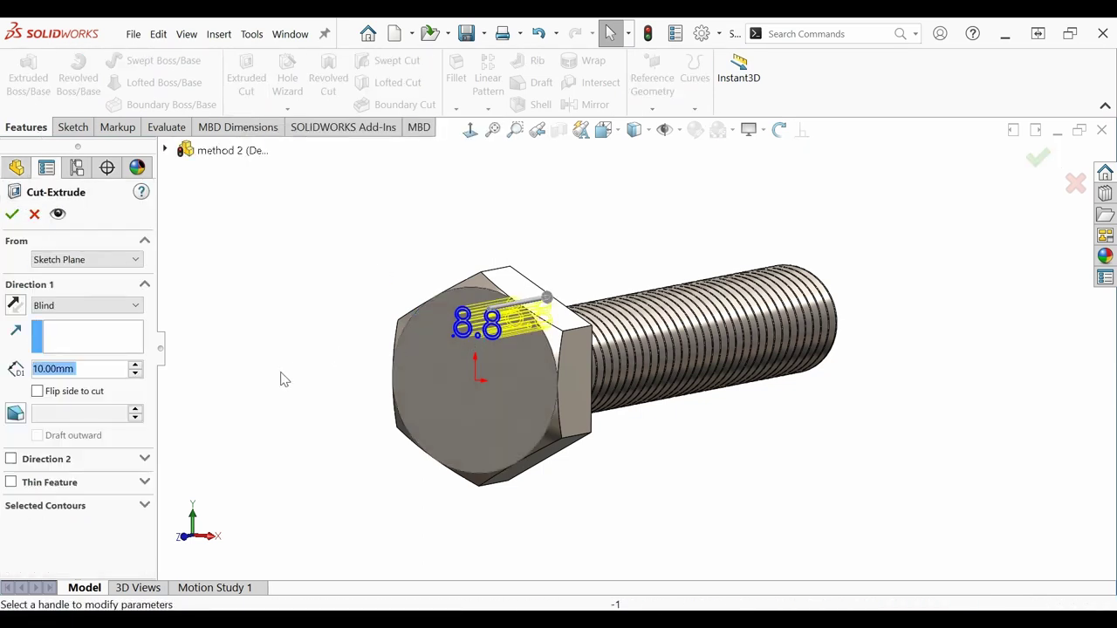
{"action": "type", "text": ".5mm"}
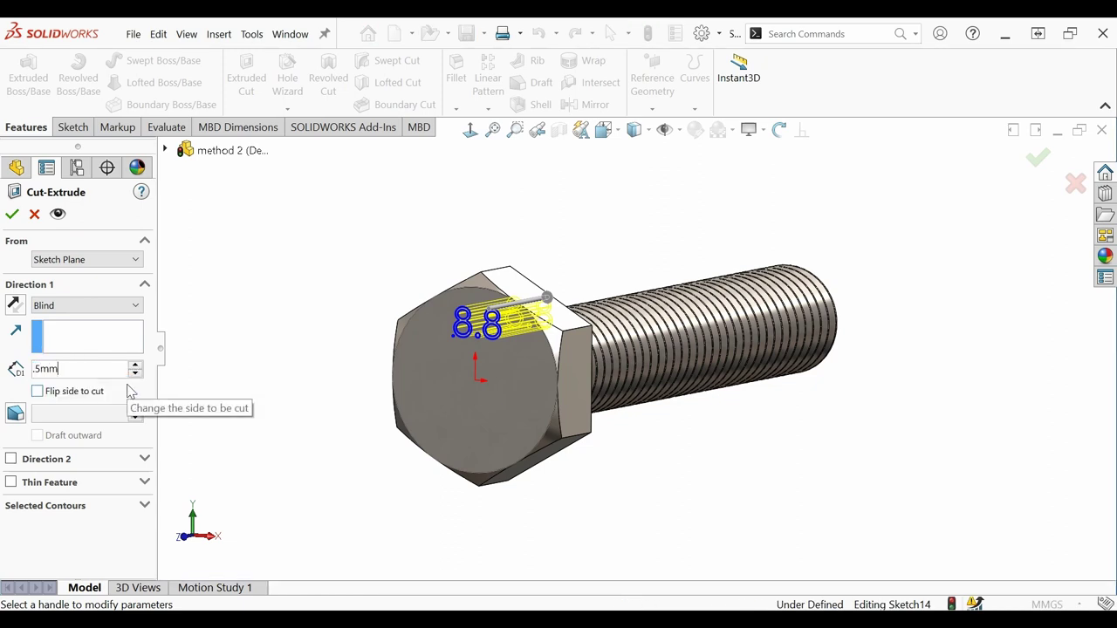
{"action": "key", "text": "Return"}
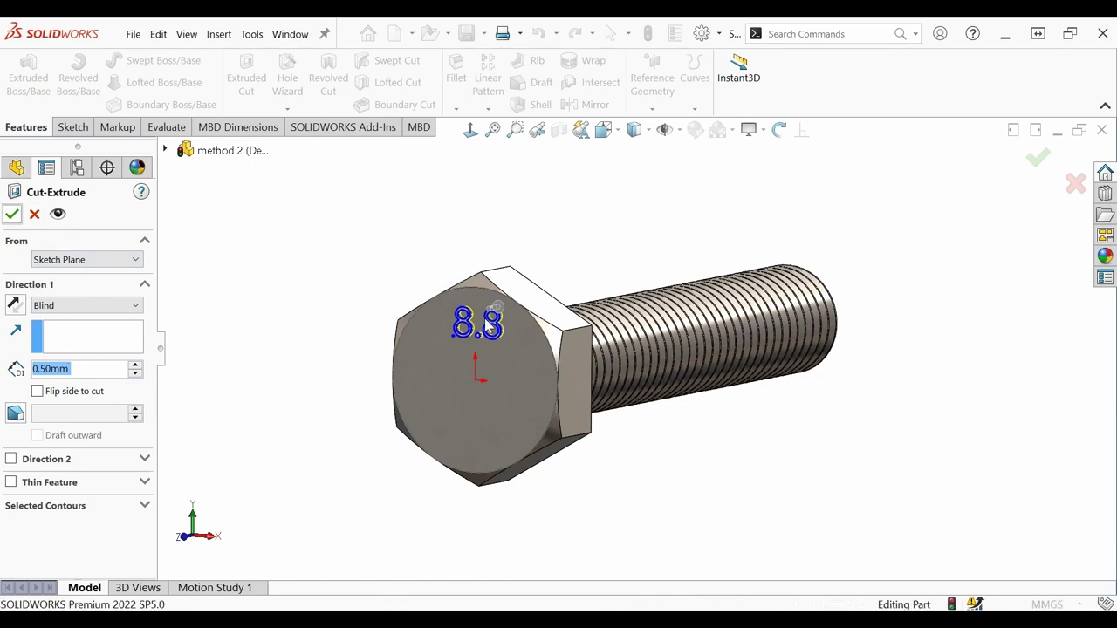
{"action": "key", "text": "Return"}
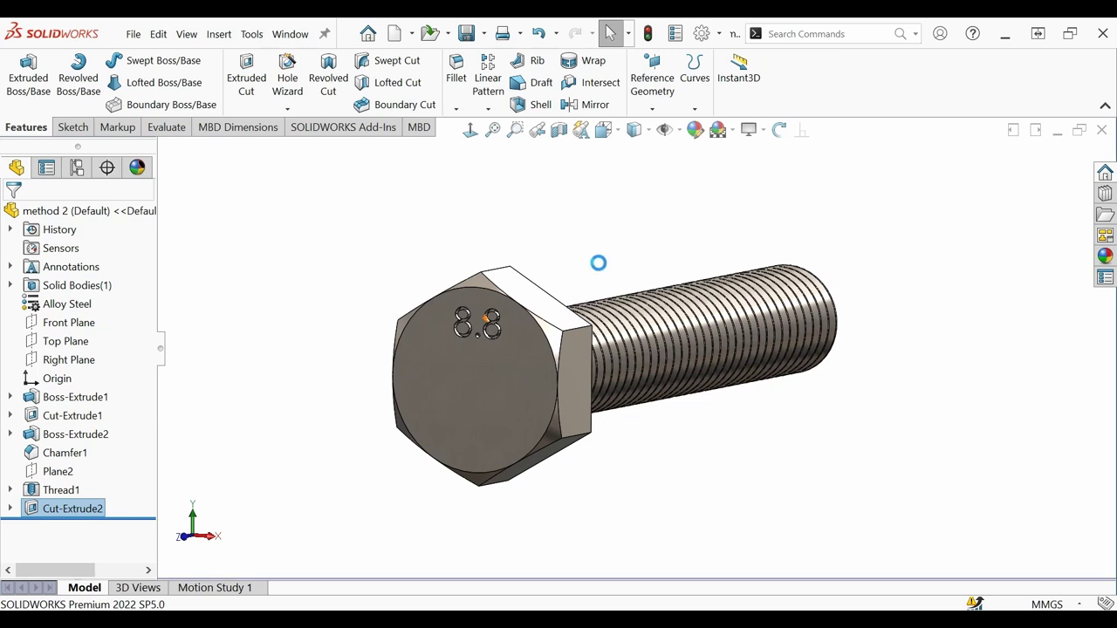
{"action": "scroll", "coordinate": [601, 267], "scroll_direction": "down", "scroll_amount": 1}
{"action": "scroll", "coordinate": [601, 269], "scroll_direction": "up", "scroll_amount": 1}
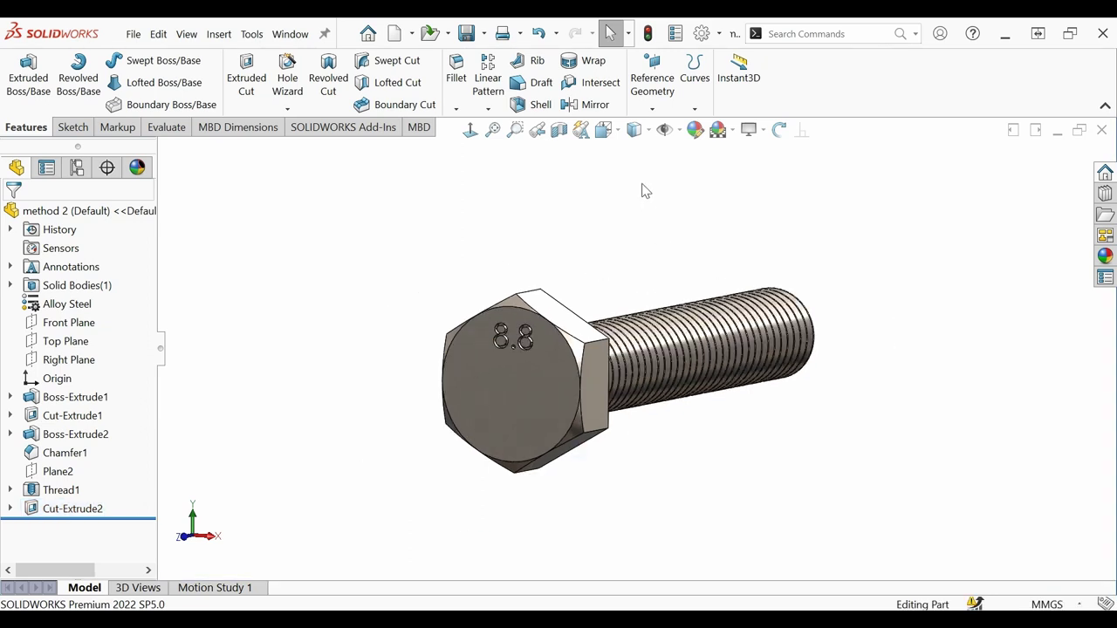
Apply the polished brass appearance from Metal > Brass to the entire bolt.
{"action": "left_click", "coordinate": [696, 132]}
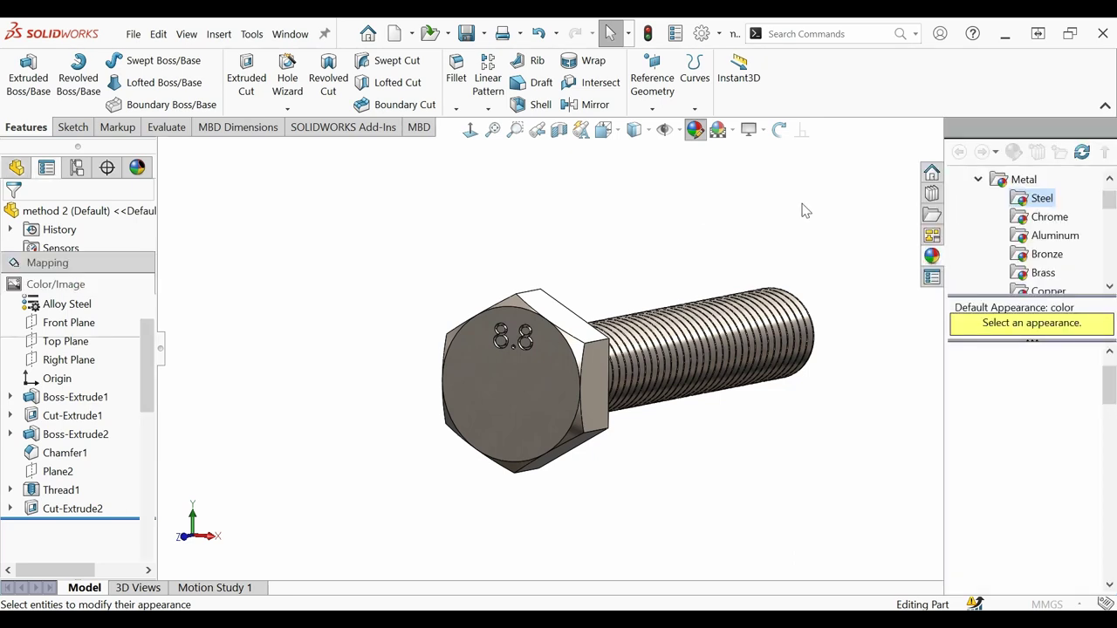
{"action": "left_click", "coordinate": [1042, 273]}
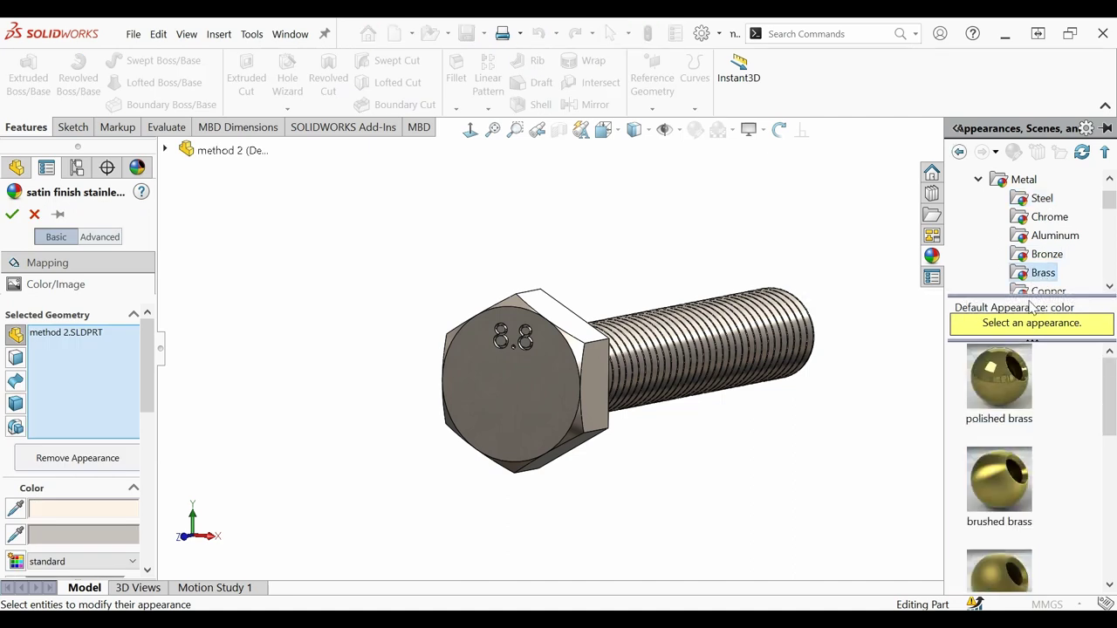
{"action": "left_click", "coordinate": [1010, 391]}
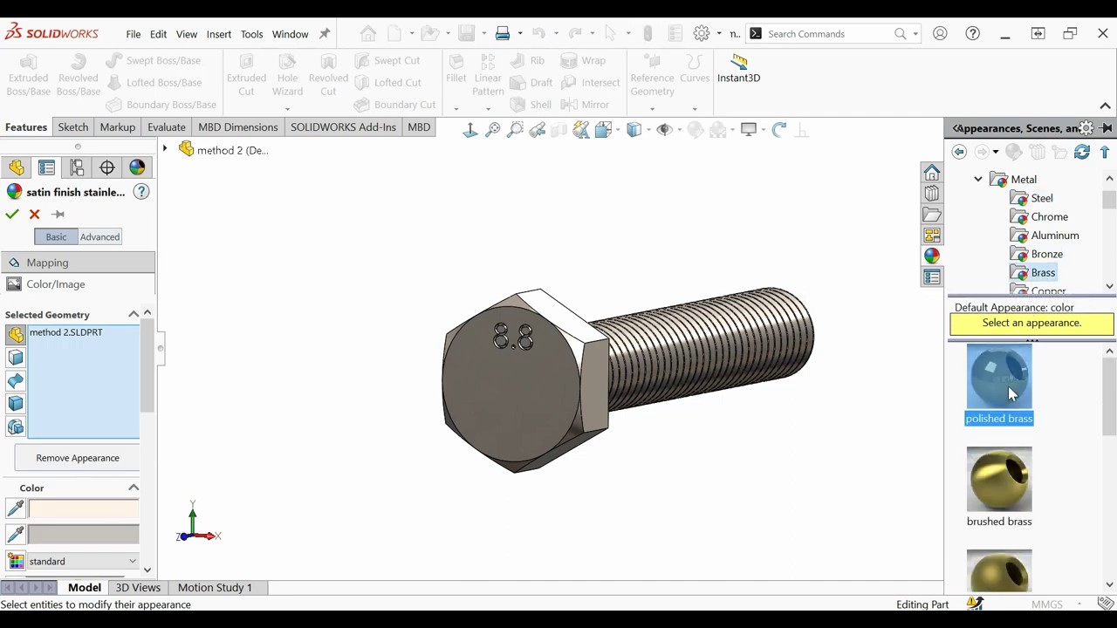
{"action": "left_click", "coordinate": [12, 214]}
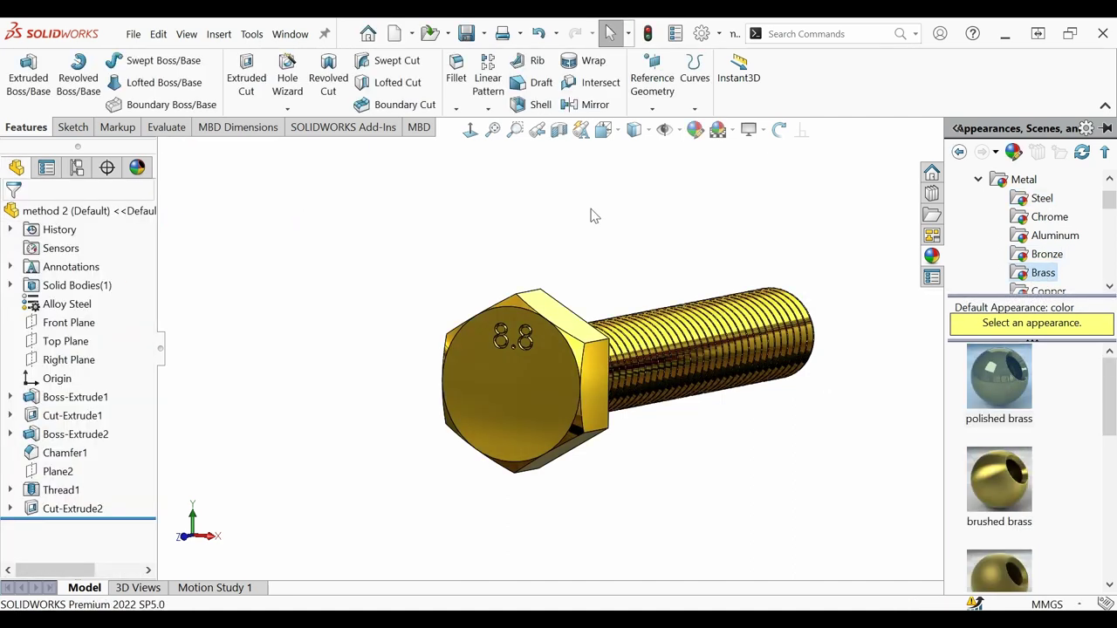
{"action": "middle_click_drag", "start_coordinate": [711, 249], "coordinate": [271, 341]}
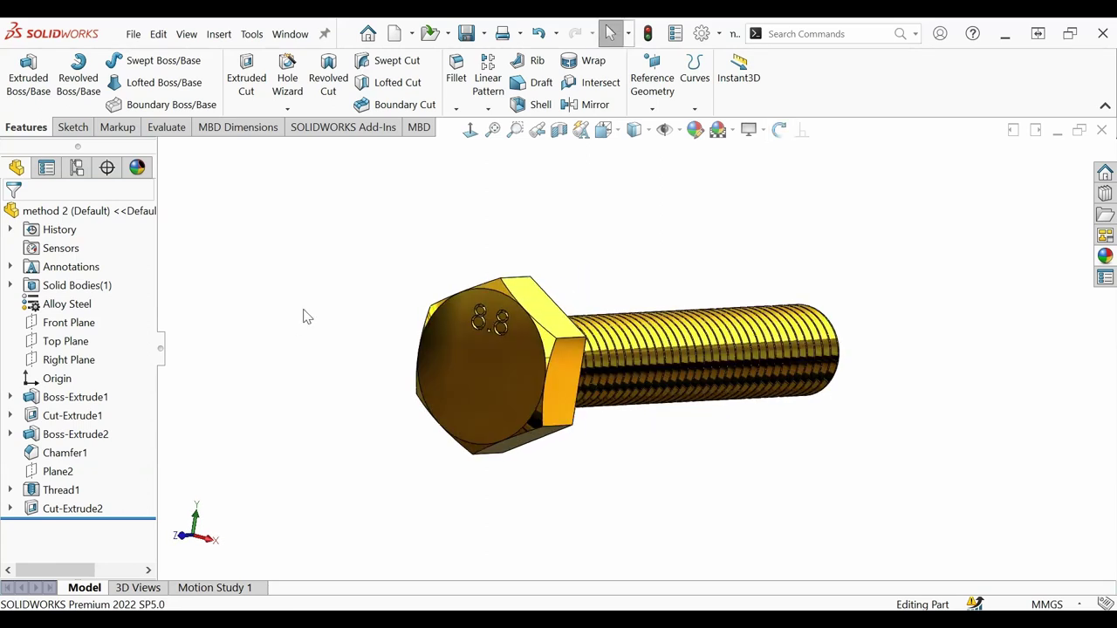
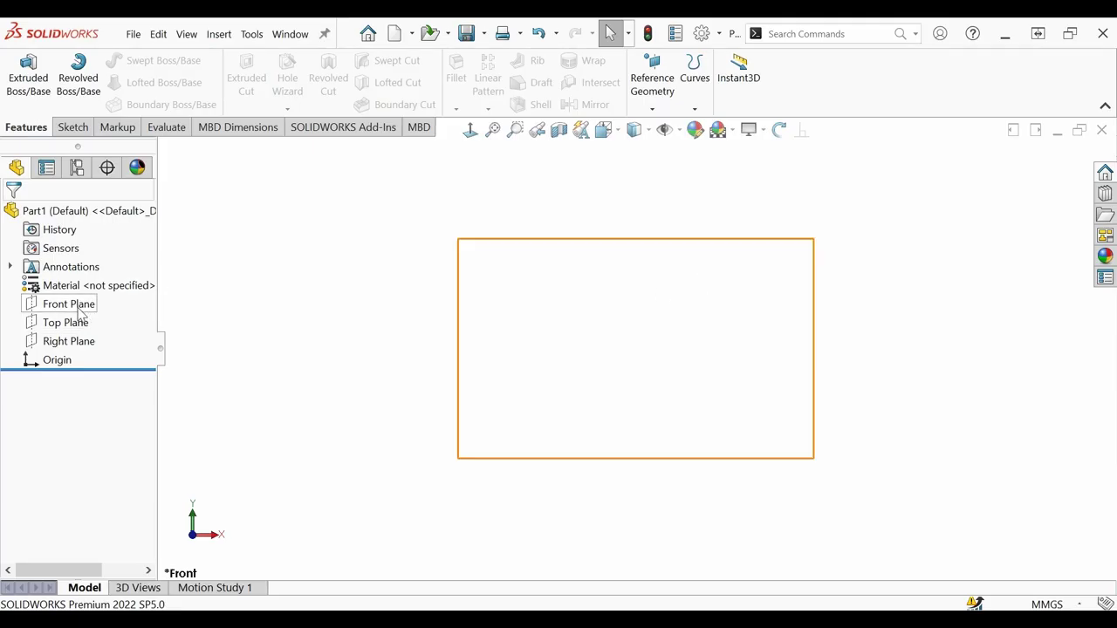
Return from the nut drawing PDF in Acrobat to the SOLIDWORKS part.
{"action": "left_click", "coordinate": [70, 304]}
Start a Front Plane sketch and draw a six-sided polygon centred on the origin.
{"action": "left_click", "coordinate": [90, 287]}
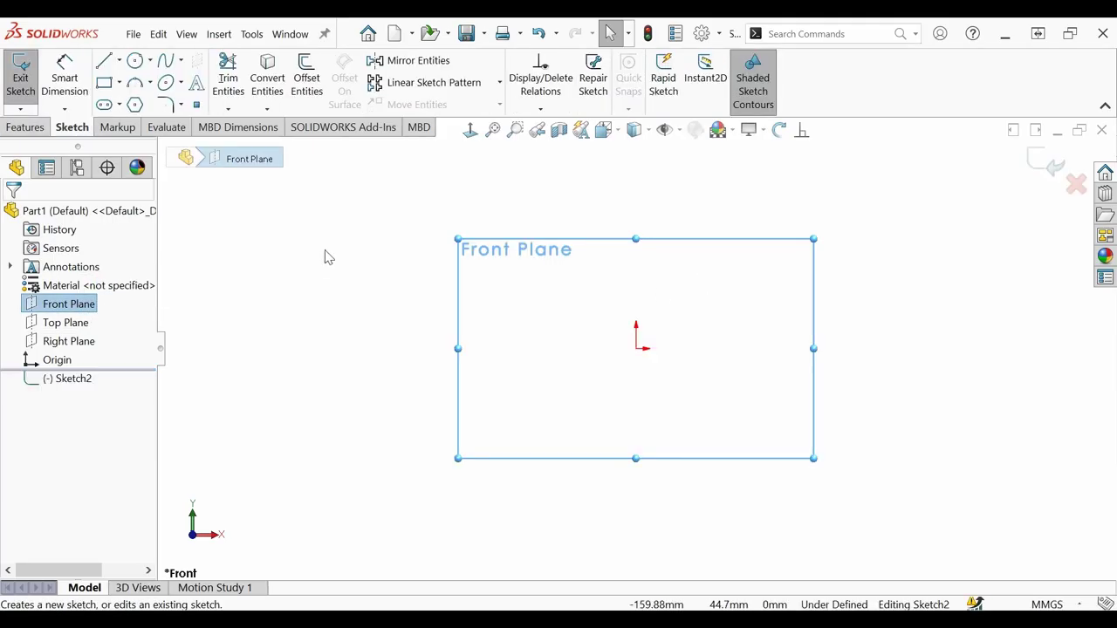
{"action": "left_click", "coordinate": [135, 104]}
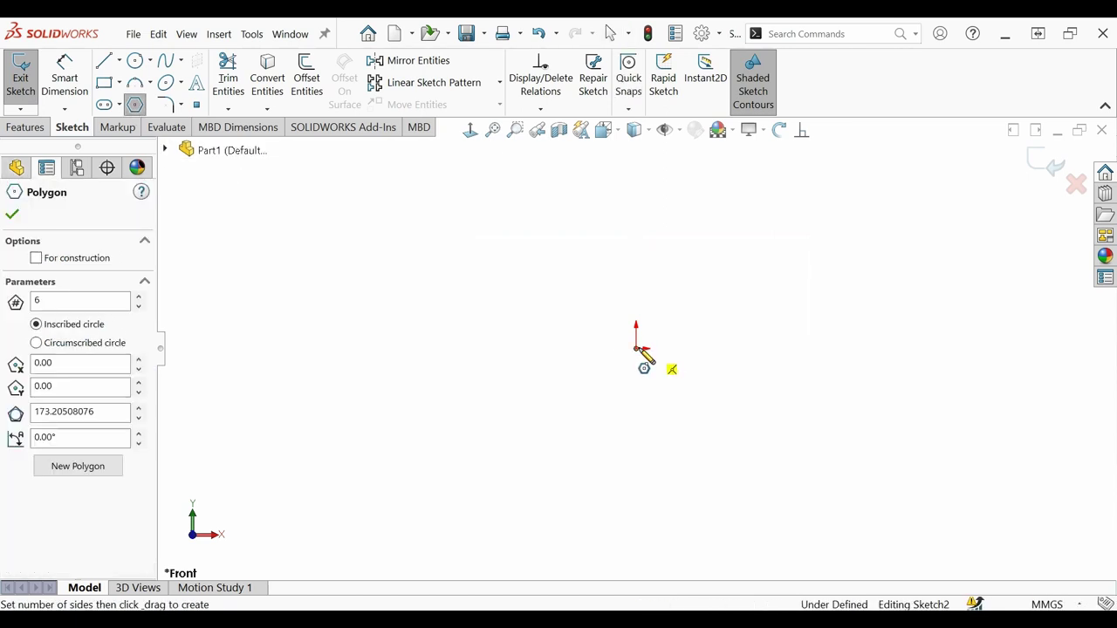
{"action": "mouse_move", "coordinate": [636, 347]}
{"action": "left_mouse_down"}
{"action": "mouse_move", "coordinate": [774, 294]}
{"action": "mouse_move", "coordinate": [768, 278]}
{"action": "left_mouse_up"}
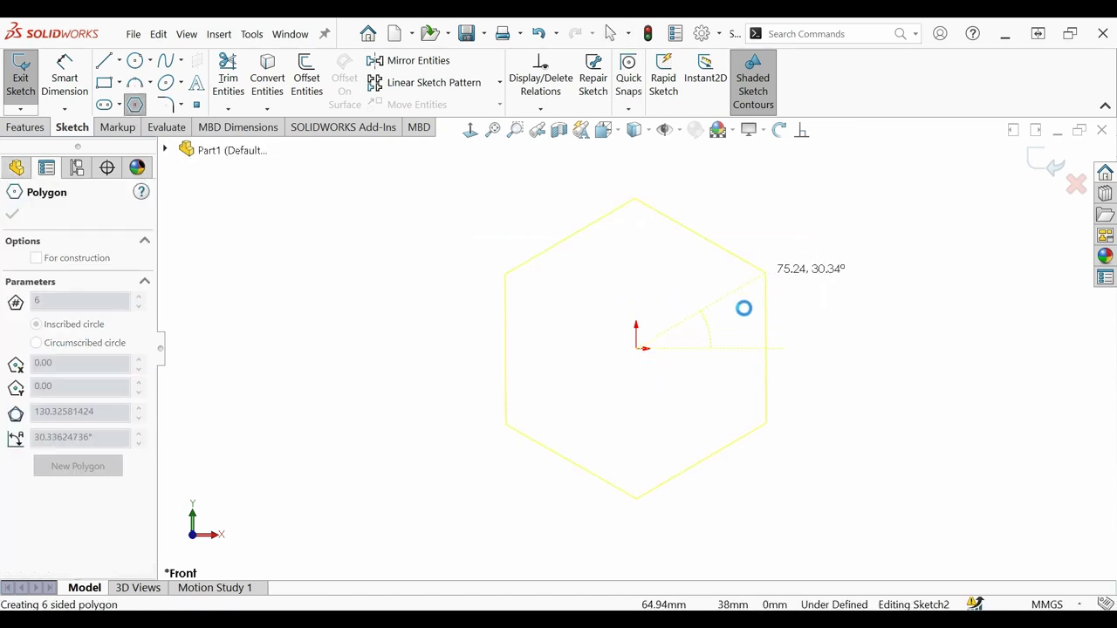
{"action": "key", "text": "Escape"}
Dimension the hexagon 17 mm across its left and right flats.
{"action": "left_click", "coordinate": [64, 78]}
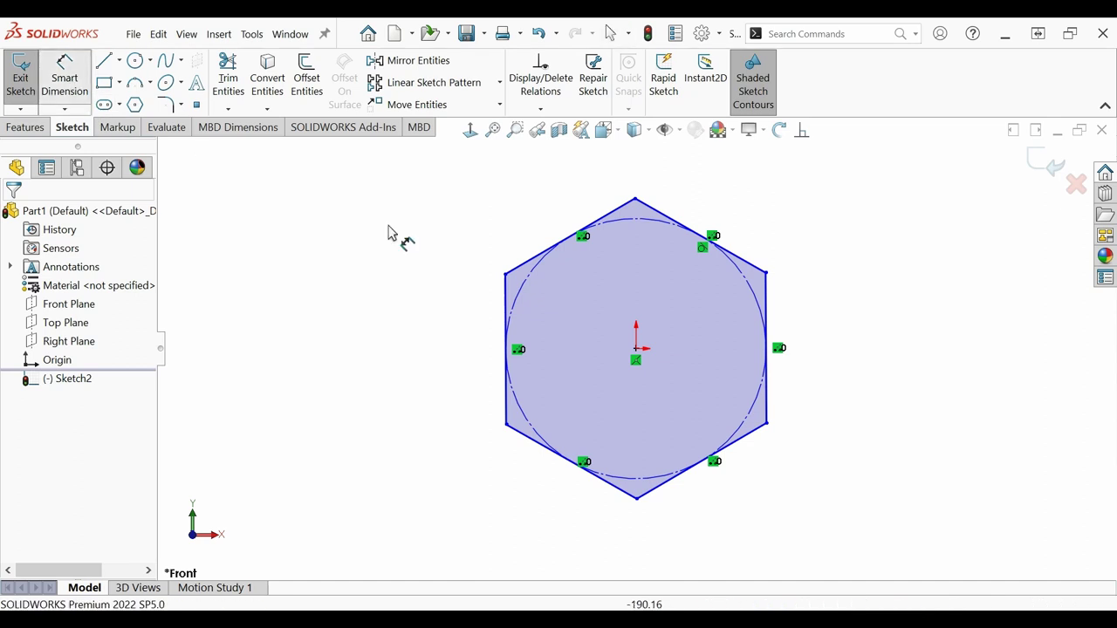
{"action": "left_click", "coordinate": [507, 301]}
{"action": "left_click", "coordinate": [766, 301]}
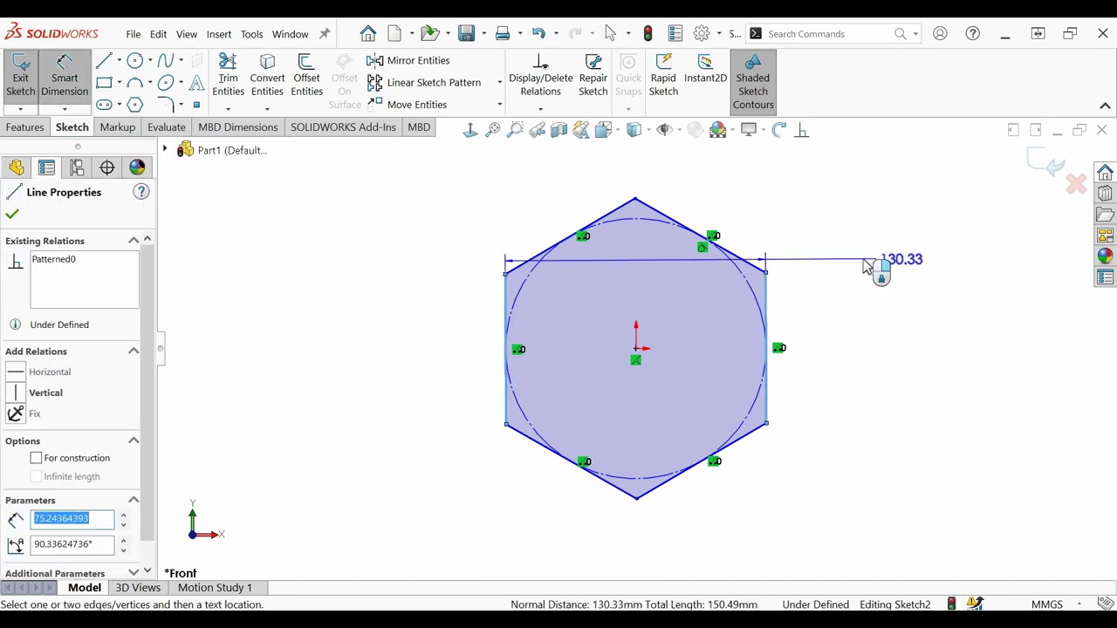
{"action": "left_click", "coordinate": [869, 265]}
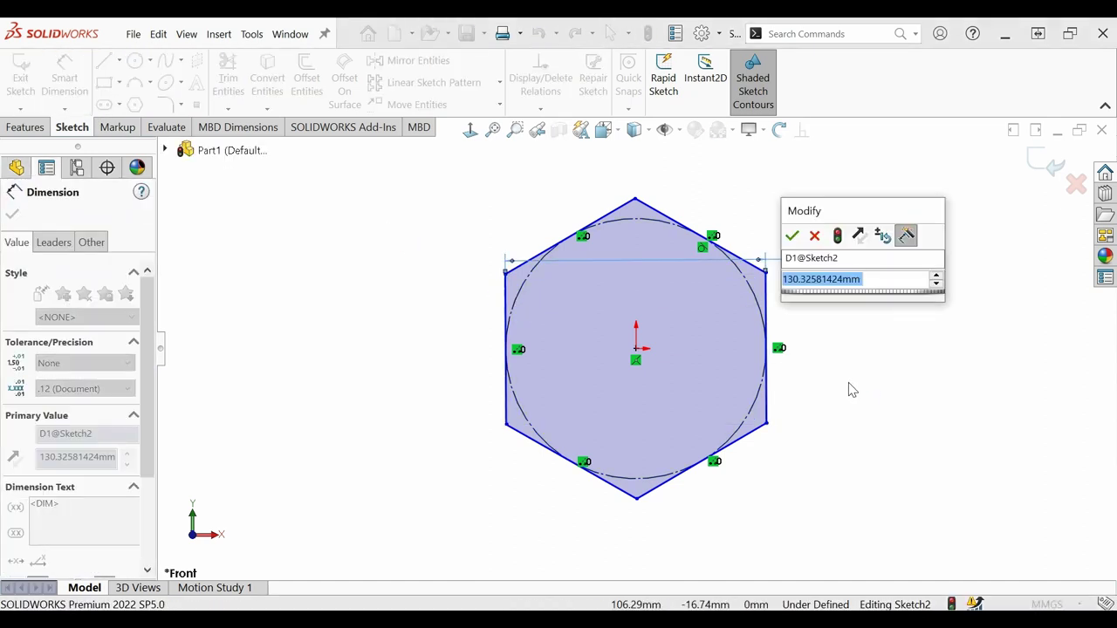
{"action": "type", "text": "17mm"}
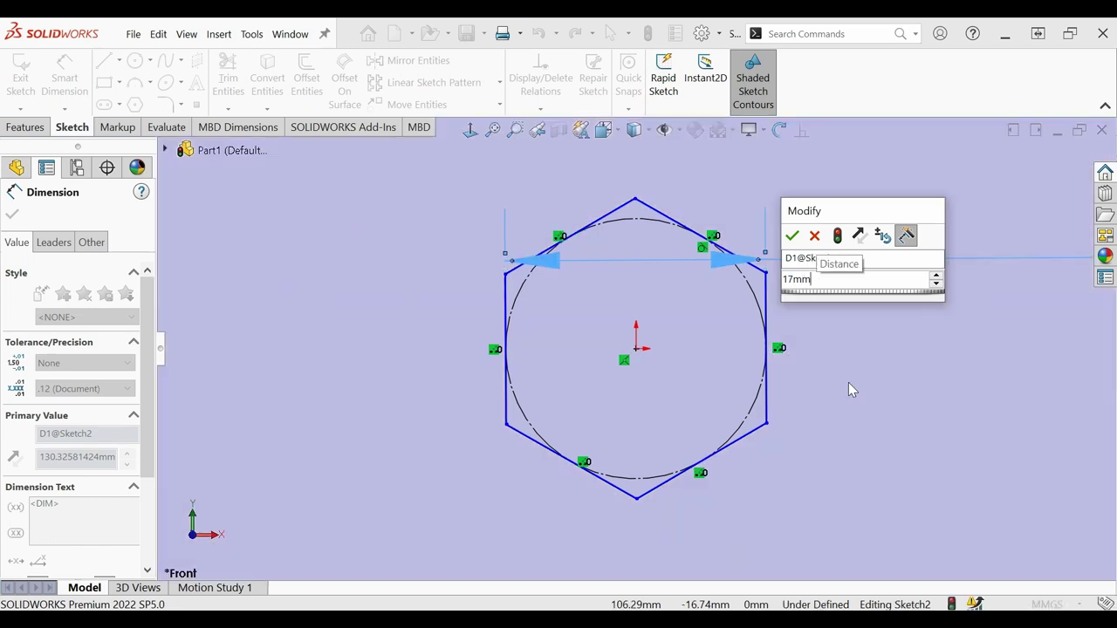
{"action": "key", "text": "Return"}
{"action": "key", "text": "Escape"}
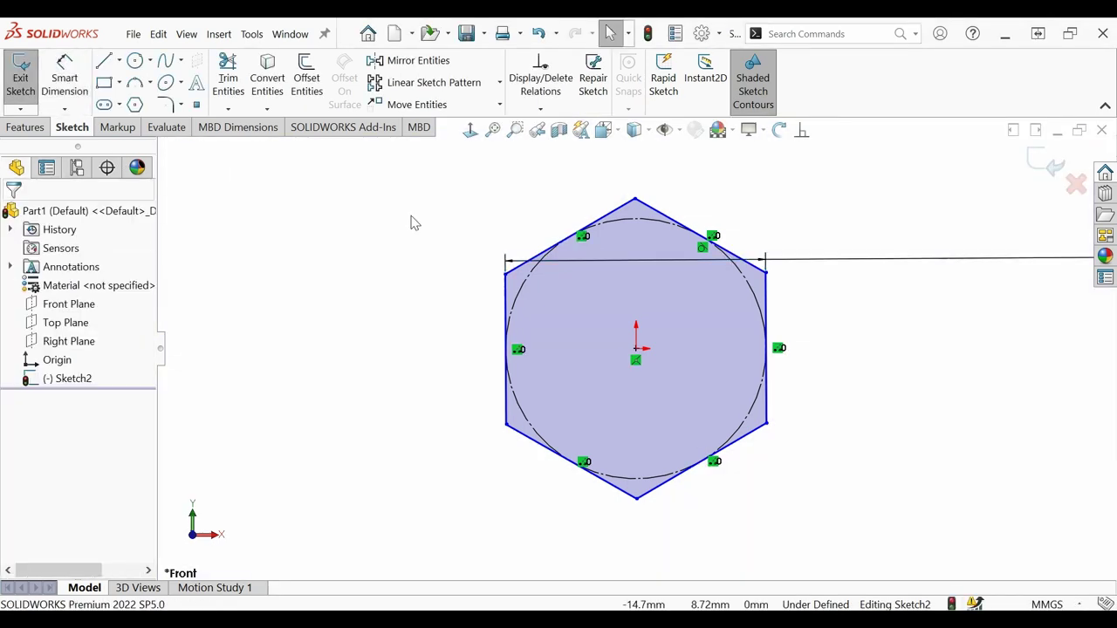
Add a Vertical relation between the hexagon's centre point and top vertex.
{"action": "left_click", "coordinate": [802, 131]}
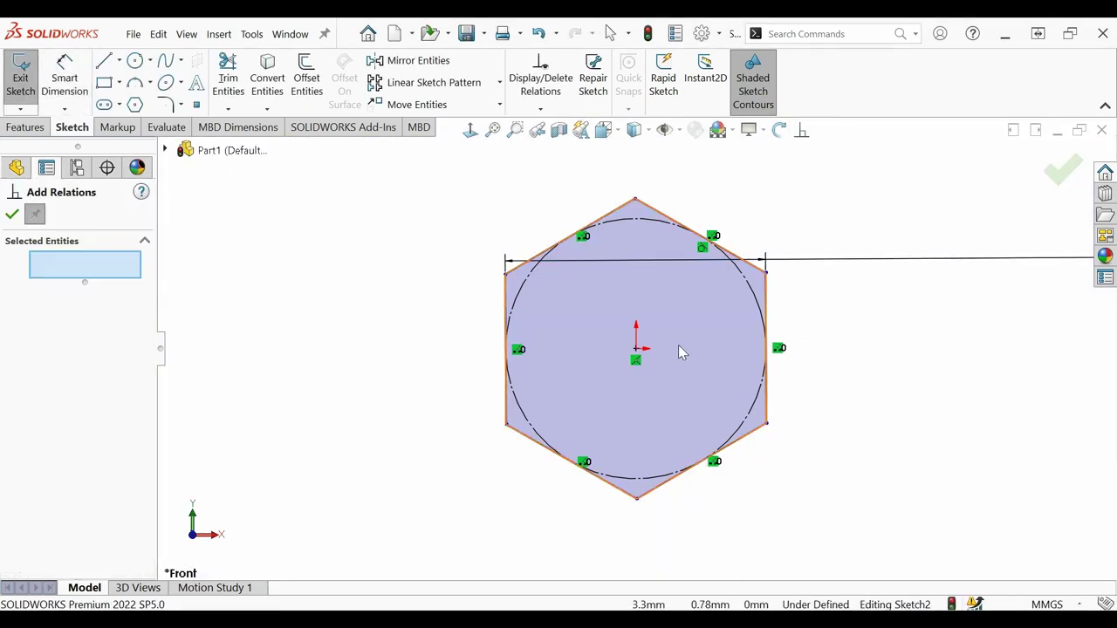
{"action": "left_click", "coordinate": [637, 349]}
{"action": "left_click", "coordinate": [635, 200]}
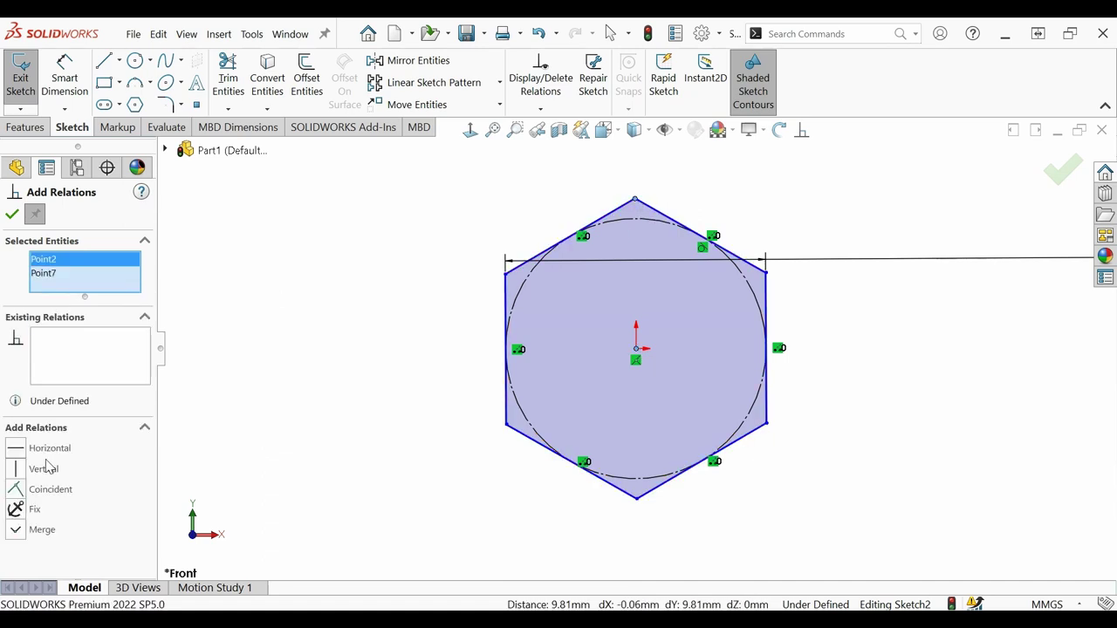
{"action": "left_click", "coordinate": [40, 469]}
{"action": "left_click", "coordinate": [11, 214]}
Move the 17.00 dimension closer to the hexagon and start an extrusion of the sketch.
{"action": "scroll", "coordinate": [905, 314], "scroll_direction": "up", "scroll_amount": 3}
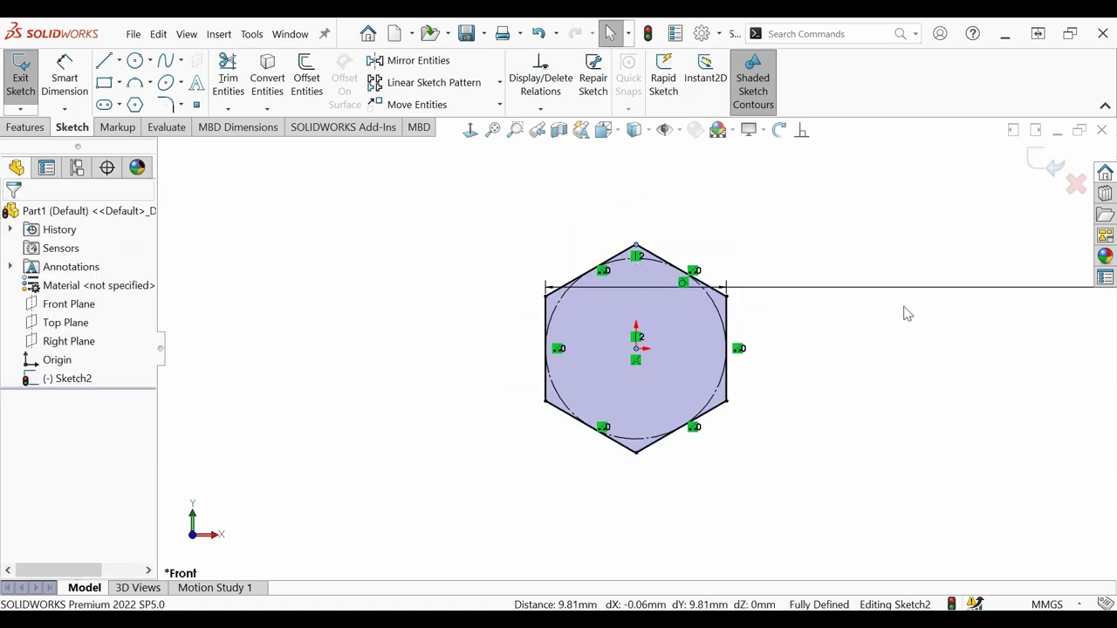
{"action": "left_click_drag", "start_coordinate": [1051, 305], "coordinate": [777, 325]}
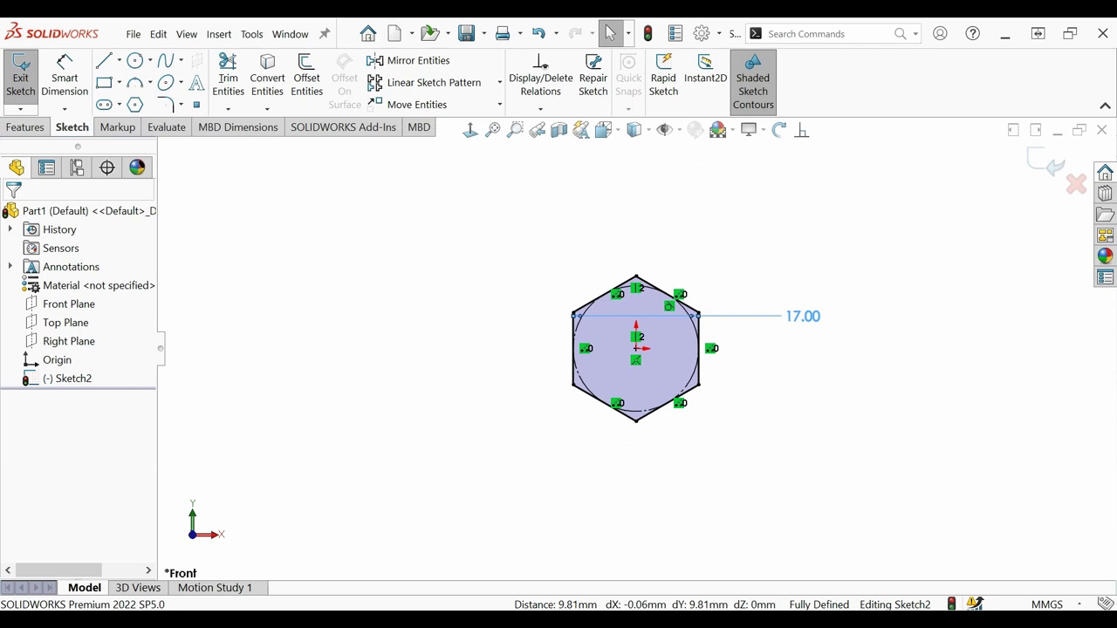
{"action": "middle_click_drag", "start_coordinate": [808, 357], "coordinate": [742, 384]}
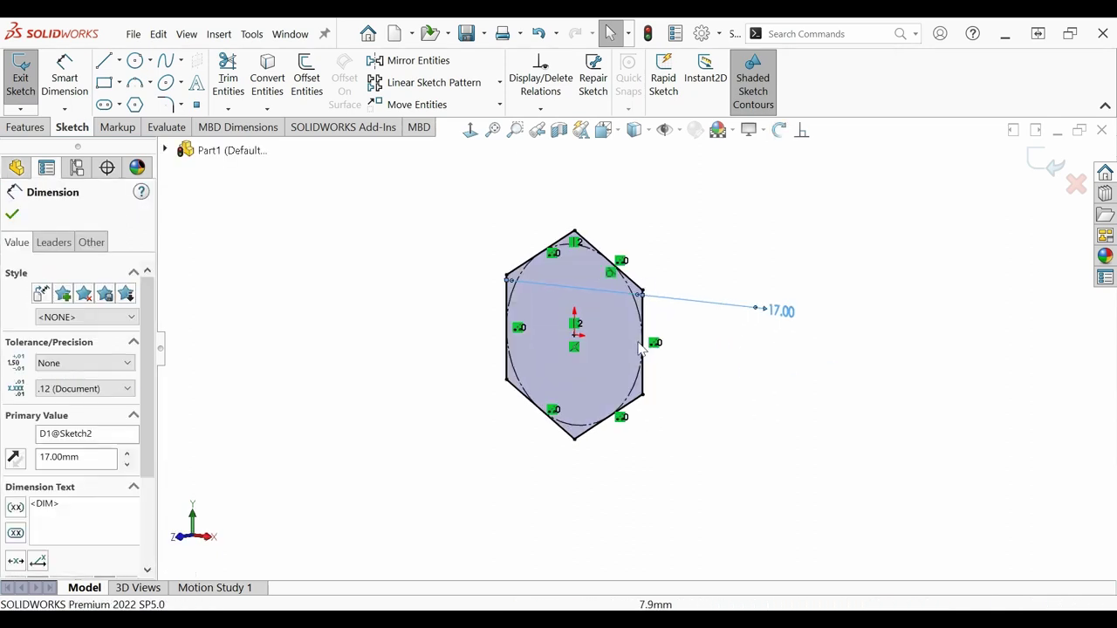
{"action": "left_click", "coordinate": [12, 217]}
{"action": "left_click", "coordinate": [28, 129]}
{"action": "left_click", "coordinate": [28, 75]}
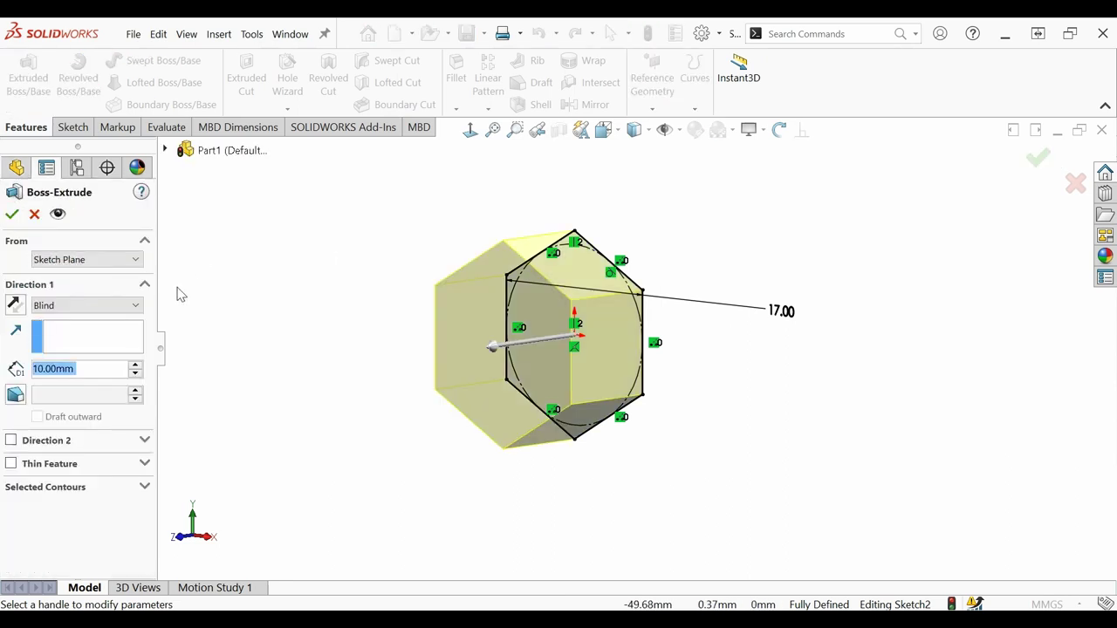
Extrude the hexagon 8 mm and assign Alloy Steel as the part material.
{"action": "type", "text": "8"}
{"action": "left_click", "coordinate": [12, 216]}
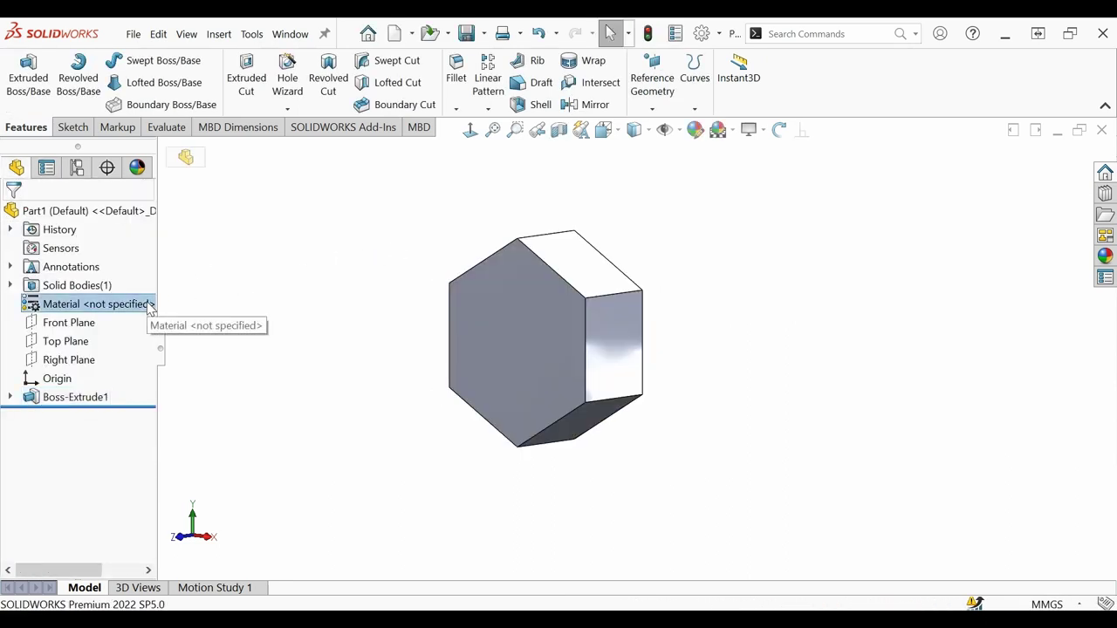
{"action": "right_click", "coordinate": [150, 307]}
{"action": "left_click", "coordinate": [177, 243]}
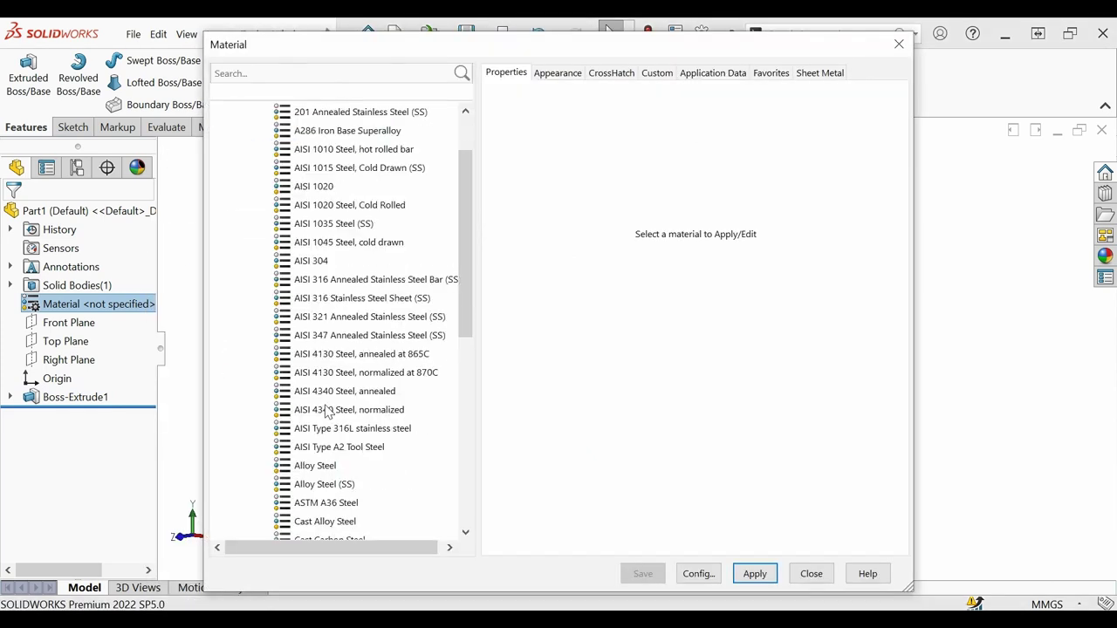
{"action": "scroll", "coordinate": [323, 384], "scroll_direction": "down", "scroll_amount": 2}
{"action": "left_click", "coordinate": [318, 353]}
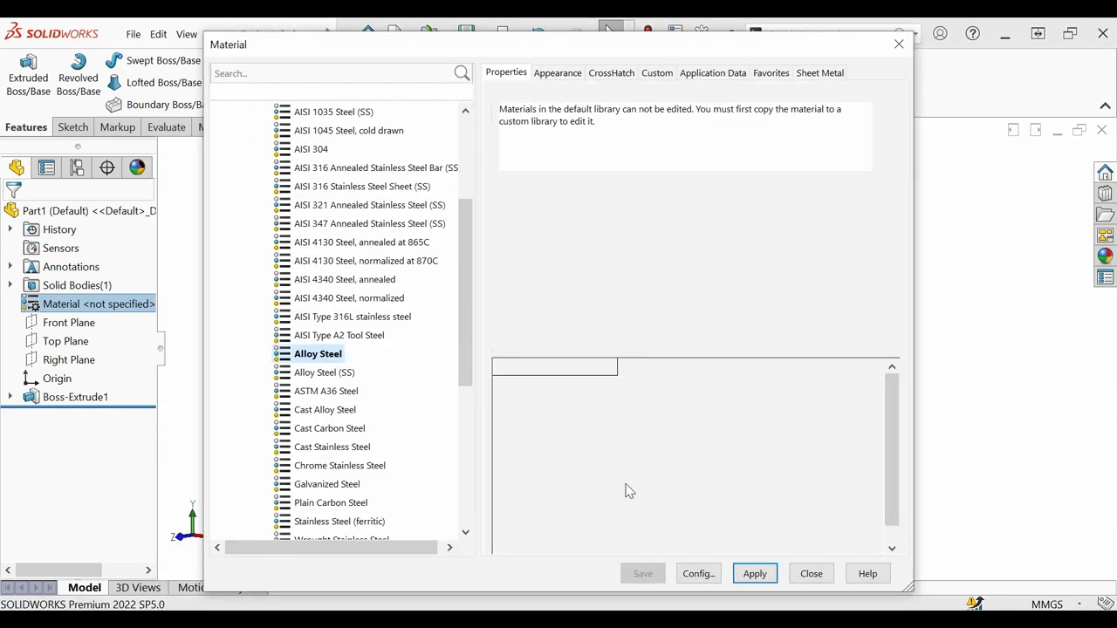
{"action": "left_click", "coordinate": [756, 573]}
{"action": "left_click", "coordinate": [810, 573]}
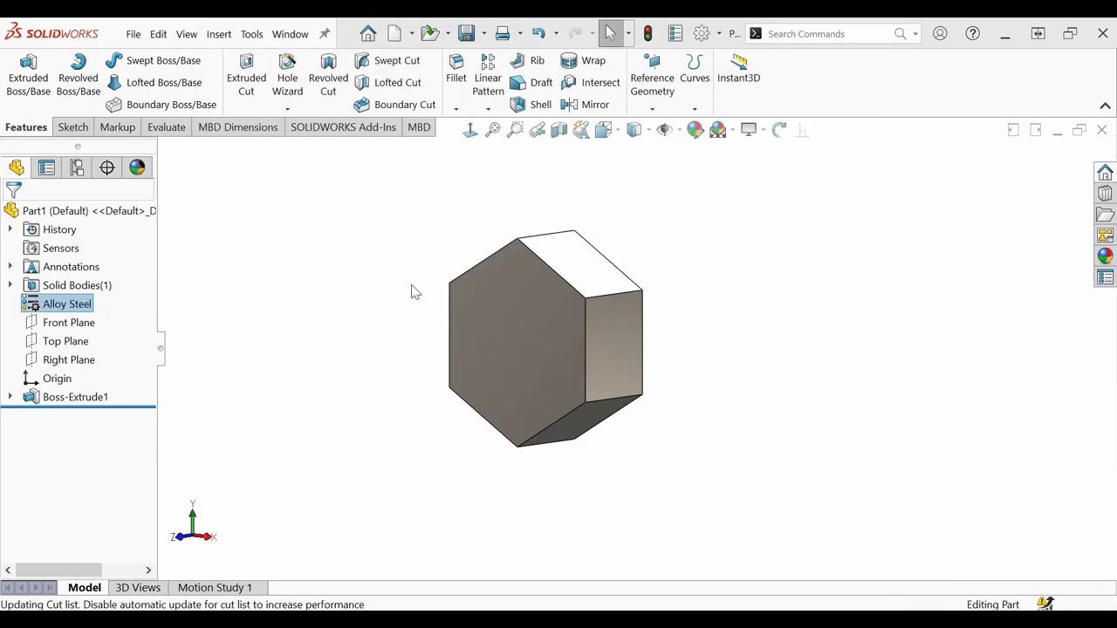
{"action": "scroll", "coordinate": [414, 291], "scroll_direction": "down", "scroll_amount": 1}
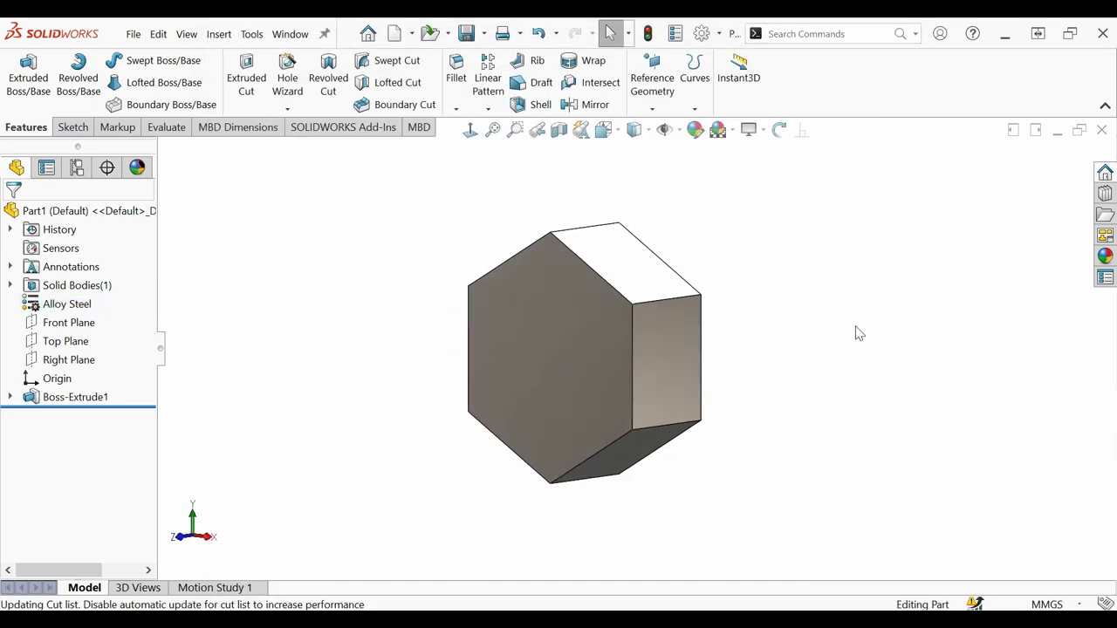
Sketch on the hexagon's front face and draw a circle centred on the origin.
{"action": "left_click", "coordinate": [572, 330]}
{"action": "left_click", "coordinate": [628, 287]}
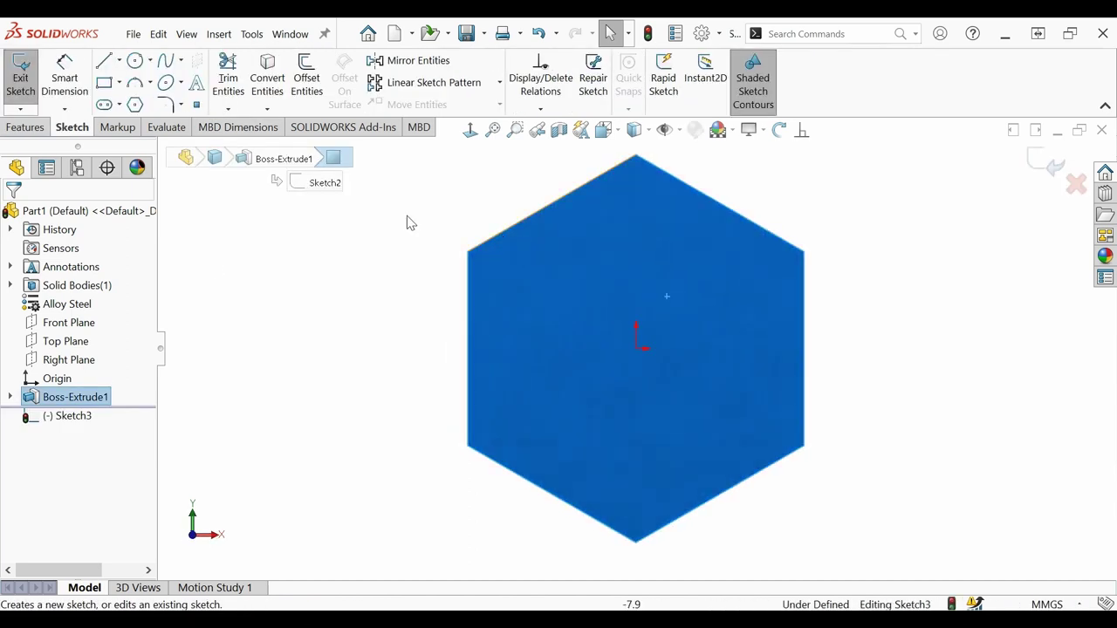
{"action": "left_click", "coordinate": [134, 62]}
{"action": "left_click", "coordinate": [636, 347]}
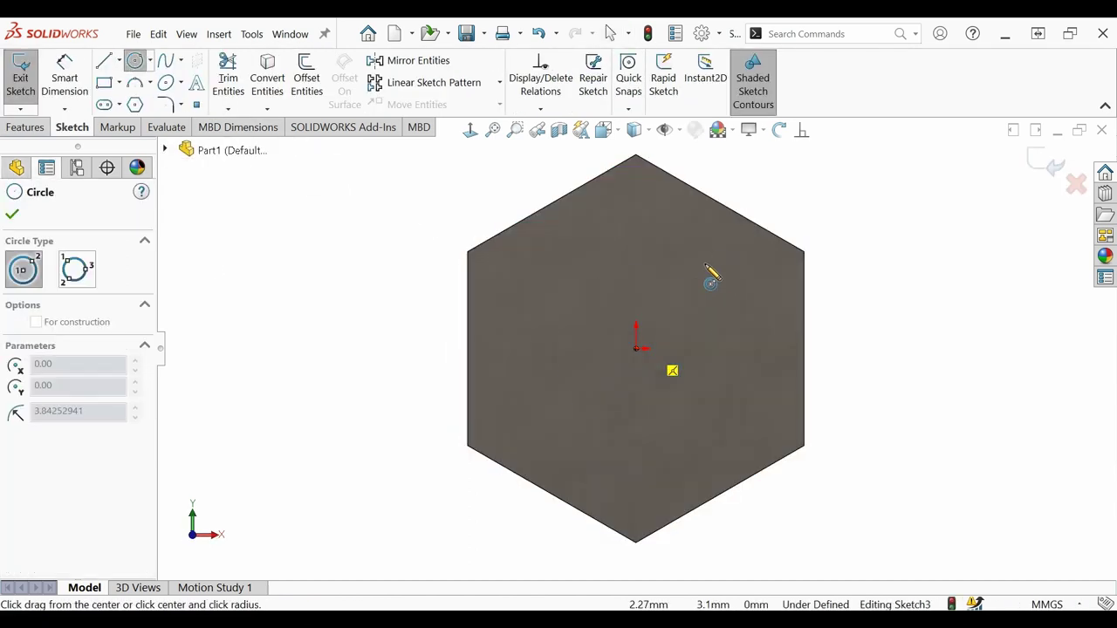
{"action": "left_click", "coordinate": [740, 255]}
{"action": "key", "text": "Escape"}
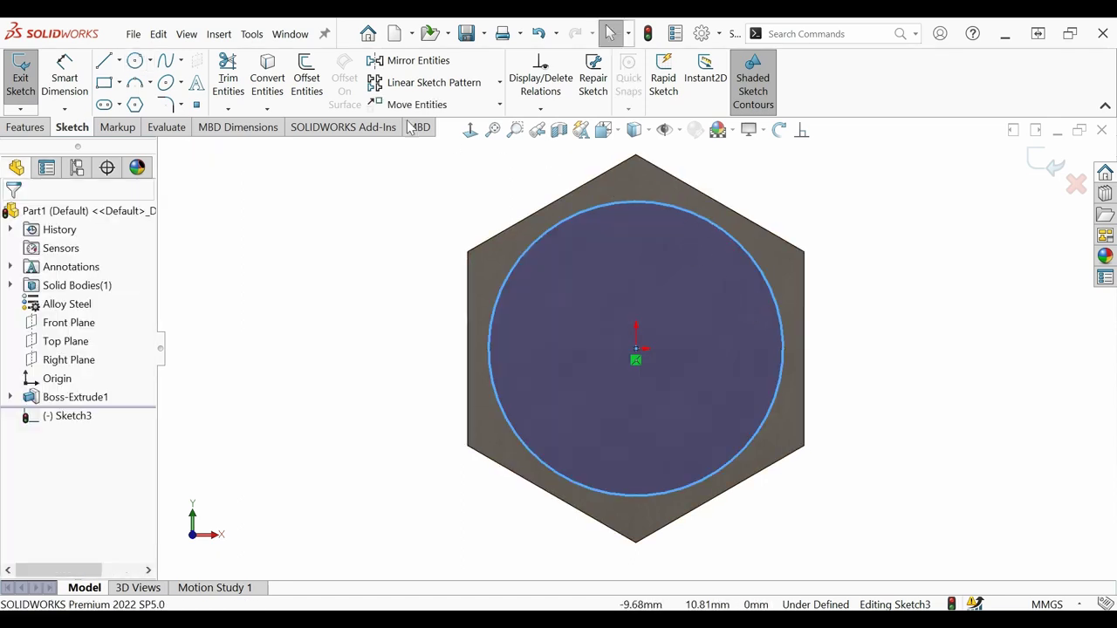
Convert the hexagon's top-right edge into a sketch line.
{"action": "left_click", "coordinate": [268, 83]}
{"action": "left_click", "coordinate": [653, 167]}
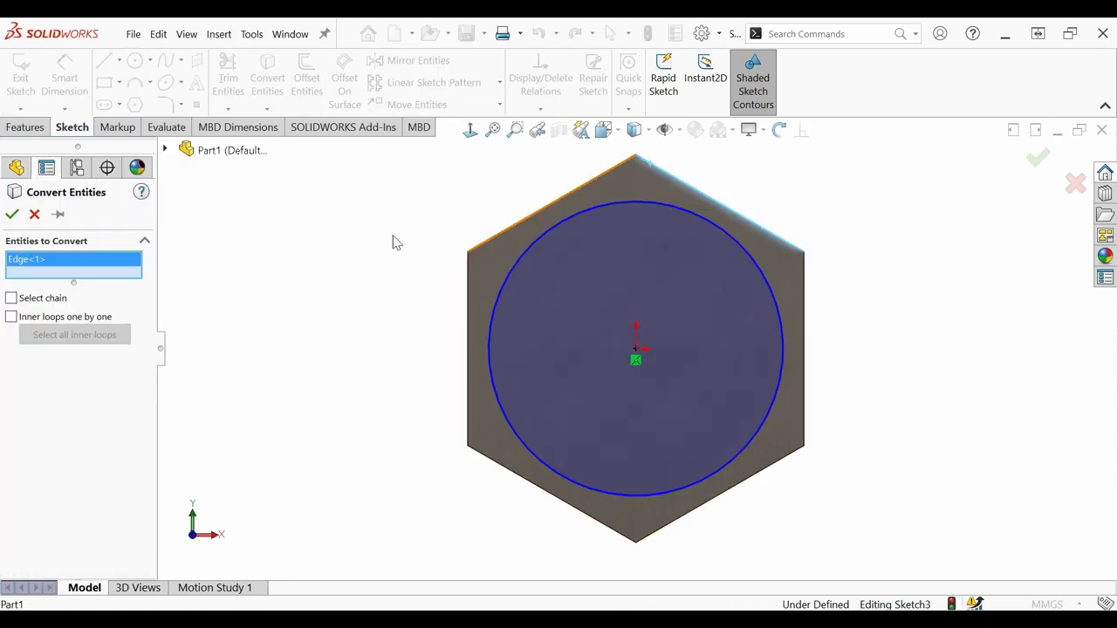
{"action": "left_click", "coordinate": [12, 214]}
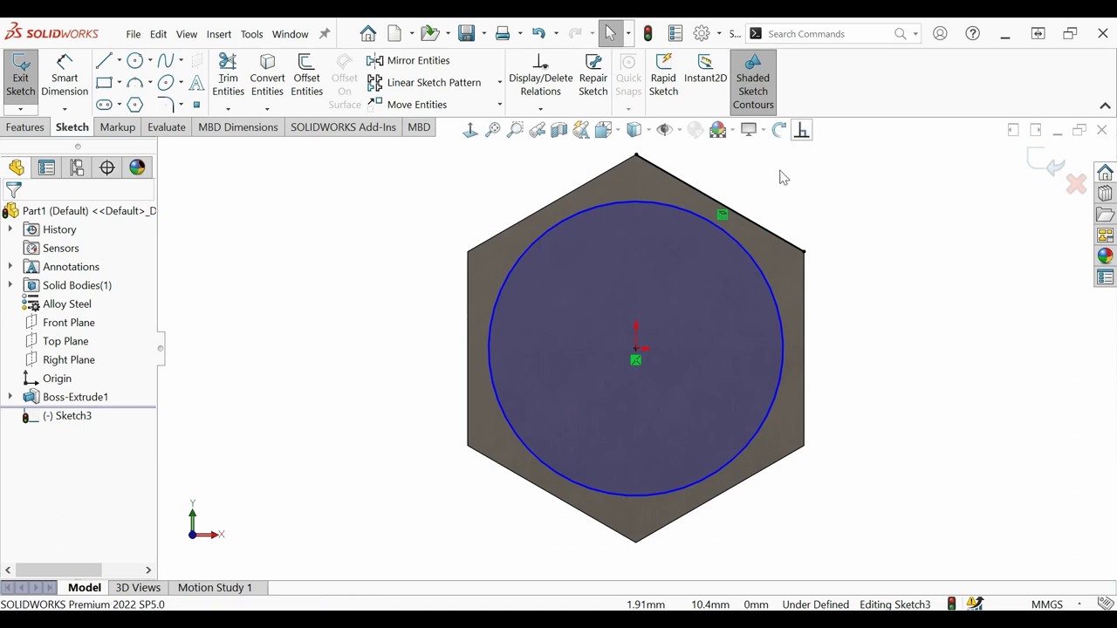
Make the circle tangent to the projected top-right hexagon line.
{"action": "key", "text": "ctrl+4"}
{"action": "left_click", "coordinate": [615, 205]}
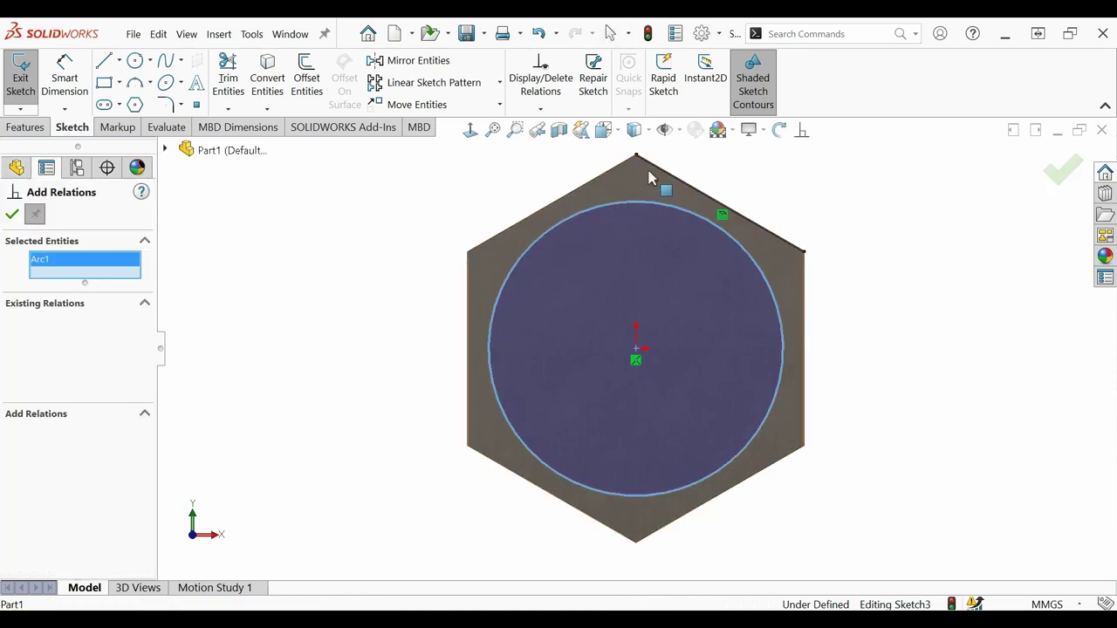
{"action": "left_click", "coordinate": [659, 177]}
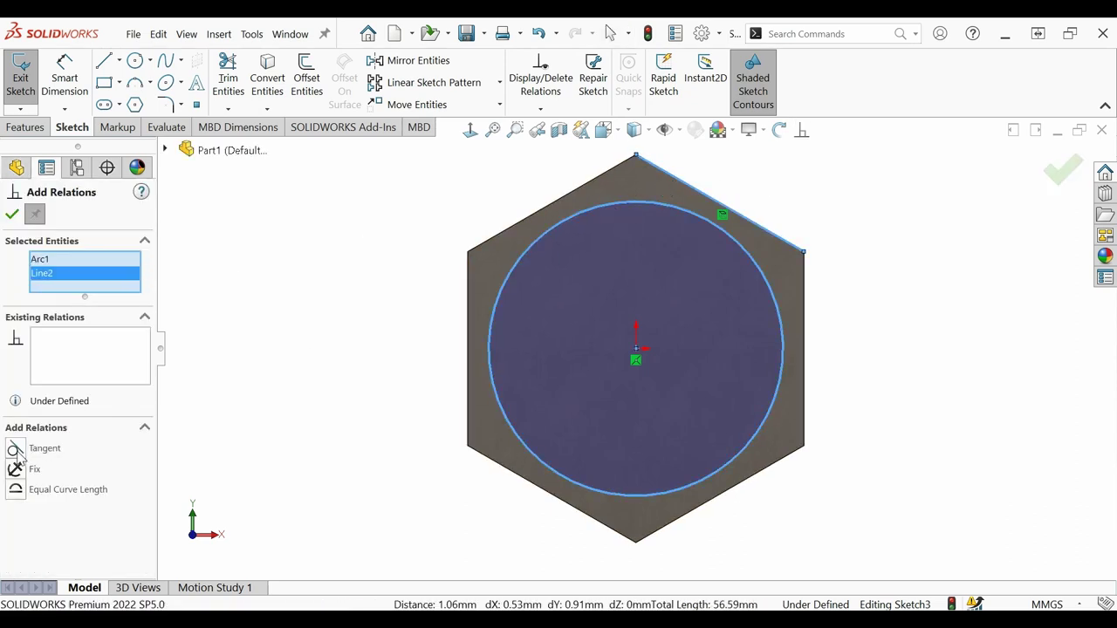
{"action": "left_click", "coordinate": [14, 449]}
{"action": "left_click", "coordinate": [12, 215]}
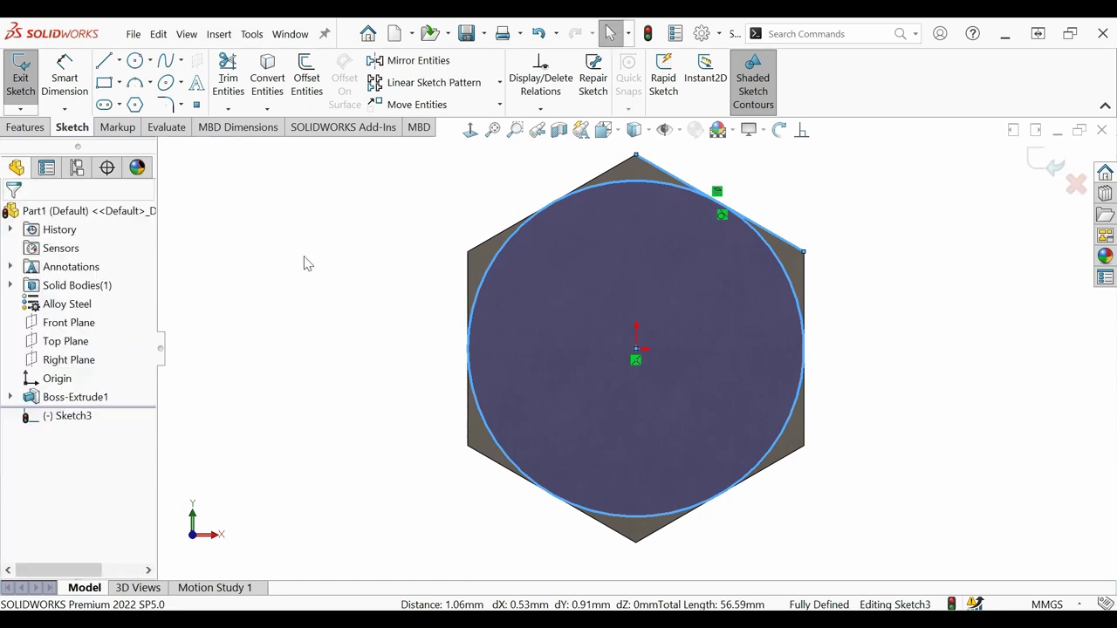
{"action": "left_click", "coordinate": [364, 305]}
{"action": "middle_click_drag", "start_coordinate": [364, 304], "coordinate": [340, 240]}
{"action": "left_click", "coordinate": [26, 127]}
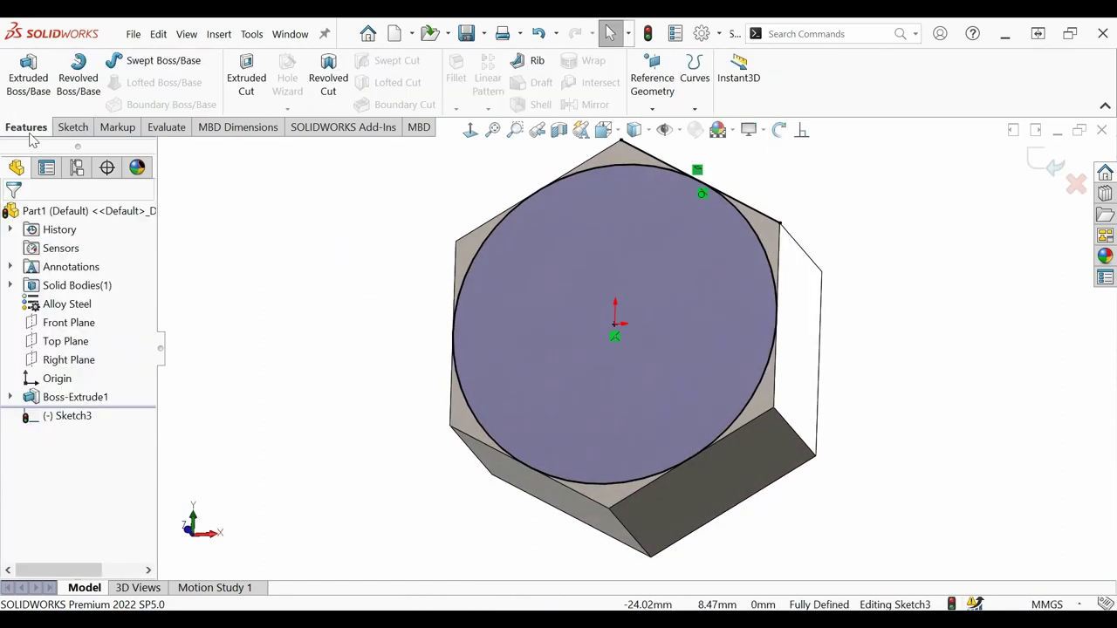
Set up an extruded cut from the Sketch3 circle region with an outward draft.
{"action": "left_click", "coordinate": [247, 80]}
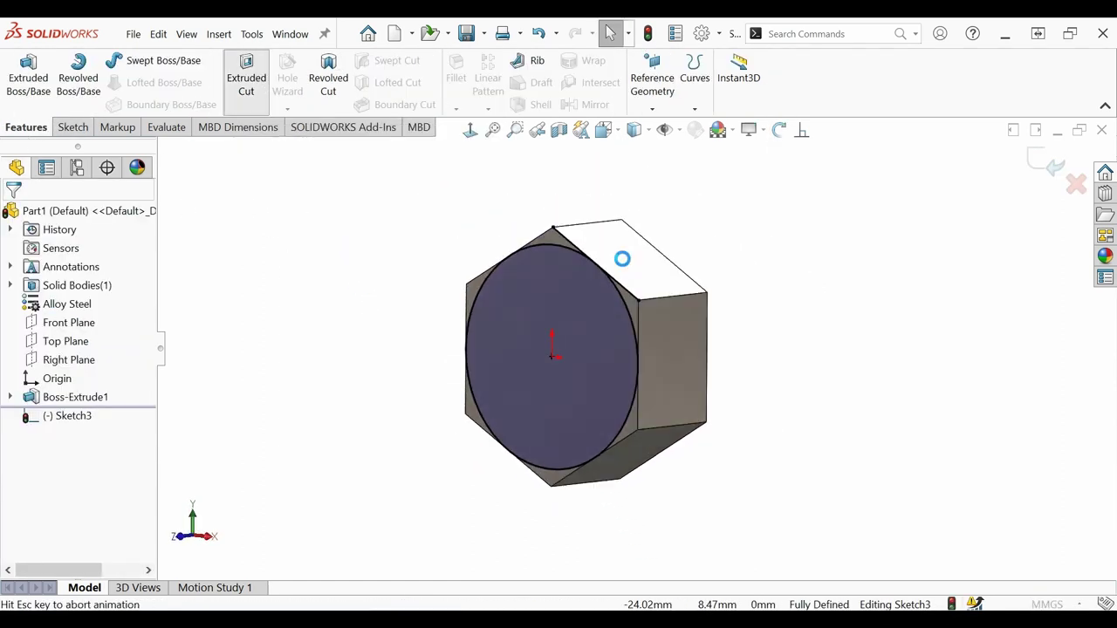
{"action": "left_click", "coordinate": [524, 311]}
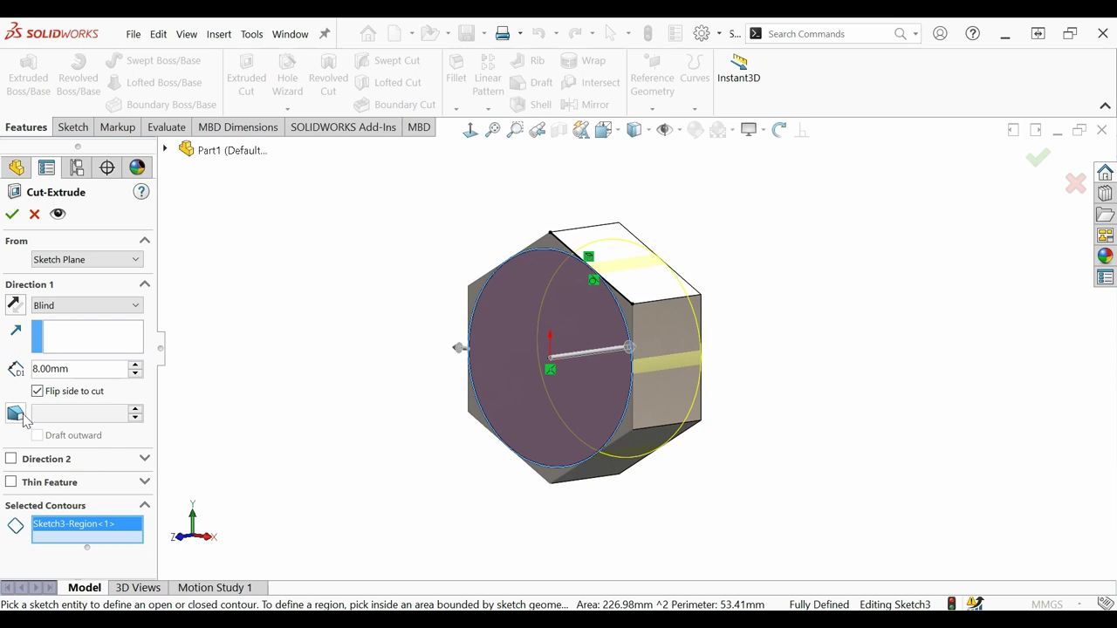
{"action": "left_click", "coordinate": [17, 415]}
{"action": "middle_click_drag", "start_coordinate": [395, 412], "coordinate": [358, 378]}
{"action": "left_click", "coordinate": [38, 435]}
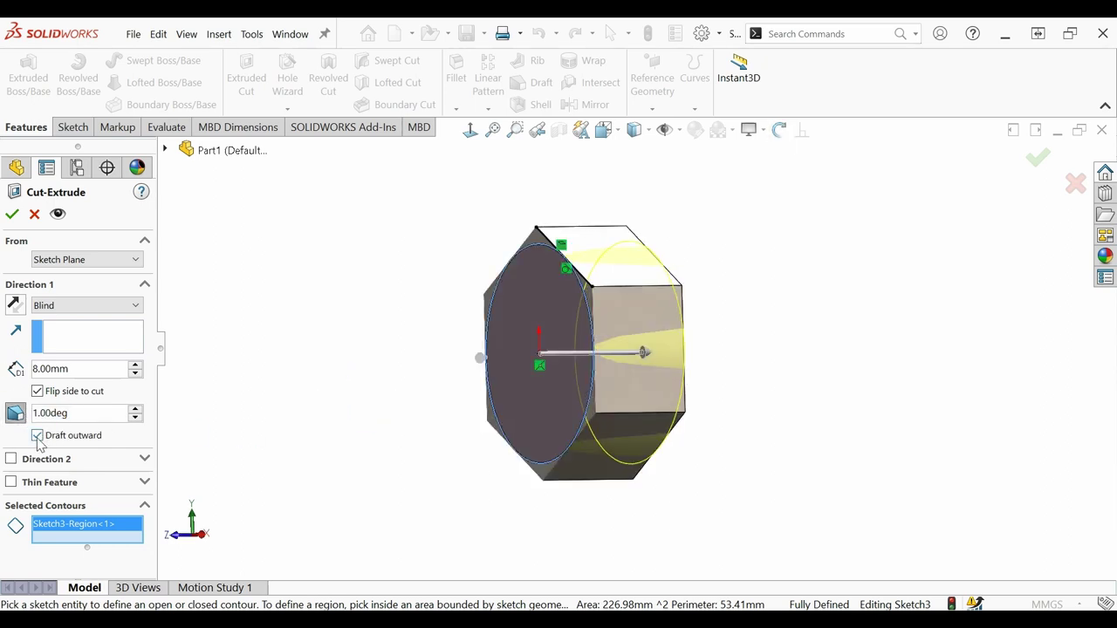
Raise the draft angle to 55° and confirm the chamfer cut.
{"action": "left_click", "coordinate": [135, 410]}
{"action": "left_click", "coordinate": [135, 410]}
{"action": "left_click", "coordinate": [136, 410]}
{"action": "left_click", "coordinate": [135, 410]}
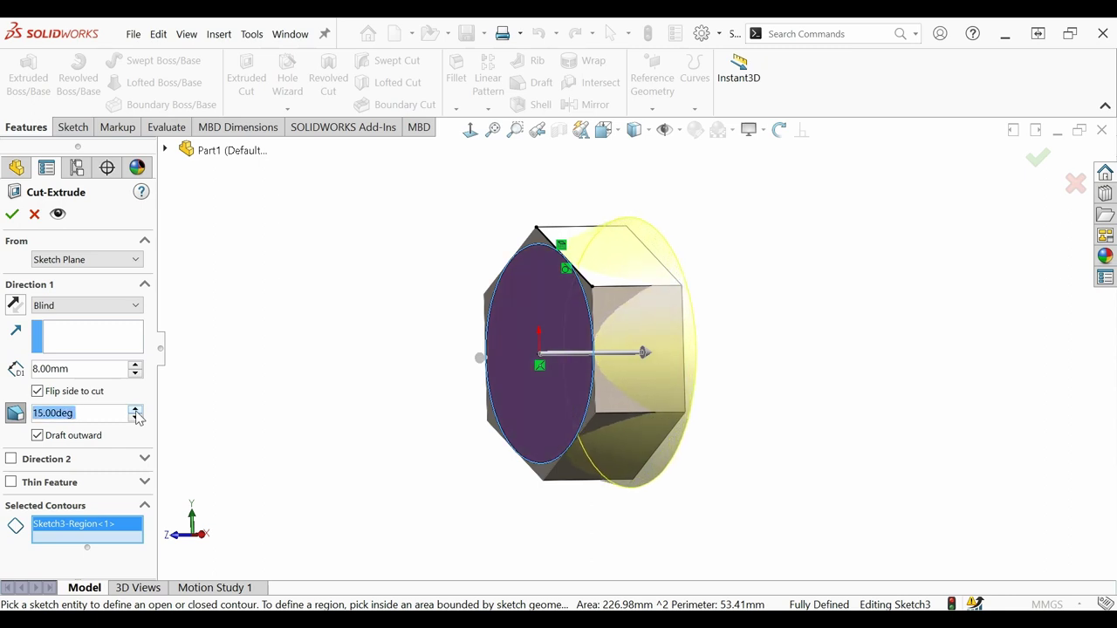
{"action": "left_click", "coordinate": [136, 409]}
{"action": "left_click", "coordinate": [136, 409]}
{"action": "left_click", "coordinate": [135, 410]}
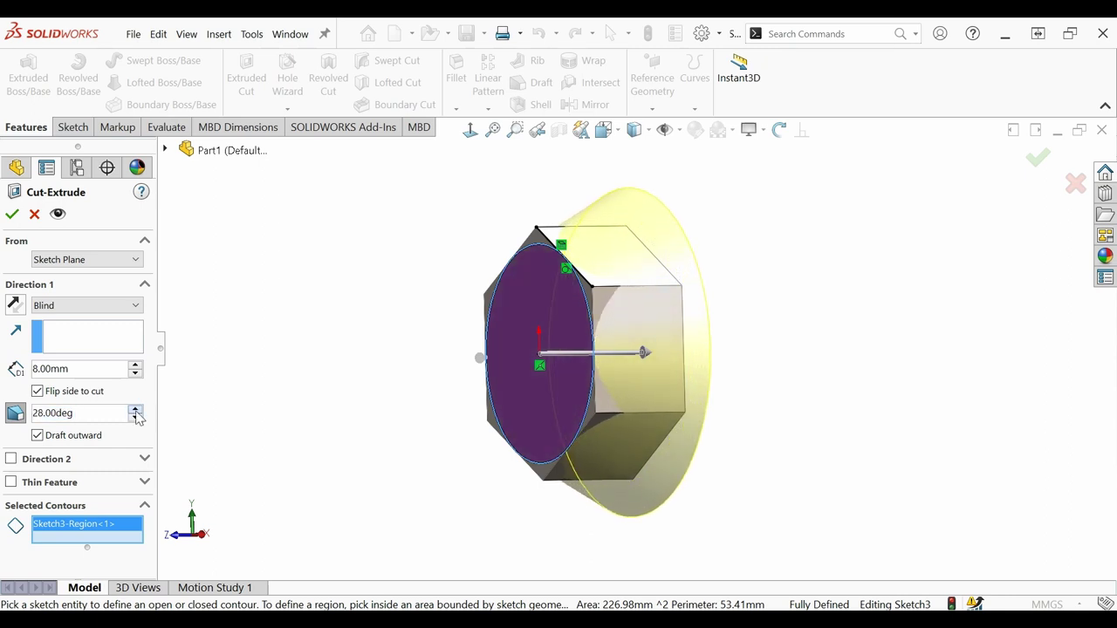
{"action": "left_click", "coordinate": [135, 410]}
{"action": "left_click", "coordinate": [135, 410]}
{"action": "left_click", "coordinate": [135, 410]}
{"action": "left_click", "coordinate": [135, 410]}
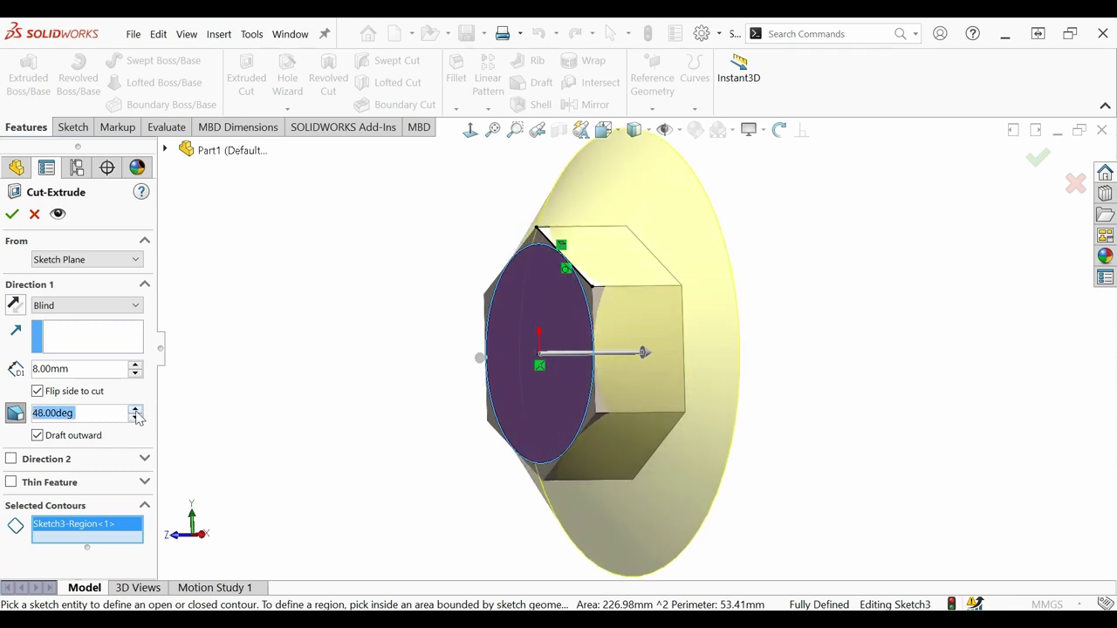
{"action": "left_click", "coordinate": [135, 411]}
{"action": "left_click", "coordinate": [136, 410]}
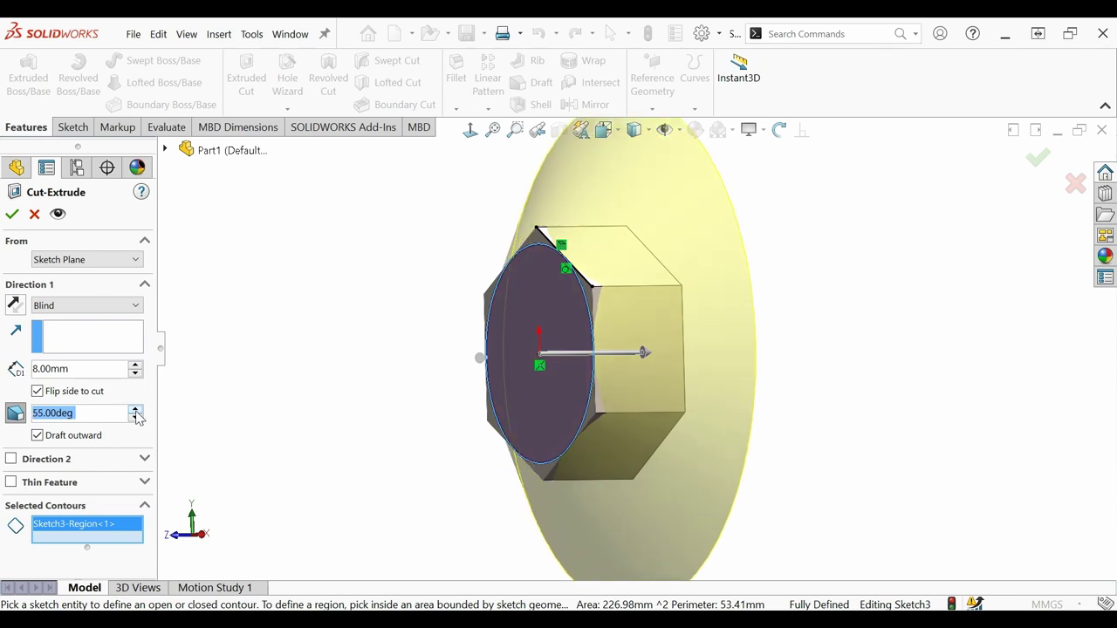
{"action": "left_click", "coordinate": [14, 217]}
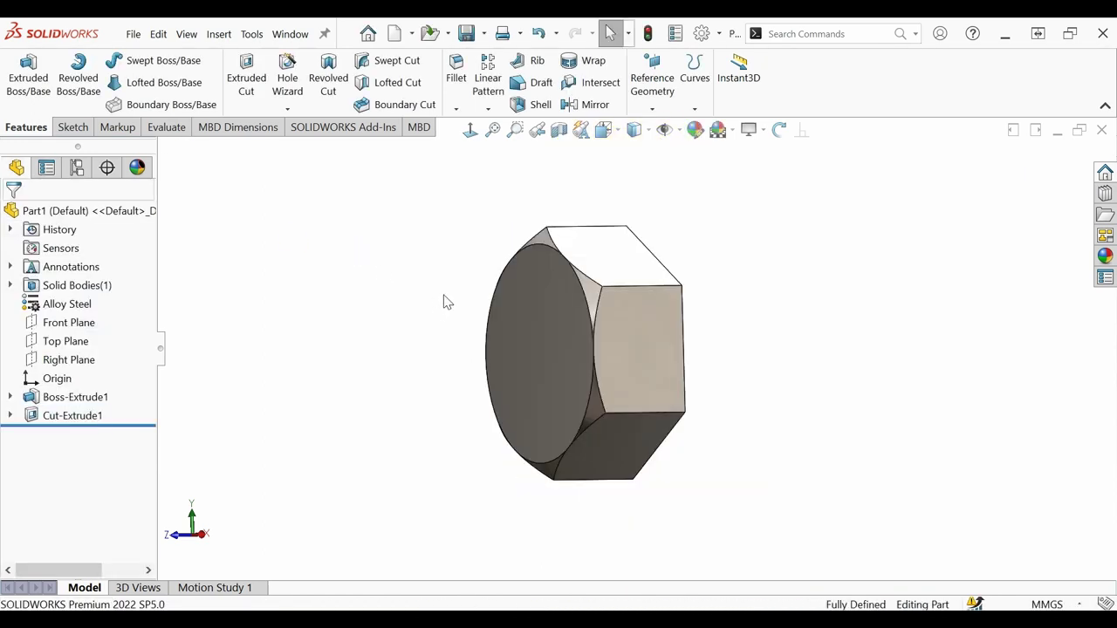
Rotate, zoom and orbit the nut to inspect the chamfered corners from several sides.
{"action": "mouse_move", "coordinate": [729, 264]}
{"action": "middle_mouse_down"}
{"action": "mouse_move", "coordinate": [648, 232]}
{"action": "mouse_move", "coordinate": [714, 258]}
{"action": "middle_mouse_up"}
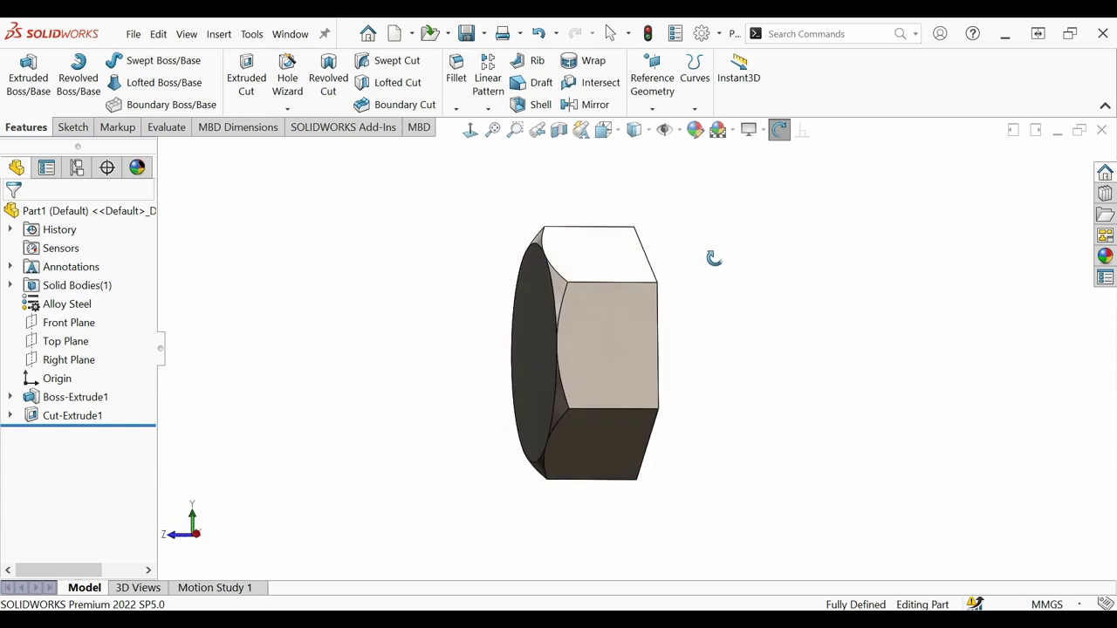
{"action": "key", "text": "Escape"}
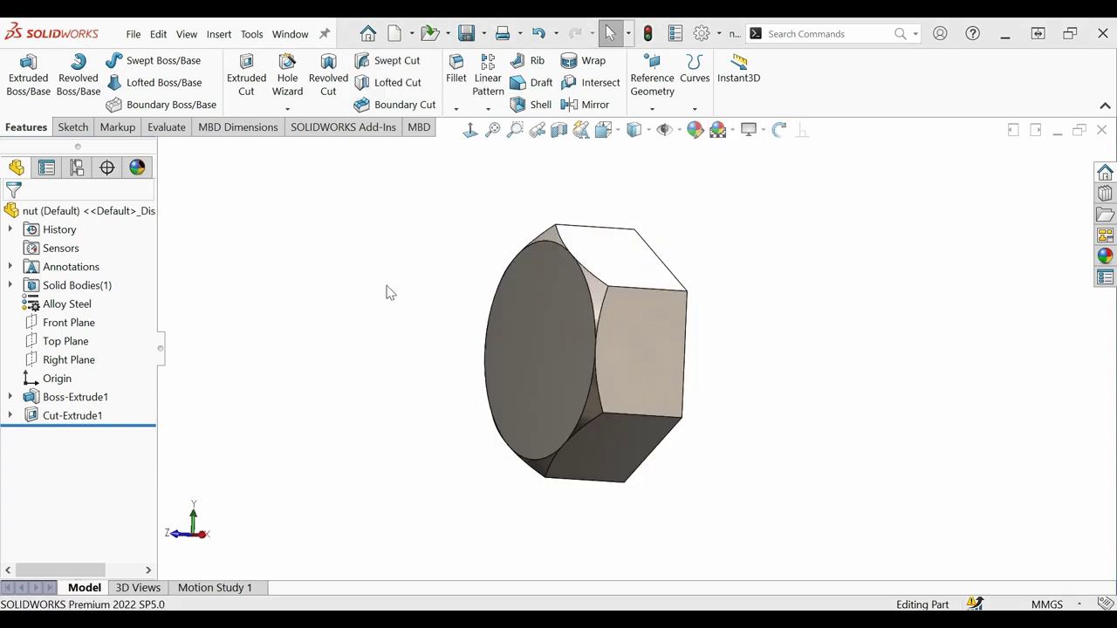
{"action": "scroll", "coordinate": [783, 295], "scroll_direction": "down", "scroll_amount": 3}
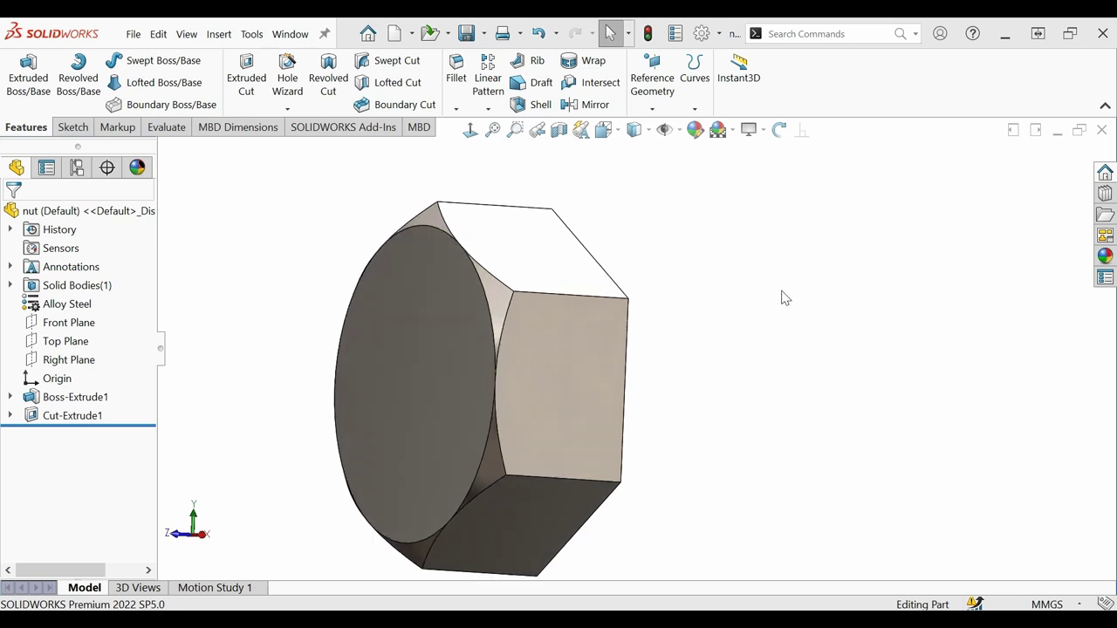
{"action": "middle_click_drag", "start_coordinate": [762, 317], "coordinate": [678, 373]}
{"action": "scroll", "coordinate": [656, 380], "scroll_direction": "up", "scroll_amount": 2}
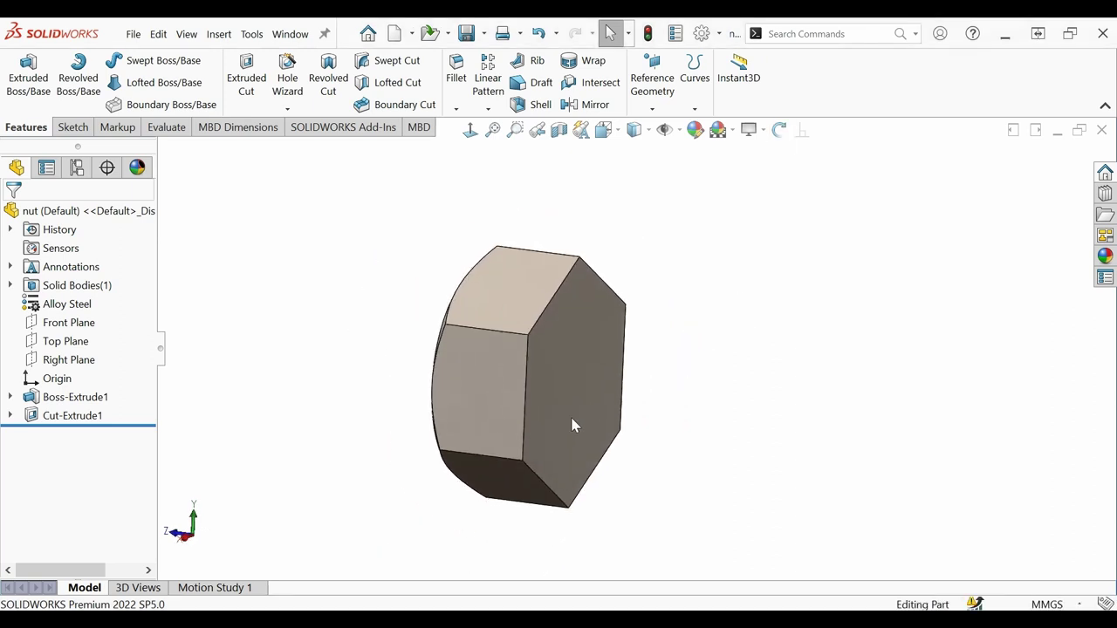
{"action": "middle_click_drag", "start_coordinate": [370, 365], "coordinate": [422, 348]}
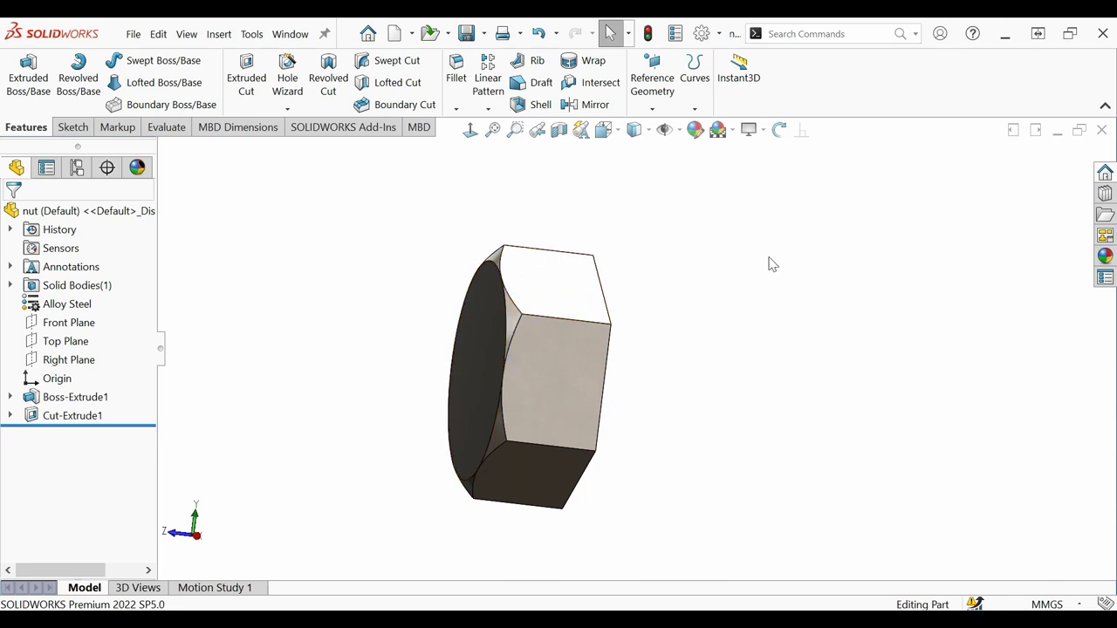
Create Plane1 as a mid plane between the nut's front and back end faces.
{"action": "left_click", "coordinate": [652, 83]}
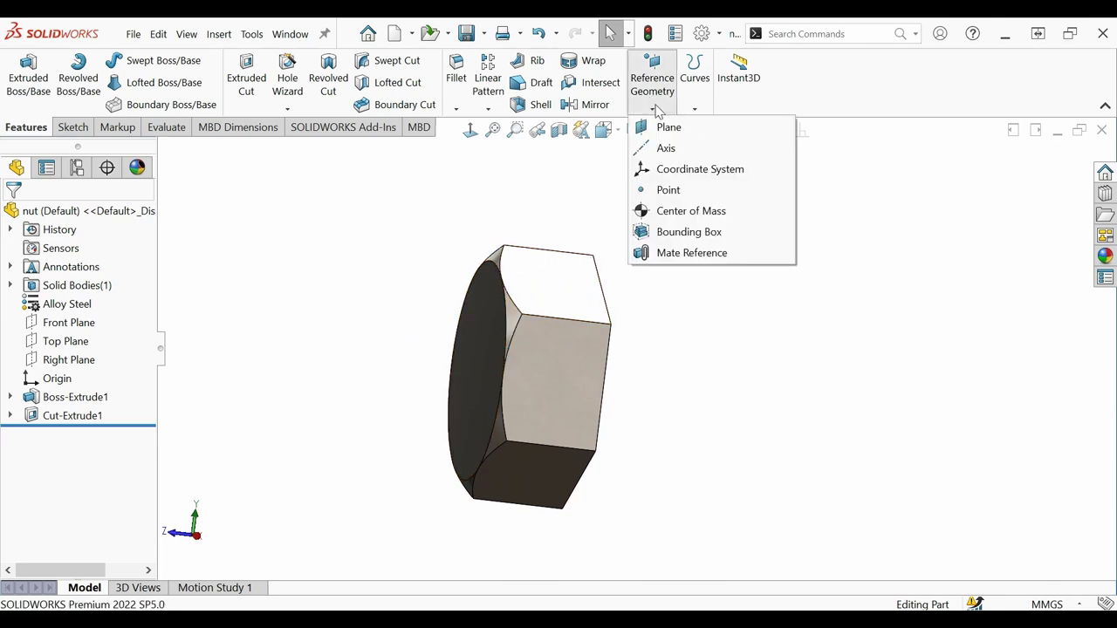
{"action": "key", "text": "Escape"}
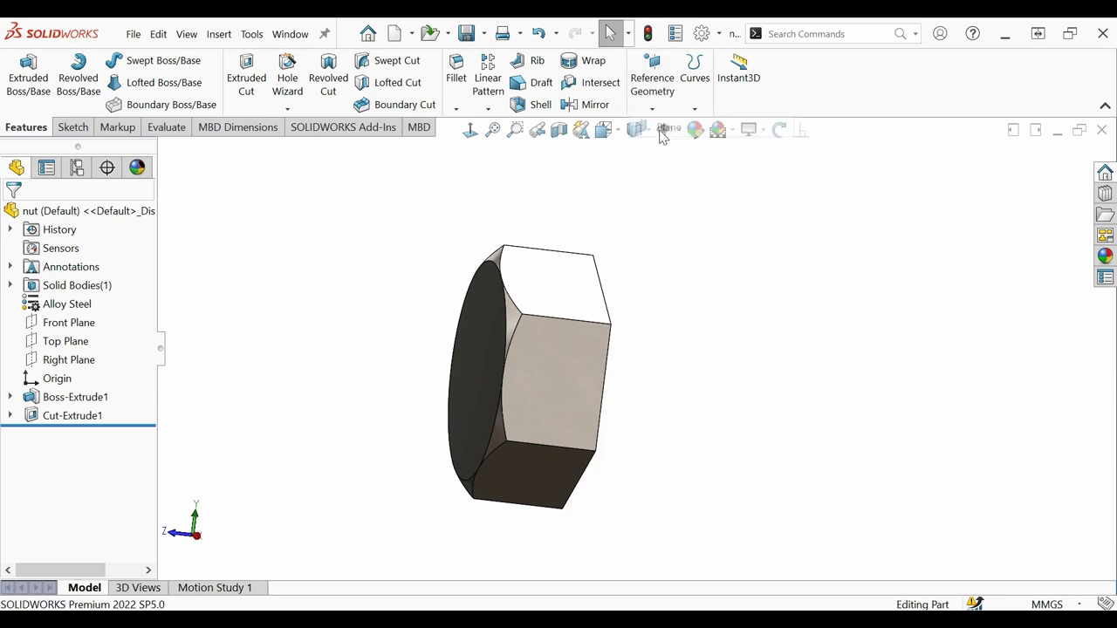
{"action": "left_click", "coordinate": [482, 349]}
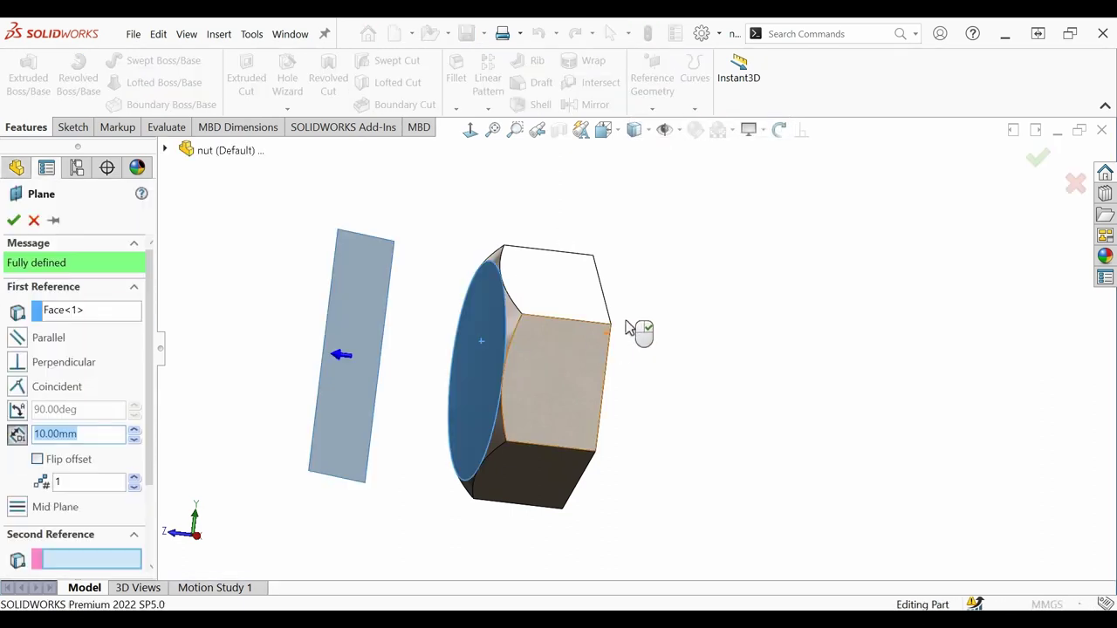
{"action": "middle_click_drag", "start_coordinate": [611, 321], "coordinate": [593, 336]}
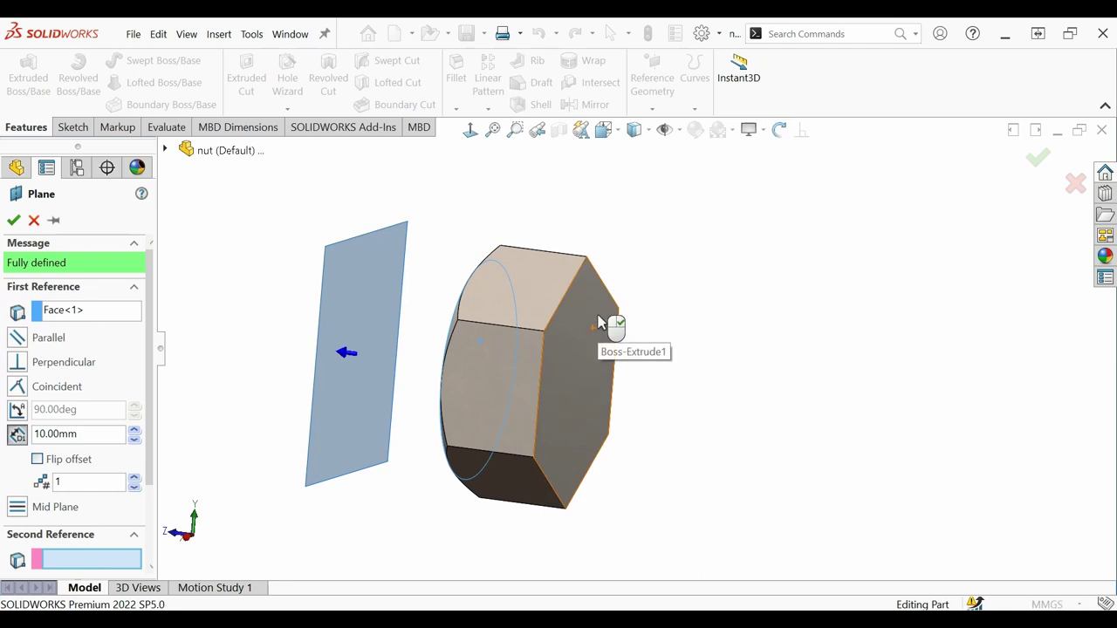
{"action": "left_click", "coordinate": [599, 323]}
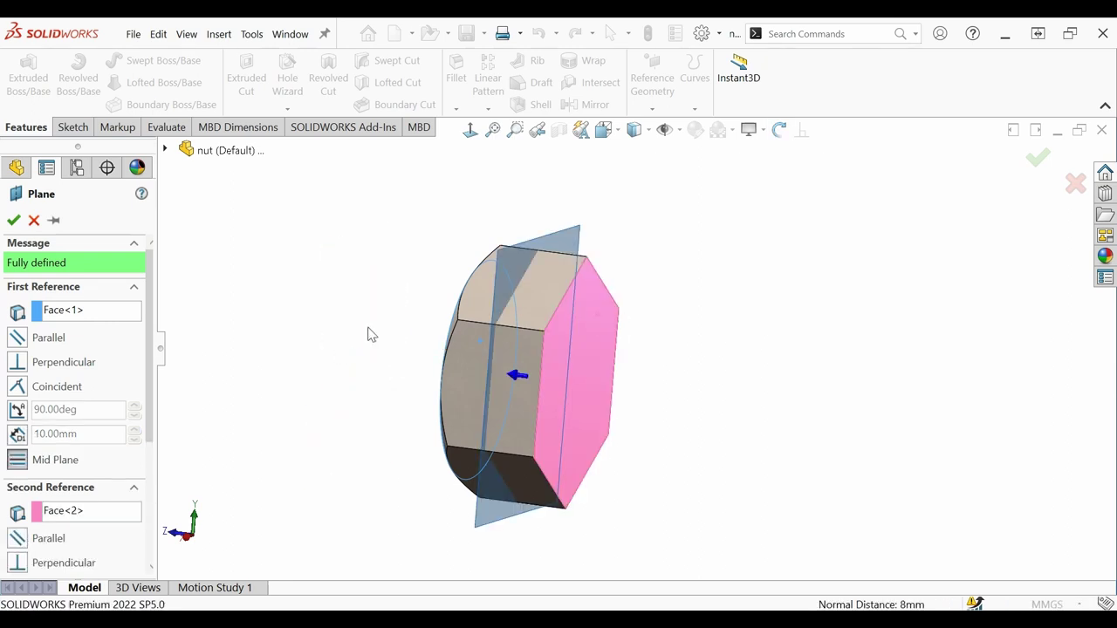
{"action": "left_click", "coordinate": [13, 222]}
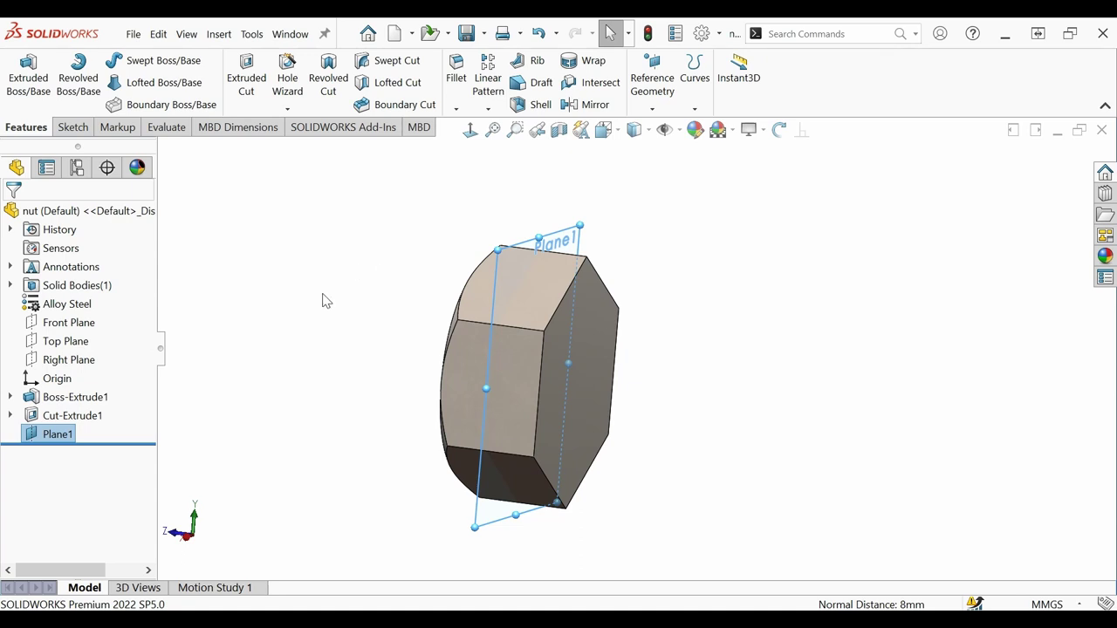
{"action": "middle_click_drag", "start_coordinate": [323, 301], "coordinate": [414, 336]}
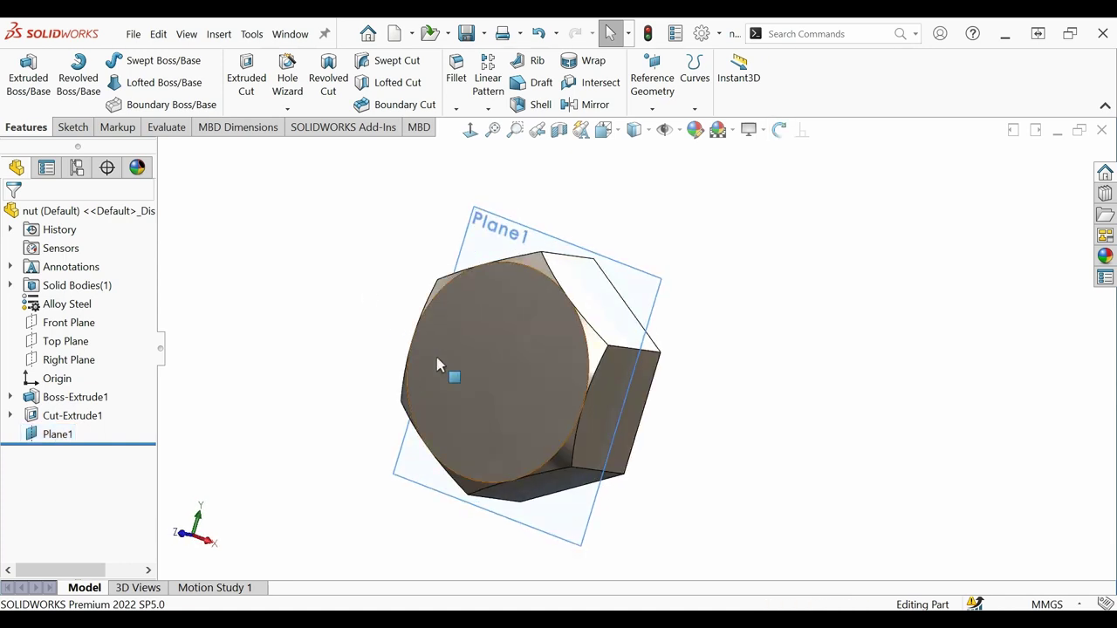
{"action": "left_click", "coordinate": [340, 260]}
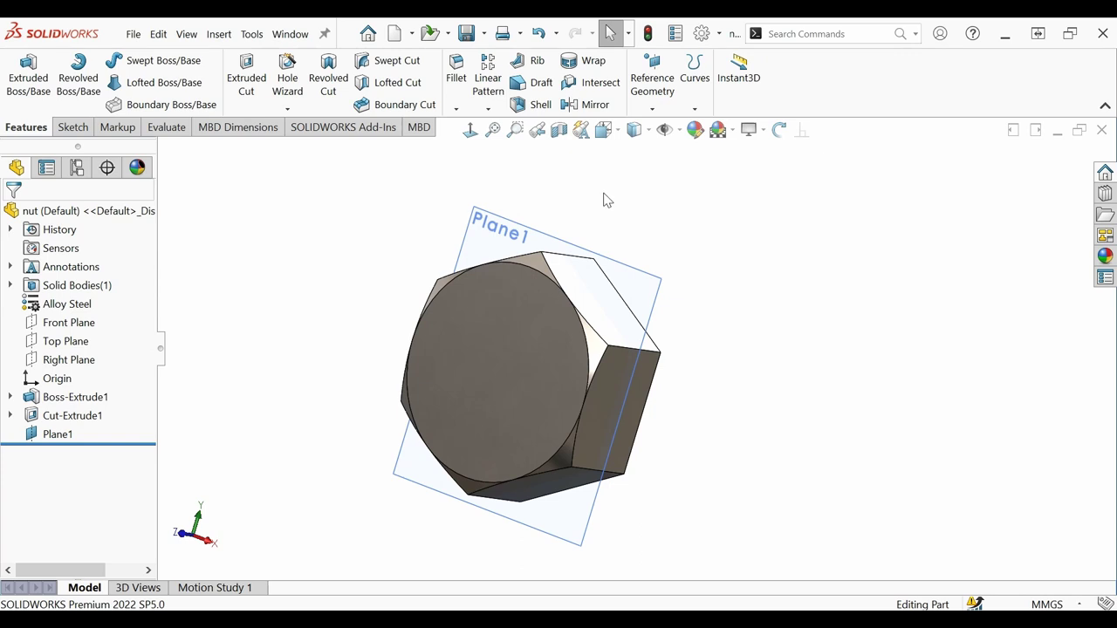
Mirror the Cut-Extrude1 chamfer about Plane1 to chamfer the nut's other end.
{"action": "left_click", "coordinate": [578, 116]}
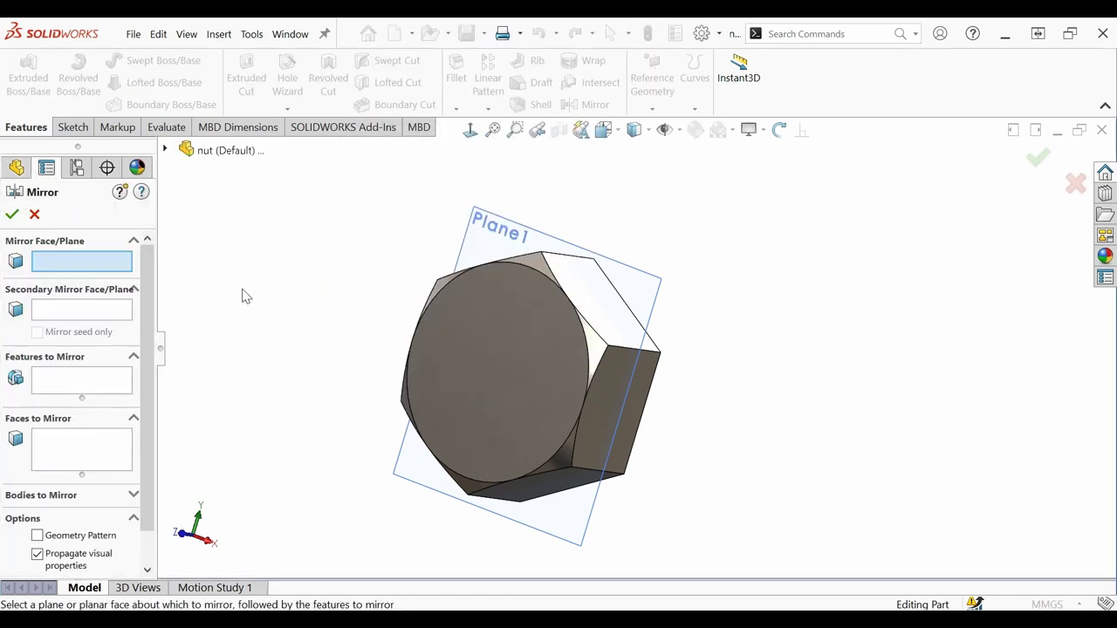
{"action": "left_click", "coordinate": [165, 151]}
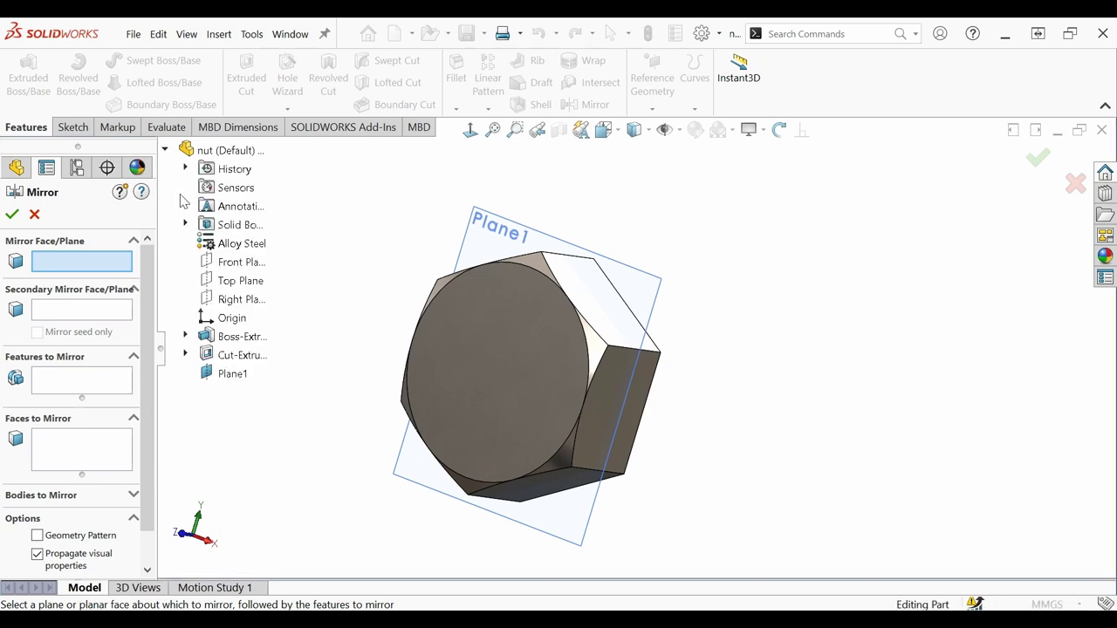
{"action": "left_click", "coordinate": [229, 374]}
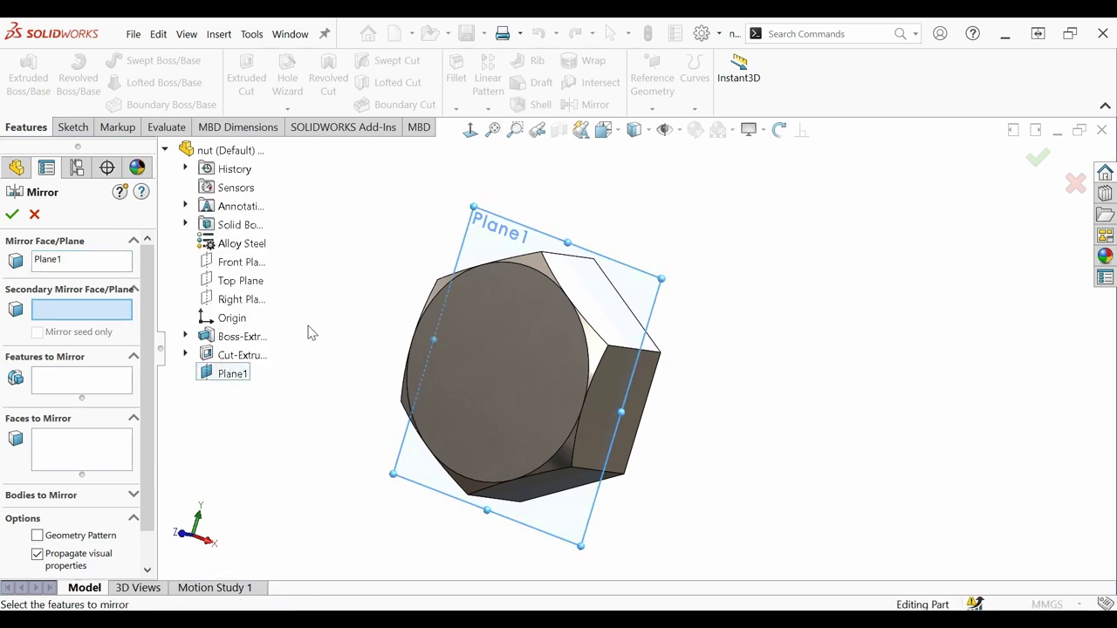
{"action": "left_click", "coordinate": [94, 502]}
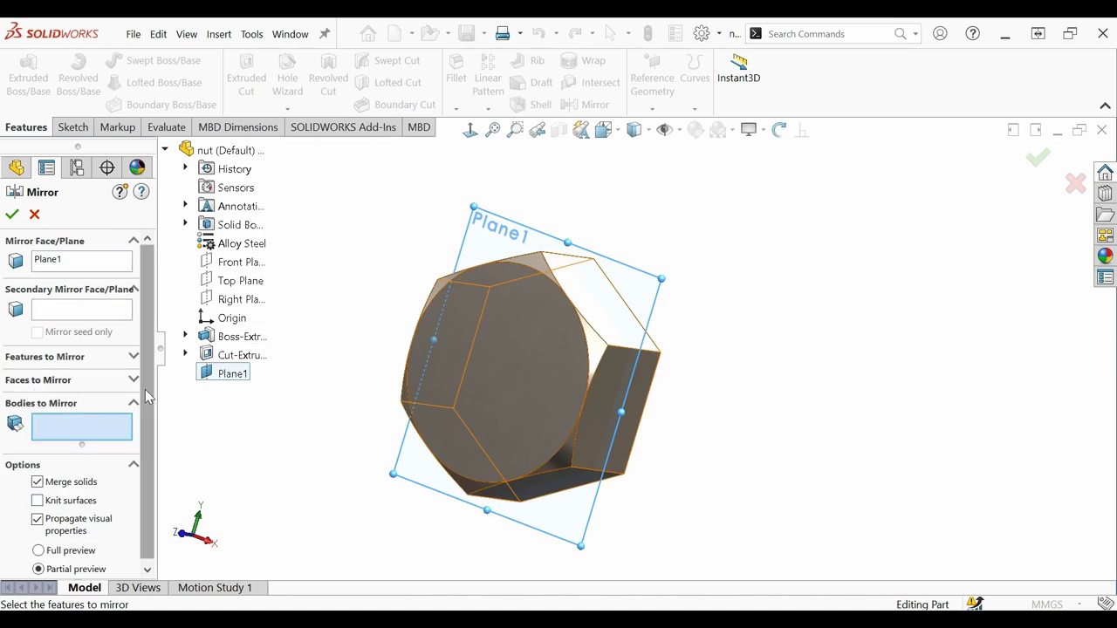
{"action": "left_click", "coordinate": [124, 360]}
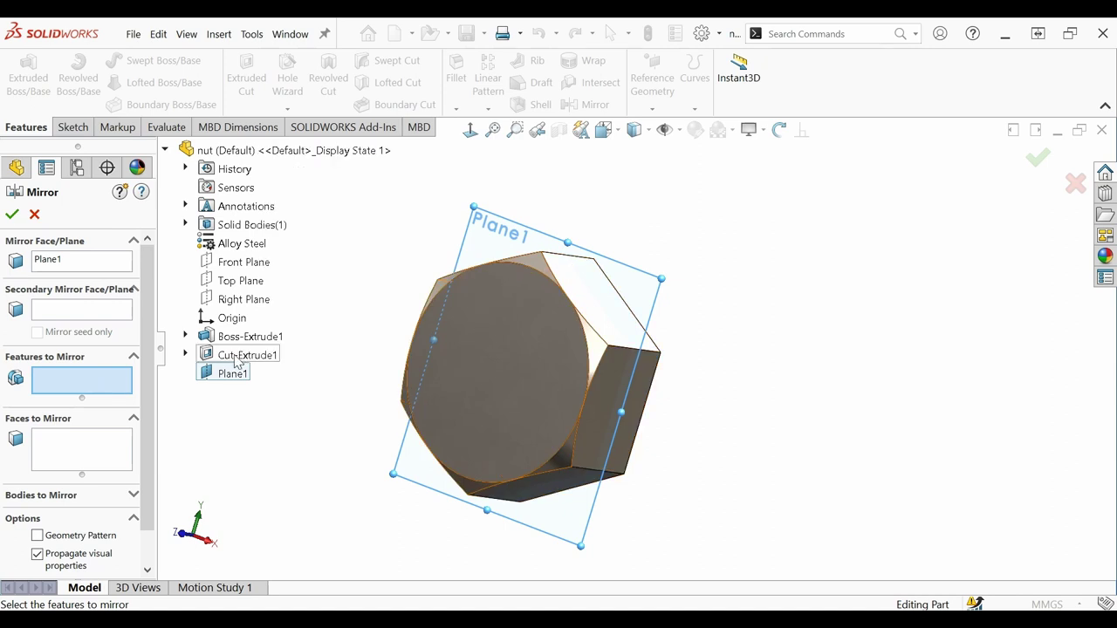
{"action": "left_click", "coordinate": [265, 358]}
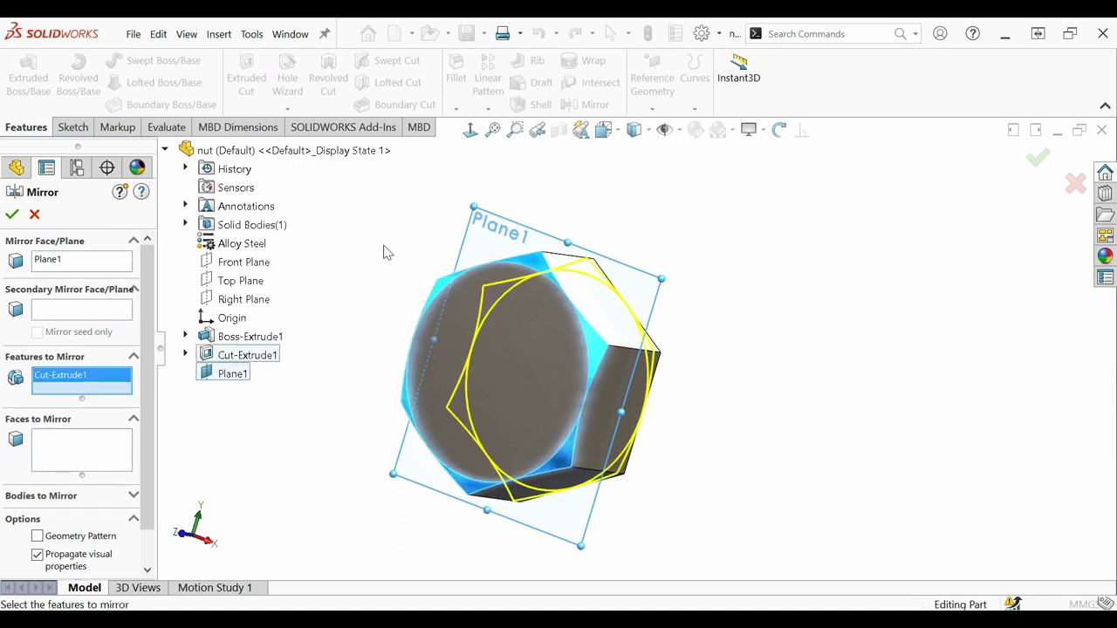
{"action": "mouse_move", "coordinate": [384, 250]}
{"action": "middle_mouse_down"}
{"action": "mouse_move", "coordinate": [369, 257]}
{"action": "mouse_move", "coordinate": [380, 270]}
{"action": "middle_mouse_up"}
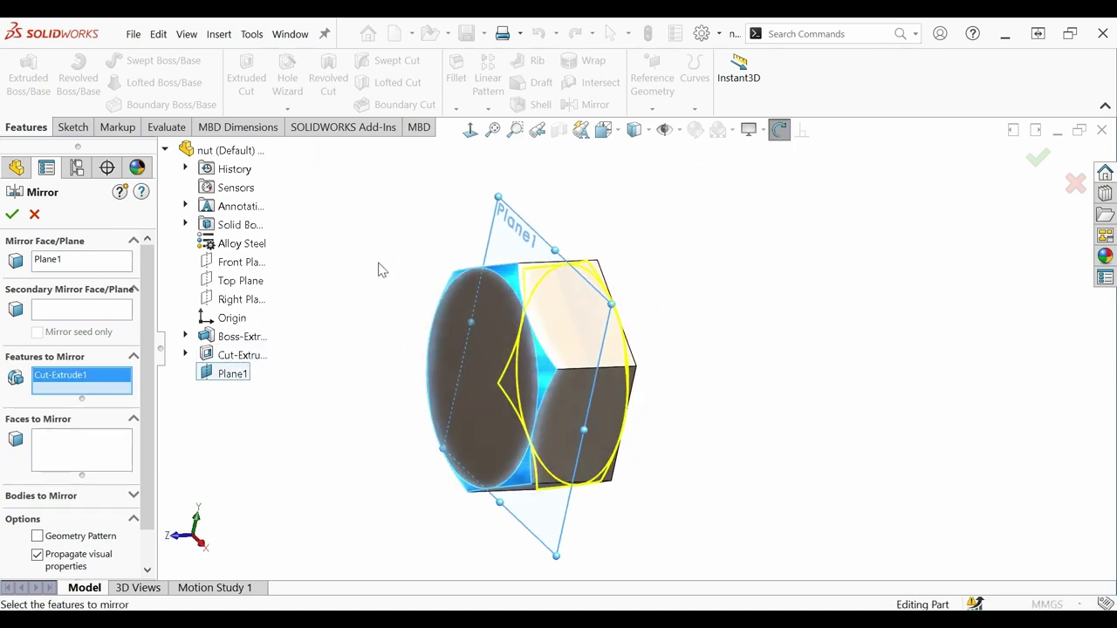
{"action": "left_click", "coordinate": [12, 216]}
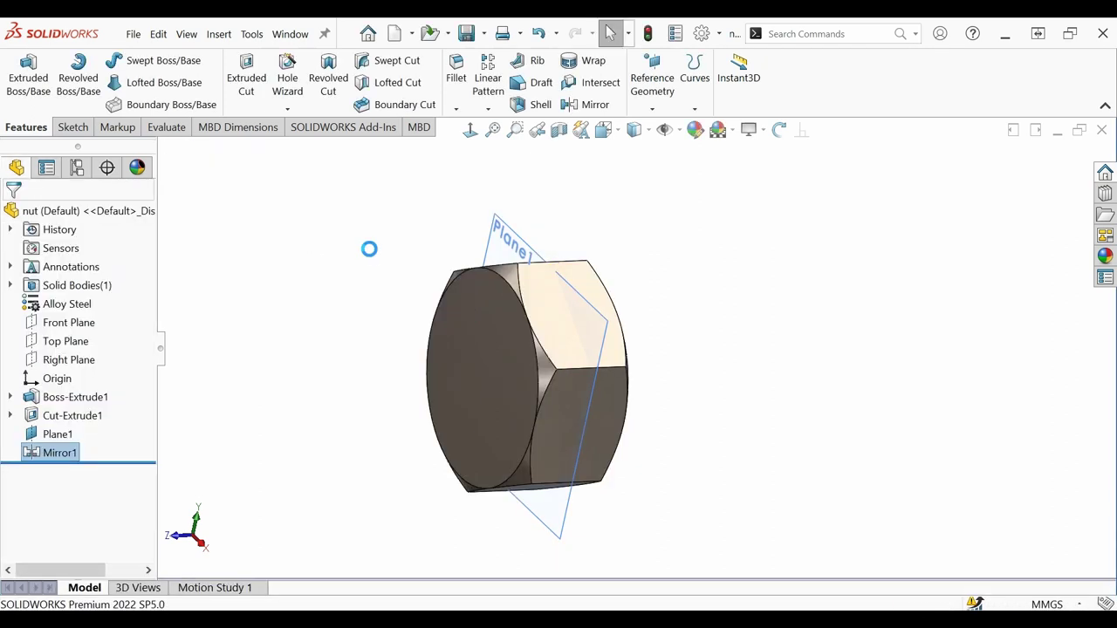
Start a new sketch on the nut's flat end face.
{"action": "middle_click_drag", "start_coordinate": [690, 326], "coordinate": [570, 281]}
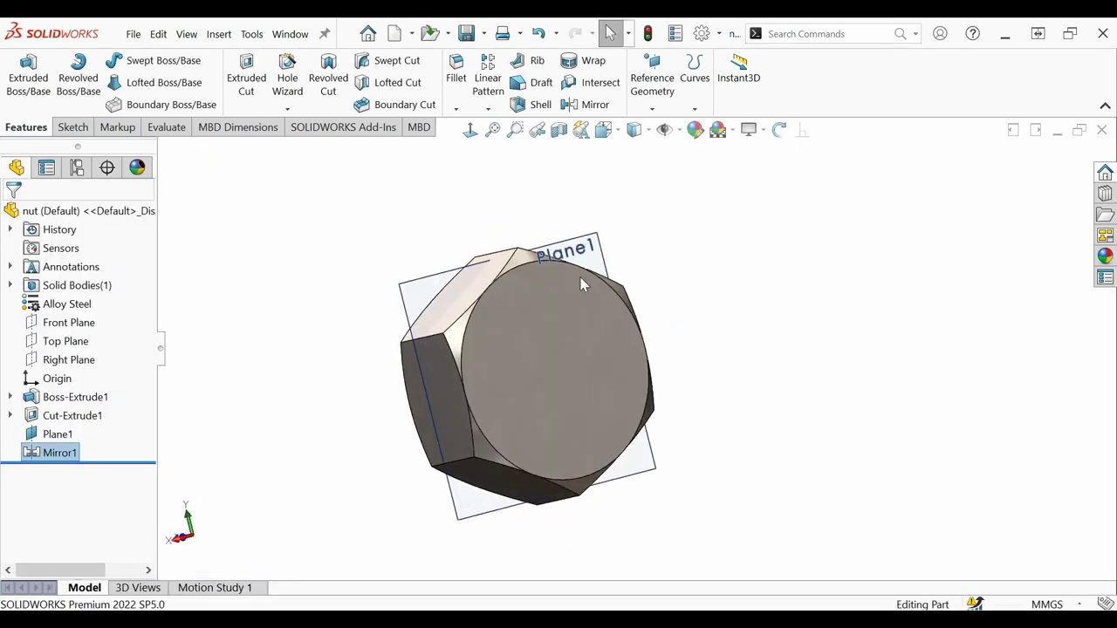
{"action": "left_click", "coordinate": [534, 323]}
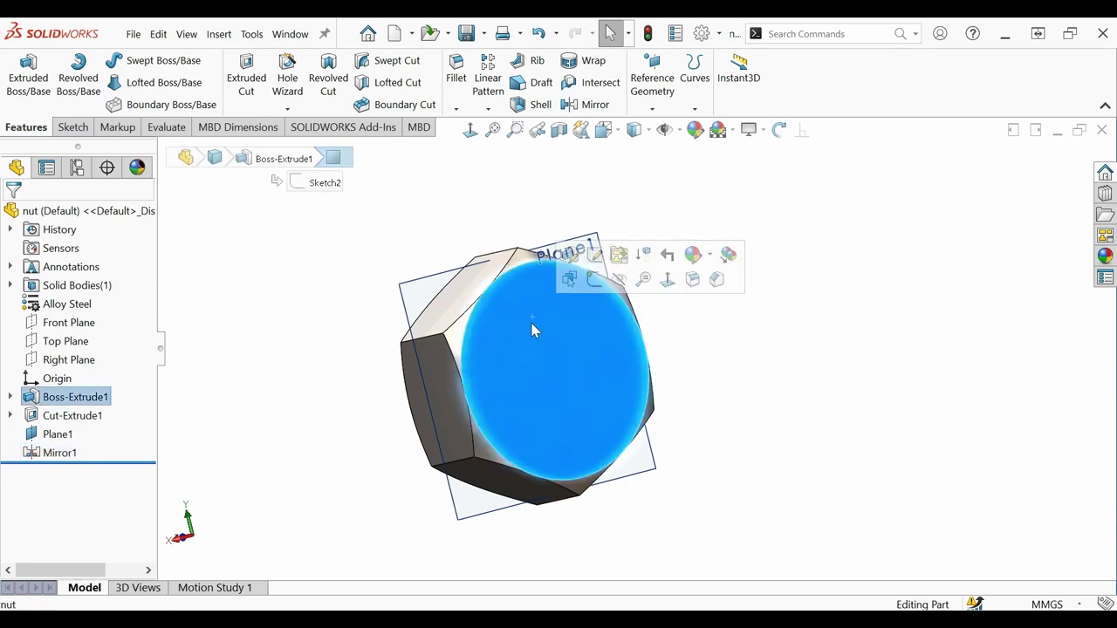
{"action": "left_click", "coordinate": [572, 276]}
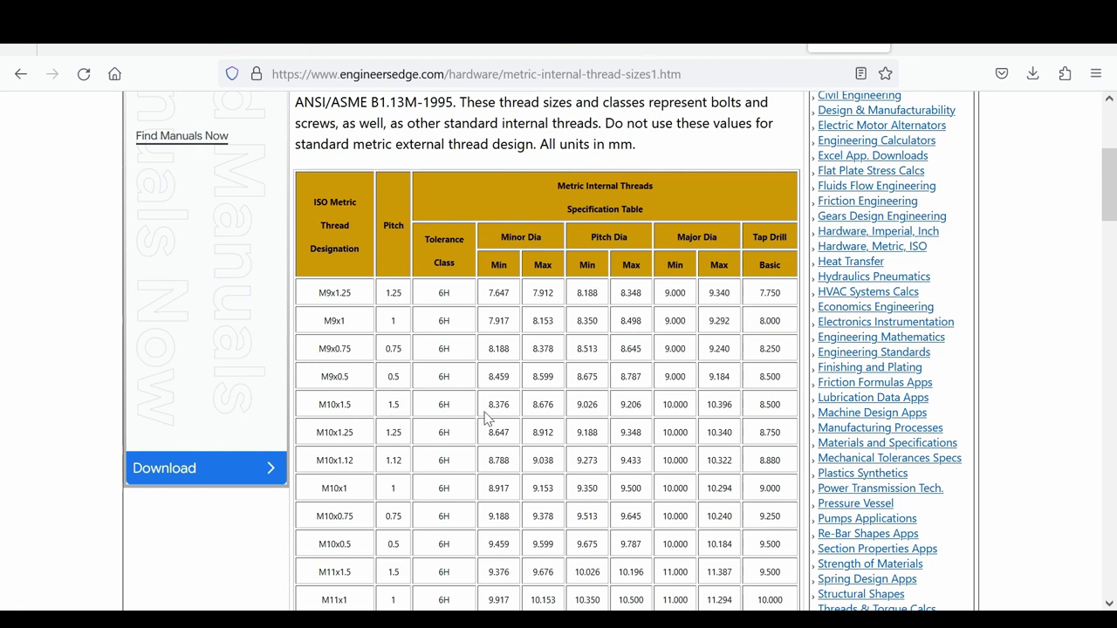
Point out the 8.676 mm Minor Dia Max value for M10x1.5 in the thread table.
{"action": "left_click", "coordinate": [544, 404]}
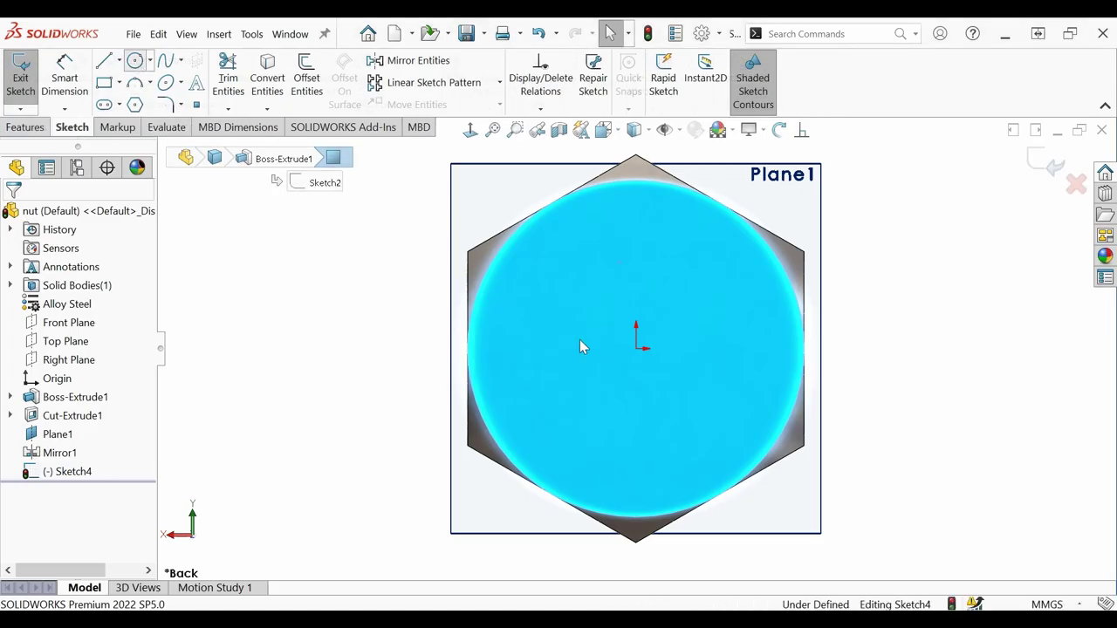
Draw a circle centred on the nut's origin.
{"action": "left_click", "coordinate": [635, 348]}
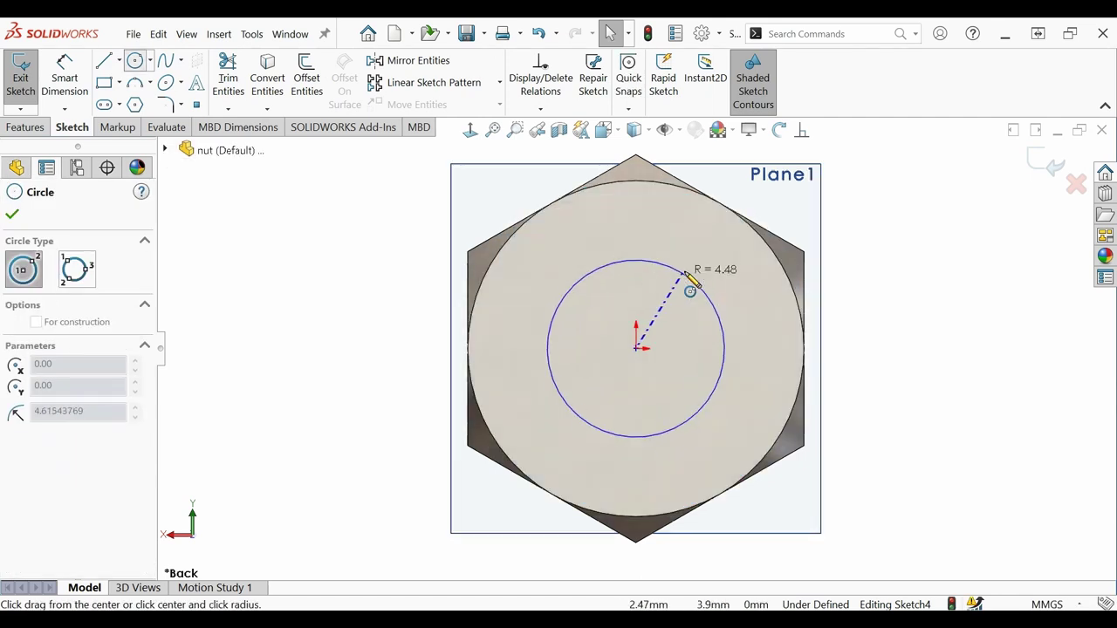
{"action": "left_click", "coordinate": [695, 278]}
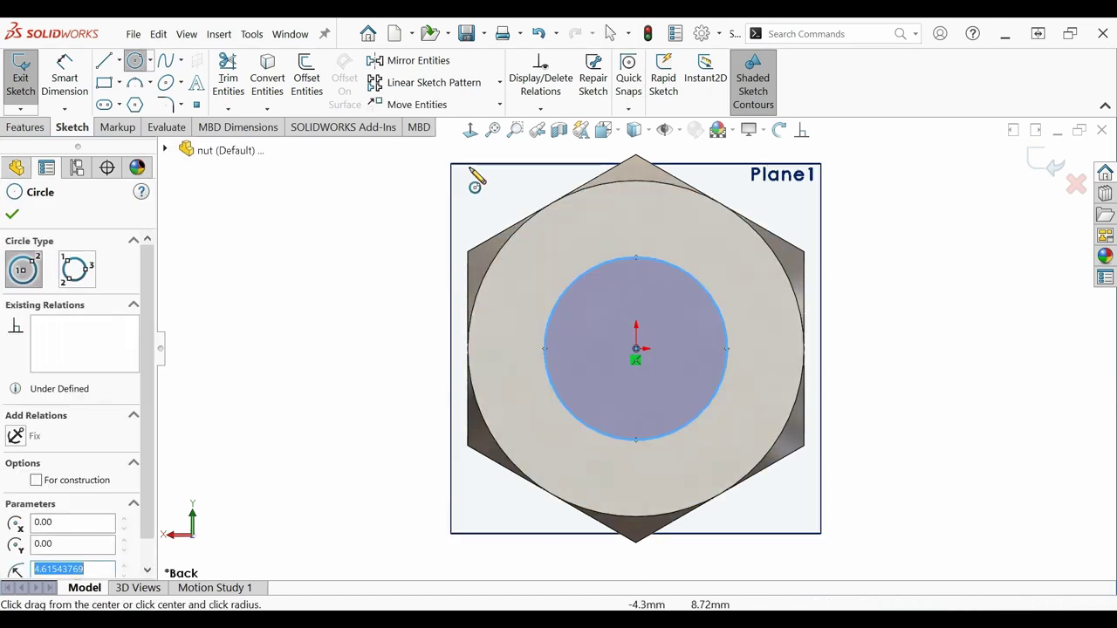
{"action": "left_click", "coordinate": [12, 217]}
Dimension the circle's diameter to 8.676 mm.
{"action": "left_click", "coordinate": [65, 76]}
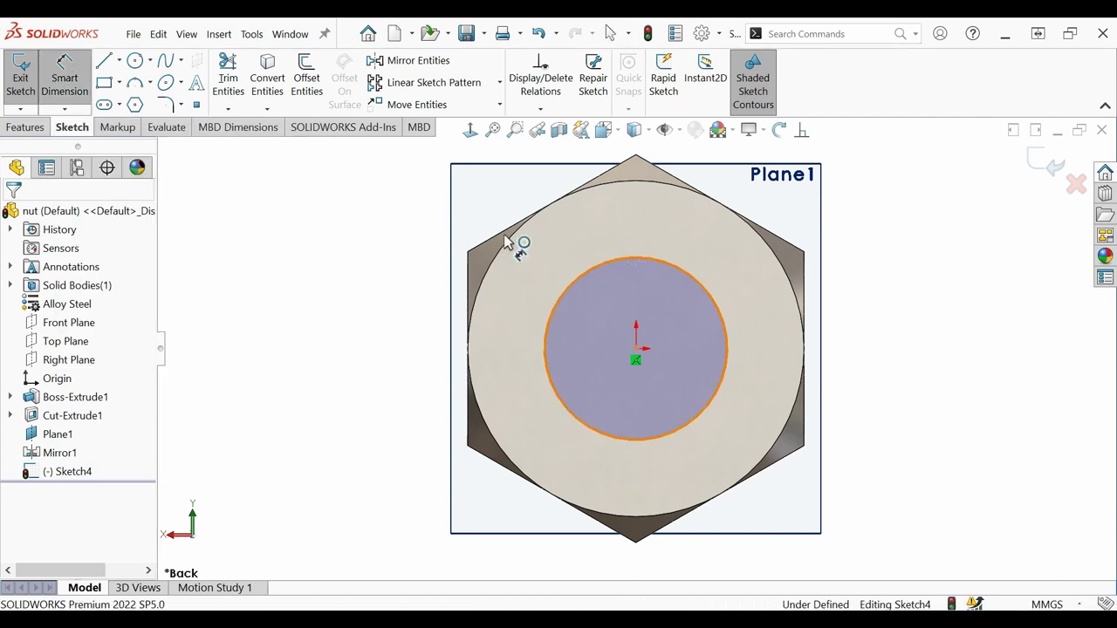
{"action": "left_click", "coordinate": [546, 323]}
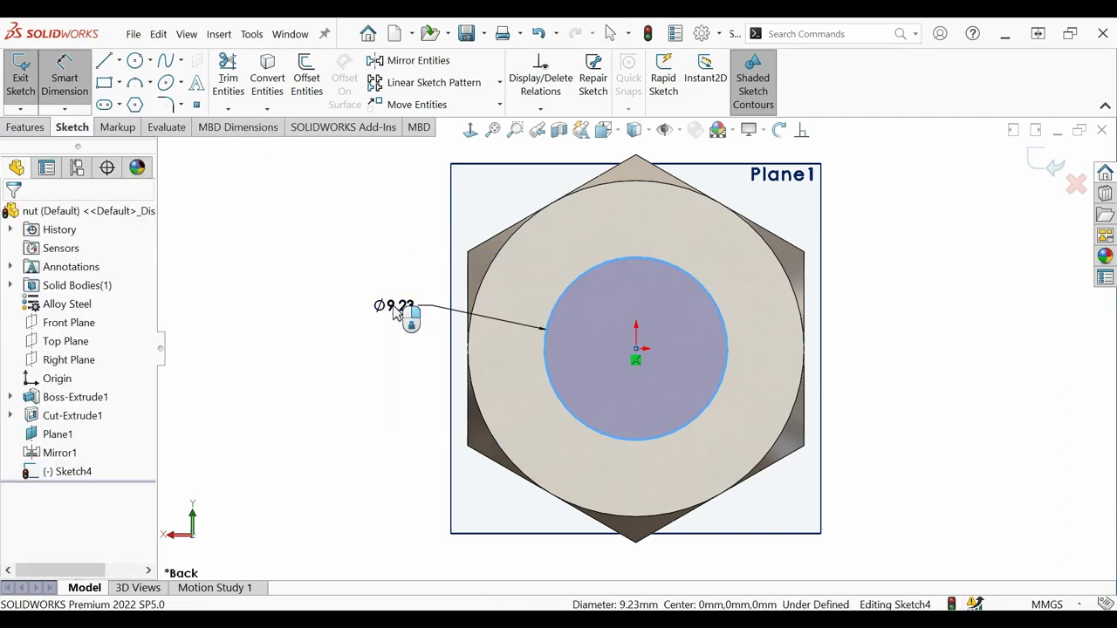
{"action": "left_click", "coordinate": [395, 313]}
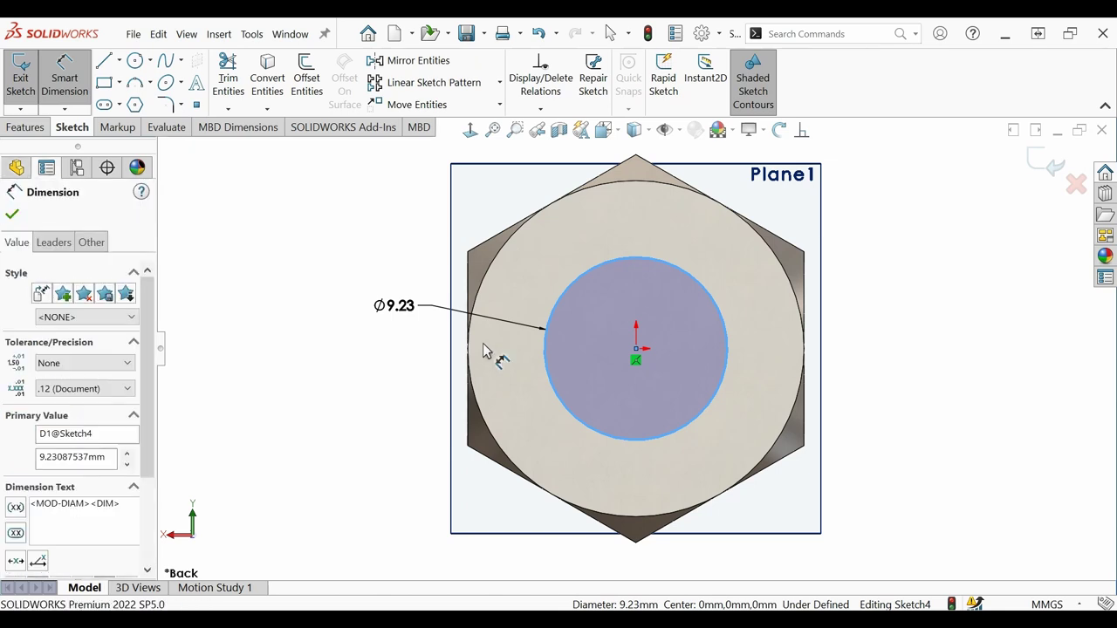
{"action": "type", "text": "8.676"}
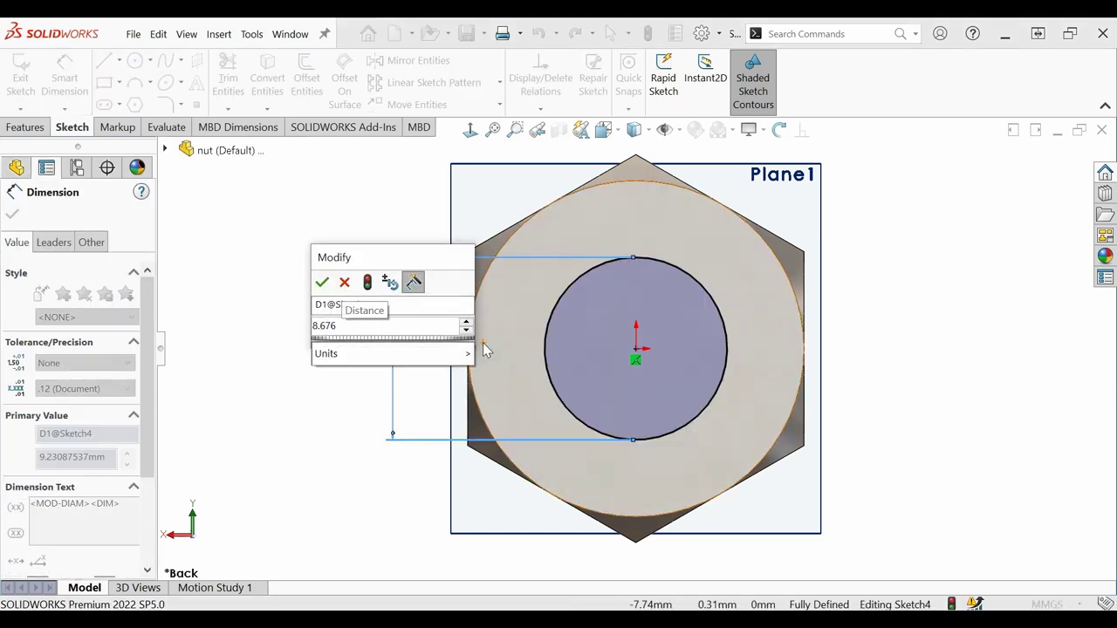
{"action": "left_click", "coordinate": [322, 282]}
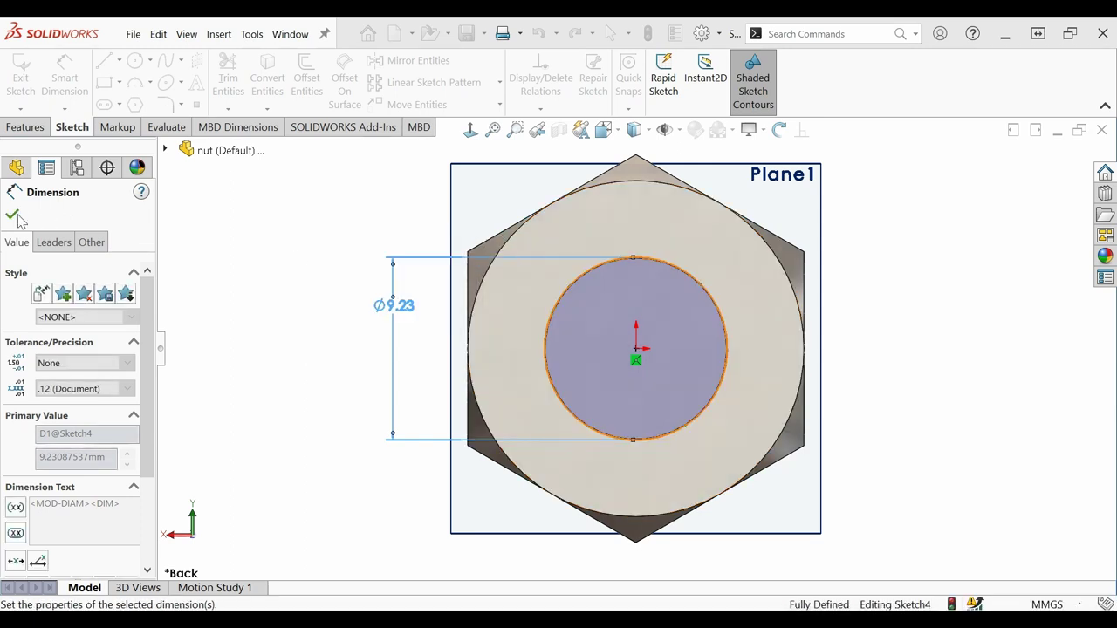
{"action": "left_click", "coordinate": [13, 216]}
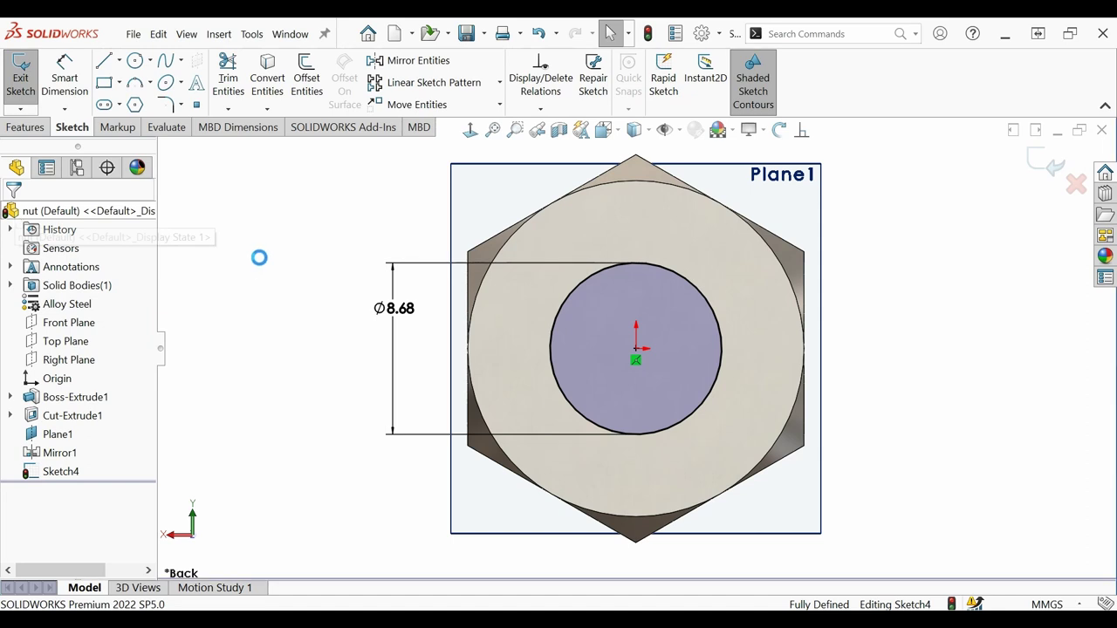
{"action": "mouse_move", "coordinate": [341, 238]}
{"action": "middle_mouse_down"}
{"action": "mouse_move", "coordinate": [307, 244]}
{"action": "mouse_move", "coordinate": [262, 218]}
{"action": "middle_mouse_up"}
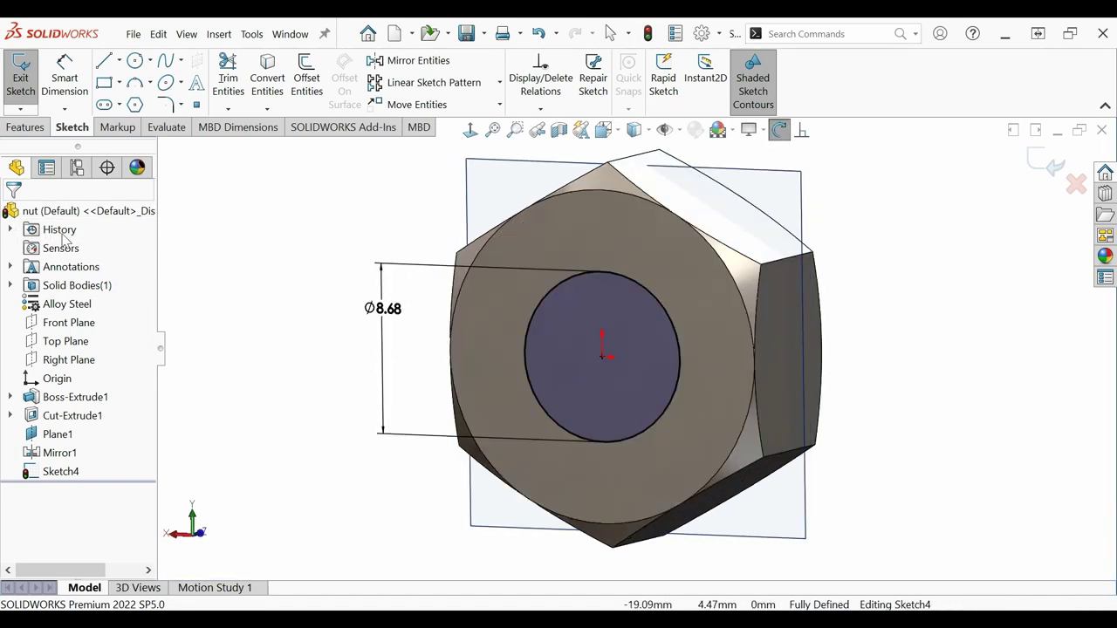
{"action": "left_click", "coordinate": [33, 131]}
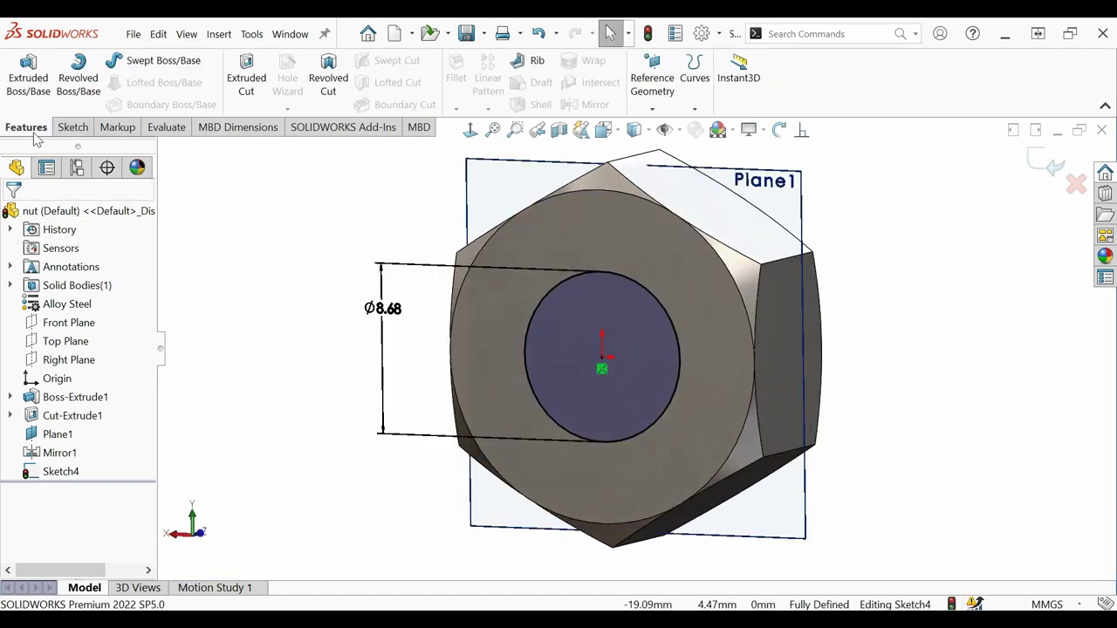
Extrude-cut the sketched circle Through All, boring the Ø8.68 mm hole through the nut.
{"action": "left_click", "coordinate": [248, 81]}
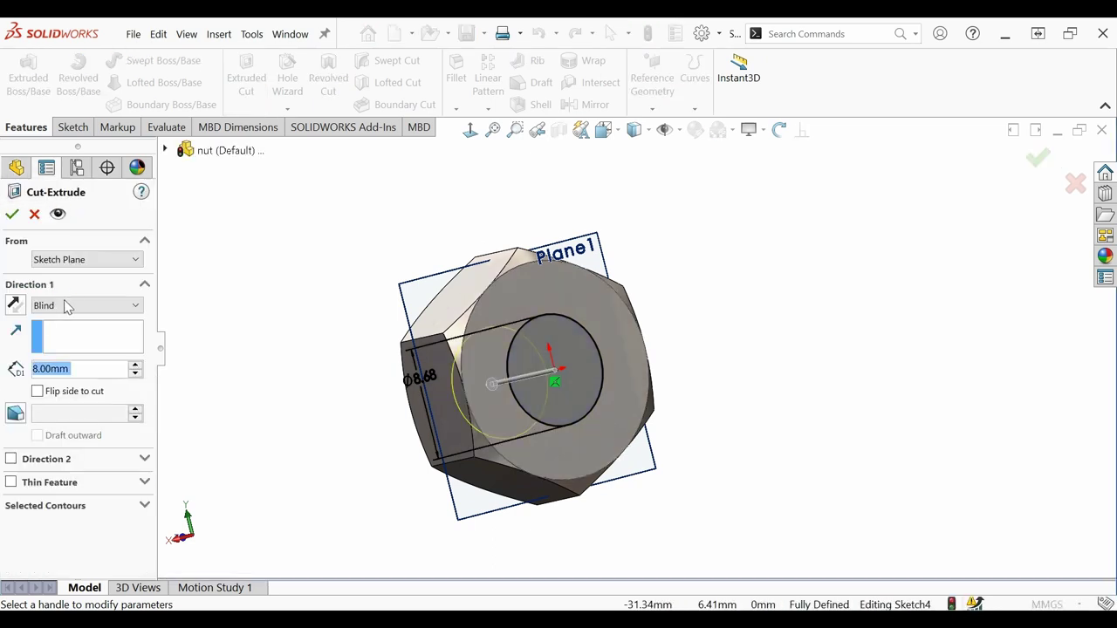
{"action": "left_click", "coordinate": [67, 307]}
{"action": "left_click", "coordinate": [71, 333]}
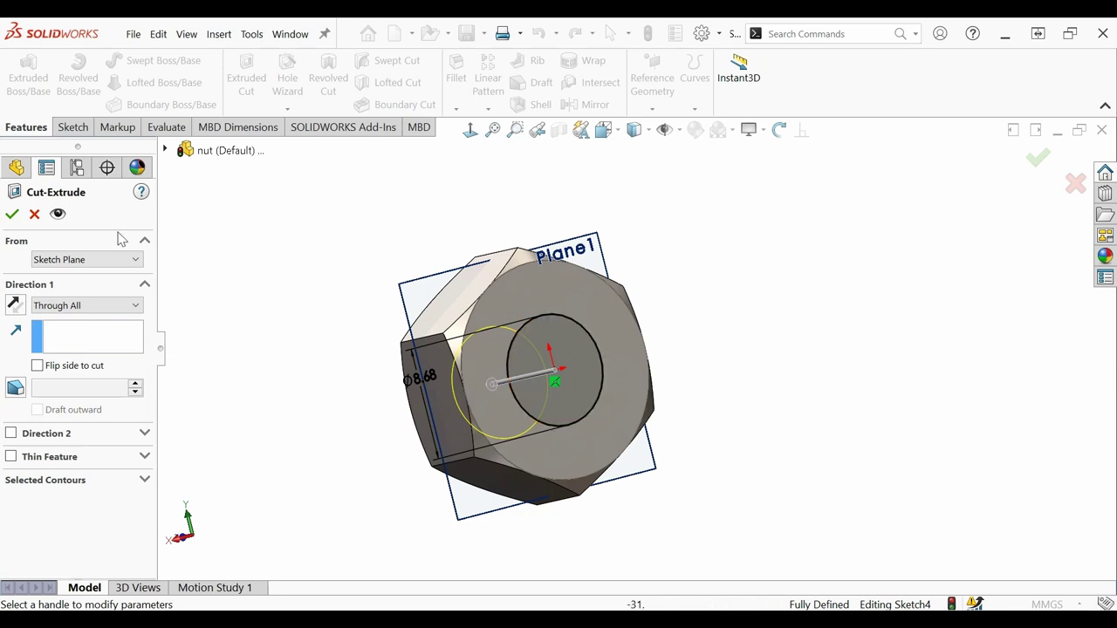
{"action": "left_click", "coordinate": [13, 215]}
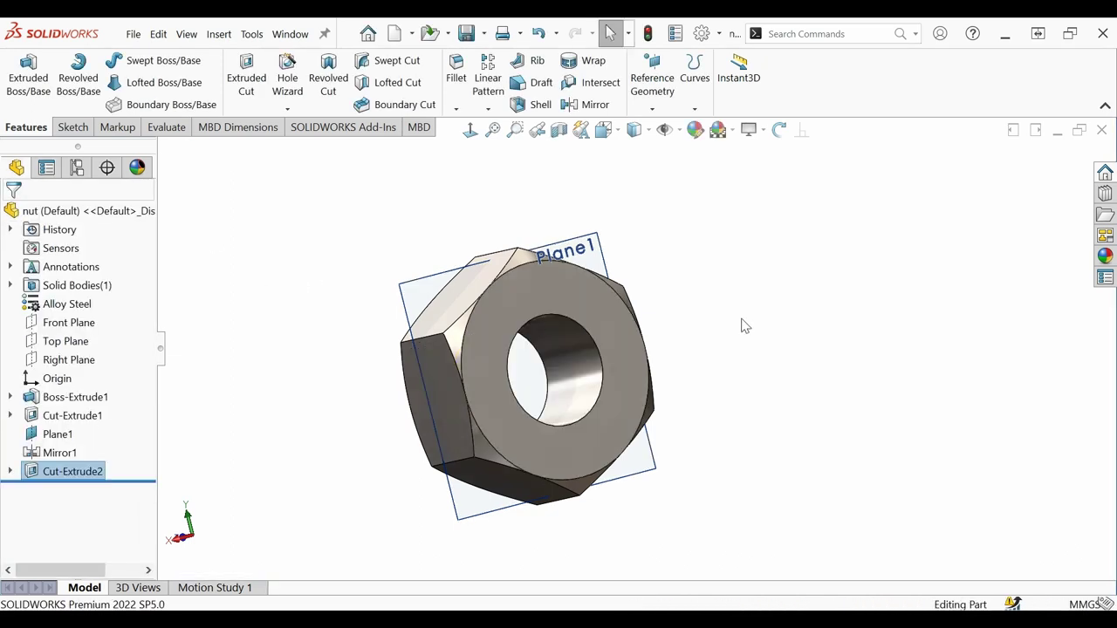
{"action": "middle_click_drag", "start_coordinate": [629, 340], "coordinate": [479, 373]}
{"action": "scroll", "coordinate": [479, 373], "scroll_direction": "down", "scroll_amount": 2}
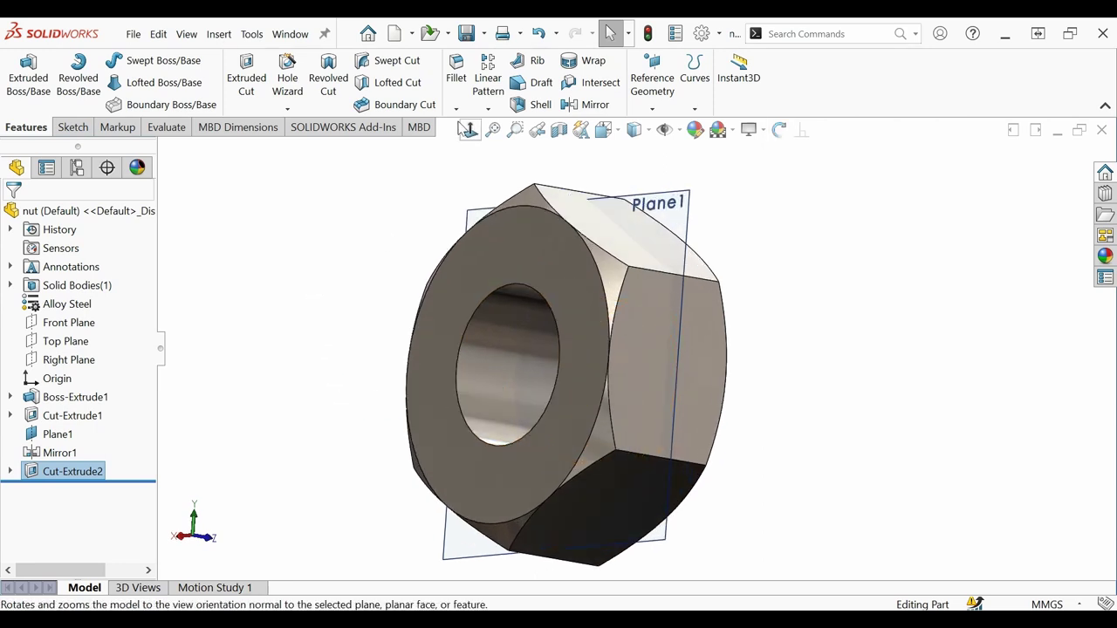
Chamfer the front and rear edges of the nut's hole at 1 mm, 45°.
{"action": "left_click", "coordinate": [456, 109]}
{"action": "left_click", "coordinate": [478, 150]}
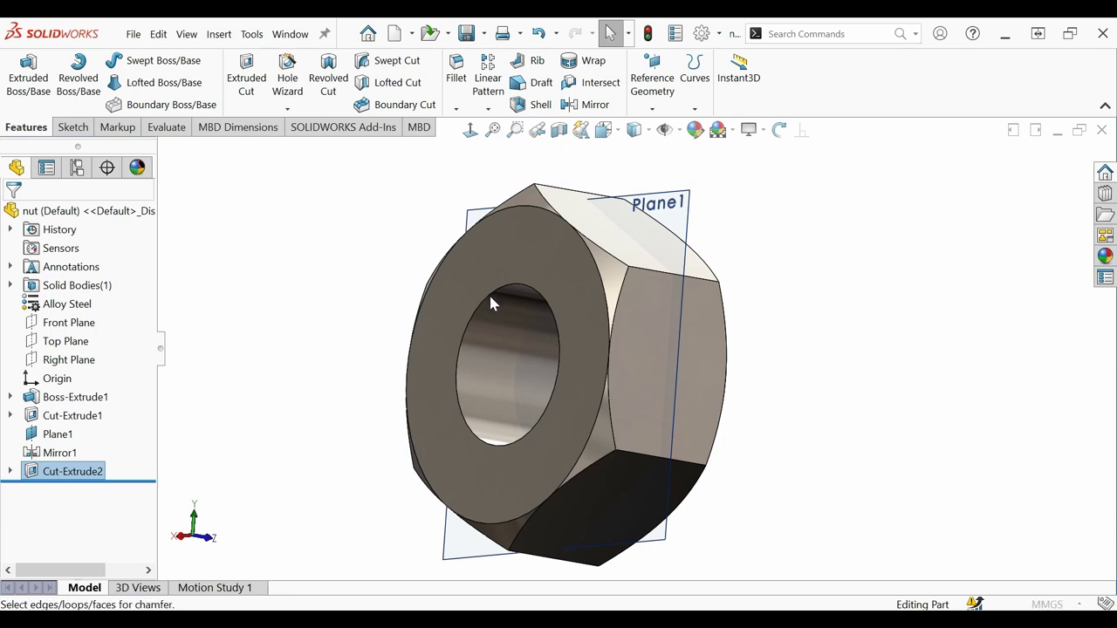
{"action": "left_click", "coordinate": [492, 302]}
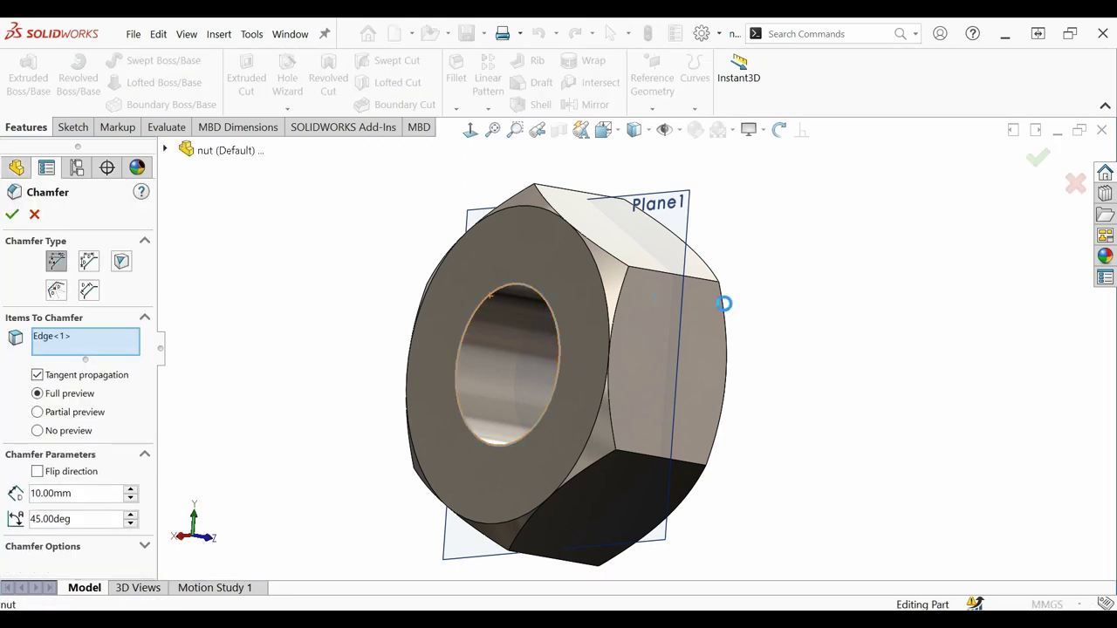
{"action": "middle_click_drag", "start_coordinate": [726, 302], "coordinate": [646, 299]}
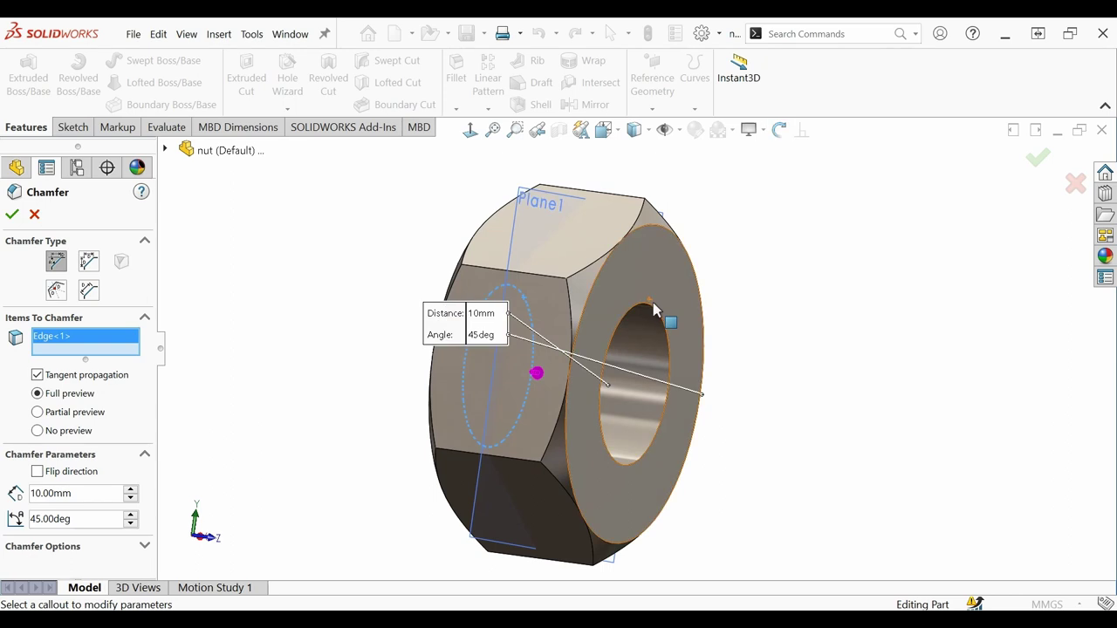
{"action": "left_click", "coordinate": [657, 314]}
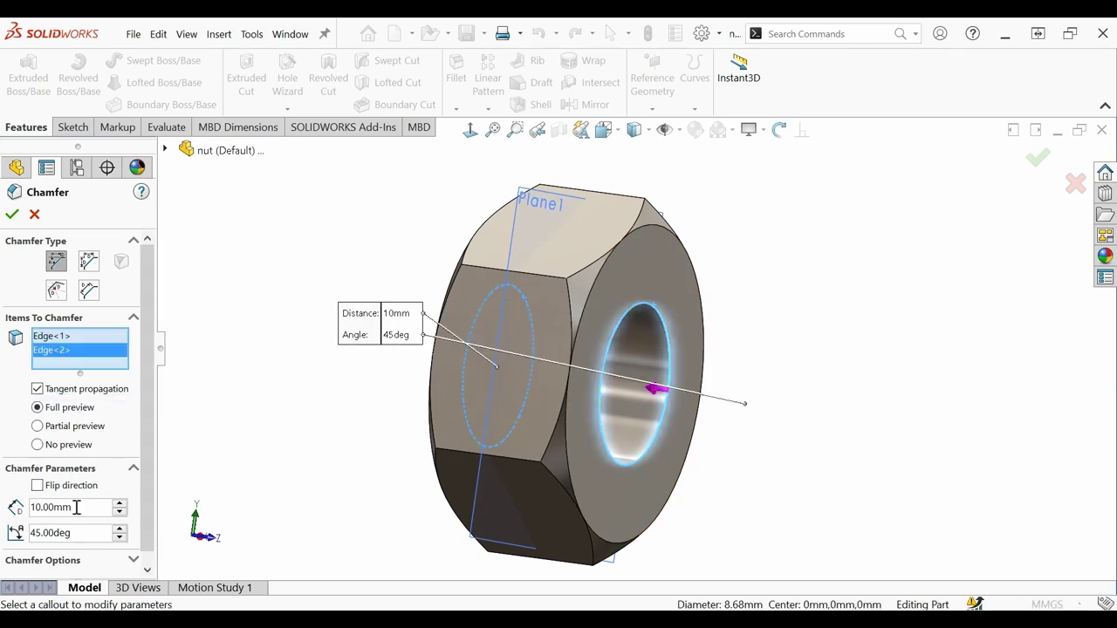
{"action": "double_click", "coordinate": [78, 507]}
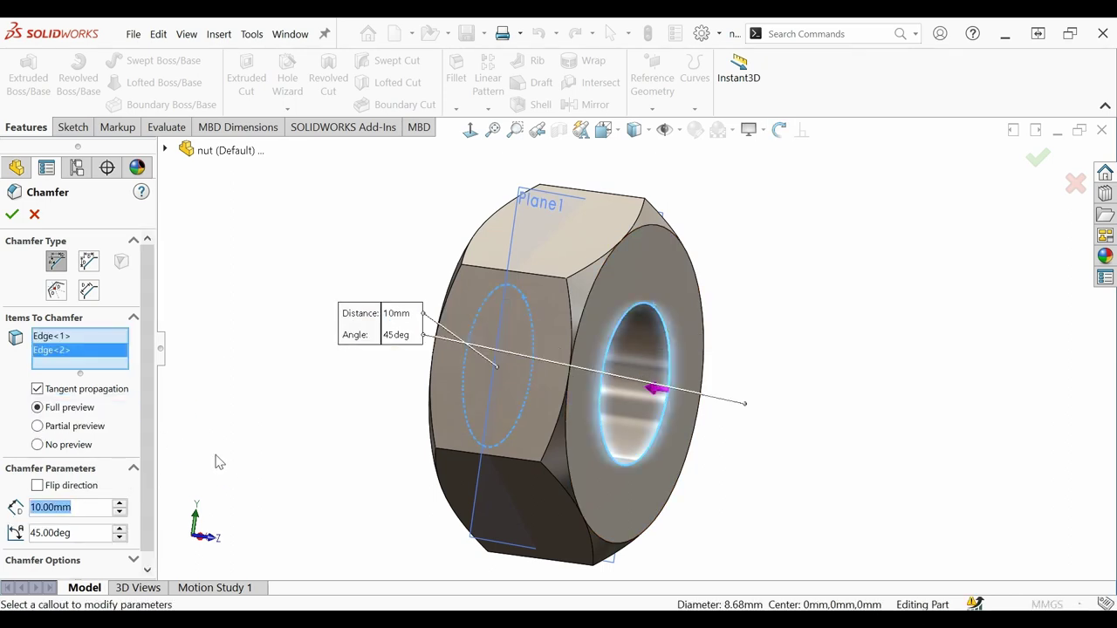
{"action": "type", "text": "1"}
{"action": "left_click", "coordinate": [14, 215]}
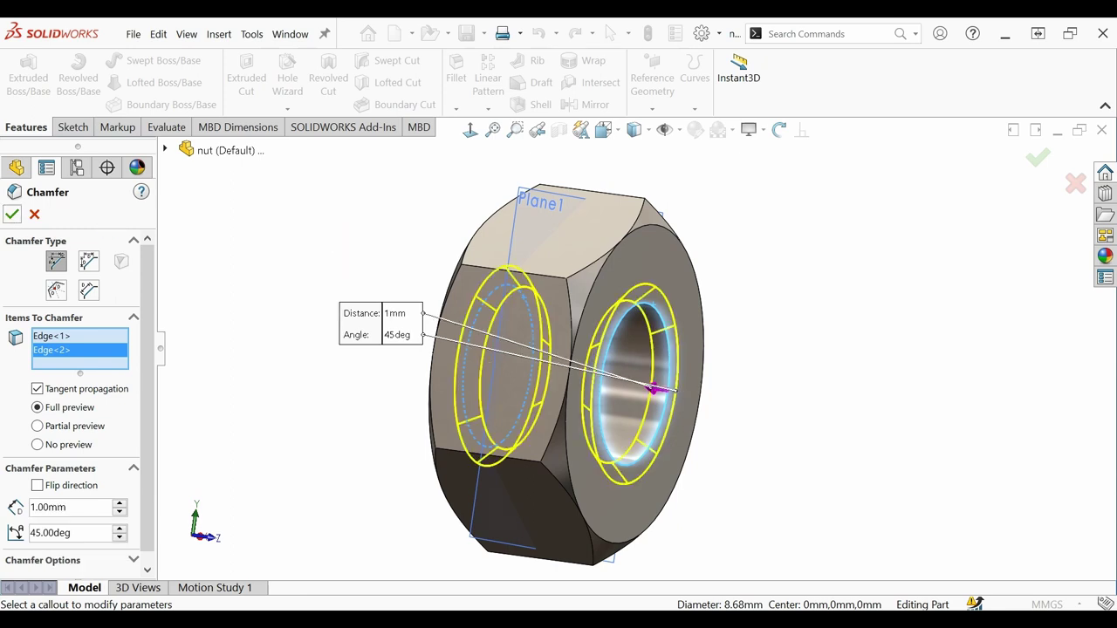
{"action": "left_click", "coordinate": [12, 214]}
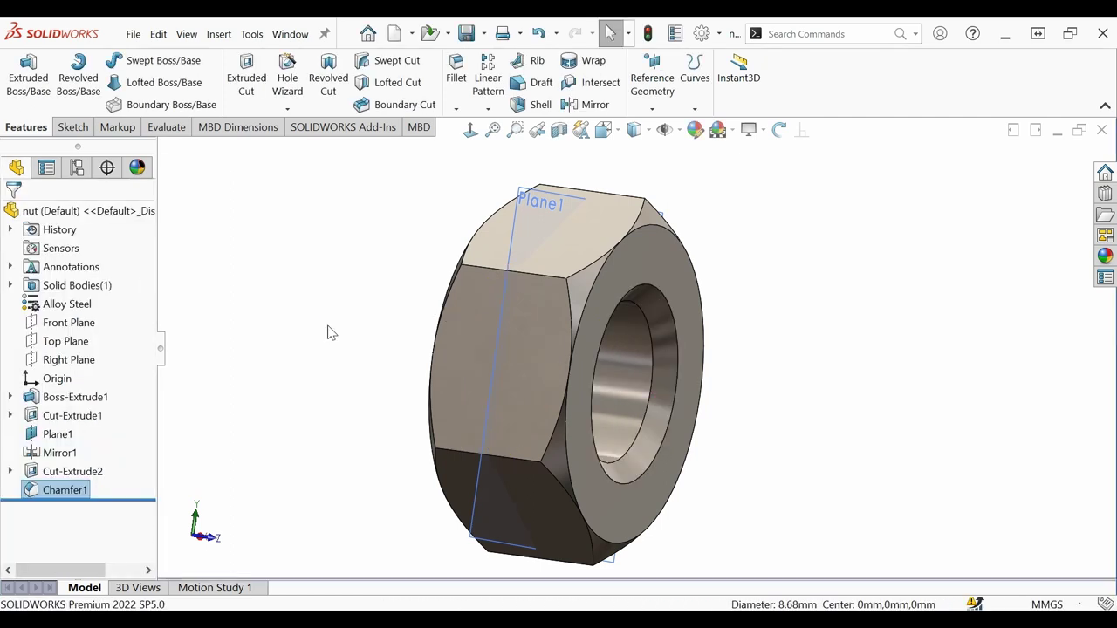
{"action": "middle_click_drag", "start_coordinate": [328, 333], "coordinate": [457, 274]}
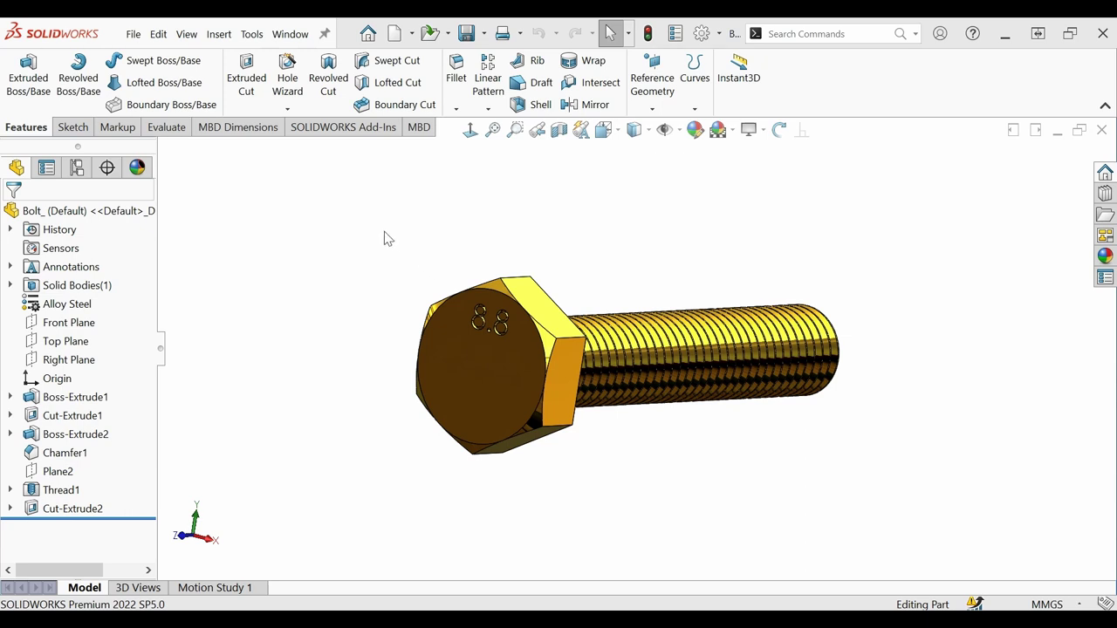
Insert the nut_ part into the Bolt file at the origin, transferring its material.
{"action": "left_click", "coordinate": [221, 40]}
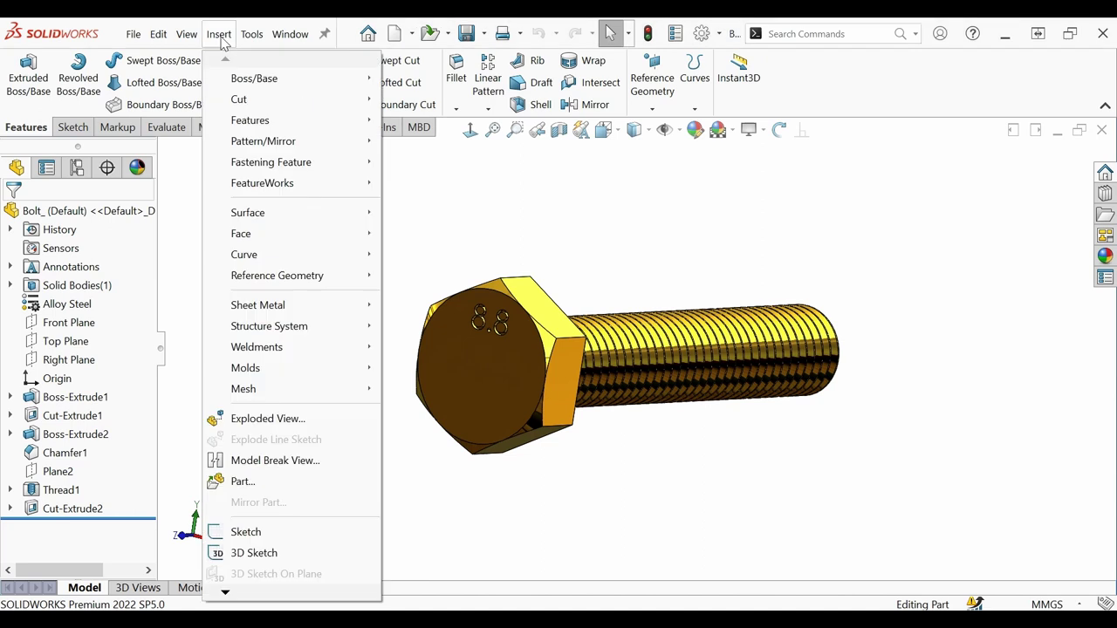
{"action": "left_click", "coordinate": [243, 483]}
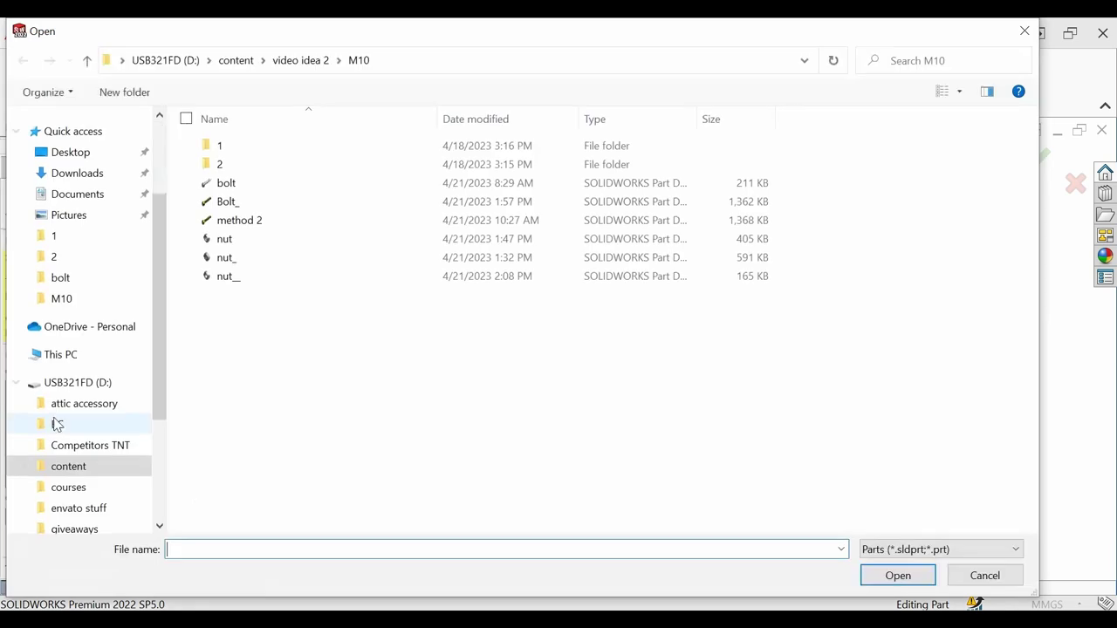
{"action": "left_click", "coordinate": [241, 288]}
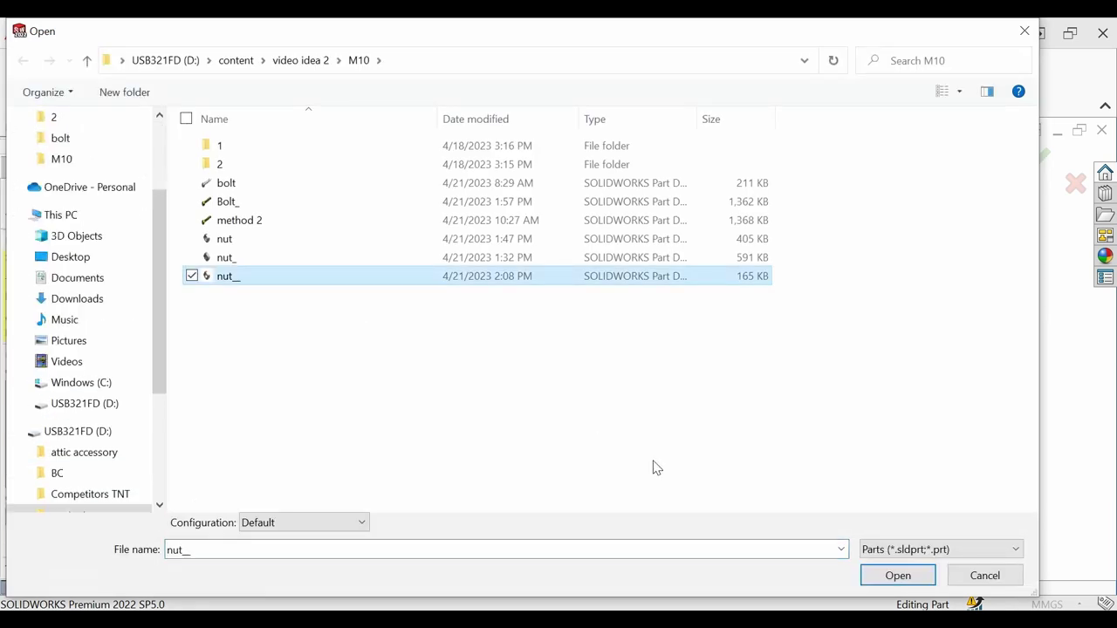
{"action": "left_click", "coordinate": [890, 575]}
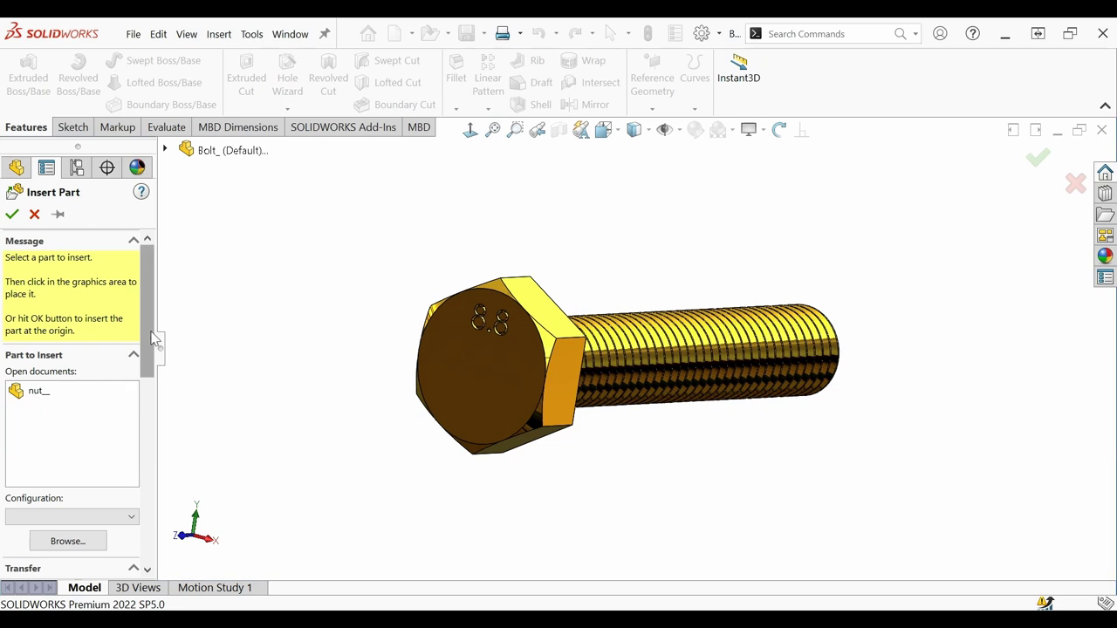
{"action": "left_click_drag", "start_coordinate": [152, 338], "coordinate": [137, 519]}
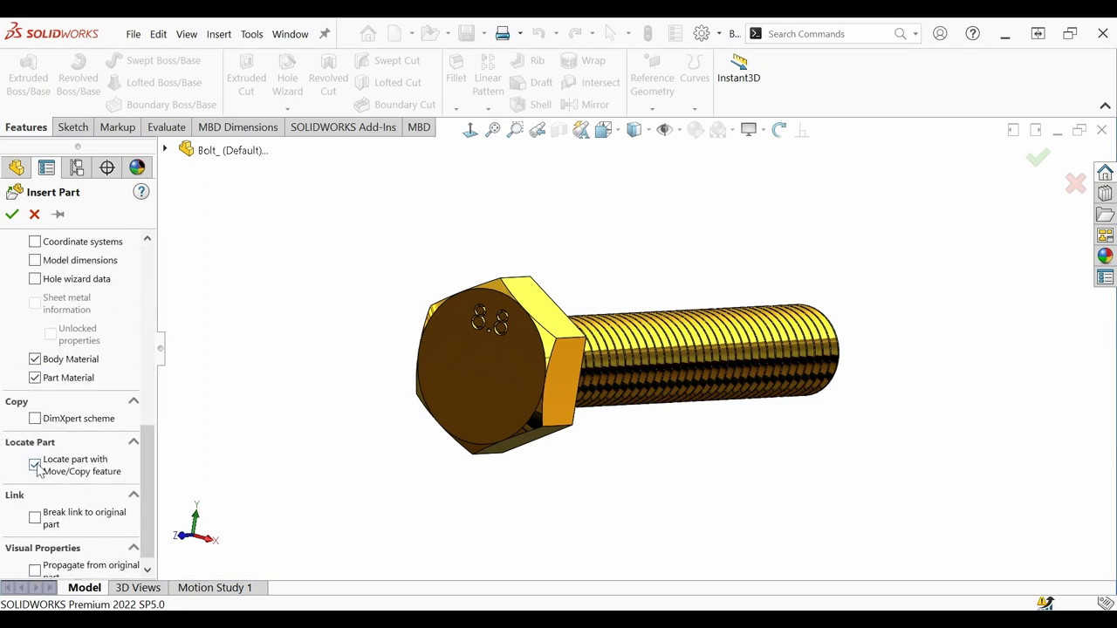
{"action": "left_click_drag", "start_coordinate": [144, 471], "coordinate": [144, 253]}
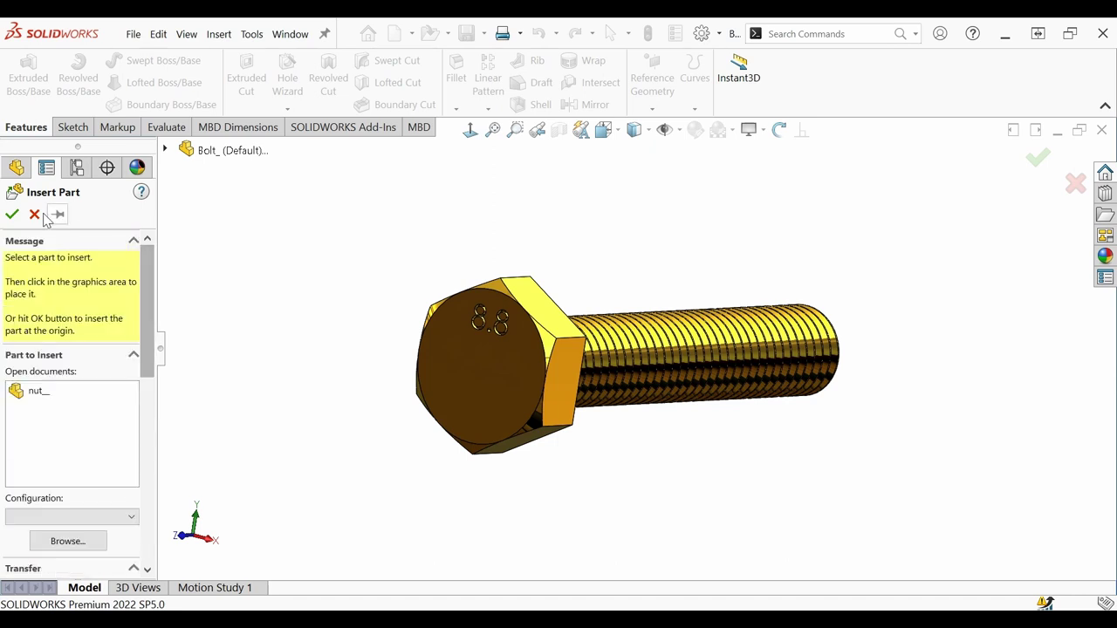
{"action": "left_click", "coordinate": [40, 393]}
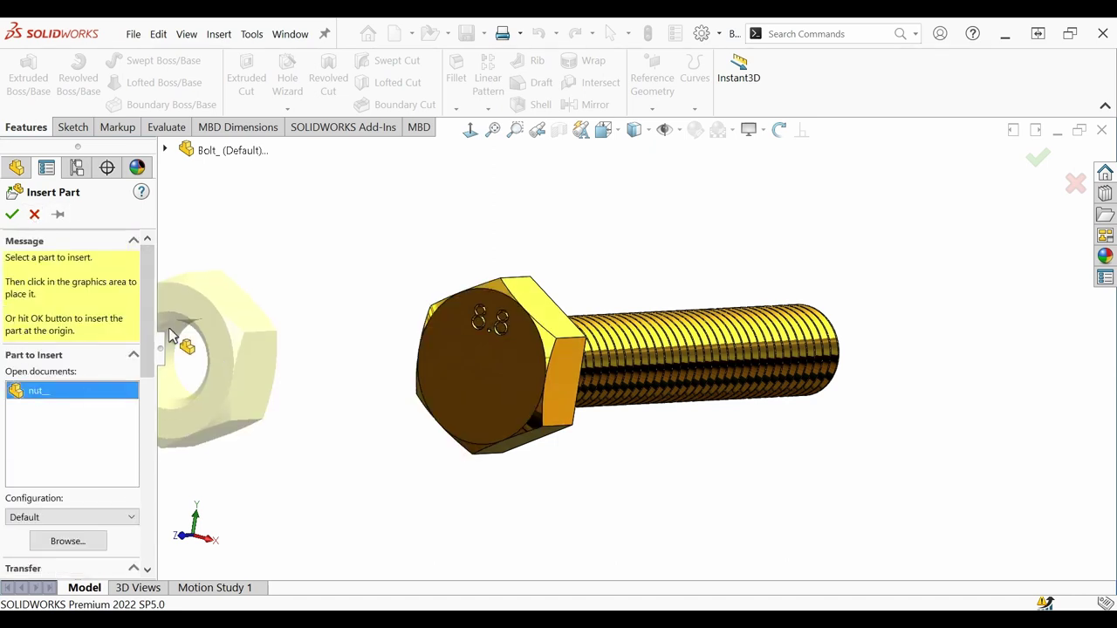
{"action": "left_click", "coordinate": [12, 214]}
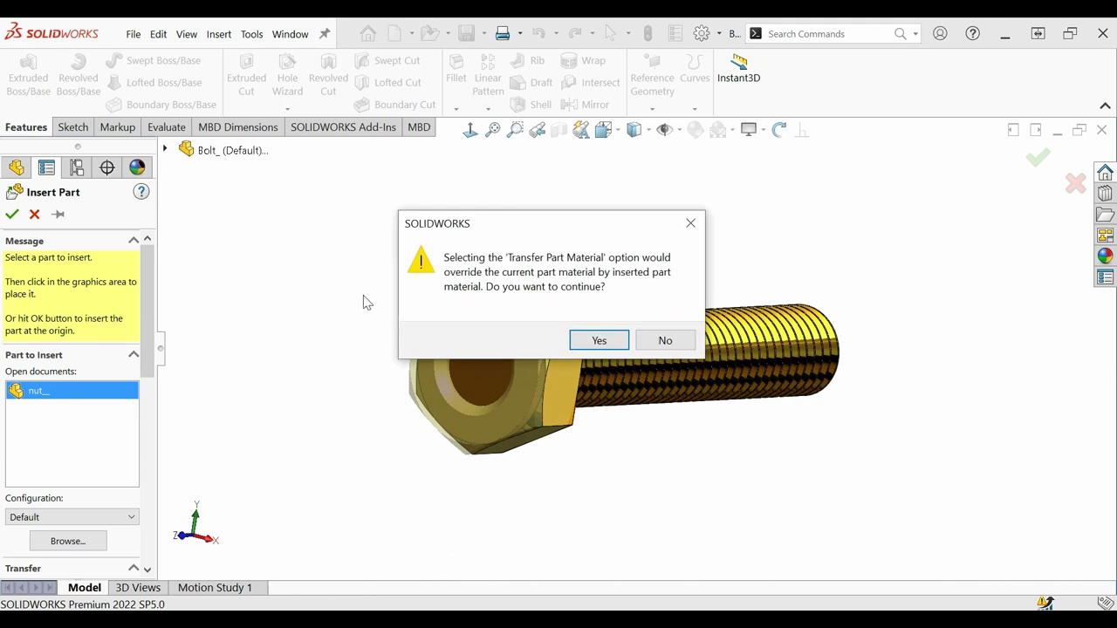
{"action": "left_click", "coordinate": [616, 346]}
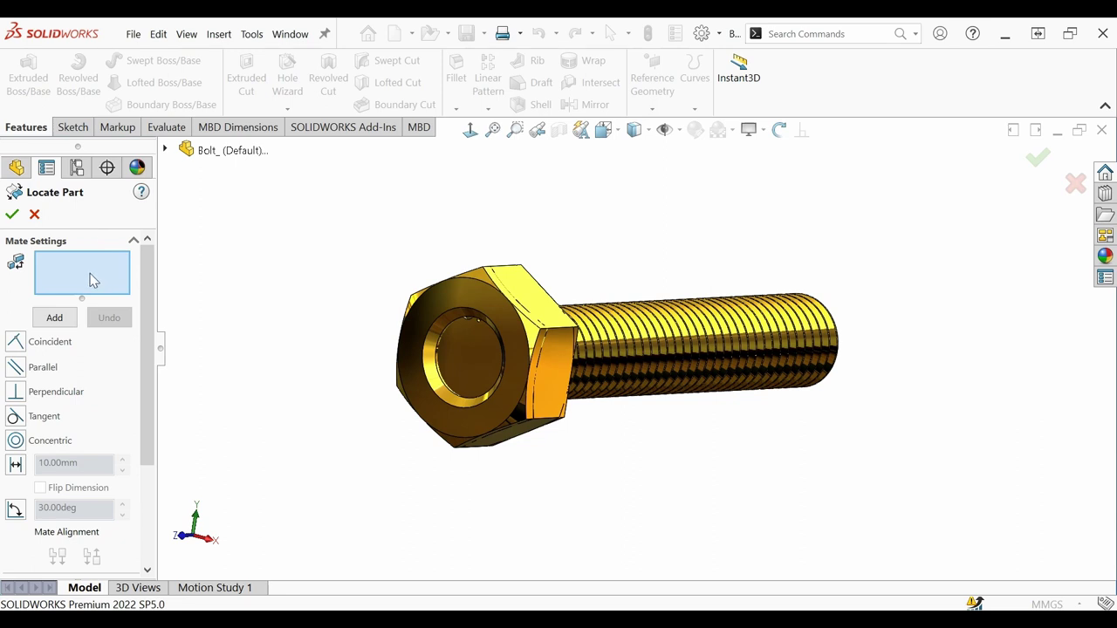
Mate the nut's circular edge concentric with the washer's inner circle on the bolt.
{"action": "left_click", "coordinate": [16, 441]}
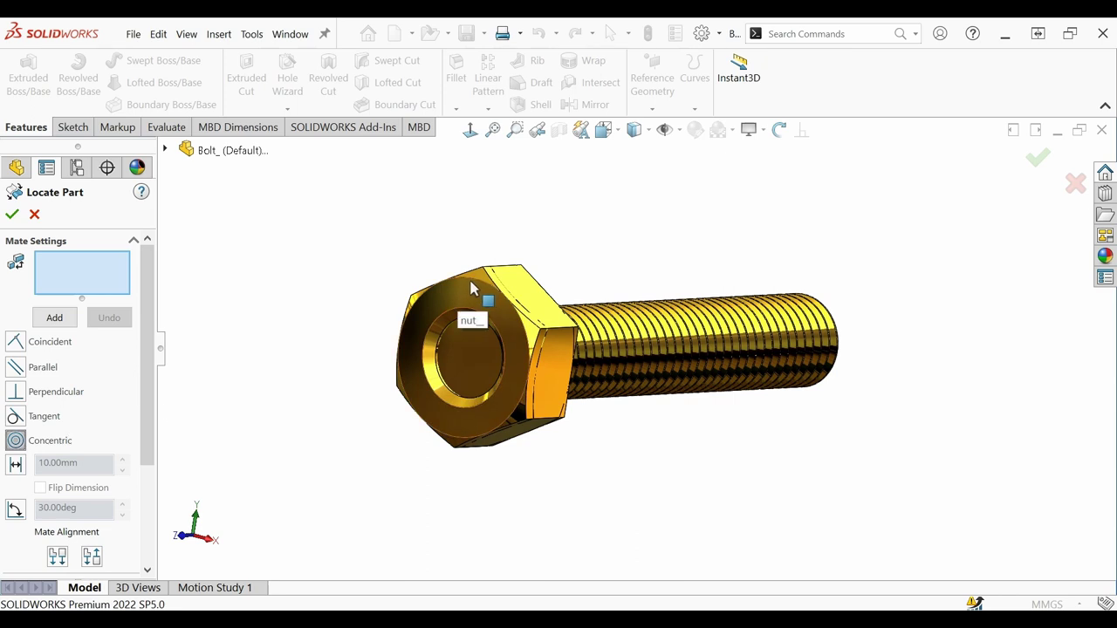
{"action": "left_click", "coordinate": [472, 285]}
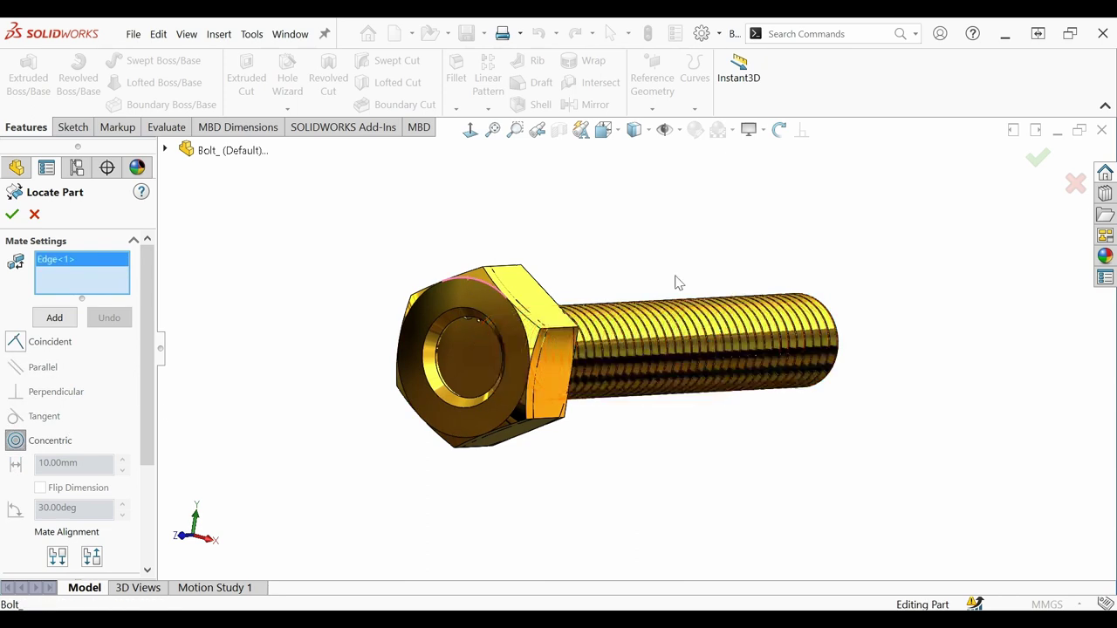
{"action": "middle_click_drag", "start_coordinate": [675, 282], "coordinate": [571, 364]}
{"action": "scroll", "coordinate": [426, 359], "scroll_direction": "down", "scroll_amount": 3}
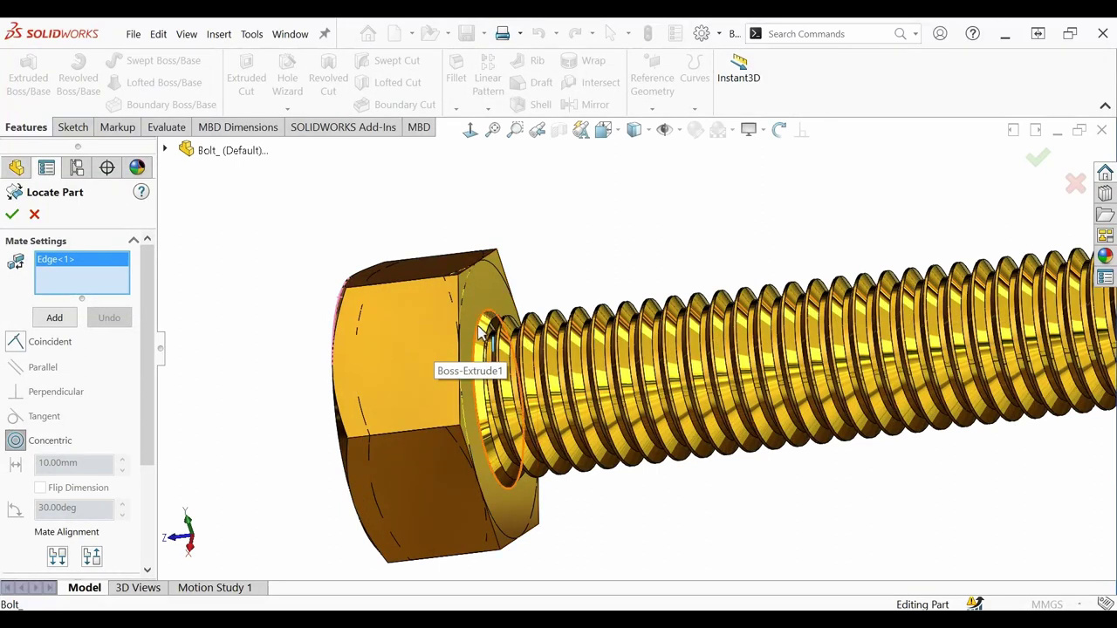
{"action": "left_click", "coordinate": [479, 332]}
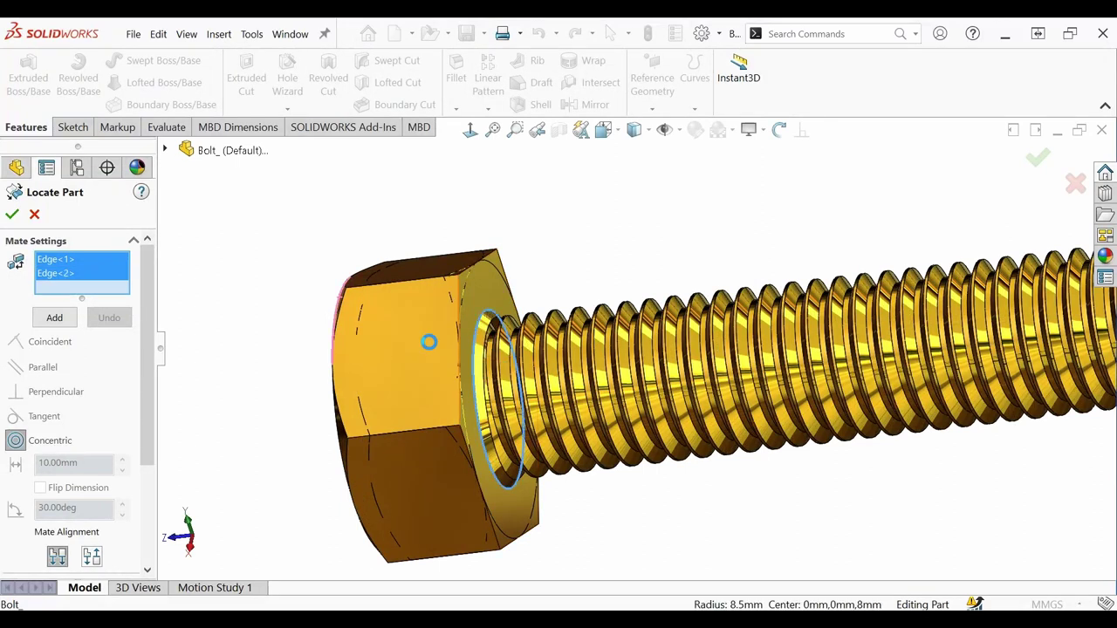
{"action": "left_click", "coordinate": [54, 320]}
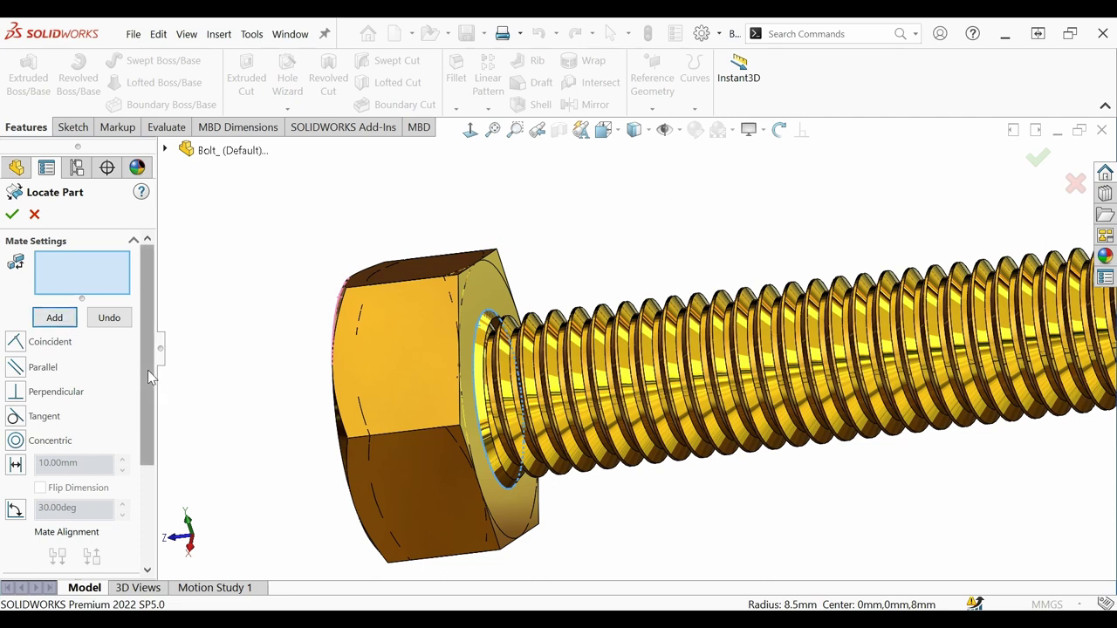
{"action": "left_click", "coordinate": [15, 466]}
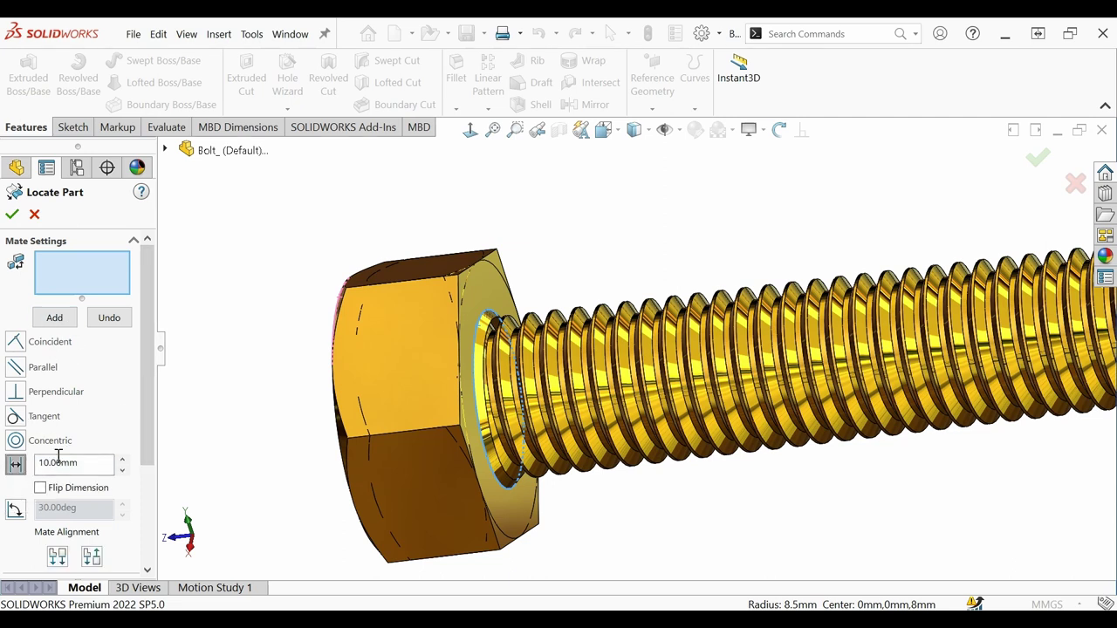
{"action": "middle_click_drag", "start_coordinate": [445, 337], "coordinate": [368, 330]}
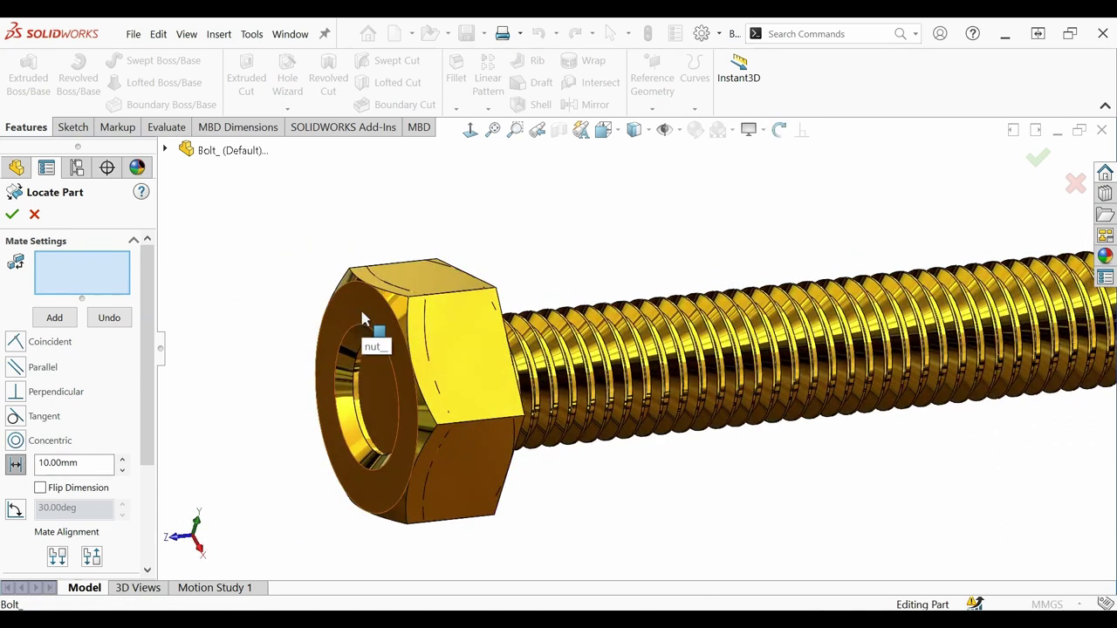
Add a 5 mm distance mate between the nut face and the bolt face.
{"action": "left_click", "coordinate": [365, 319]}
{"action": "middle_click_drag", "start_coordinate": [635, 236], "coordinate": [528, 292]}
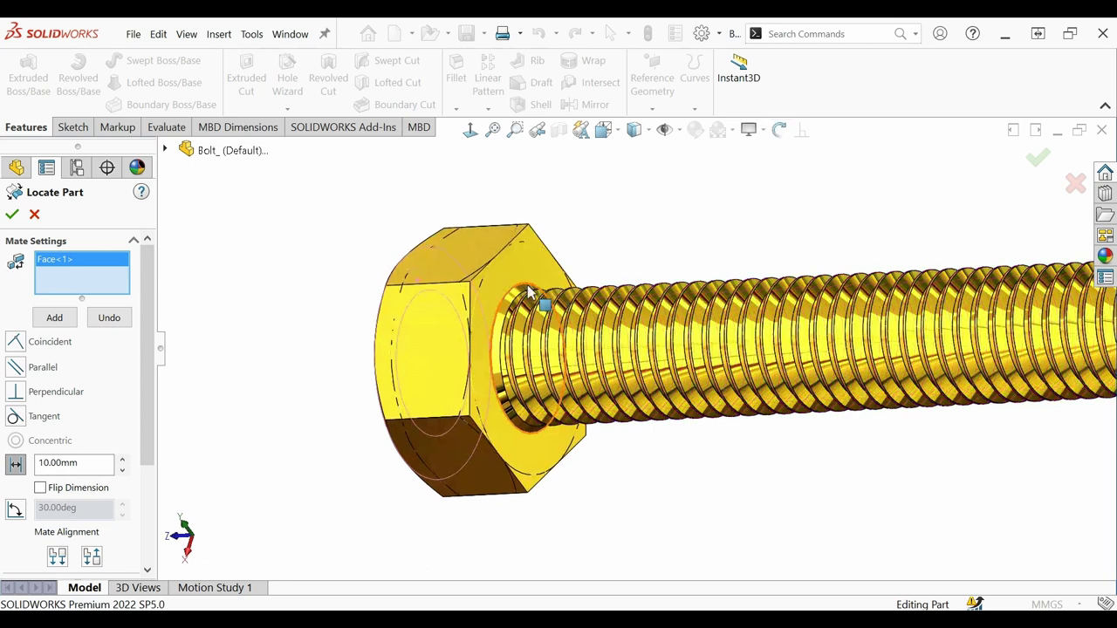
{"action": "left_click", "coordinate": [498, 313]}
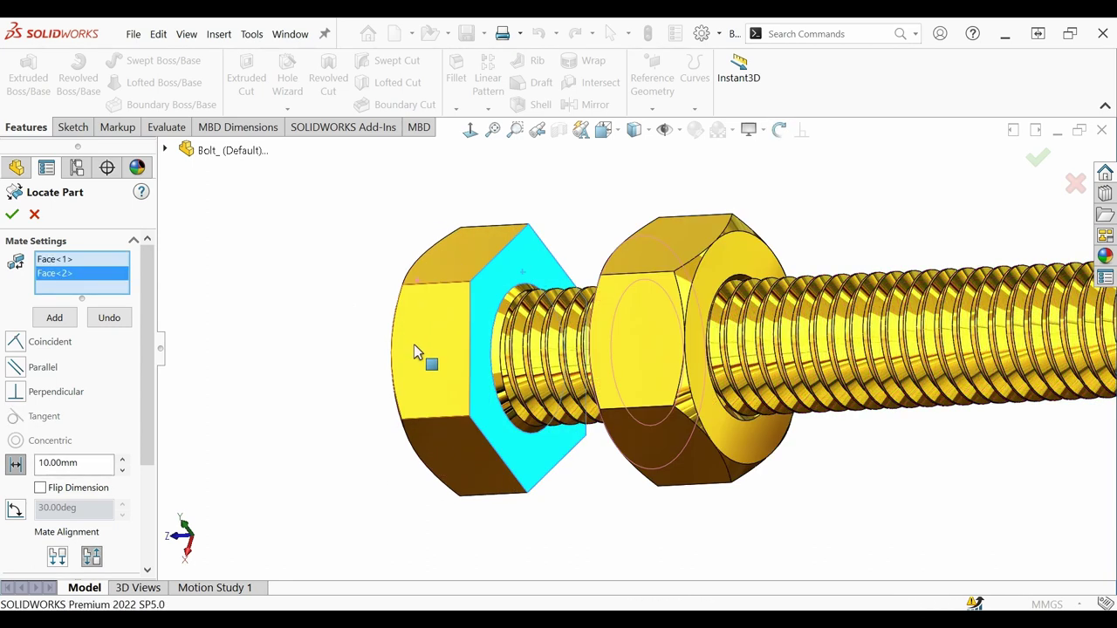
{"action": "scroll", "coordinate": [414, 344], "scroll_direction": "up", "scroll_amount": 5}
{"action": "middle_click_drag", "start_coordinate": [488, 372], "coordinate": [529, 394]}
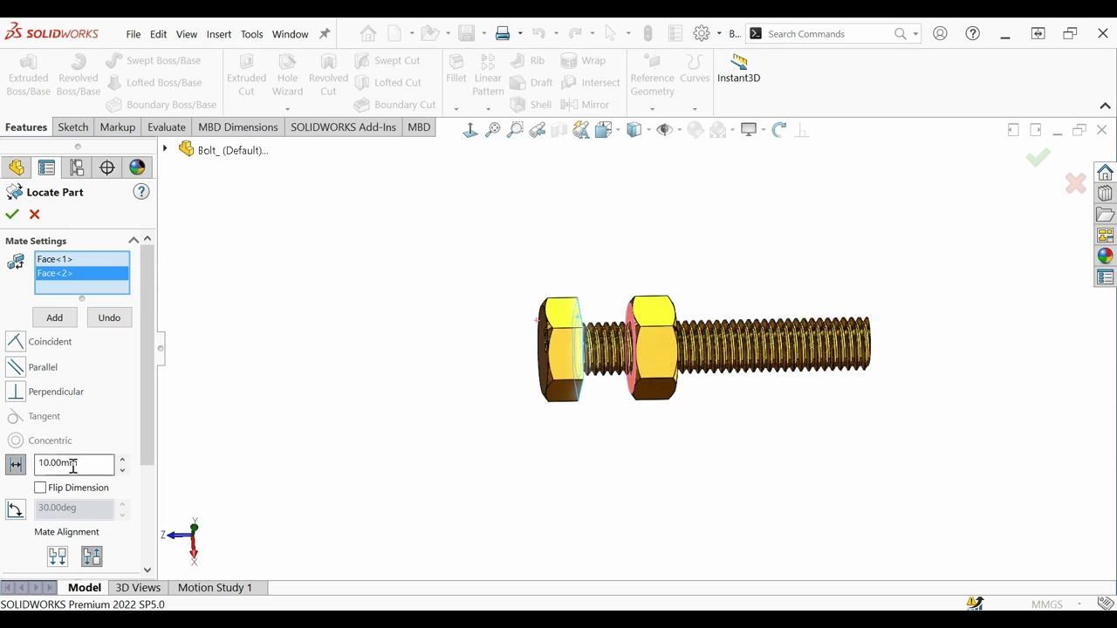
{"action": "left_click_drag", "start_coordinate": [73, 467], "coordinate": [56, 463]}
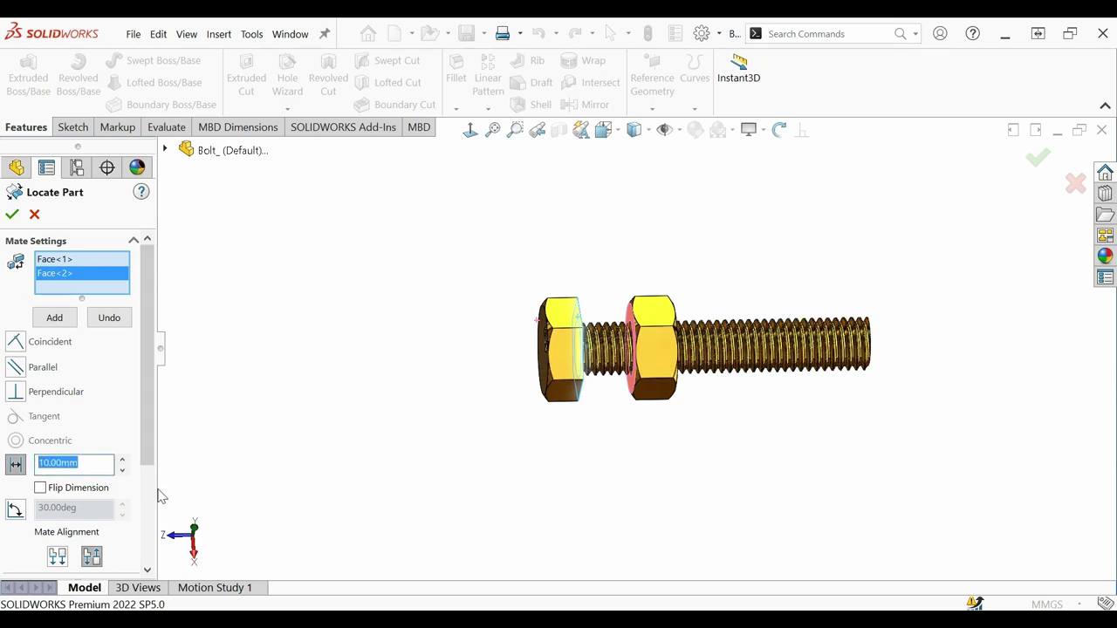
{"action": "type", "text": "55-8"}
{"action": "key", "text": "Return"}
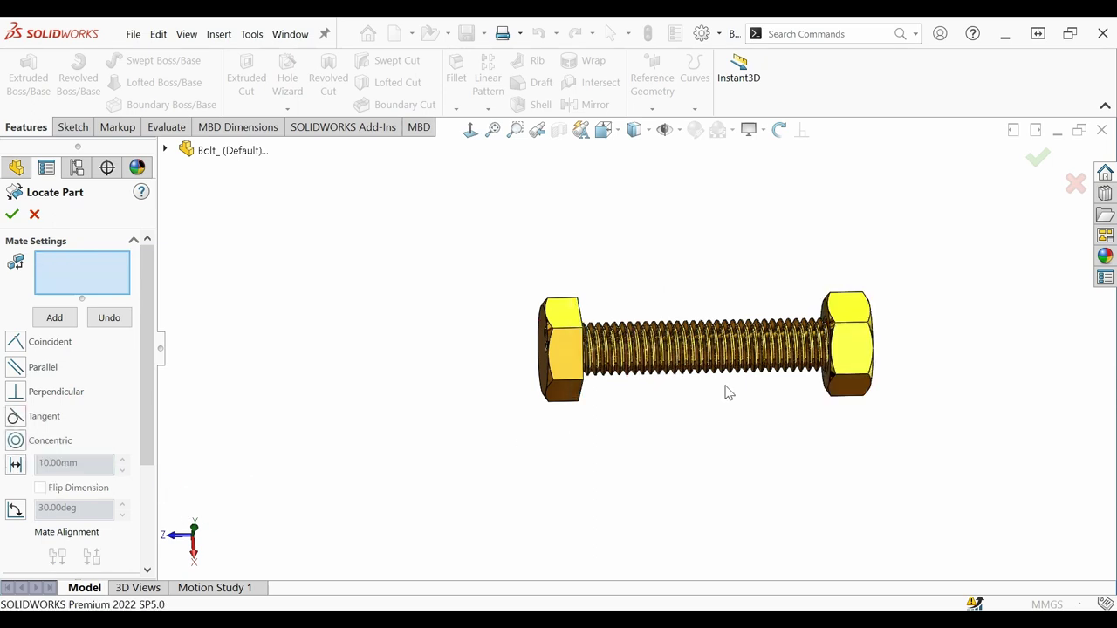
{"action": "middle_click_drag", "start_coordinate": [895, 374], "coordinate": [846, 435]}
{"action": "scroll", "coordinate": [880, 390], "scroll_direction": "down", "scroll_amount": 5}
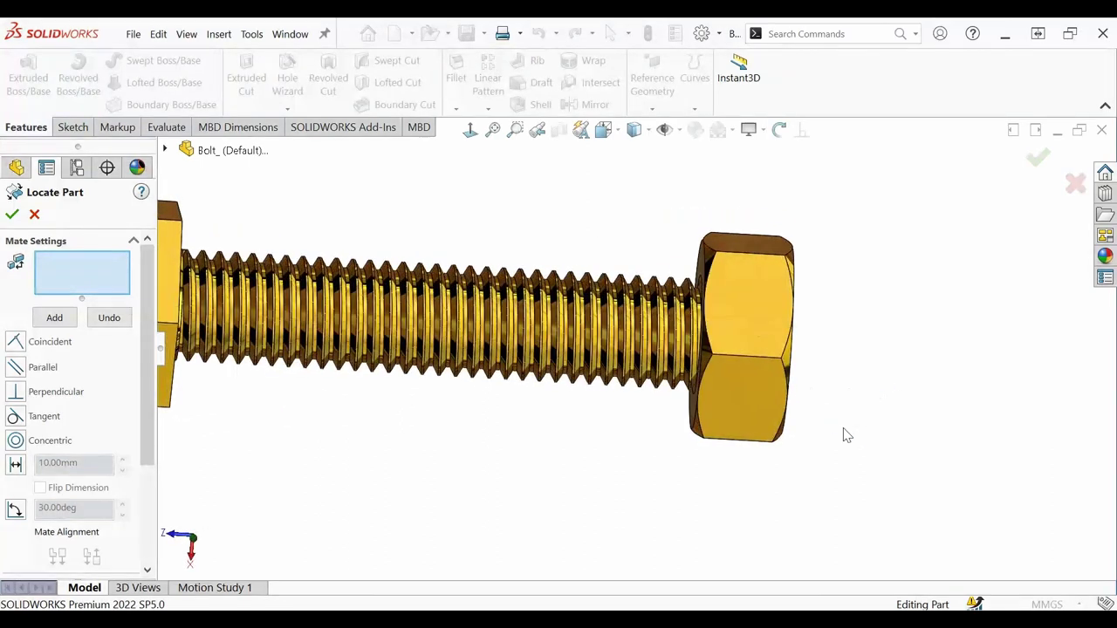
Finish placing the nut, then Combine-subtract the bolt body from the nut body.
{"action": "left_click", "coordinate": [12, 216]}
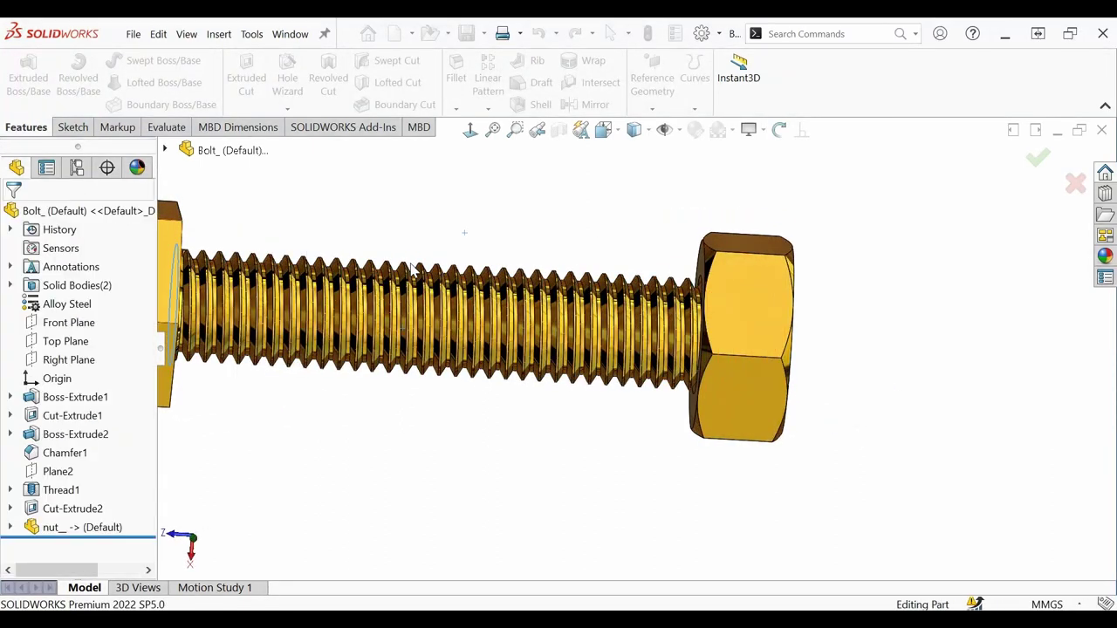
{"action": "key", "text": "f"}
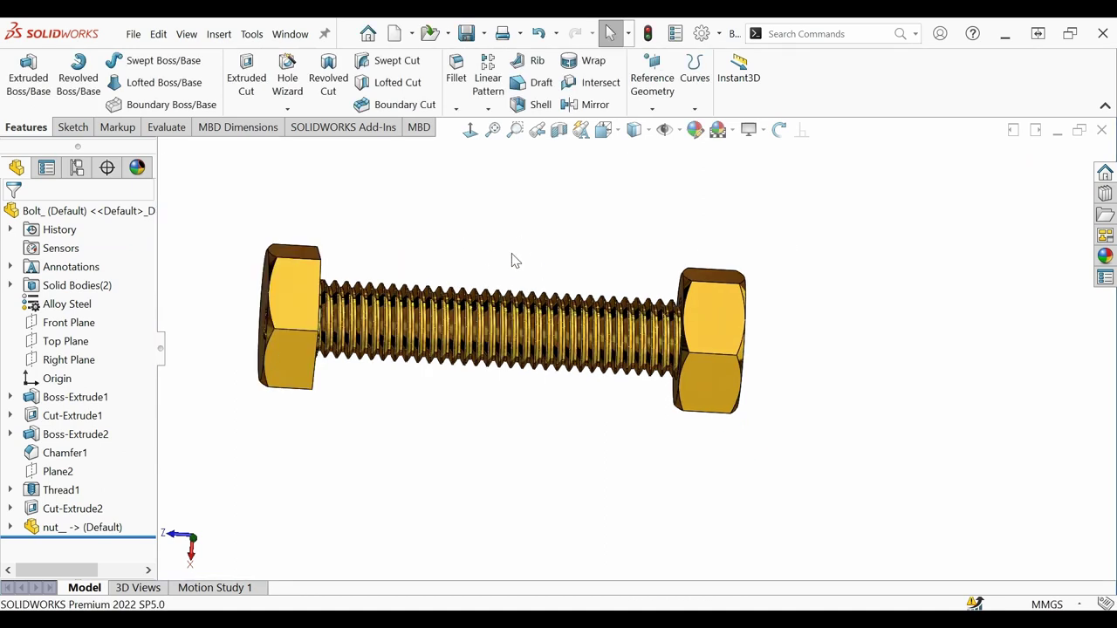
{"action": "left_click", "coordinate": [221, 35]}
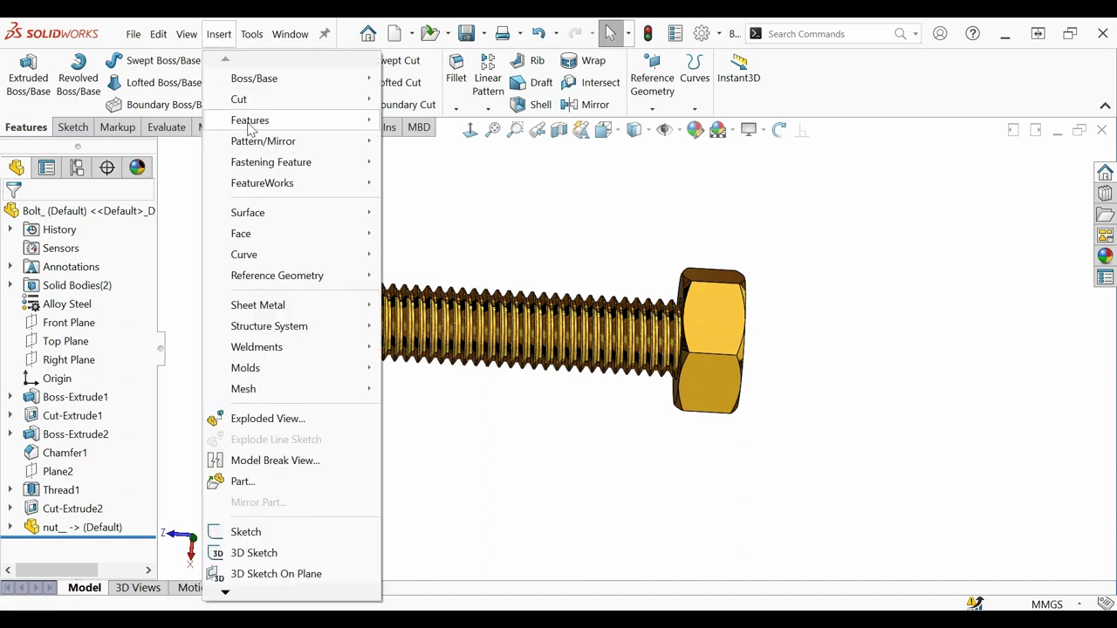
{"action": "mouse_move", "coordinate": [250, 120]}
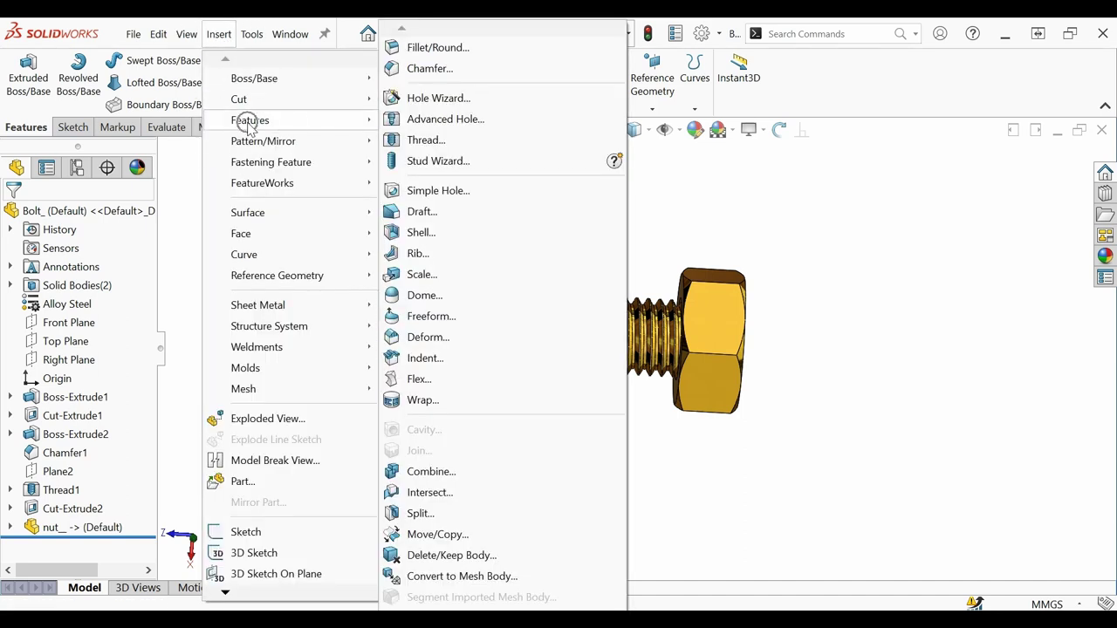
{"action": "left_click", "coordinate": [447, 472]}
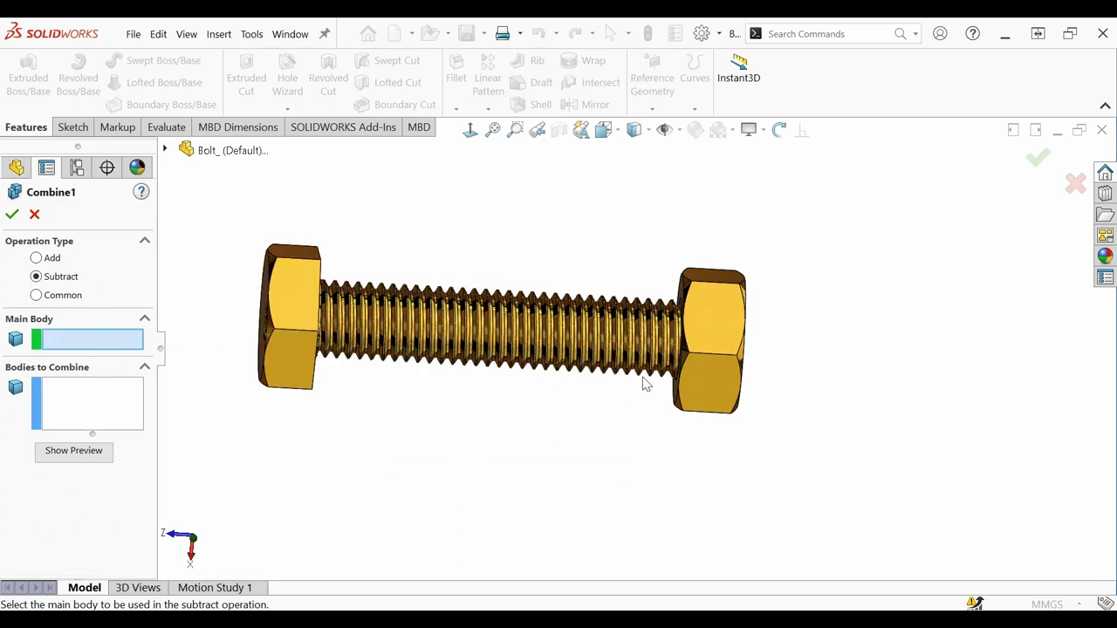
{"action": "left_click", "coordinate": [729, 316]}
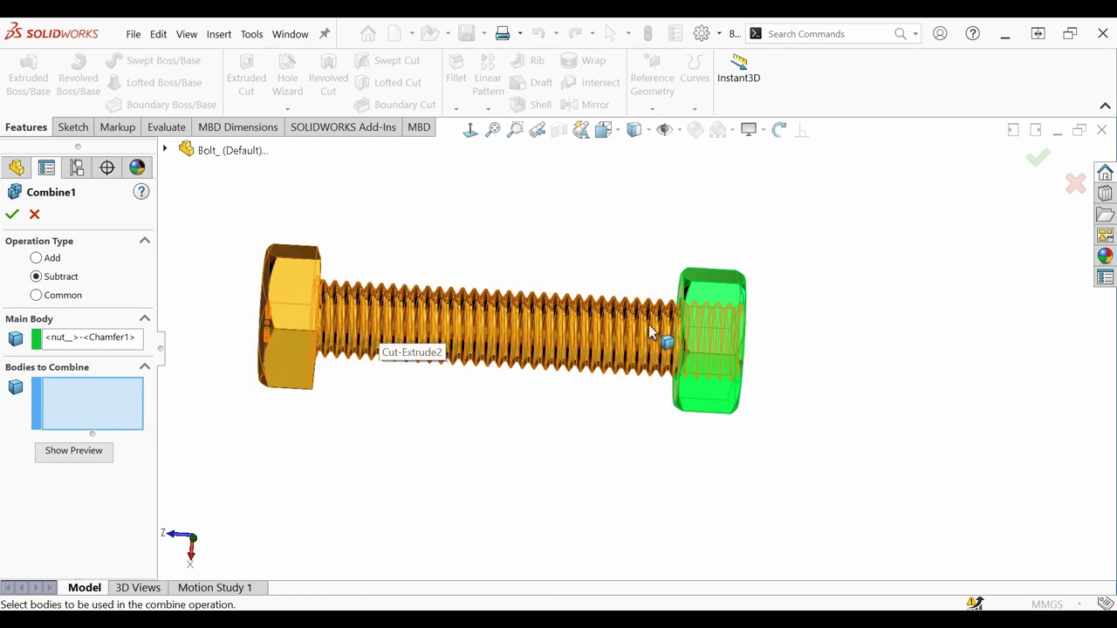
{"action": "left_click", "coordinate": [299, 316]}
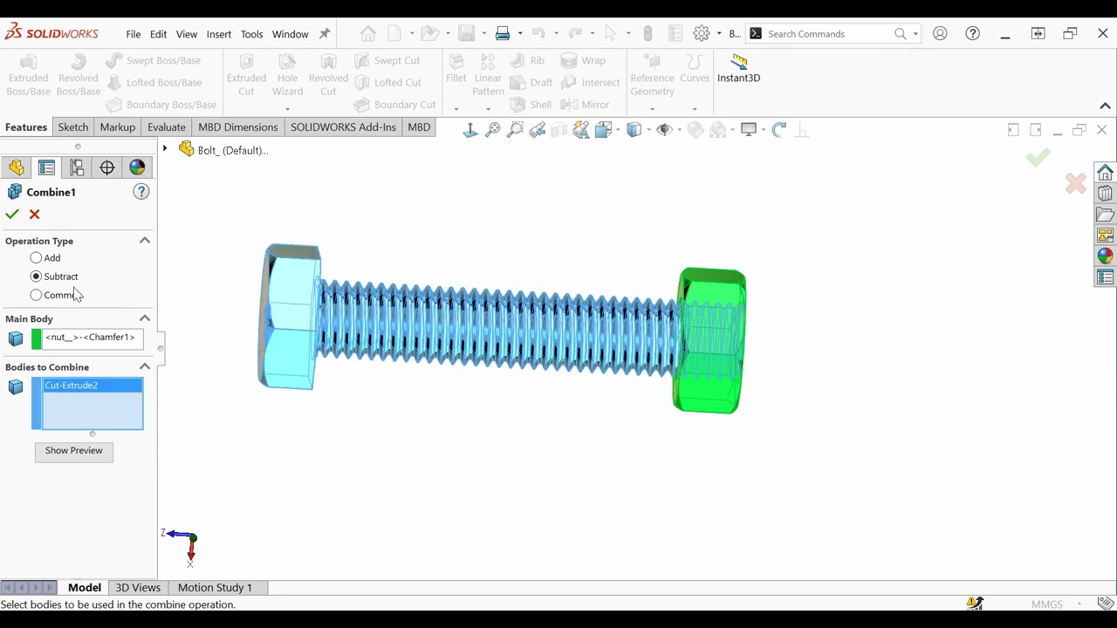
{"action": "left_click", "coordinate": [13, 215]}
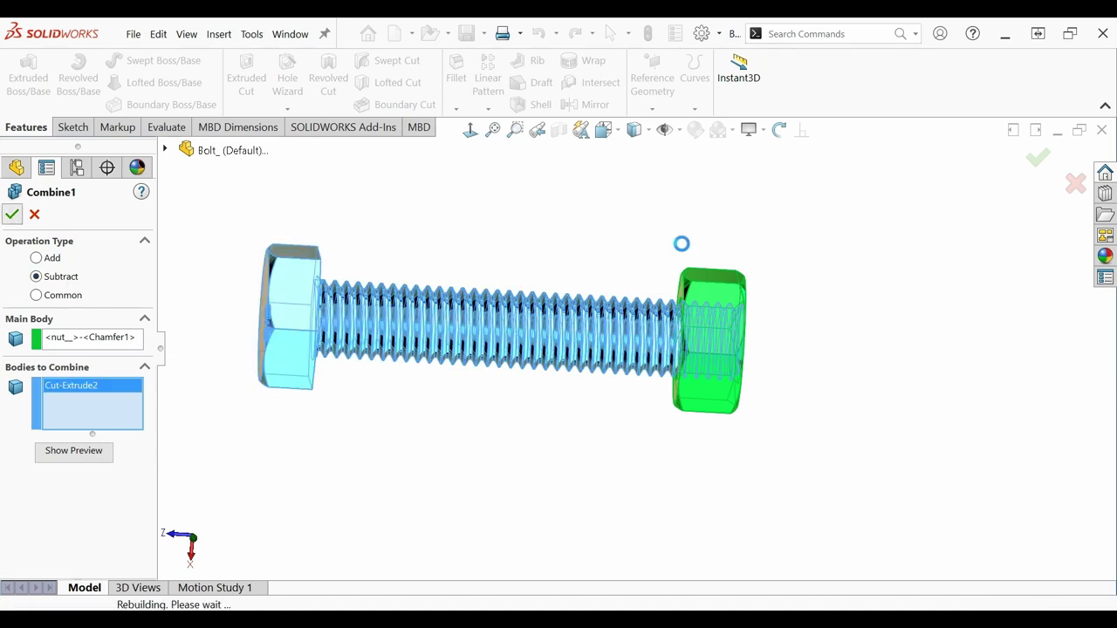
{"action": "middle_click_drag", "start_coordinate": [738, 237], "coordinate": [810, 281]}
{"action": "scroll", "coordinate": [705, 379], "scroll_direction": "down", "scroll_amount": 5}
Orbit and zoom around the combined nut to check its internal thread.
{"action": "scroll", "coordinate": [701, 369], "scroll_direction": "down", "scroll_amount": 2}
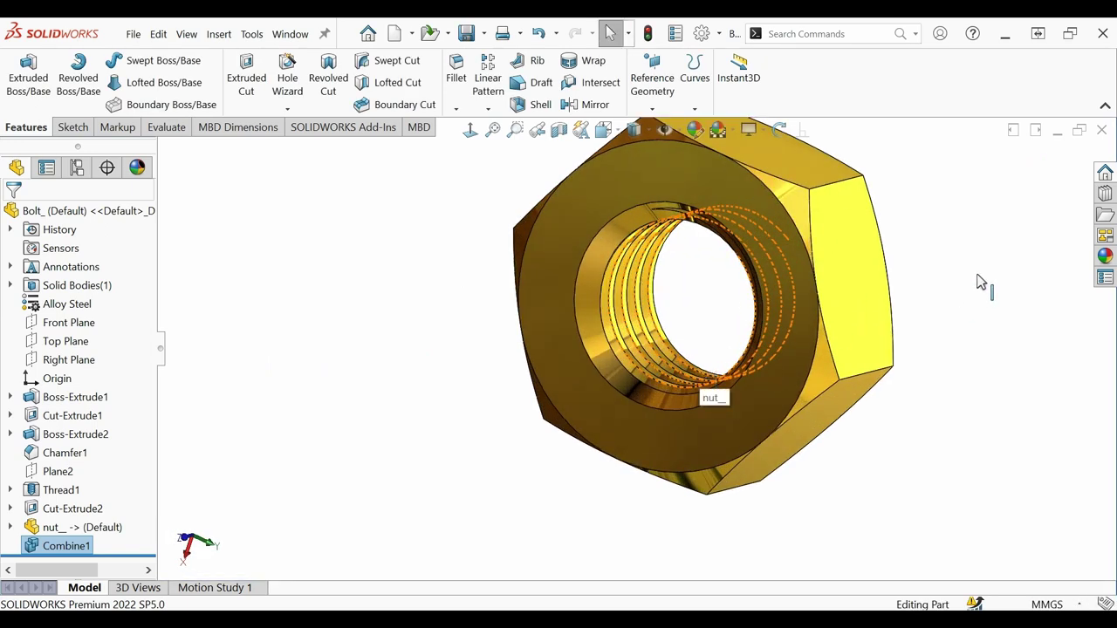
{"action": "middle_click_drag", "start_coordinate": [967, 287], "coordinate": [922, 284]}
{"action": "scroll", "coordinate": [925, 297], "scroll_direction": "up", "scroll_amount": 2}
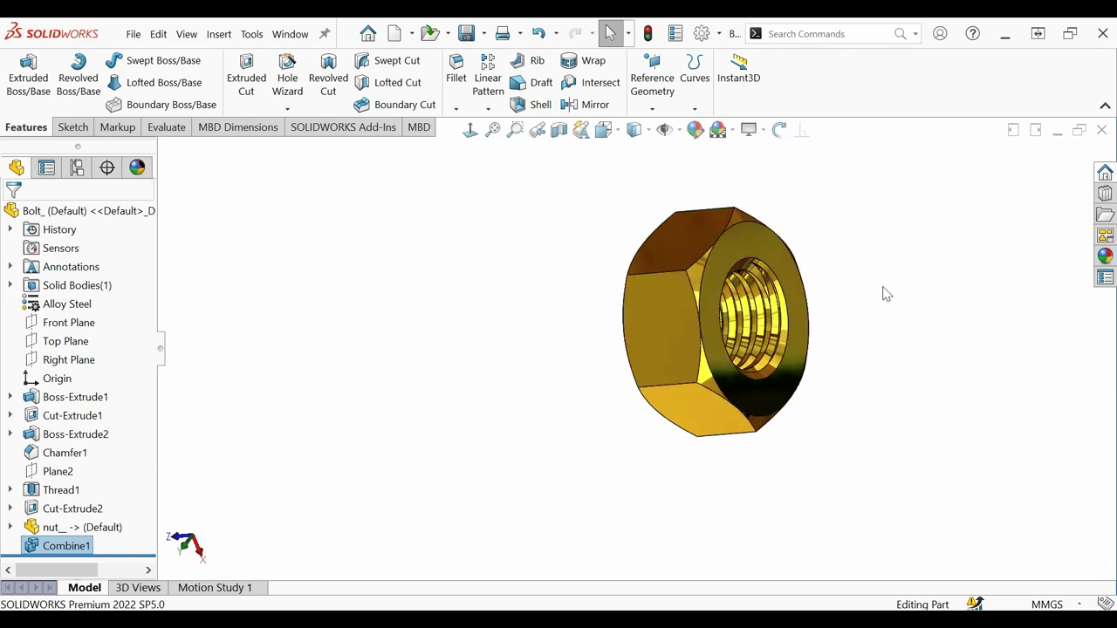
{"action": "scroll", "coordinate": [886, 294], "scroll_direction": "down", "scroll_amount": 1}
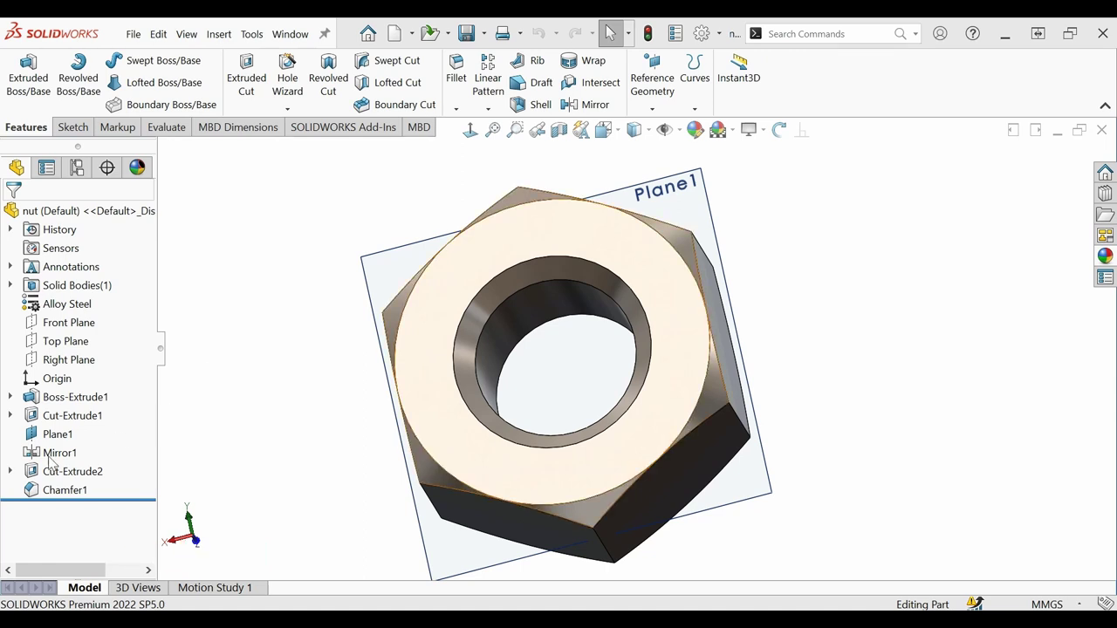
Edit Cut-Extrude2's Sketch4, changing the bore diameter from 8.68 mm to 10 mm.
{"action": "left_click", "coordinate": [11, 471]}
{"action": "left_click", "coordinate": [75, 490]}
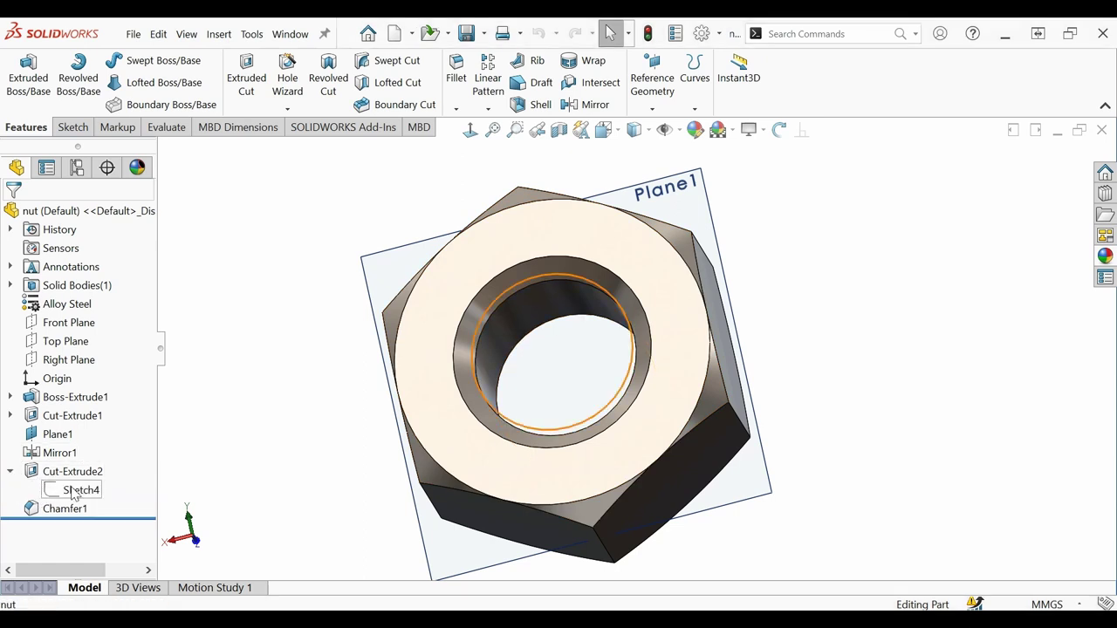
{"action": "left_click", "coordinate": [85, 442]}
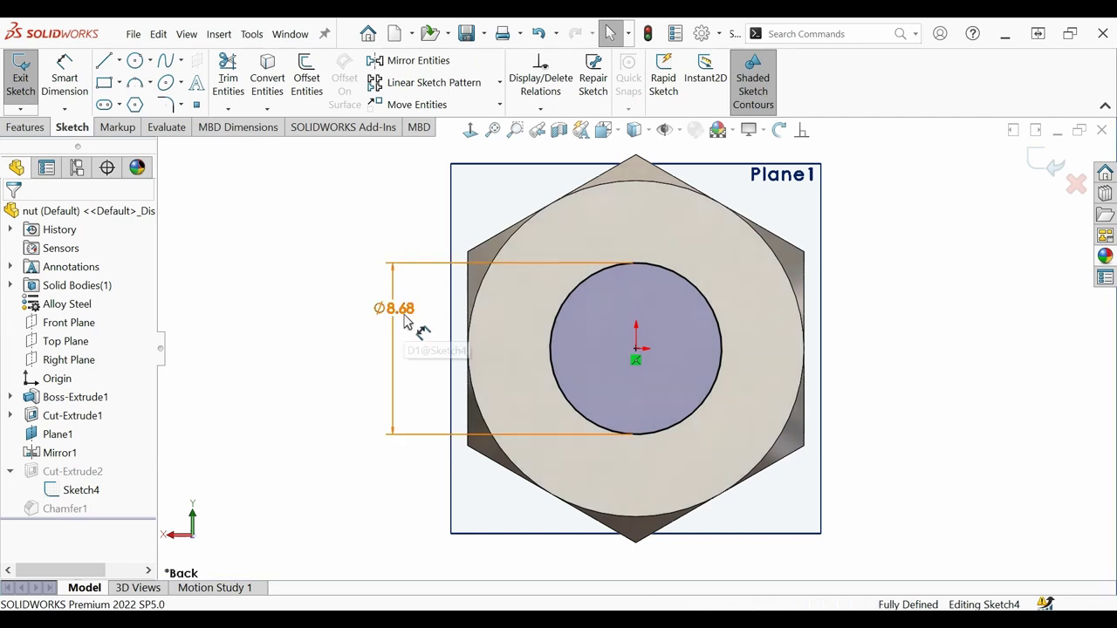
{"action": "left_click", "coordinate": [405, 322]}
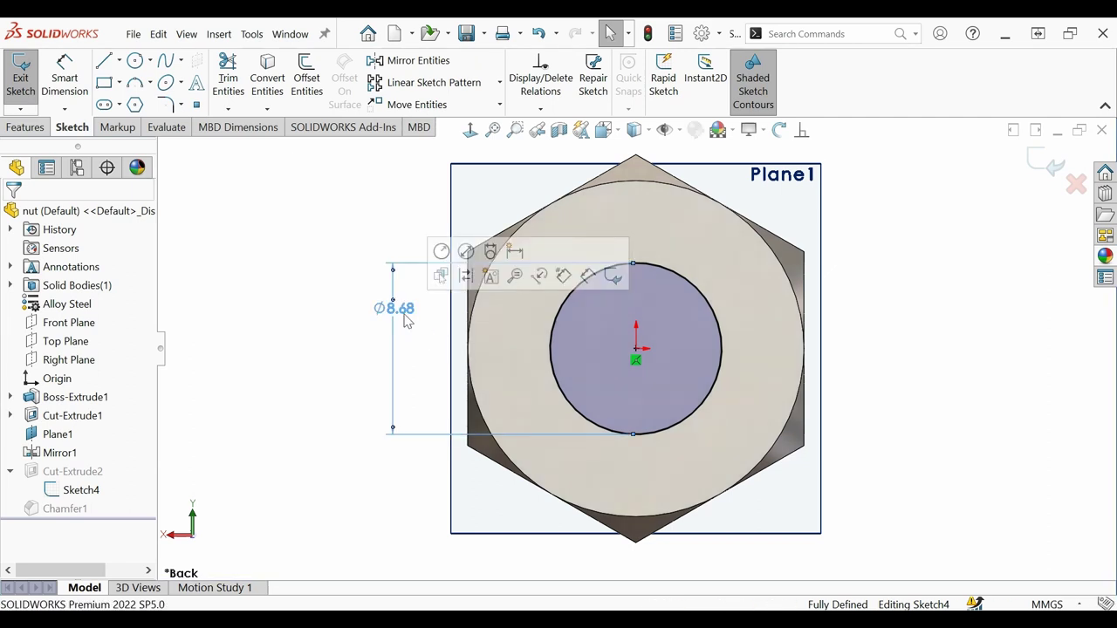
{"action": "double_click", "coordinate": [397, 309]}
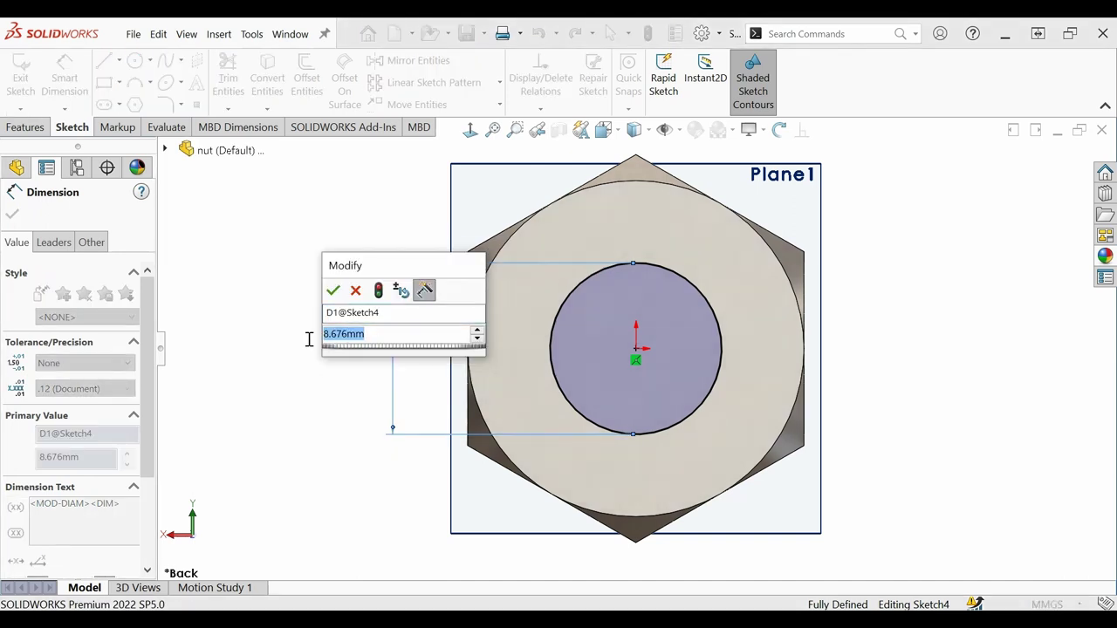
{"action": "type", "text": "10mm"}
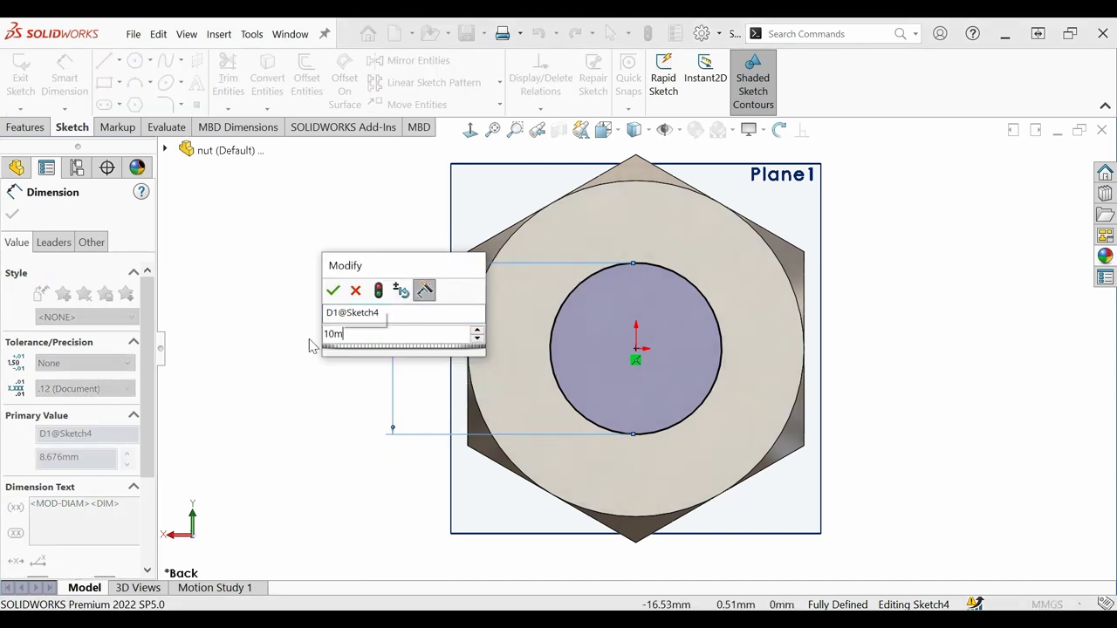
{"action": "left_click", "coordinate": [333, 290]}
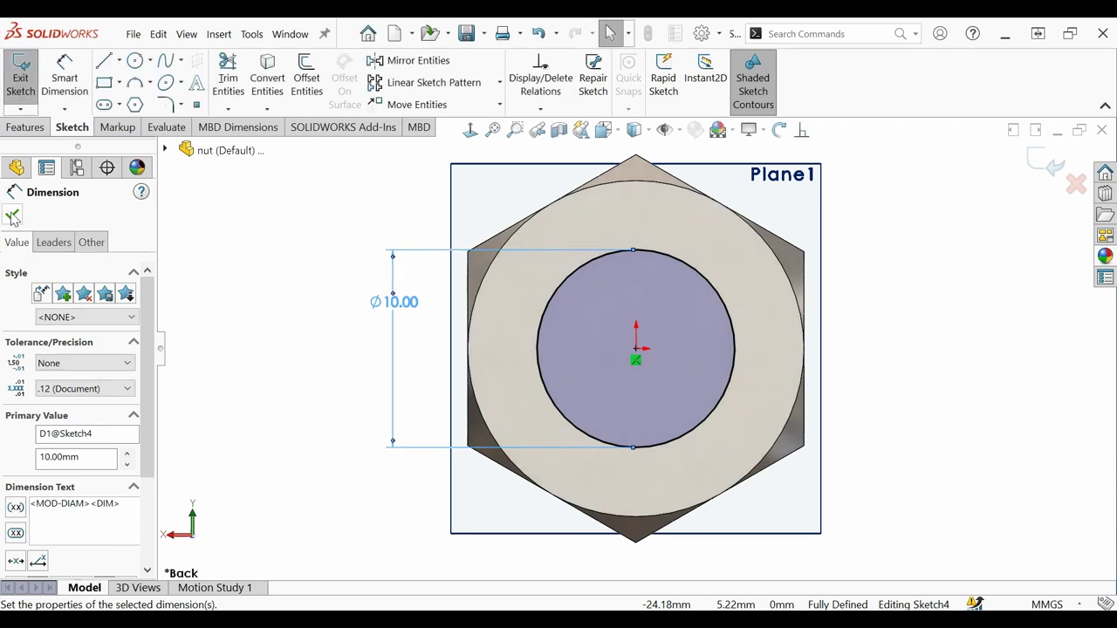
{"action": "left_click", "coordinate": [194, 244]}
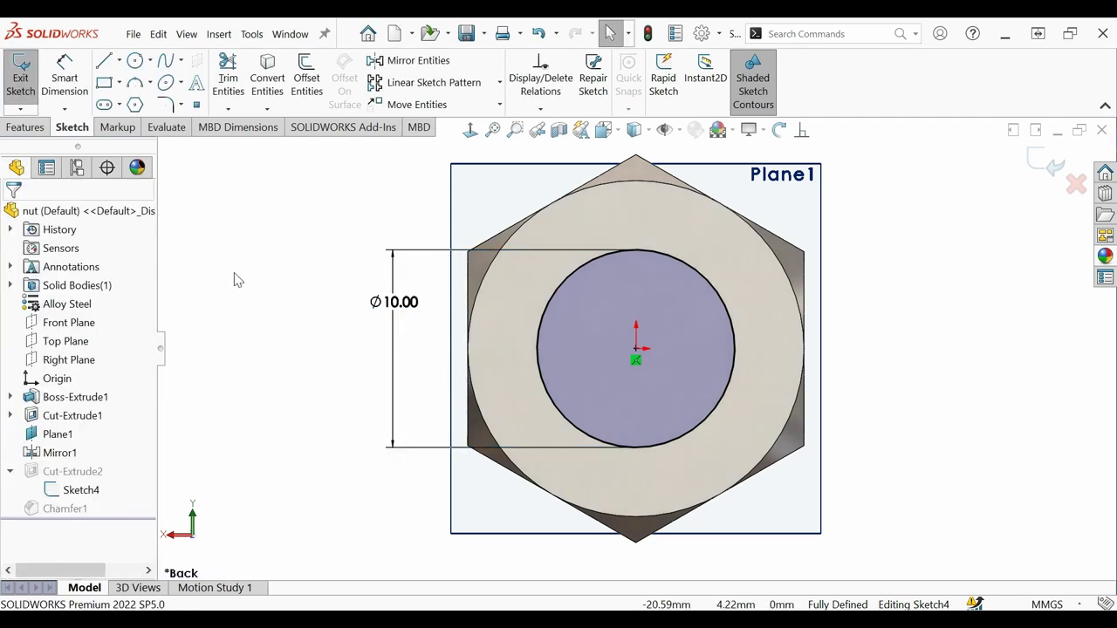
{"action": "left_click", "coordinate": [1039, 164]}
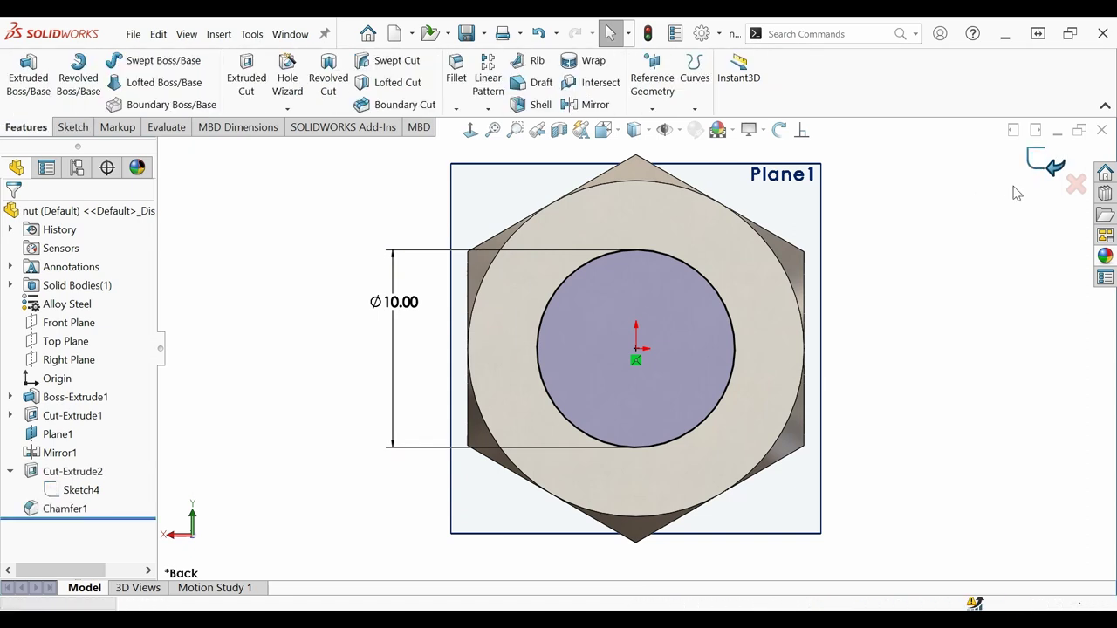
Start a Thread feature on the nut's bore edge using Metric Die M10x1.5.
{"action": "scroll", "coordinate": [890, 313], "scroll_direction": "up", "scroll_amount": 2}
{"action": "mouse_move", "coordinate": [890, 314]}
{"action": "middle_mouse_down"}
{"action": "mouse_move", "coordinate": [805, 265]}
{"action": "mouse_move", "coordinate": [812, 288]}
{"action": "middle_mouse_up"}
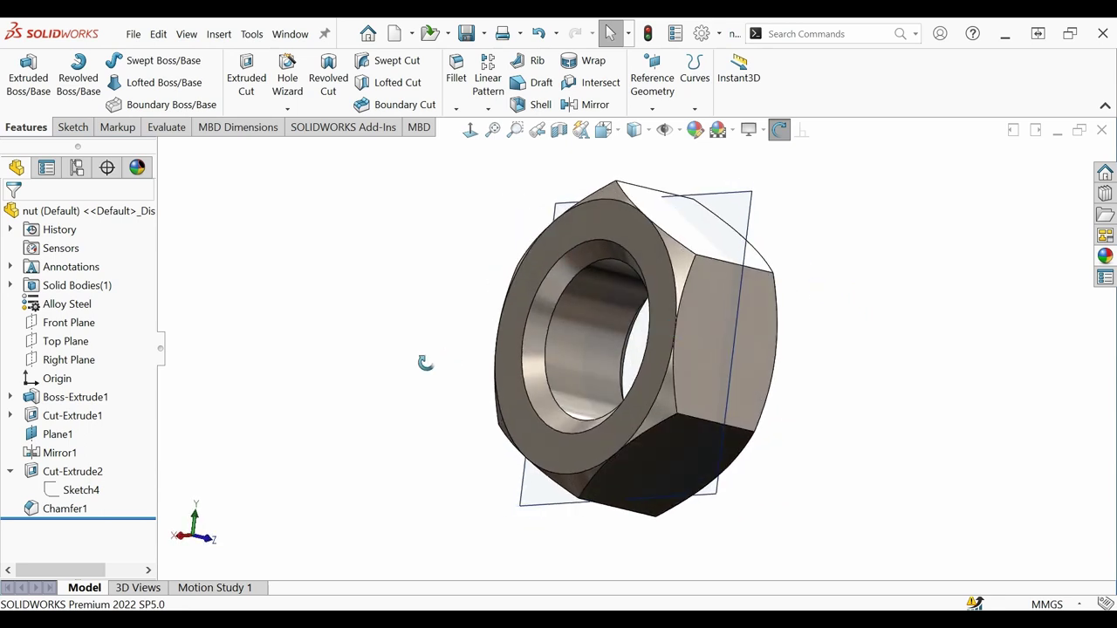
{"action": "scroll", "coordinate": [425, 363], "scroll_direction": "down", "scroll_amount": 2}
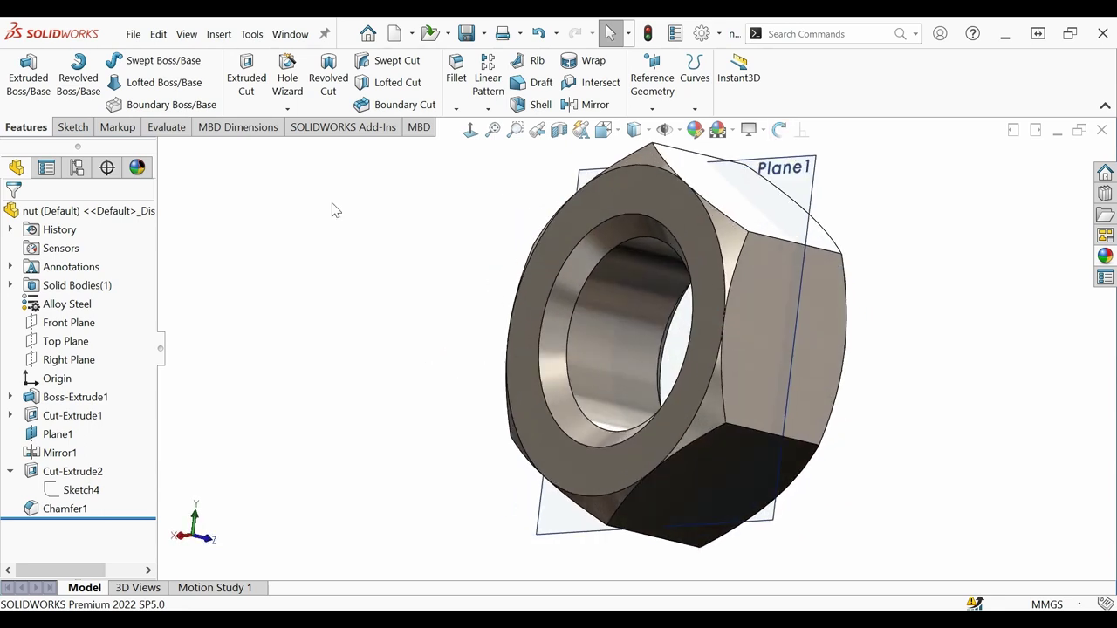
{"action": "left_click", "coordinate": [294, 108]}
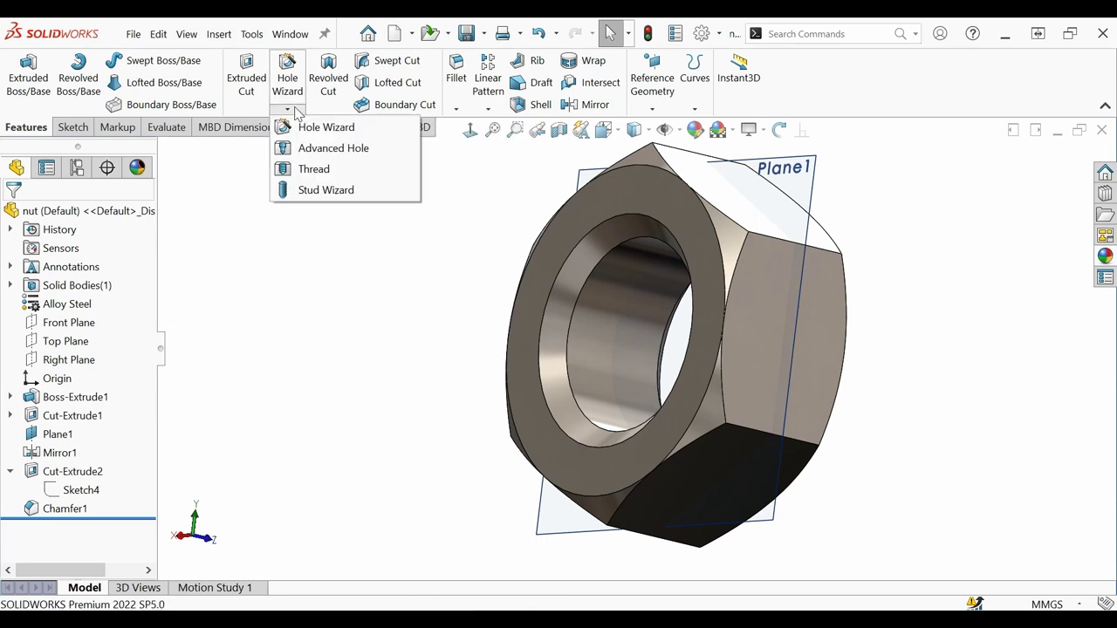
{"action": "left_click", "coordinate": [320, 171]}
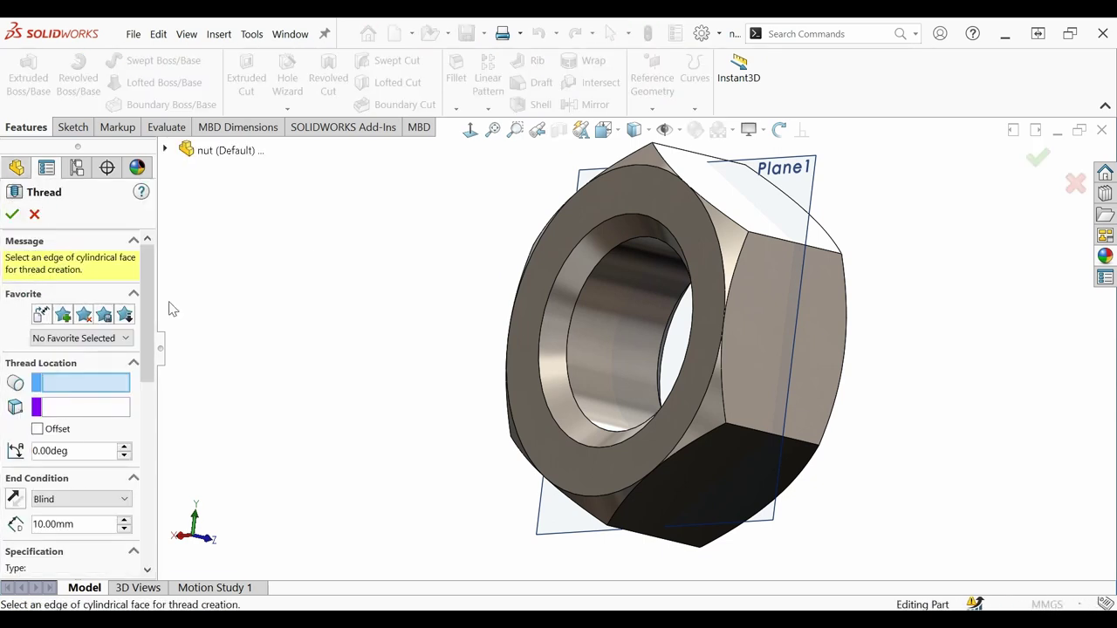
{"action": "scroll", "coordinate": [152, 306], "scroll_direction": "down", "scroll_amount": 1}
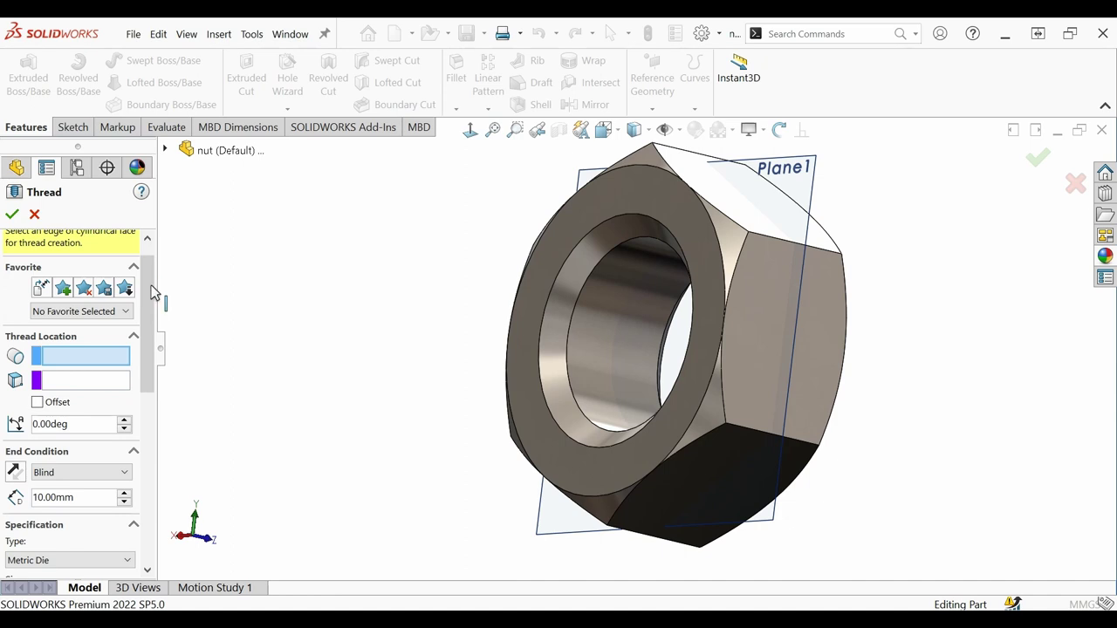
{"action": "scroll", "coordinate": [152, 292], "scroll_direction": "down", "scroll_amount": 2}
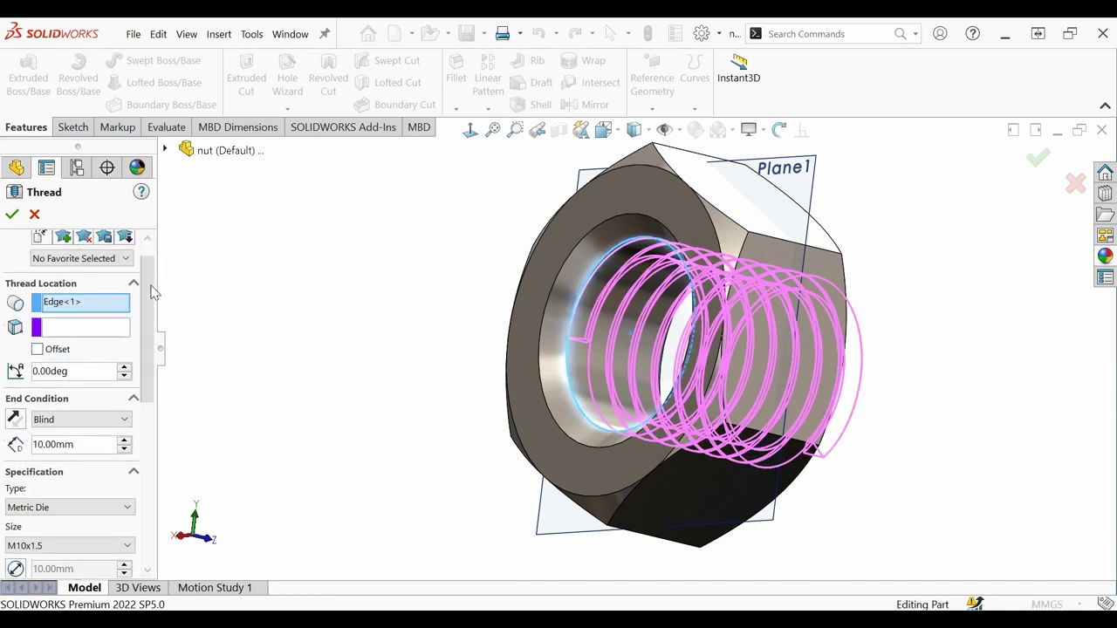
{"action": "scroll", "coordinate": [152, 314], "scroll_direction": "down", "scroll_amount": 1}
{"action": "scroll", "coordinate": [149, 336], "scroll_direction": "down", "scroll_amount": 1}
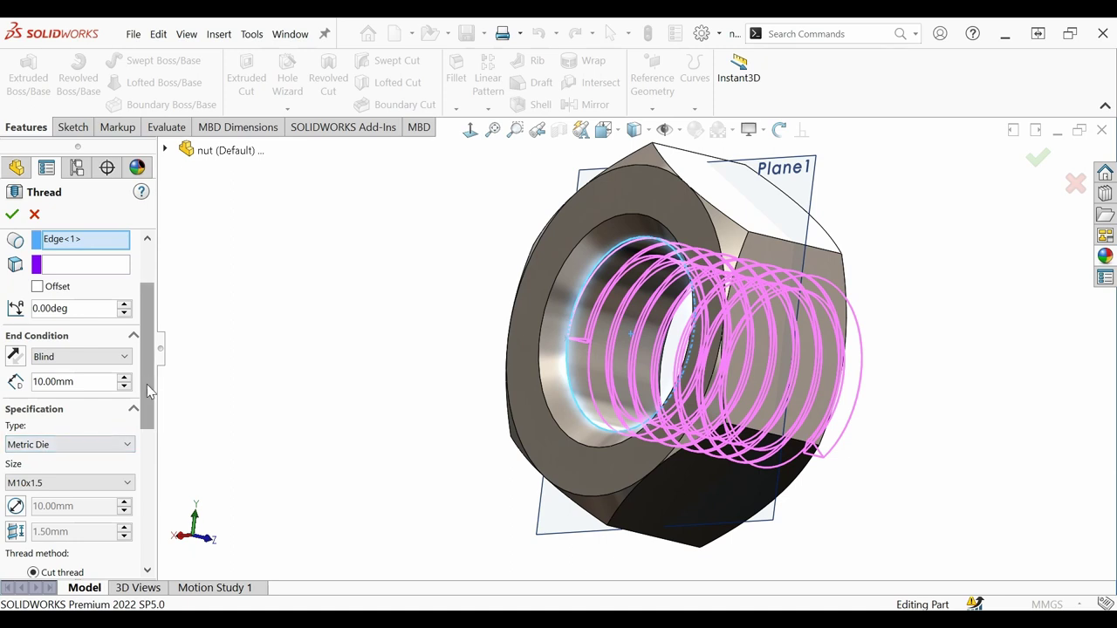
{"action": "left_click_drag", "start_coordinate": [147, 387], "coordinate": [146, 511]}
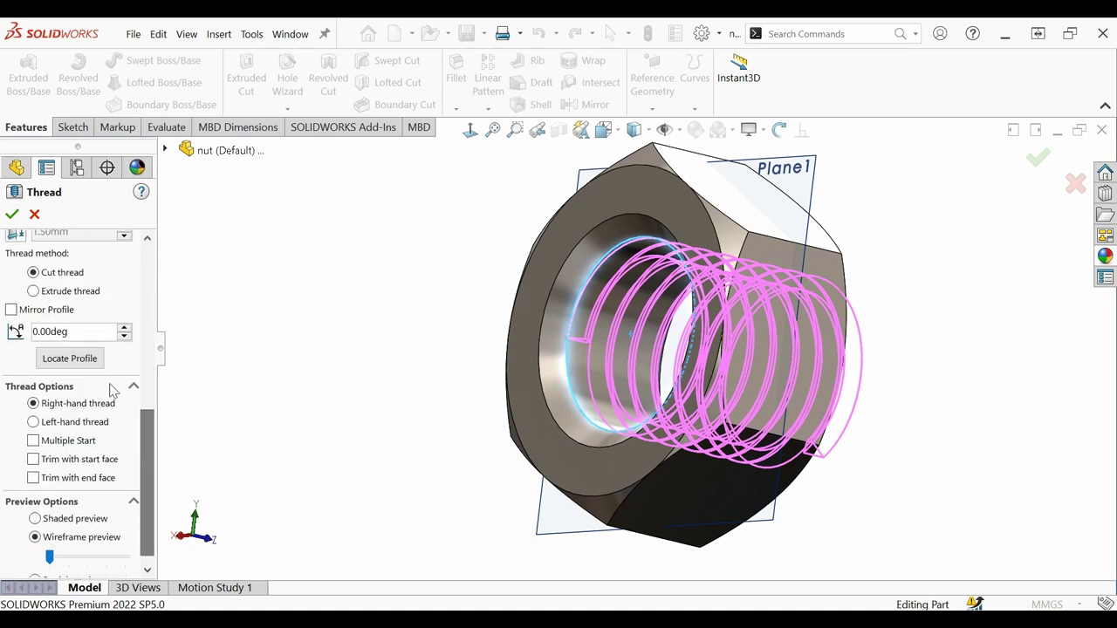
Make it an extruded thread and accept, creating Thread1.
{"action": "left_click", "coordinate": [35, 292]}
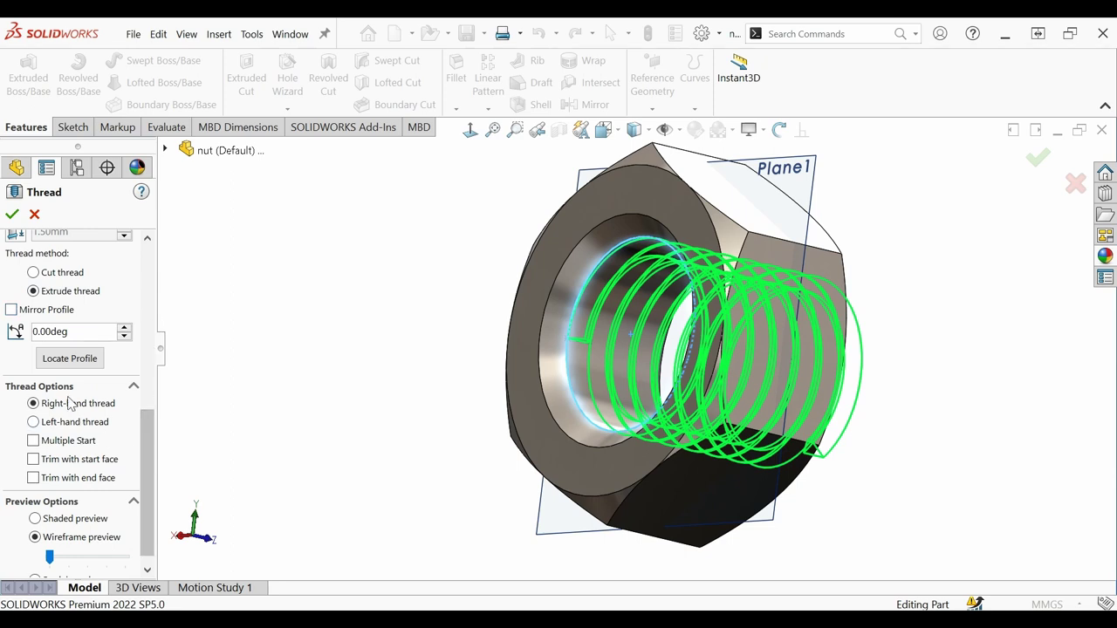
{"action": "left_click_drag", "start_coordinate": [148, 453], "coordinate": [150, 374]}
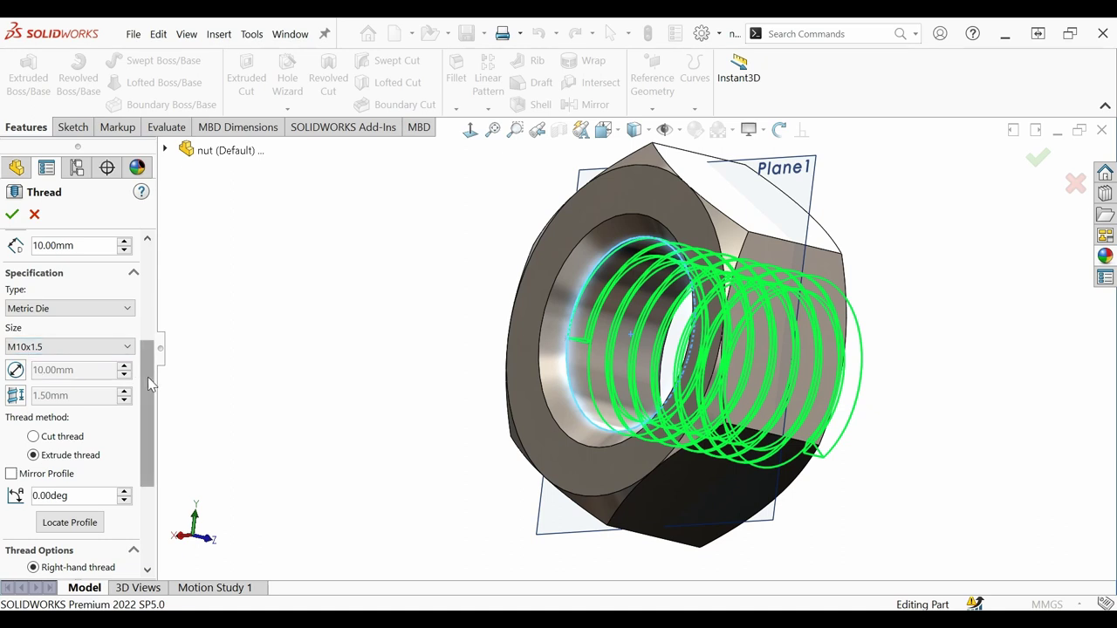
{"action": "left_click_drag", "start_coordinate": [148, 377], "coordinate": [166, 487]}
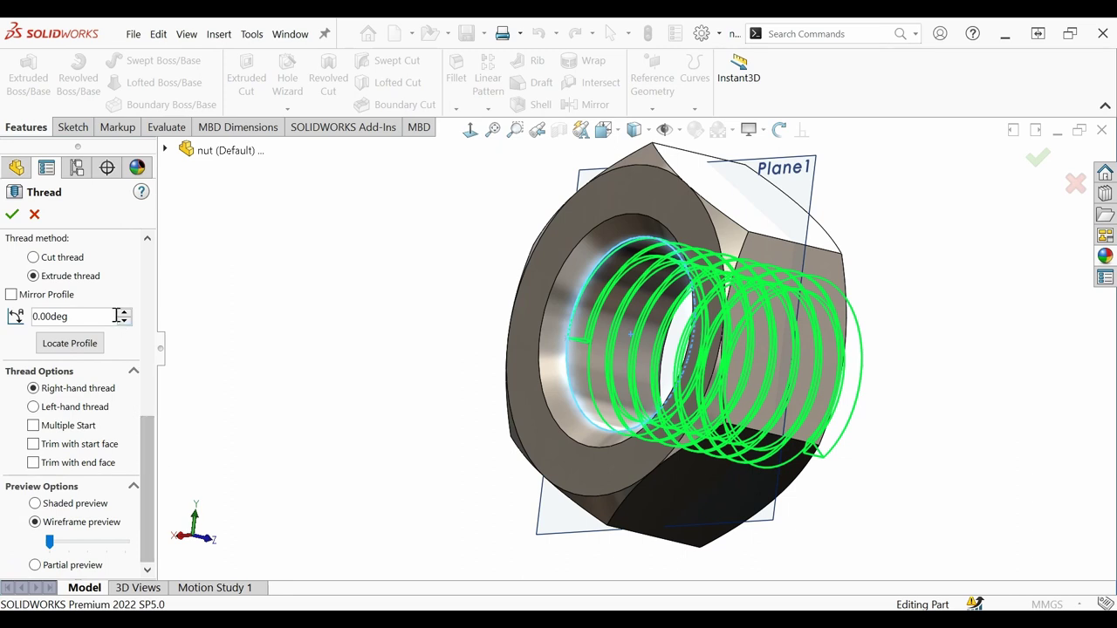
{"action": "left_click", "coordinate": [12, 216]}
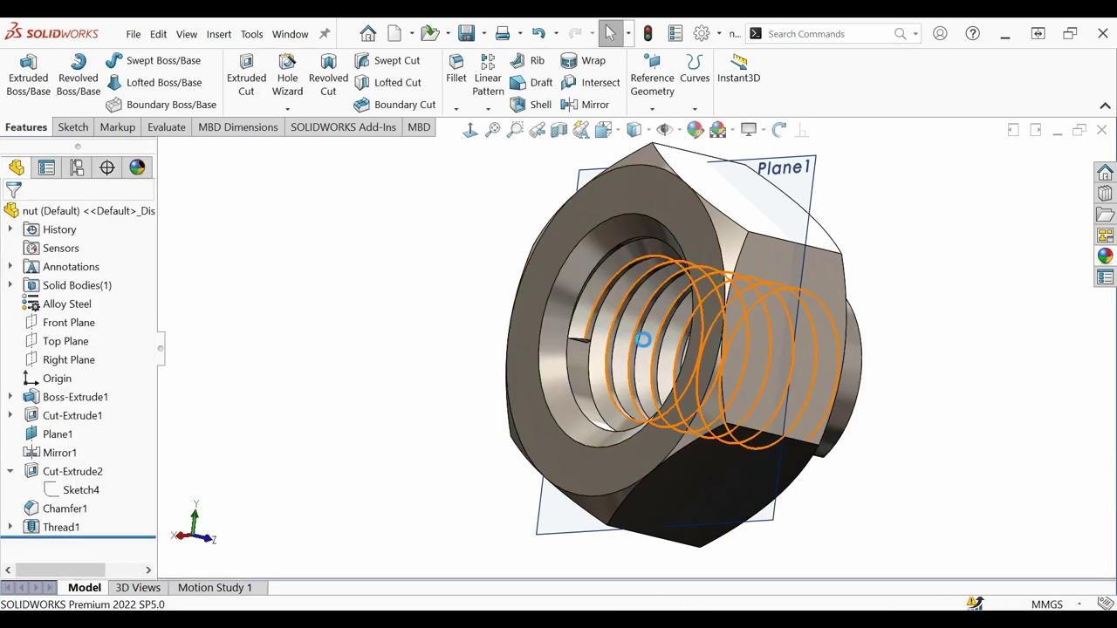
Inspect the new thread and select Thread1 in the feature tree.
{"action": "scroll", "coordinate": [673, 345], "scroll_direction": "down", "scroll_amount": 2}
{"action": "middle_click_drag", "start_coordinate": [664, 336], "coordinate": [644, 317]}
{"action": "scroll", "coordinate": [590, 365], "scroll_direction": "up", "scroll_amount": 2}
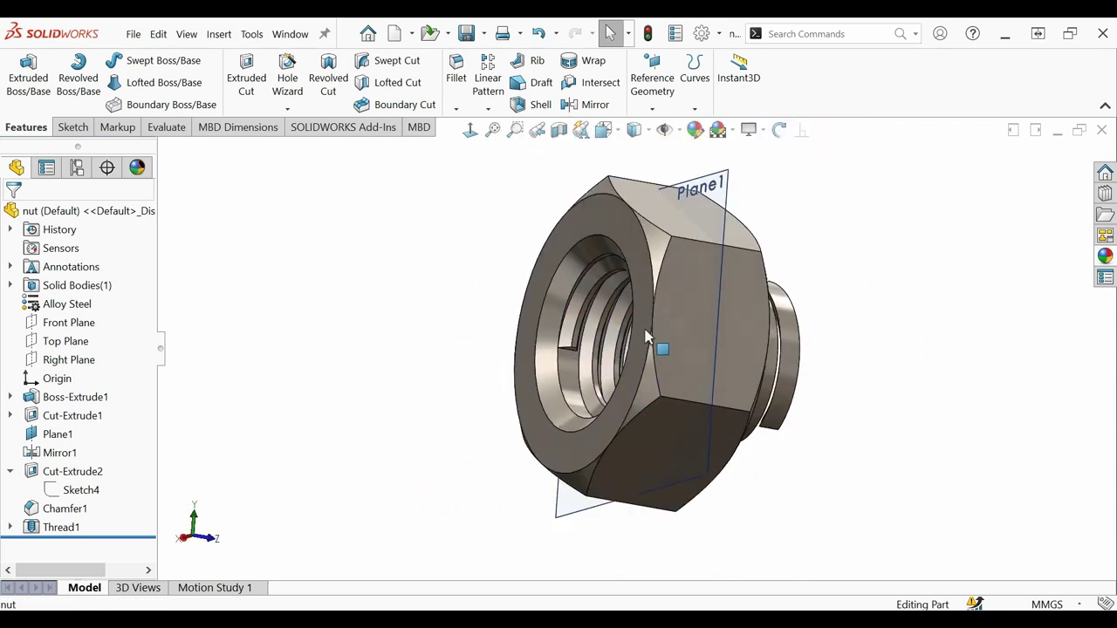
{"action": "left_click", "coordinate": [74, 528]}
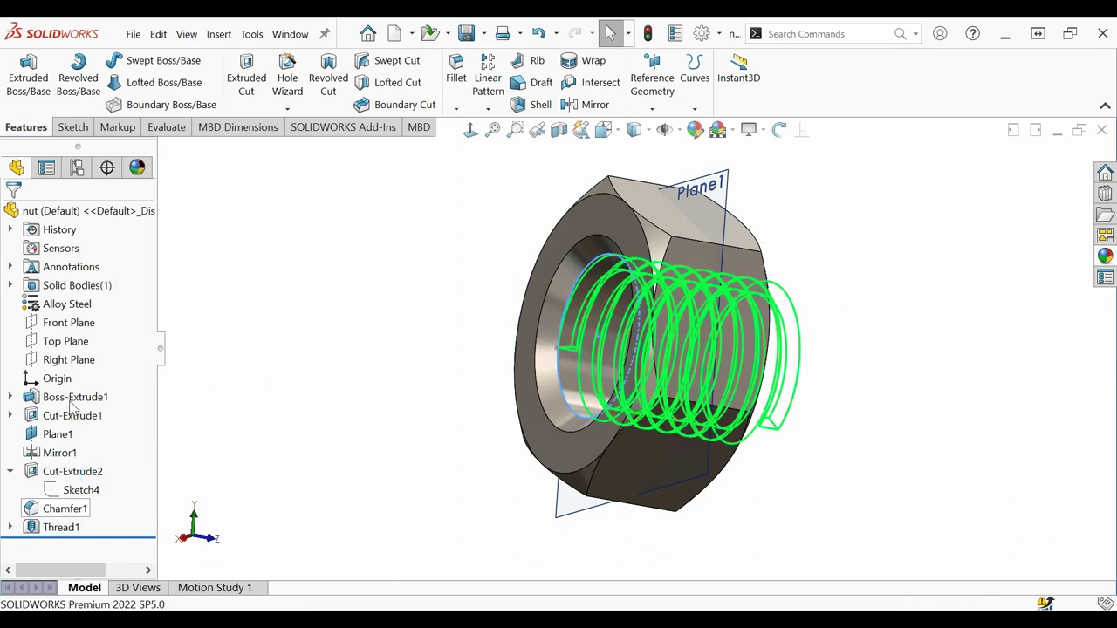
Give the thread a 5 mm start offset, reversed to run into the nut.
{"action": "left_click_drag", "start_coordinate": [145, 318], "coordinate": [160, 340]}
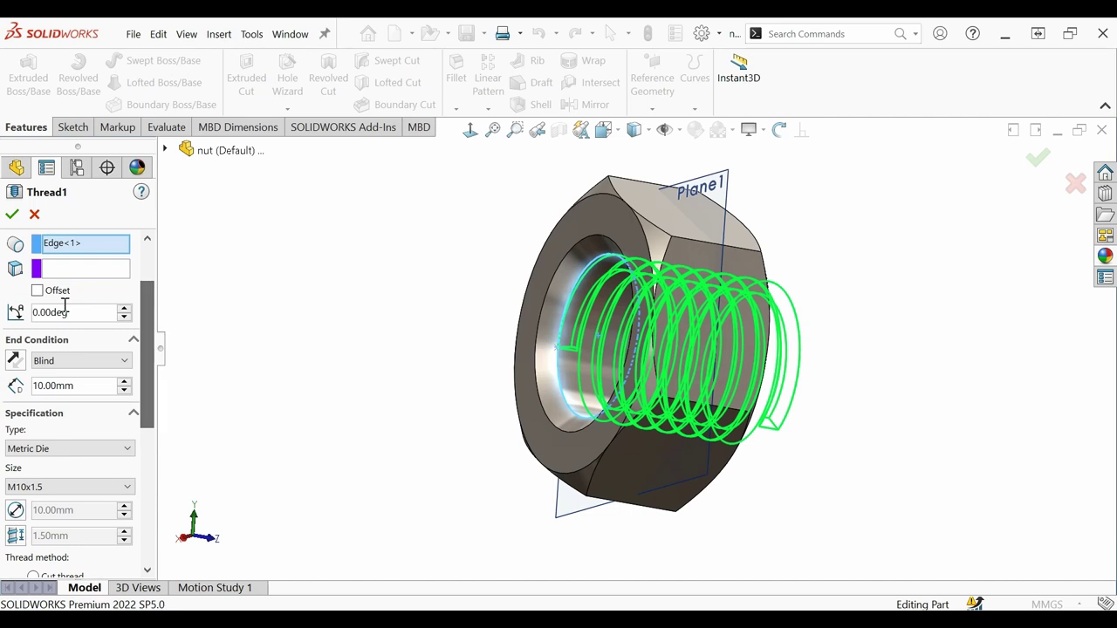
{"action": "left_click", "coordinate": [38, 297]}
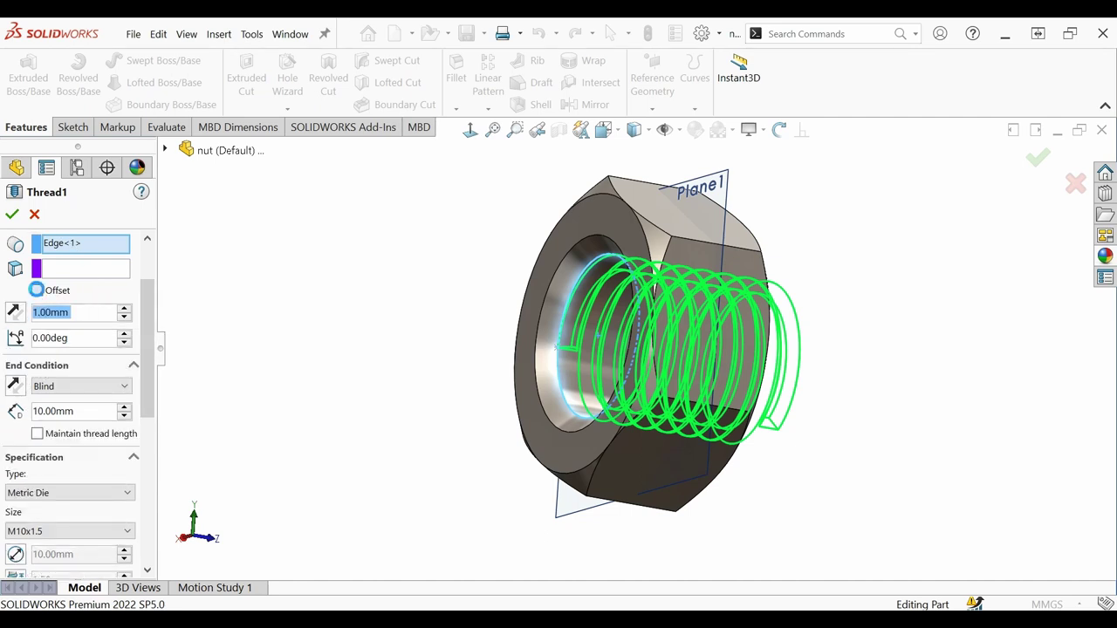
{"action": "left_click", "coordinate": [125, 309]}
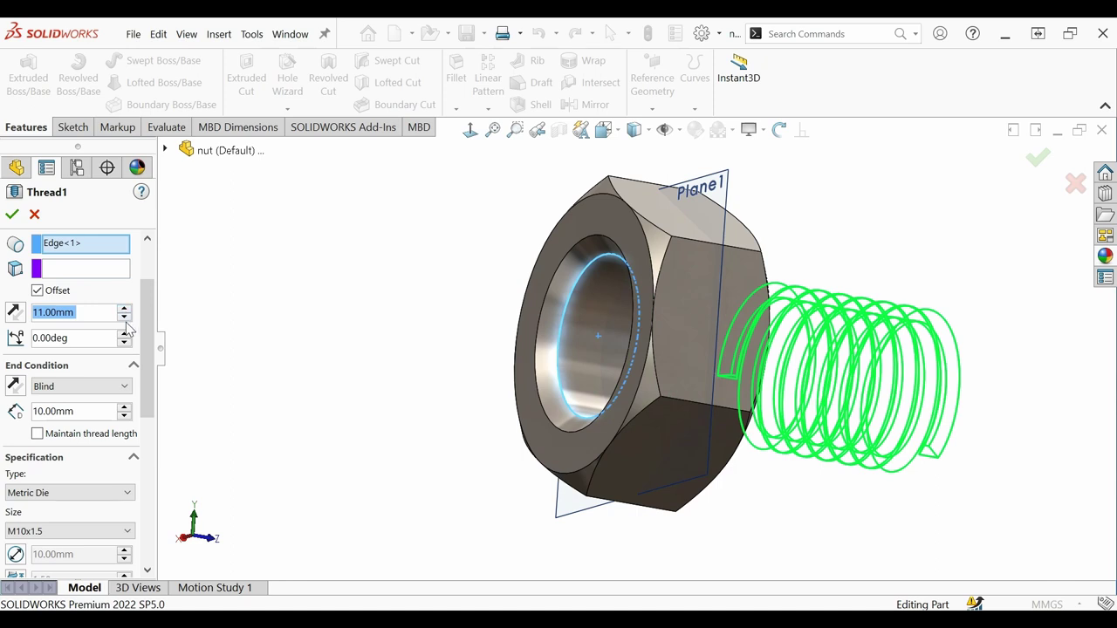
{"action": "left_click", "coordinate": [123, 317]}
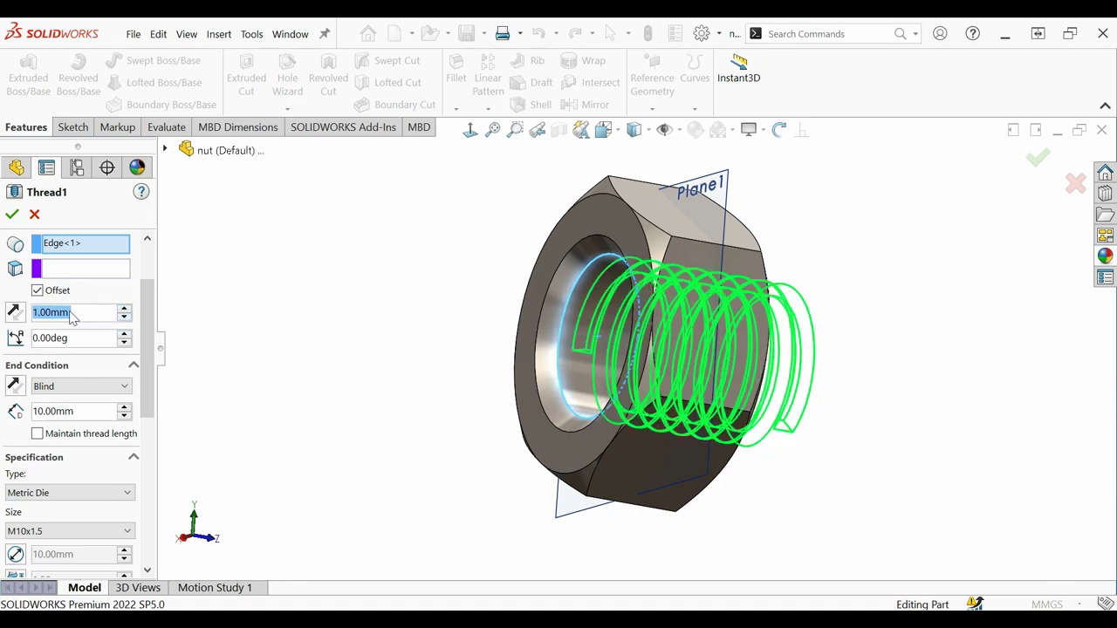
{"action": "left_click_drag", "start_coordinate": [83, 317], "coordinate": [46, 321]}
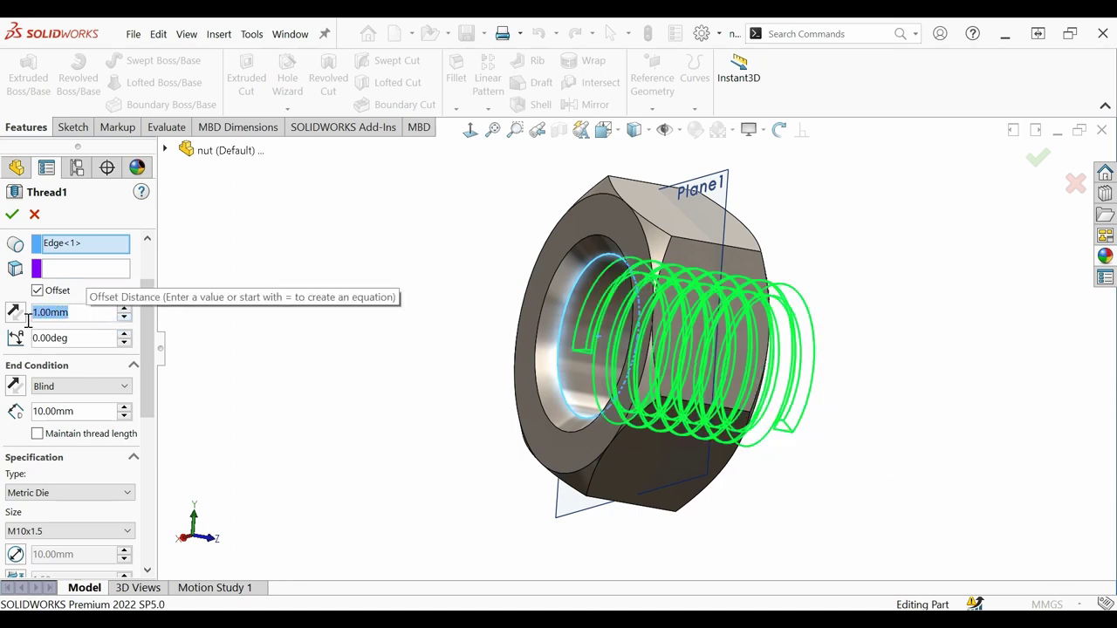
{"action": "type", "text": "5mm"}
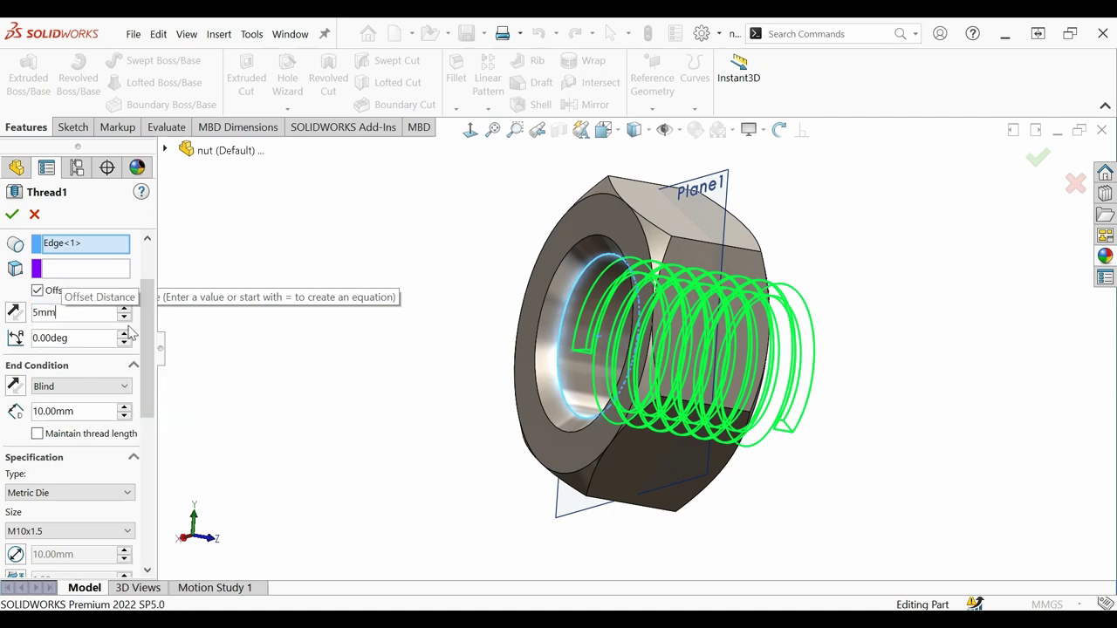
{"action": "key", "text": "Return"}
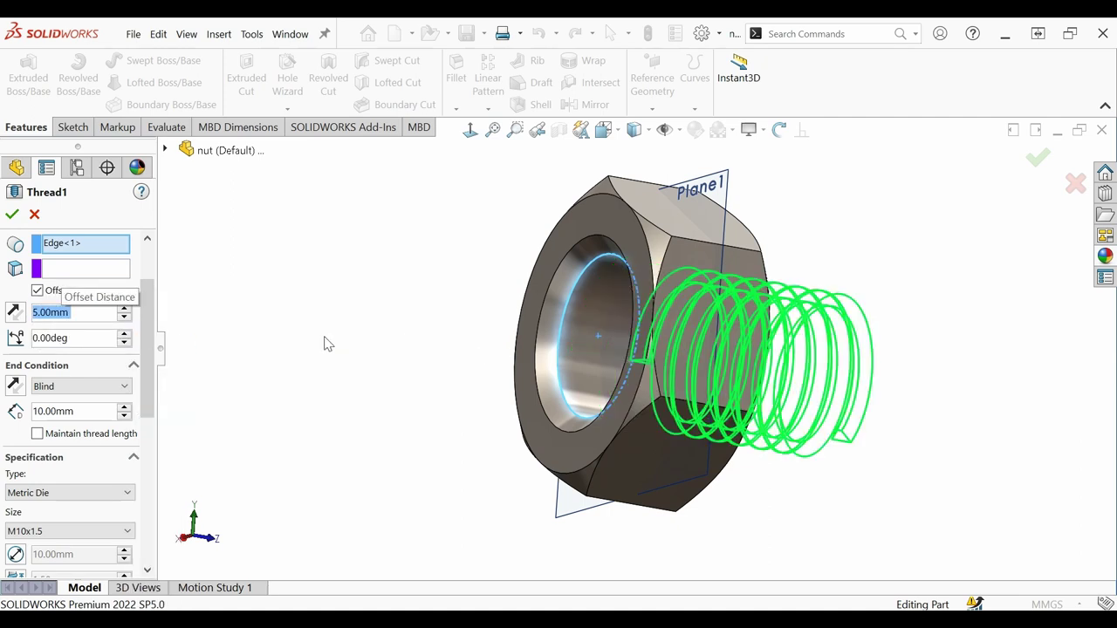
{"action": "left_click", "coordinate": [15, 314]}
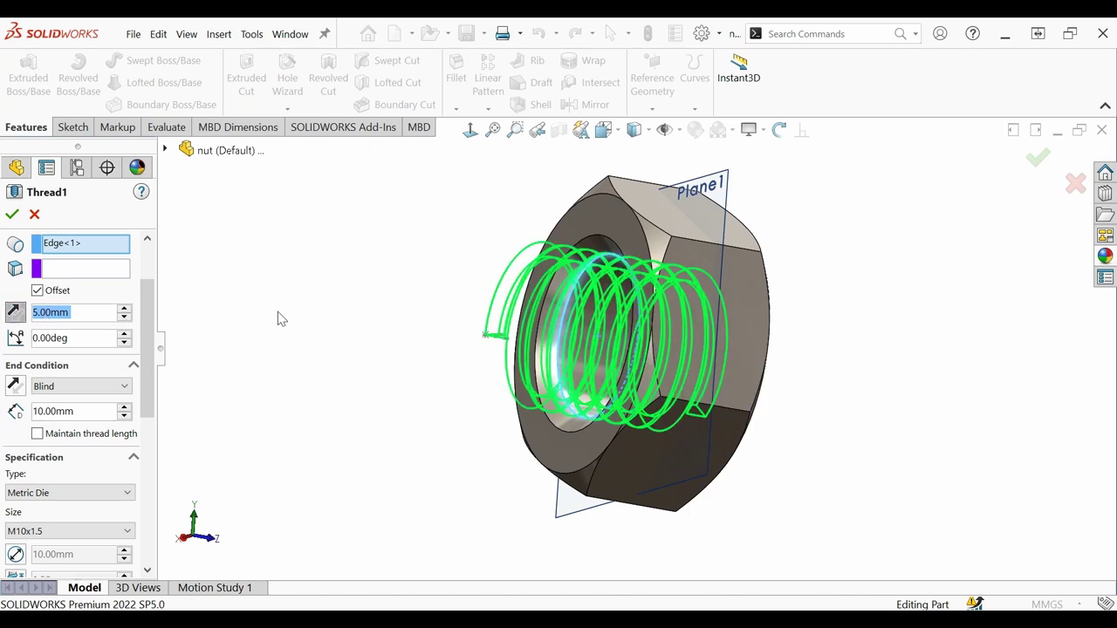
Set the thread's Blind depth to 20 mm, trimmed at both start and end faces.
{"action": "left_click", "coordinate": [123, 407]}
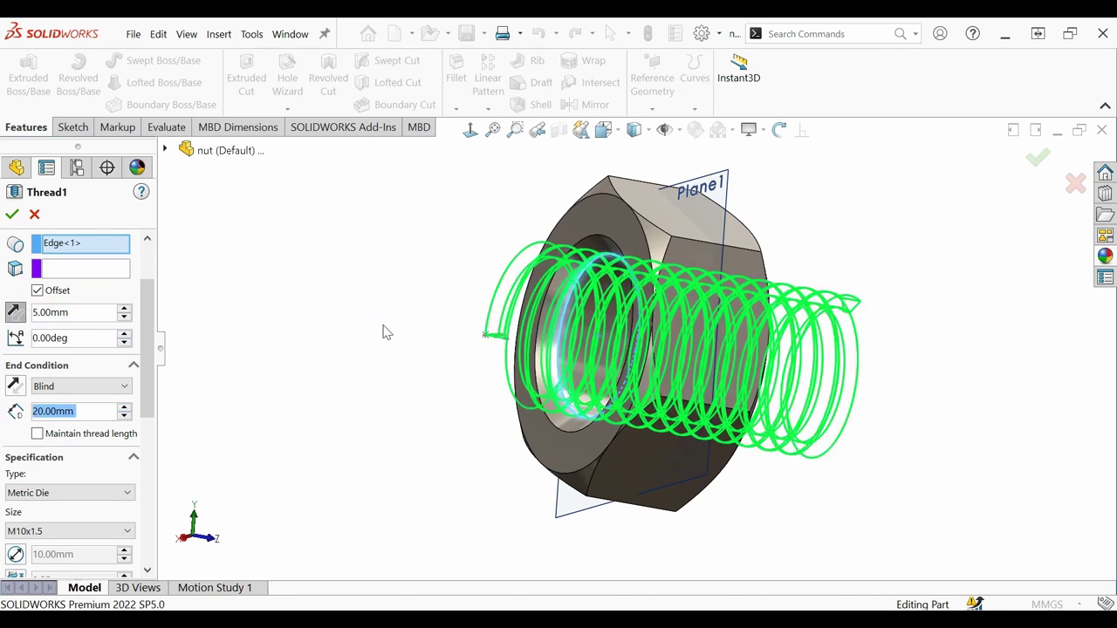
{"action": "left_click_drag", "start_coordinate": [149, 340], "coordinate": [153, 489]}
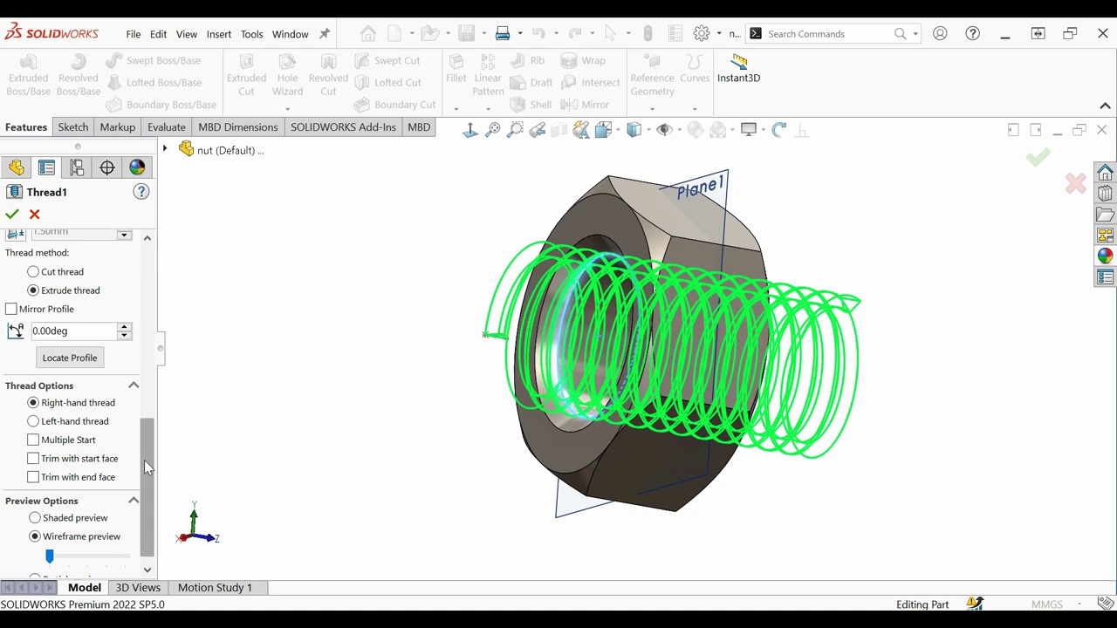
{"action": "left_click_drag", "start_coordinate": [146, 460], "coordinate": [150, 489]}
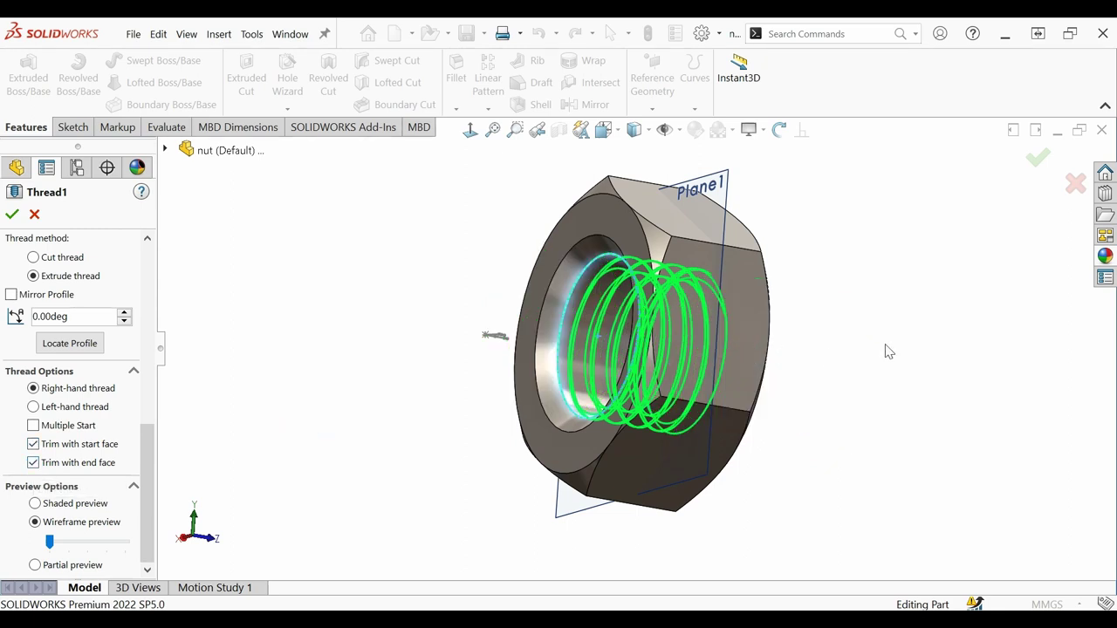
{"action": "middle_click_drag", "start_coordinate": [899, 353], "coordinate": [806, 324]}
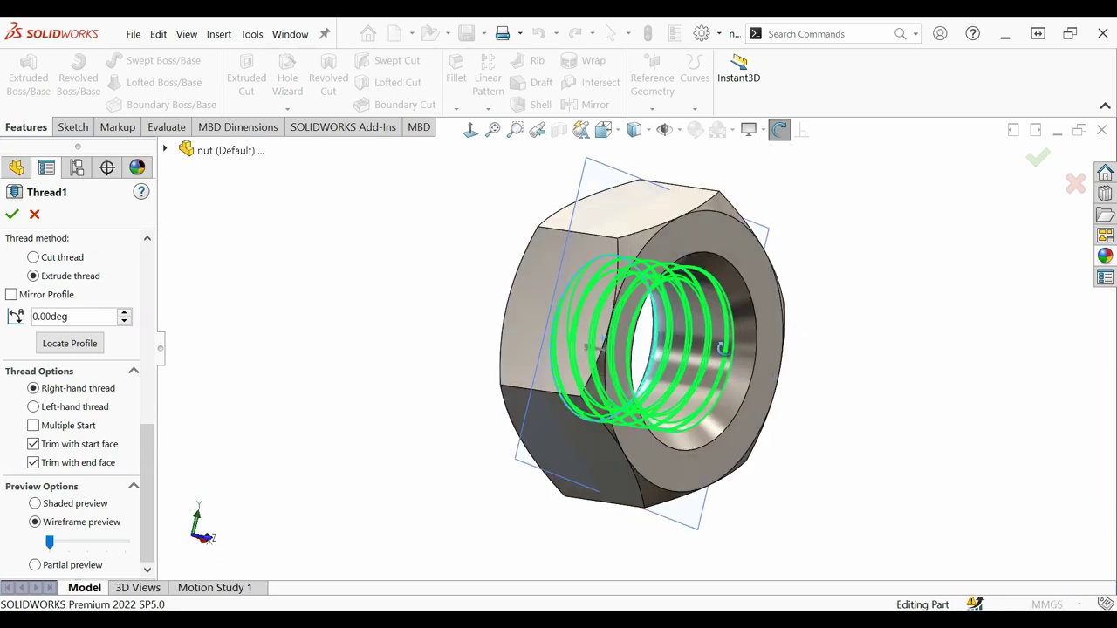
Create Thread1 in the nut and orbit the view to inspect the threaded hole.
{"action": "left_click", "coordinate": [12, 214]}
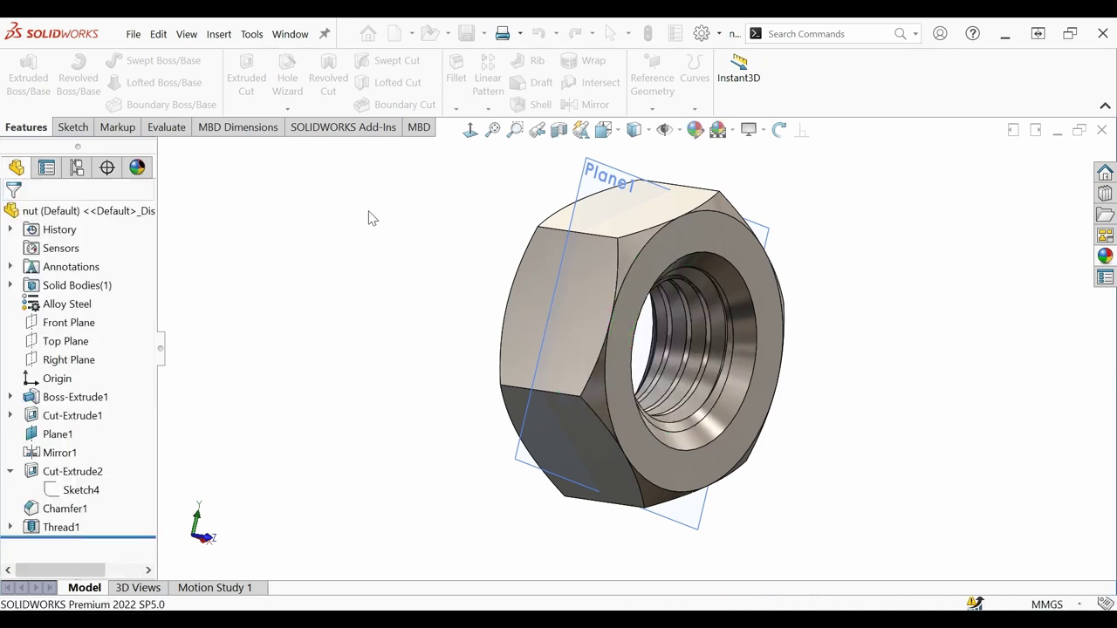
{"action": "middle_click_drag", "start_coordinate": [419, 376], "coordinate": [641, 524]}
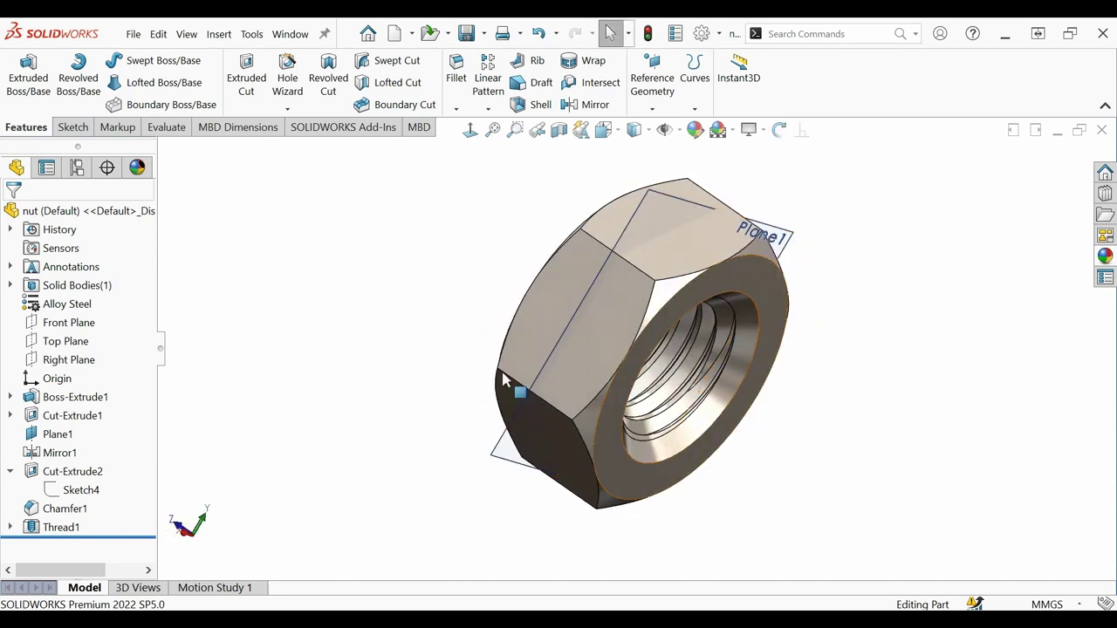
{"action": "scroll", "coordinate": [447, 321], "scroll_direction": "up", "scroll_amount": 3}
{"action": "scroll", "coordinate": [813, 327], "scroll_direction": "down", "scroll_amount": 5}
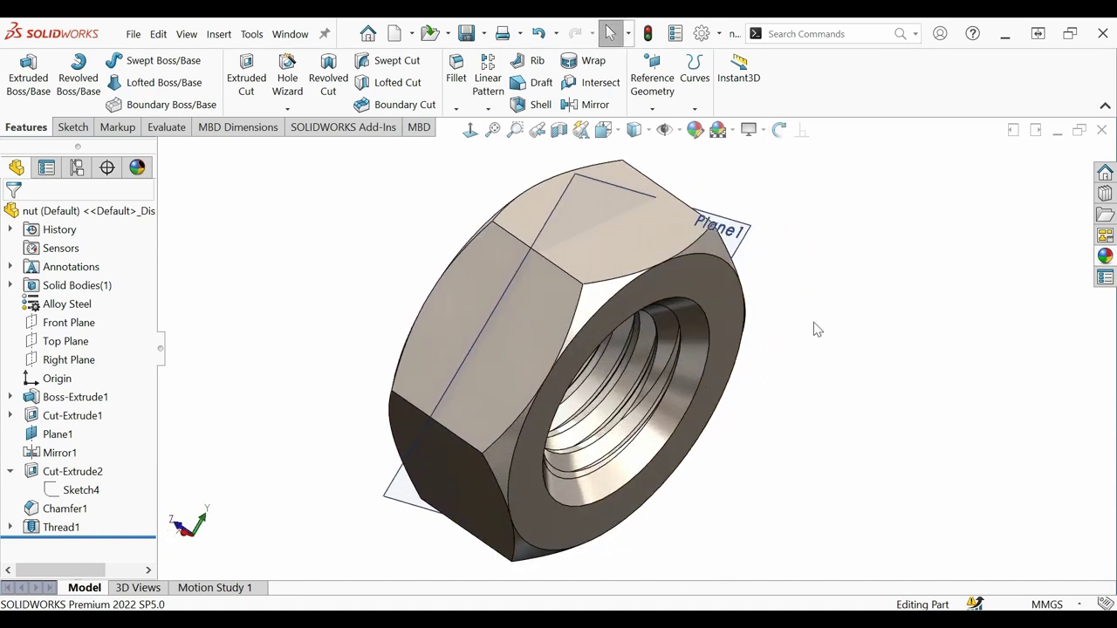
{"action": "middle_click_drag", "start_coordinate": [813, 326], "coordinate": [797, 320]}
{"action": "key", "text": "Escape"}
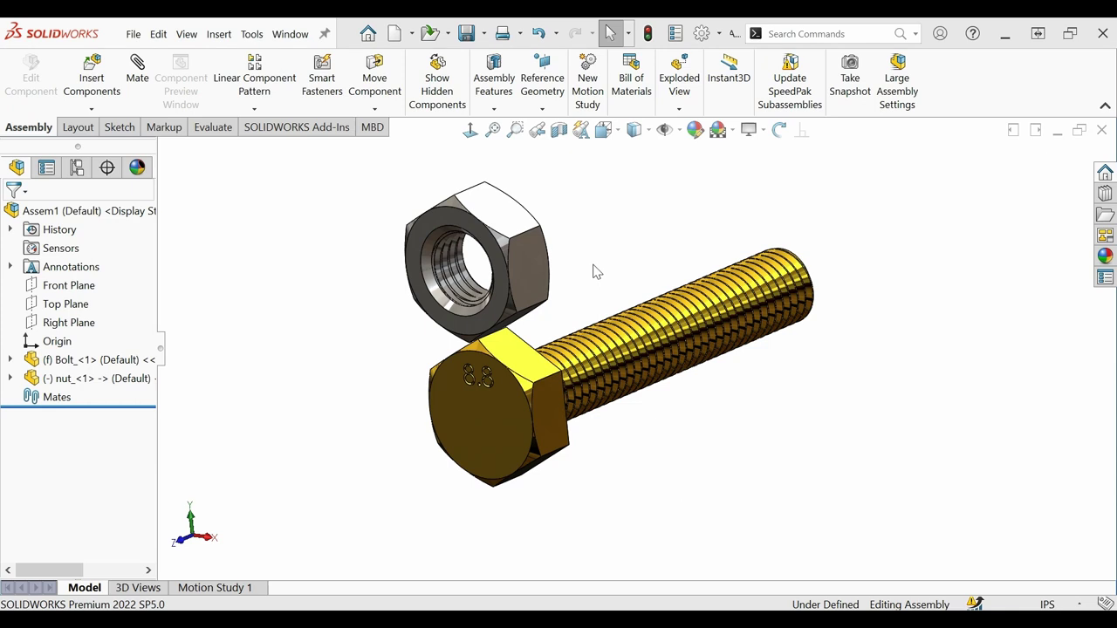
Mate the nut's hole edge concentric with the bolt edge, anti-aligned, then slide the nut along the shaft.
{"action": "mouse_move", "coordinate": [588, 249]}
{"action": "middle_mouse_down"}
{"action": "mouse_move", "coordinate": [584, 242]}
{"action": "mouse_move", "coordinate": [572, 261]}
{"action": "middle_mouse_up"}
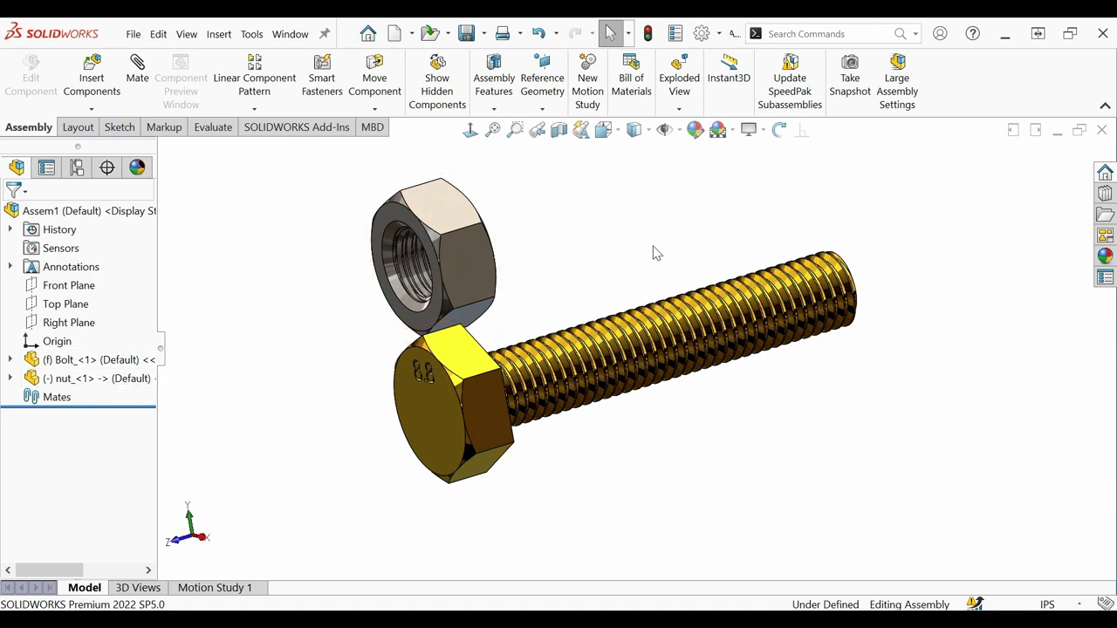
{"action": "scroll", "coordinate": [677, 255], "scroll_direction": "down", "scroll_amount": 2}
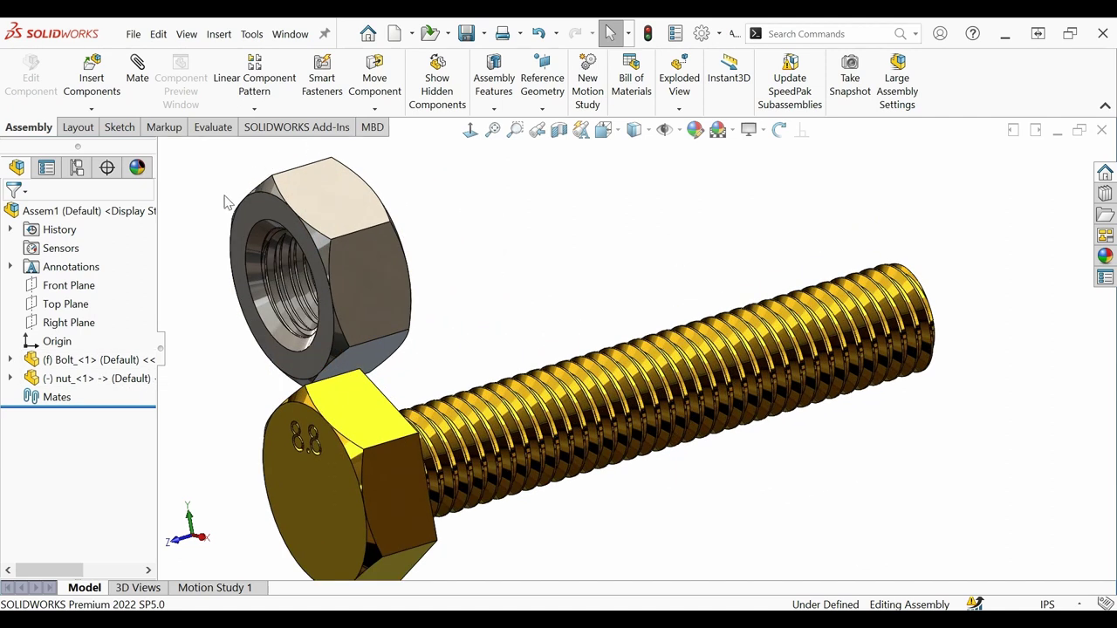
{"action": "left_click", "coordinate": [134, 83]}
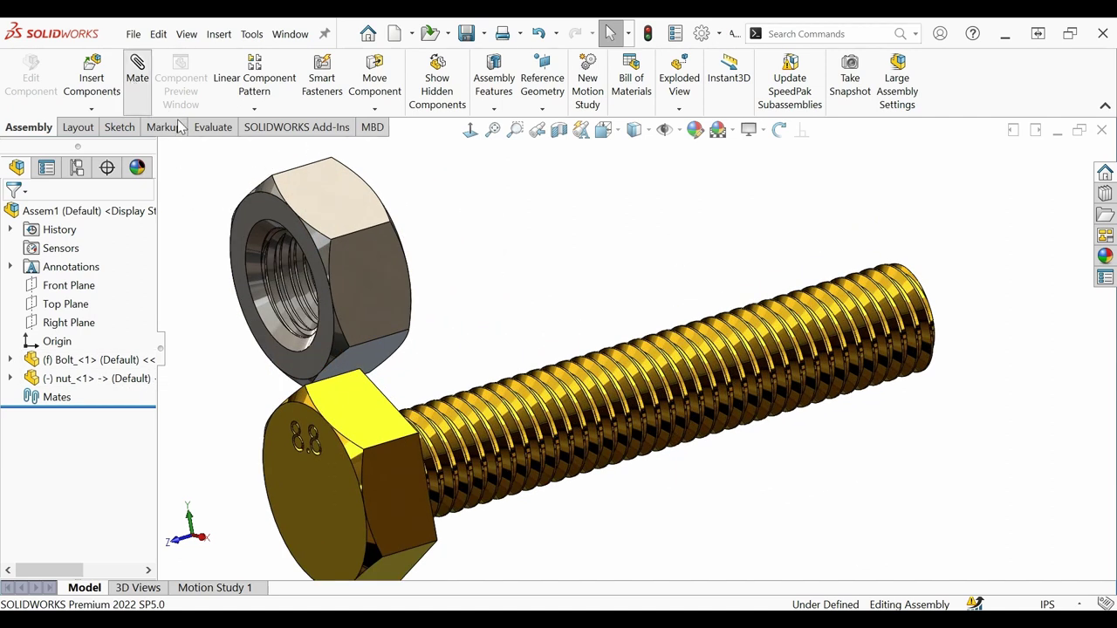
{"action": "left_click", "coordinate": [260, 234]}
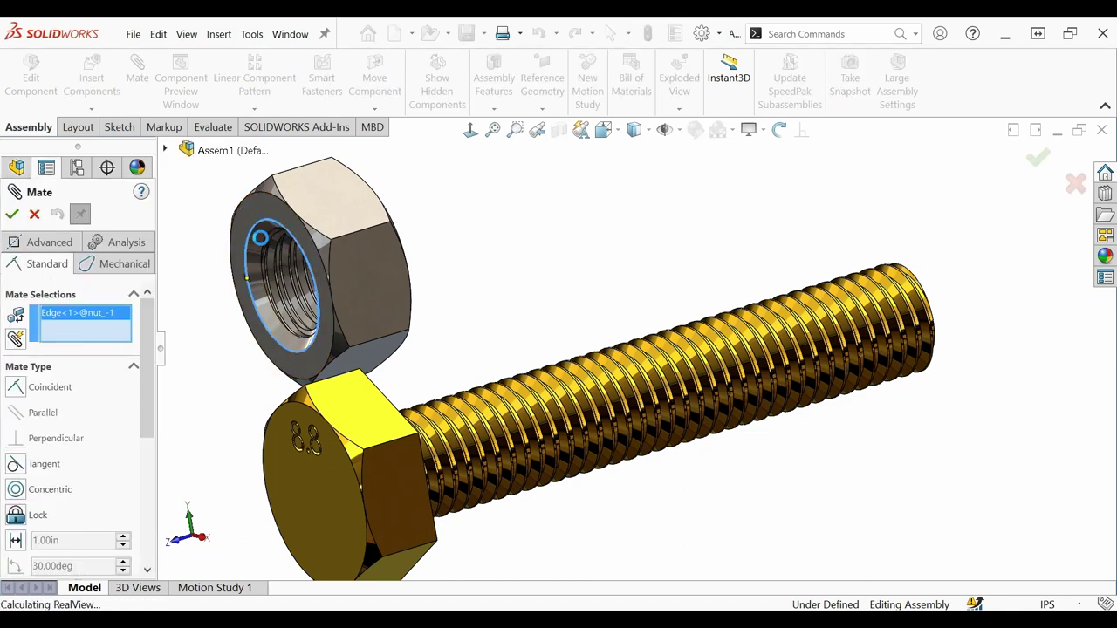
{"action": "left_click", "coordinate": [292, 409]}
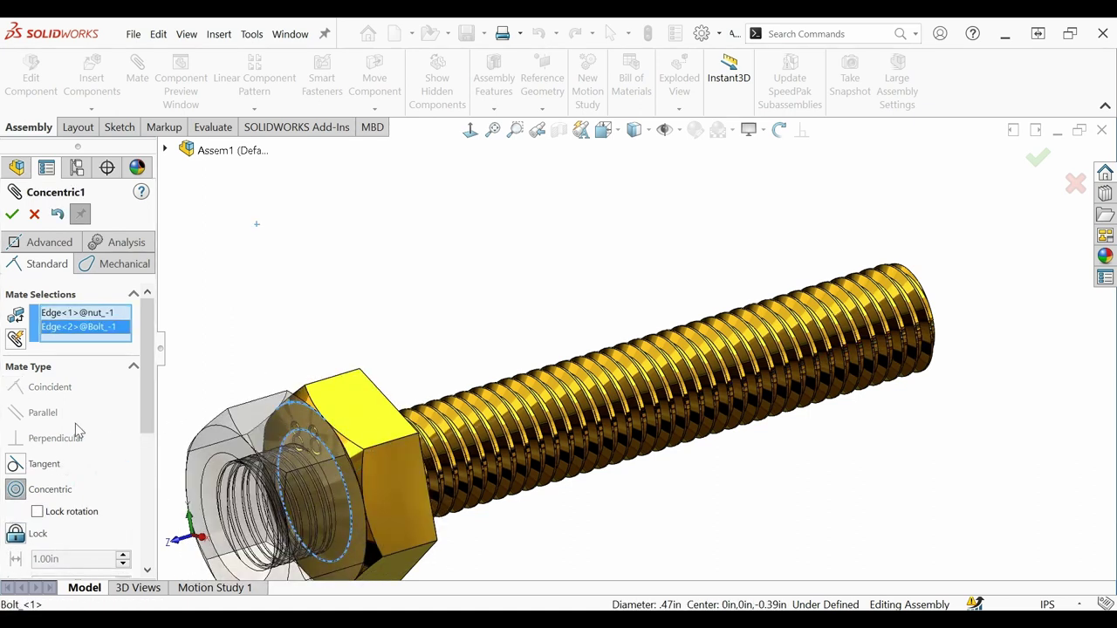
{"action": "scroll", "coordinate": [149, 417], "scroll_direction": "down", "scroll_amount": 3}
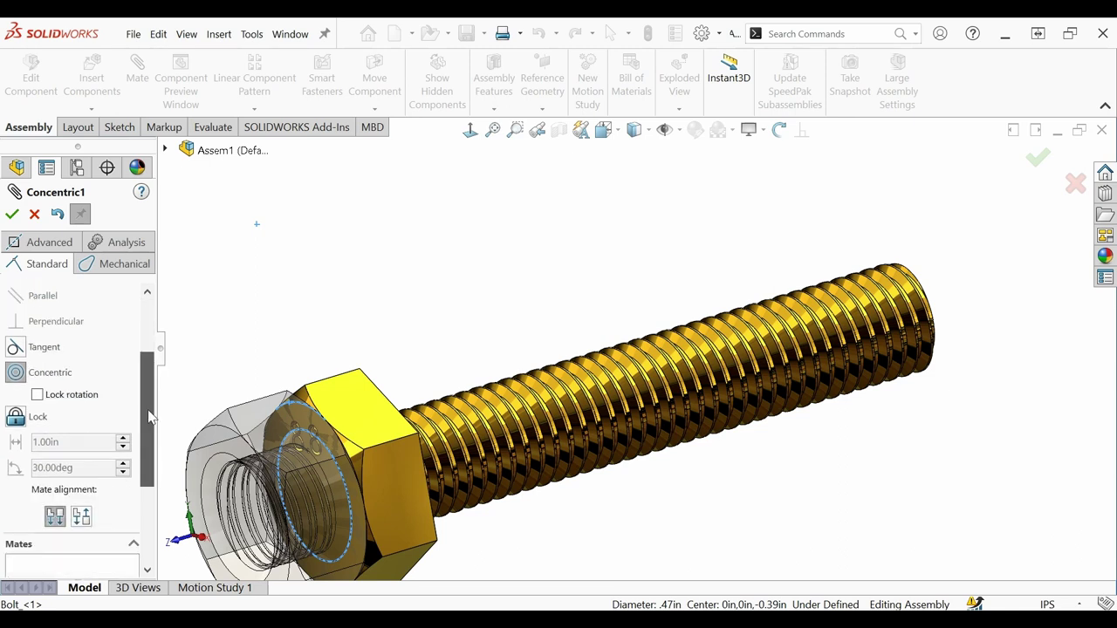
{"action": "left_click", "coordinate": [81, 517]}
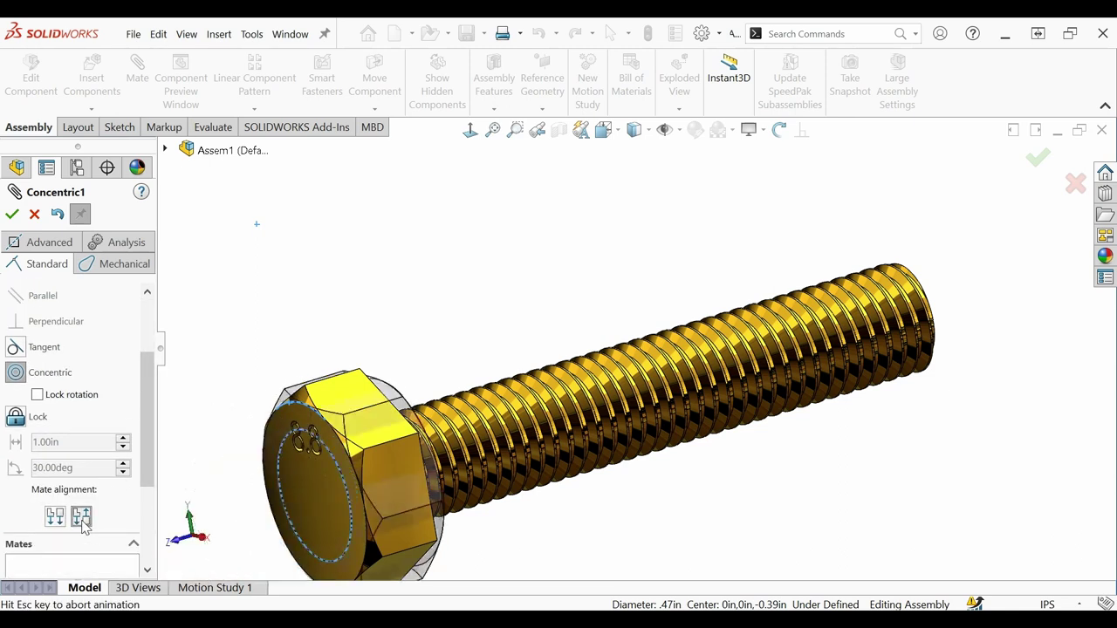
{"action": "left_click", "coordinate": [12, 214]}
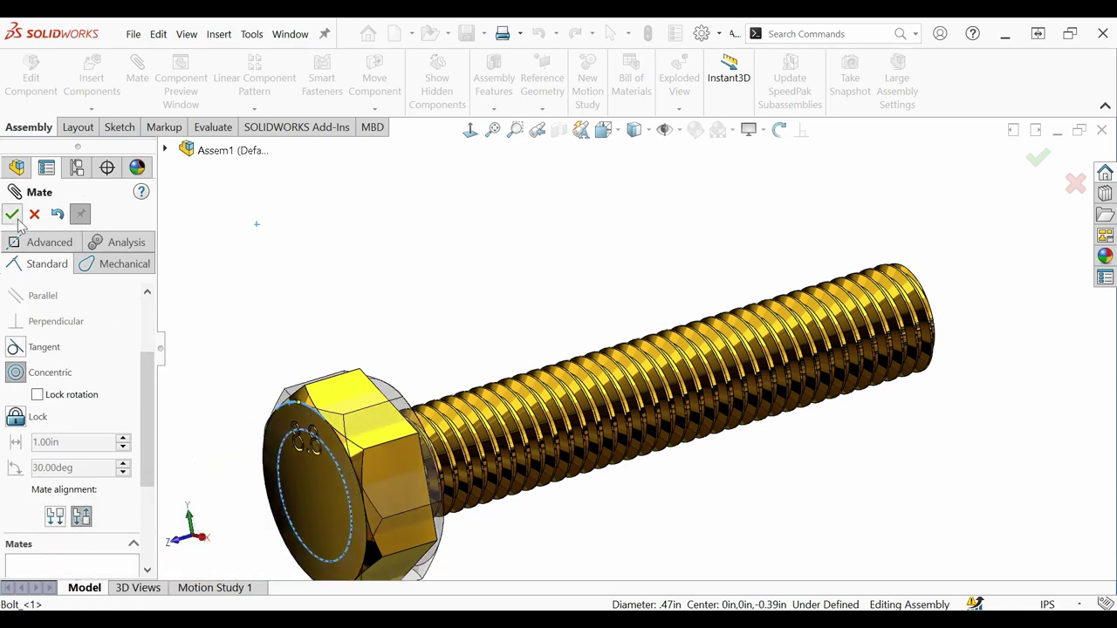
{"action": "left_click", "coordinate": [12, 215]}
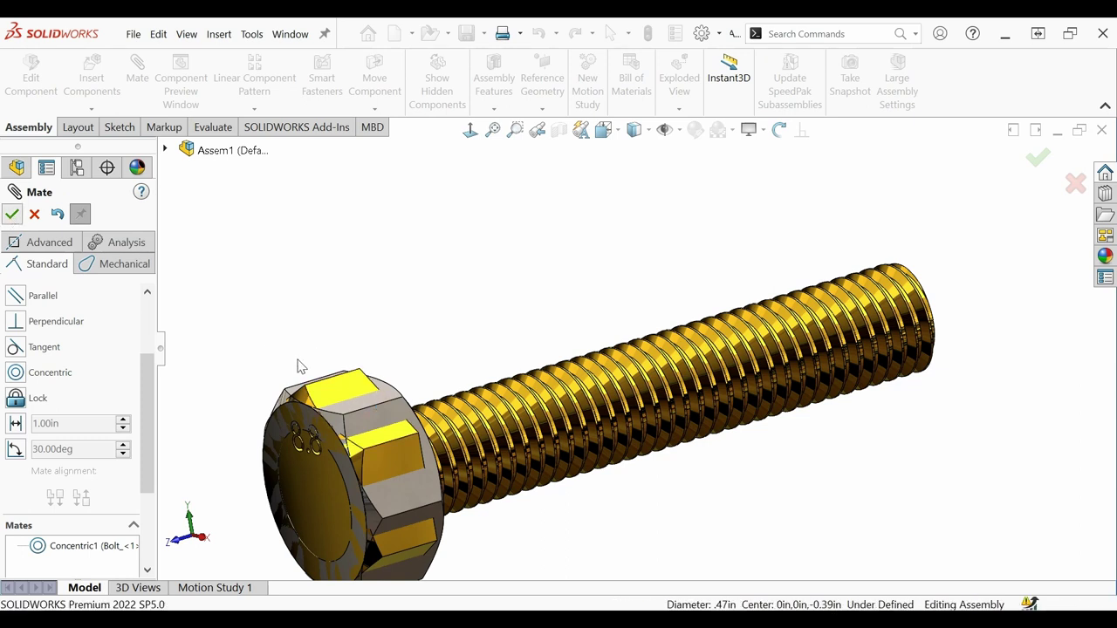
{"action": "left_click_drag", "start_coordinate": [476, 377], "coordinate": [726, 311]}
Create PLANE1 as a mid plane between two opposite flats of the bolt's hex head.
{"action": "key", "text": "Escape"}
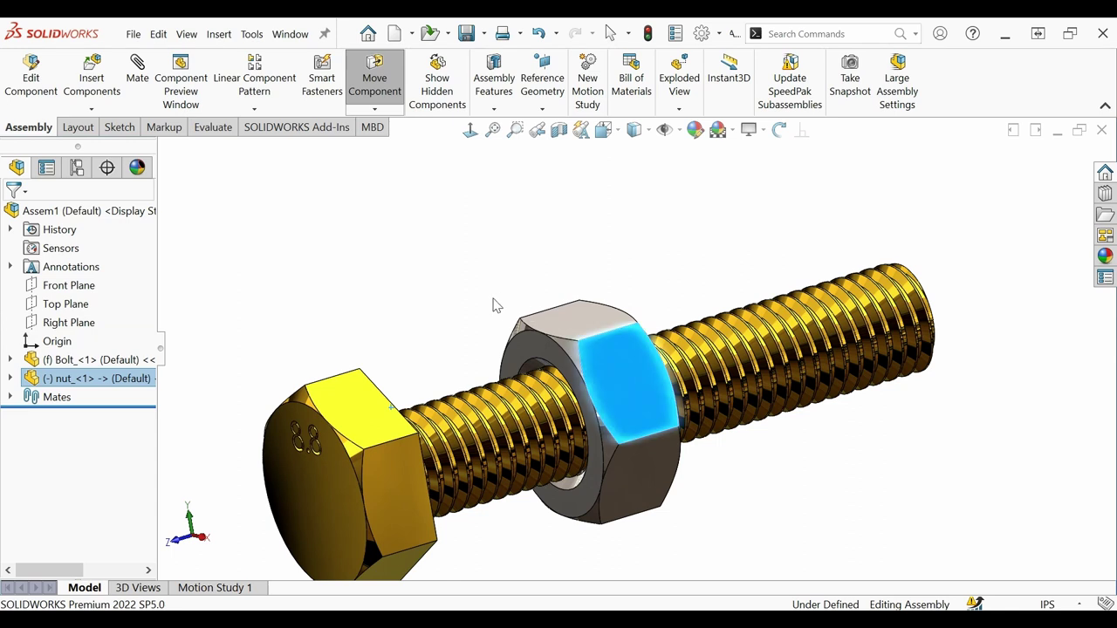
{"action": "key", "text": "ctrl+7"}
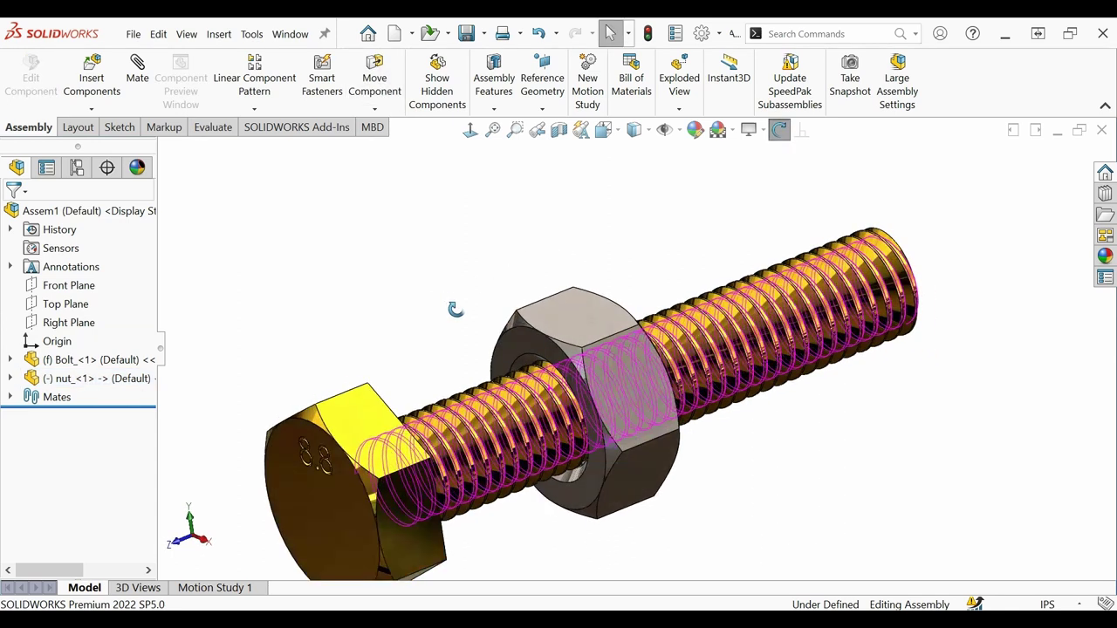
{"action": "scroll", "coordinate": [662, 378], "scroll_direction": "down", "scroll_amount": 2}
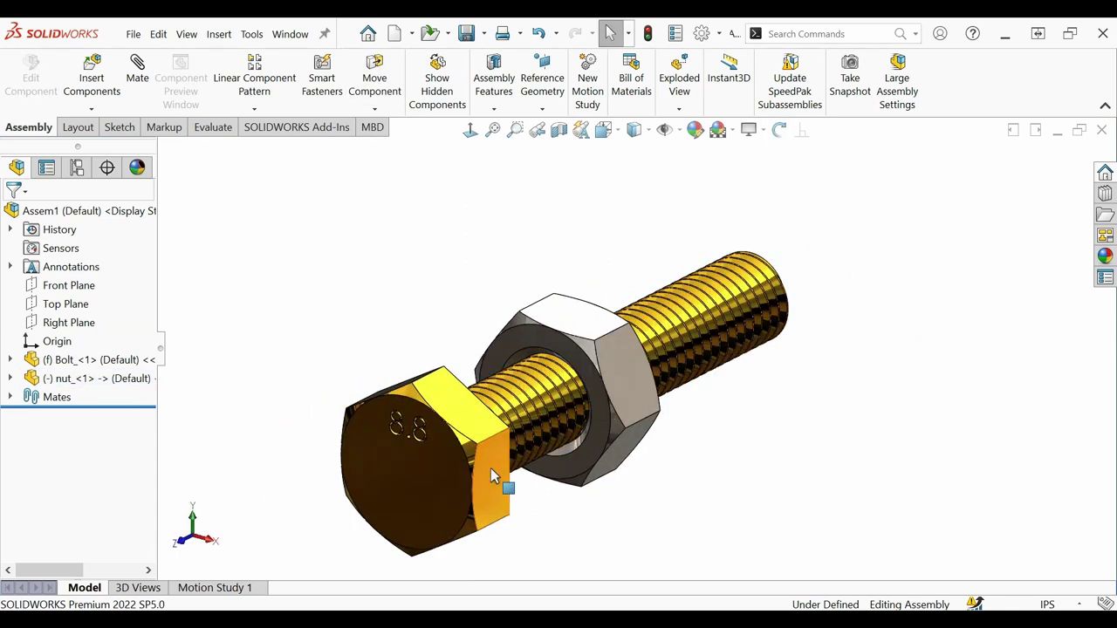
{"action": "left_click", "coordinate": [491, 467]}
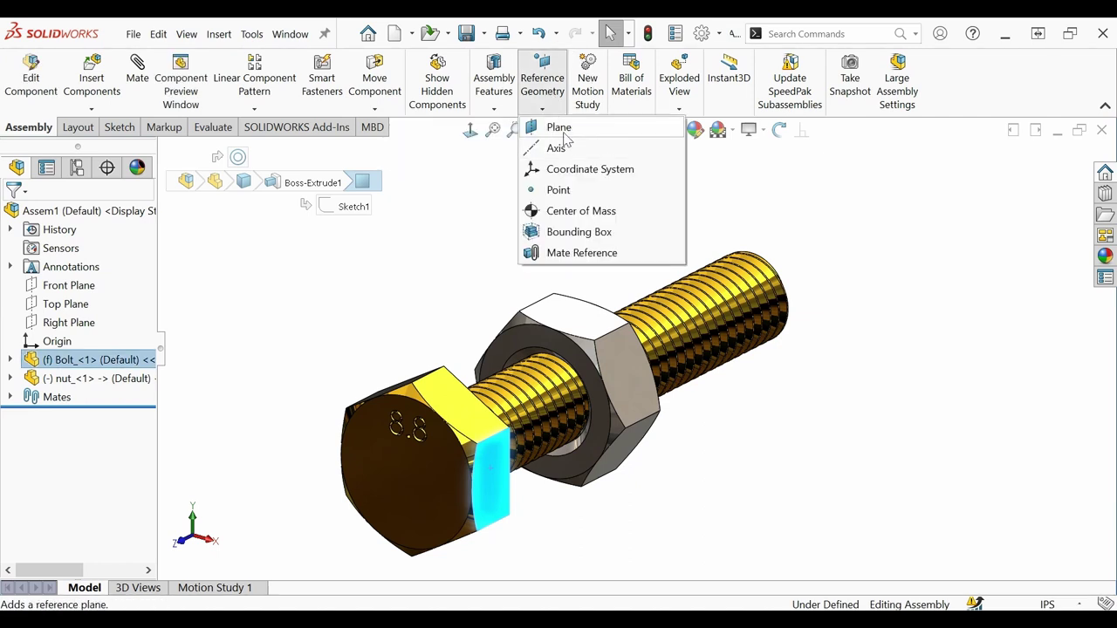
{"action": "left_click", "coordinate": [475, 273]}
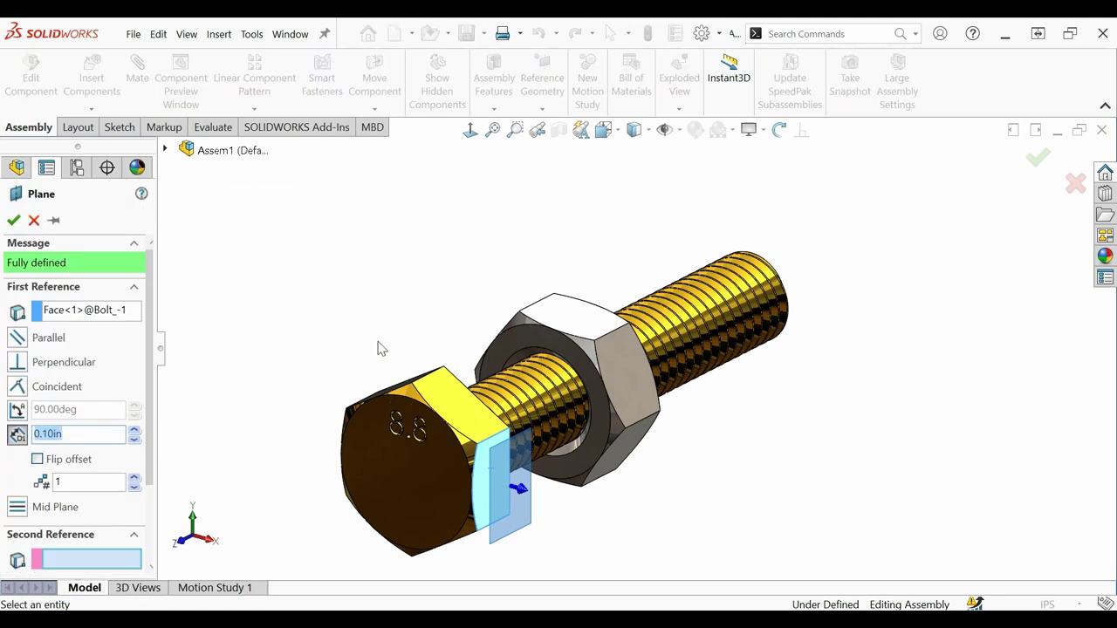
{"action": "middle_click_drag", "start_coordinate": [339, 384], "coordinate": [397, 377]}
{"action": "left_click", "coordinate": [568, 415]}
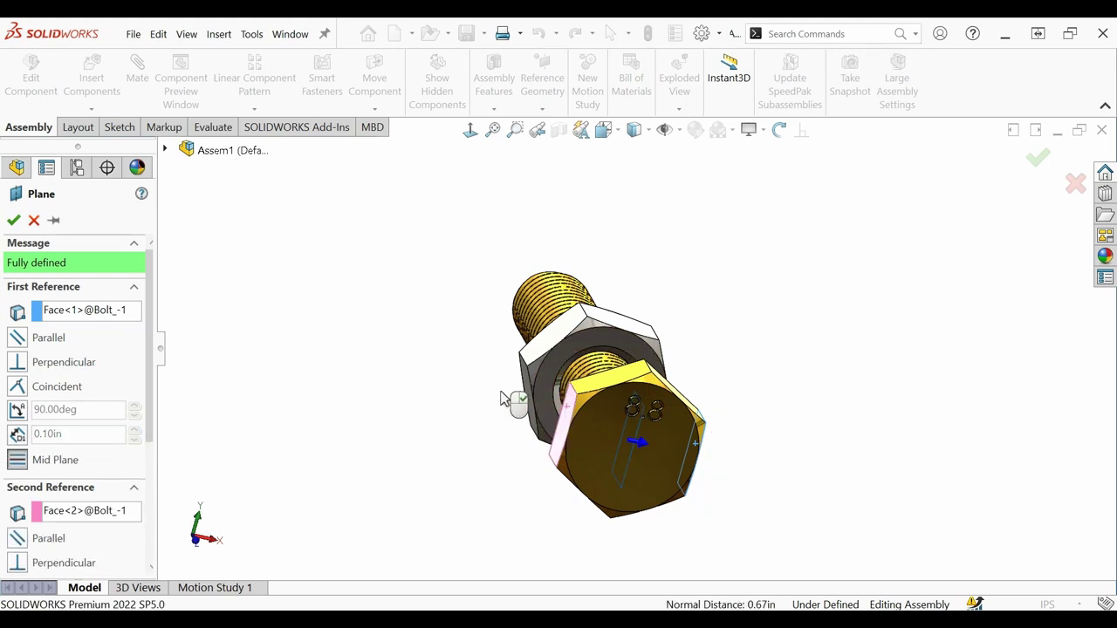
{"action": "left_click", "coordinate": [12, 221]}
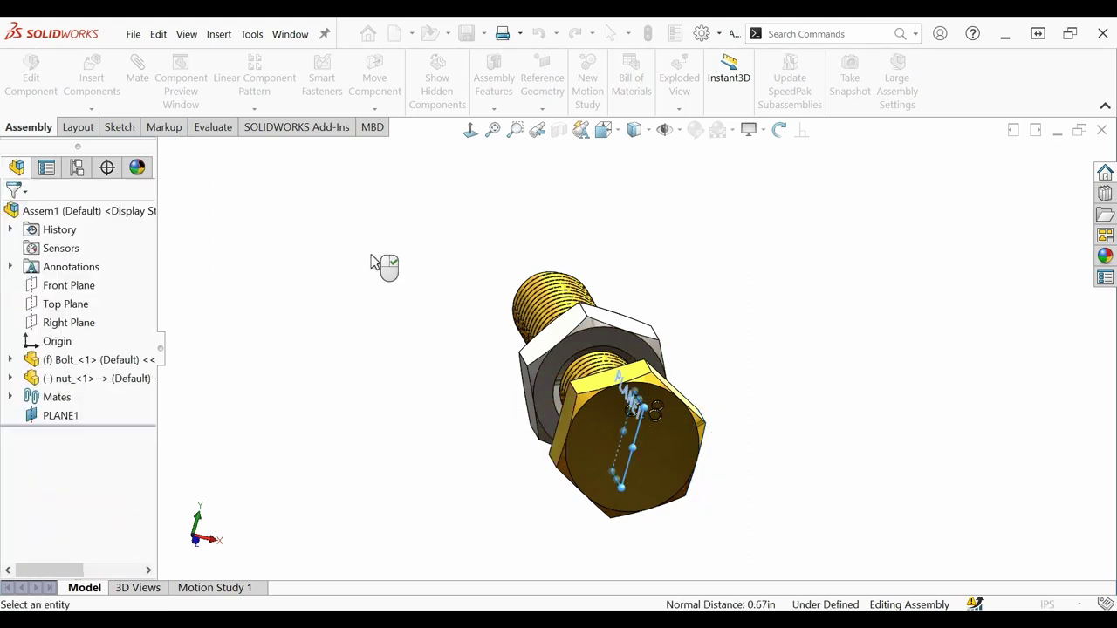
{"action": "middle_click_drag", "start_coordinate": [721, 299], "coordinate": [367, 274]}
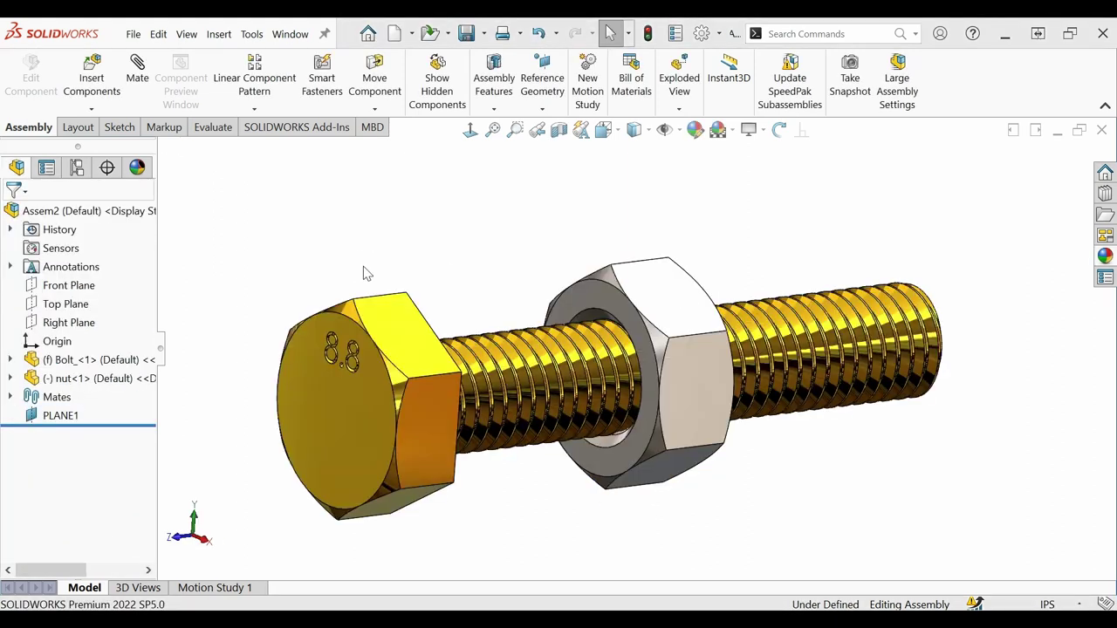
Cut the assembly with a section view along PLANE1 and view it from the side.
{"action": "left_click", "coordinate": [61, 420]}
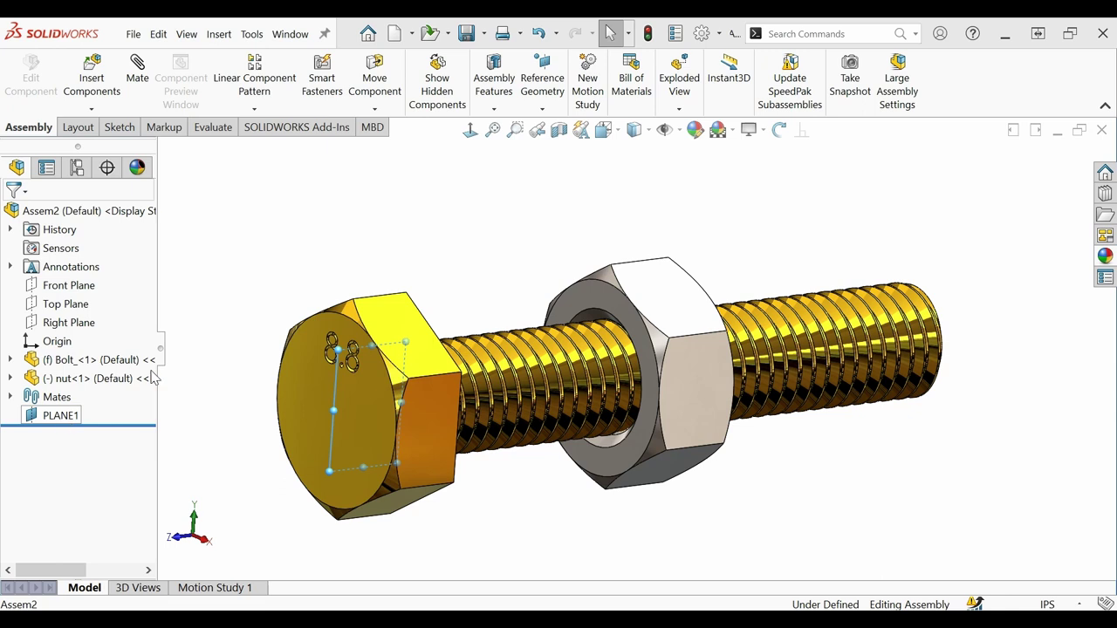
{"action": "left_click", "coordinate": [558, 129]}
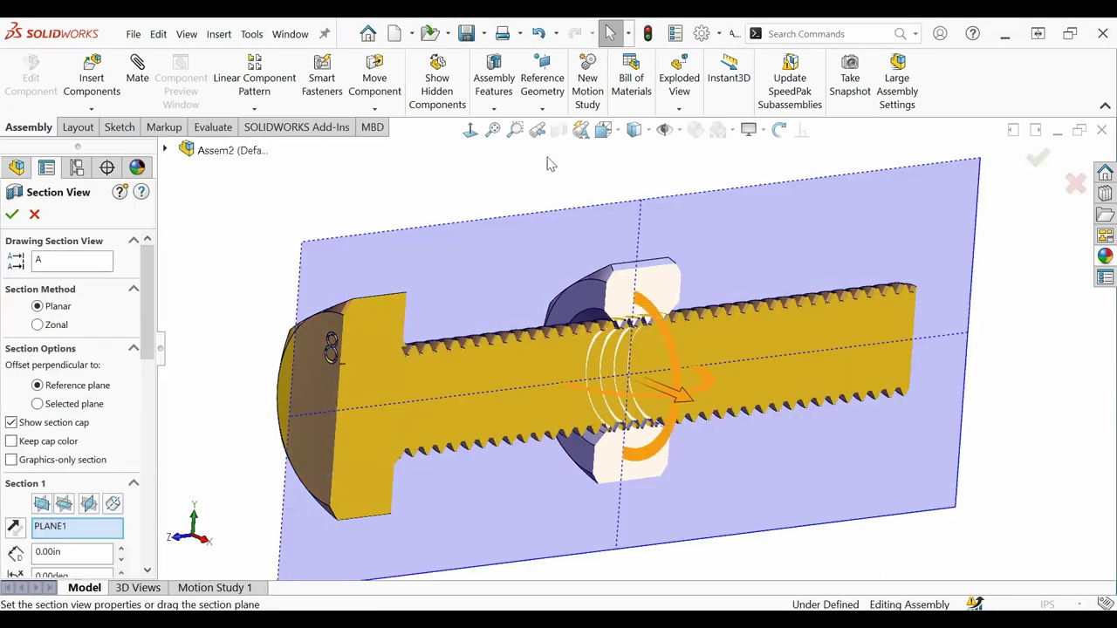
{"action": "left_click", "coordinate": [13, 216]}
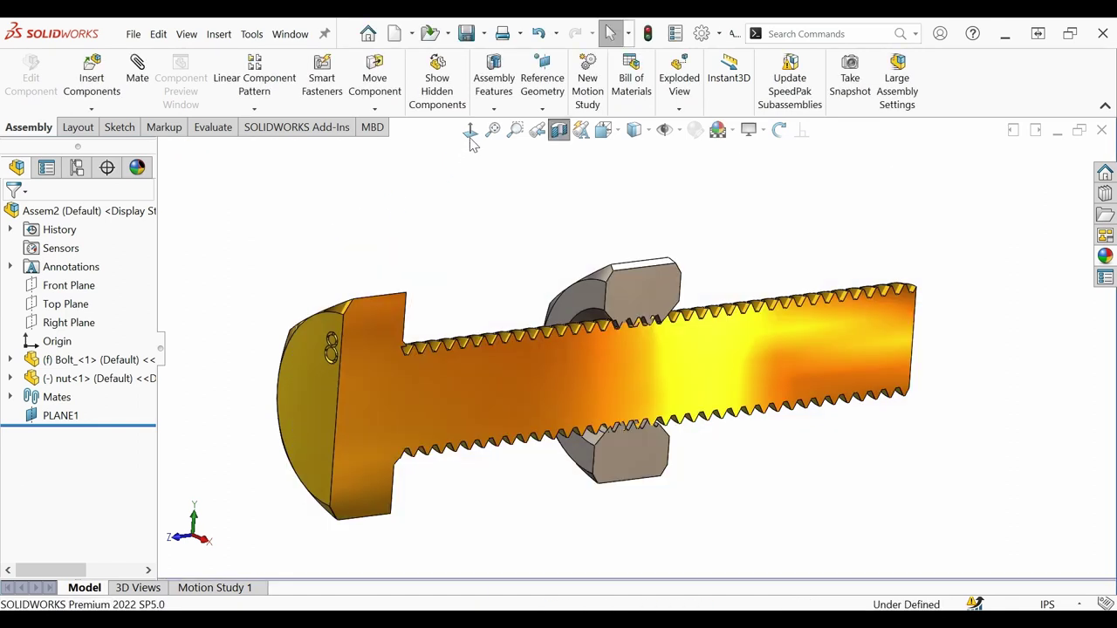
{"action": "key", "text": "ctrl+8"}
{"action": "scroll", "coordinate": [665, 329], "scroll_direction": "down", "scroll_amount": 5}
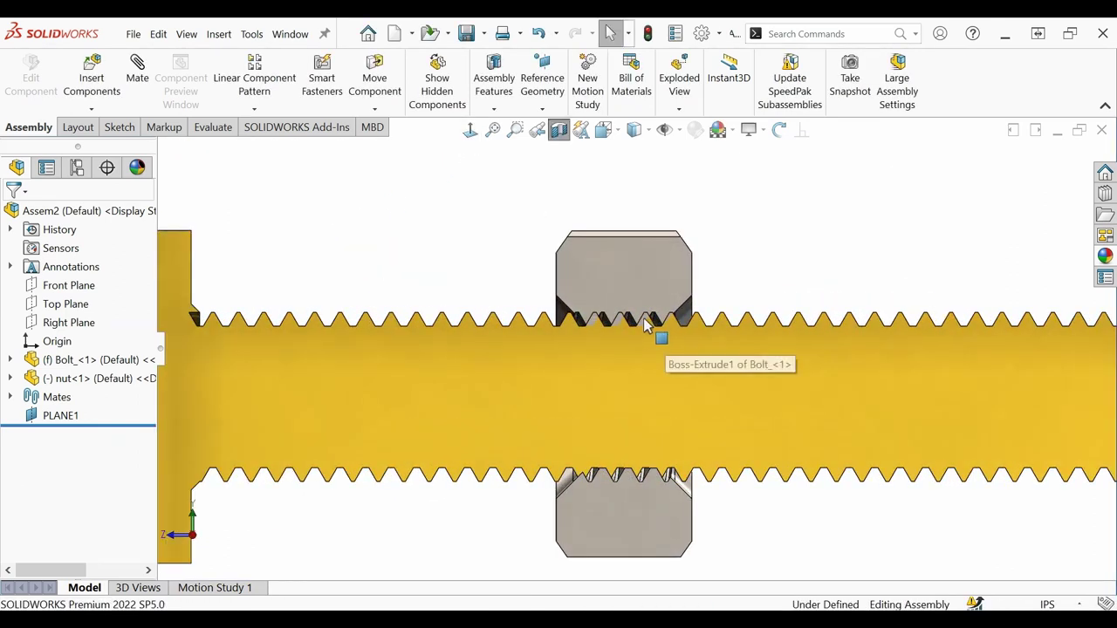
Shift the nut slightly along the bolt so the threads align, then turn the section view off.
{"action": "left_click", "coordinate": [620, 254]}
{"action": "left_click_drag", "start_coordinate": [634, 250], "coordinate": [656, 243]}
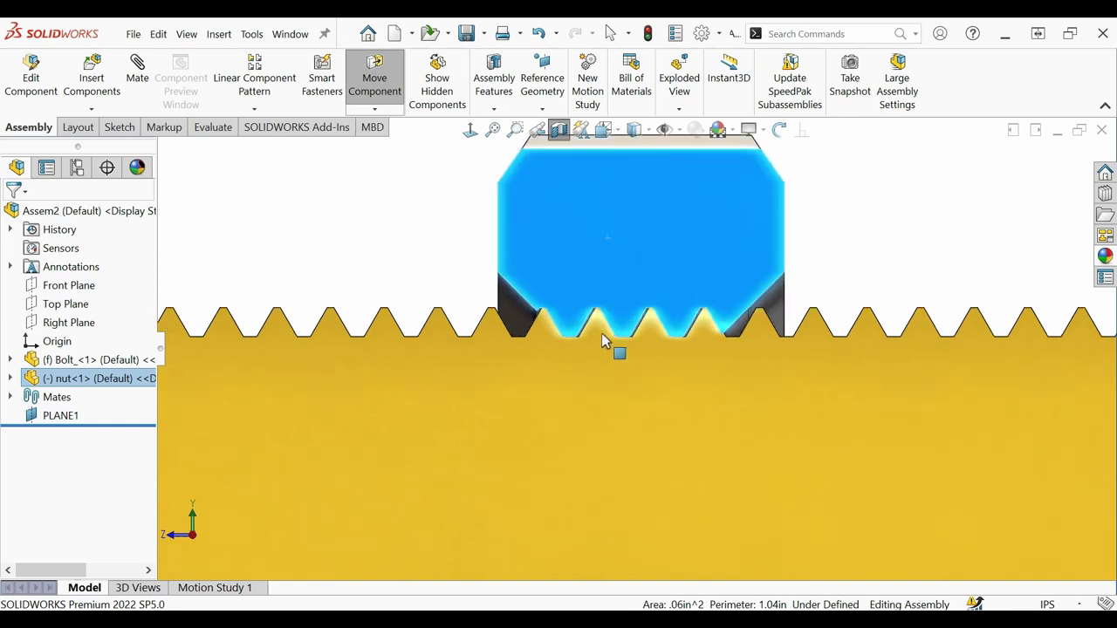
{"action": "scroll", "coordinate": [603, 331], "scroll_direction": "down", "scroll_amount": 3}
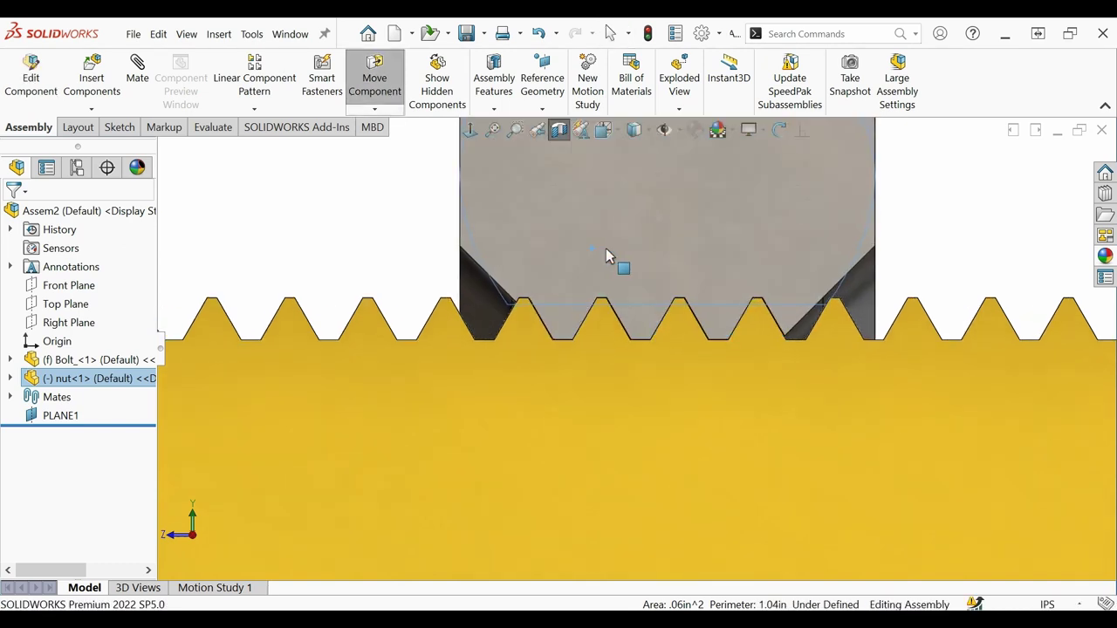
{"action": "key", "text": "Escape"}
{"action": "scroll", "coordinate": [670, 306], "scroll_direction": "up", "scroll_amount": 4}
{"action": "scroll", "coordinate": [669, 294], "scroll_direction": "up", "scroll_amount": 5}
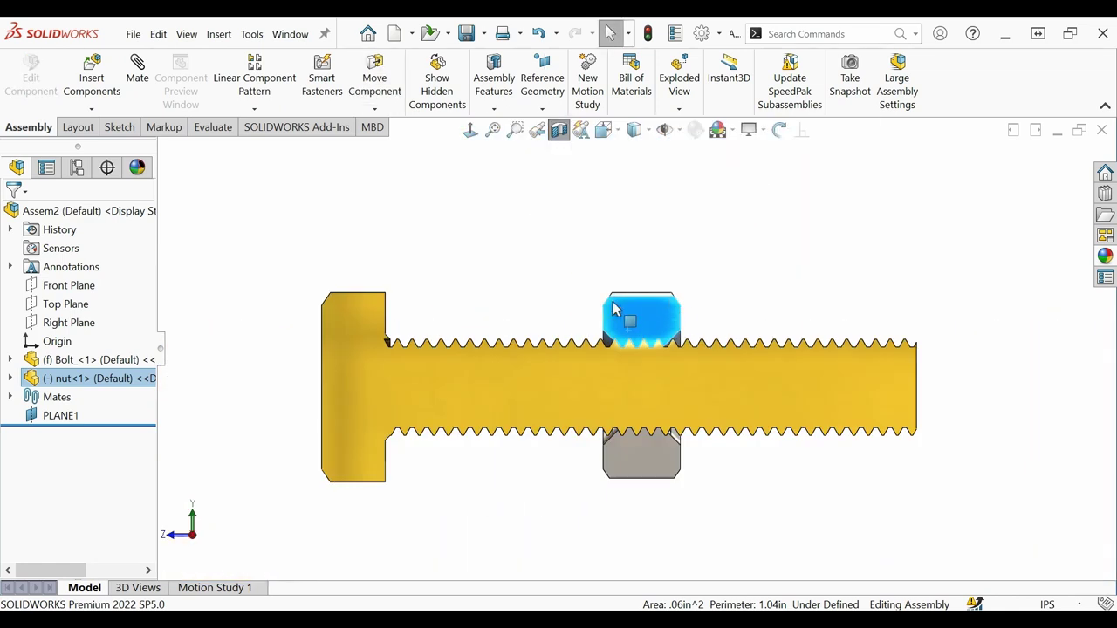
{"action": "middle_click_drag", "start_coordinate": [536, 267], "coordinate": [550, 302]}
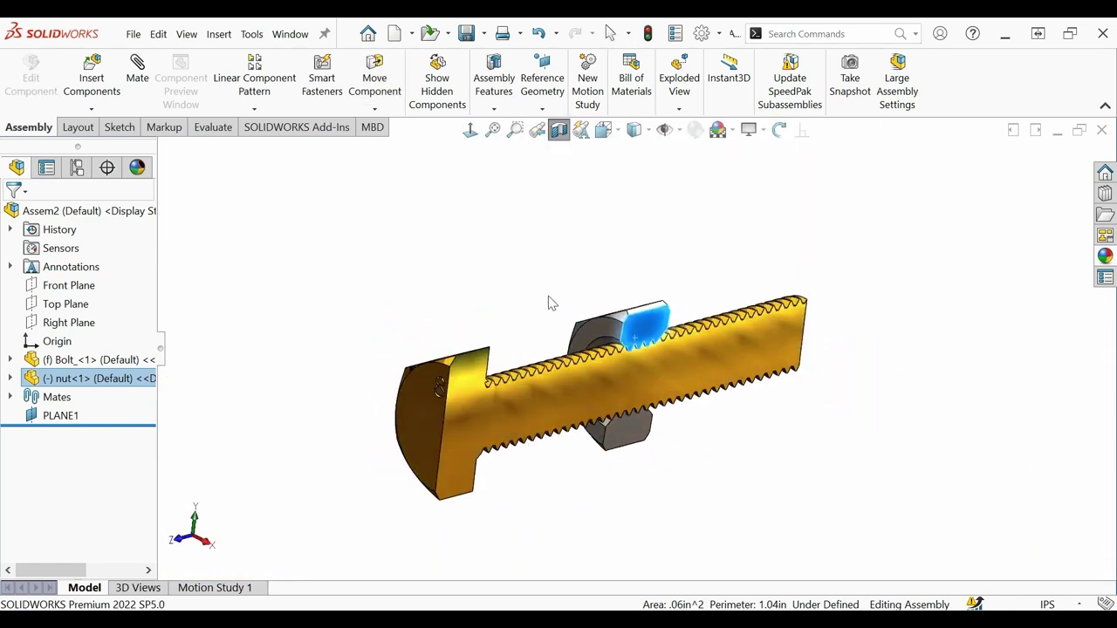
{"action": "left_click", "coordinate": [485, 270]}
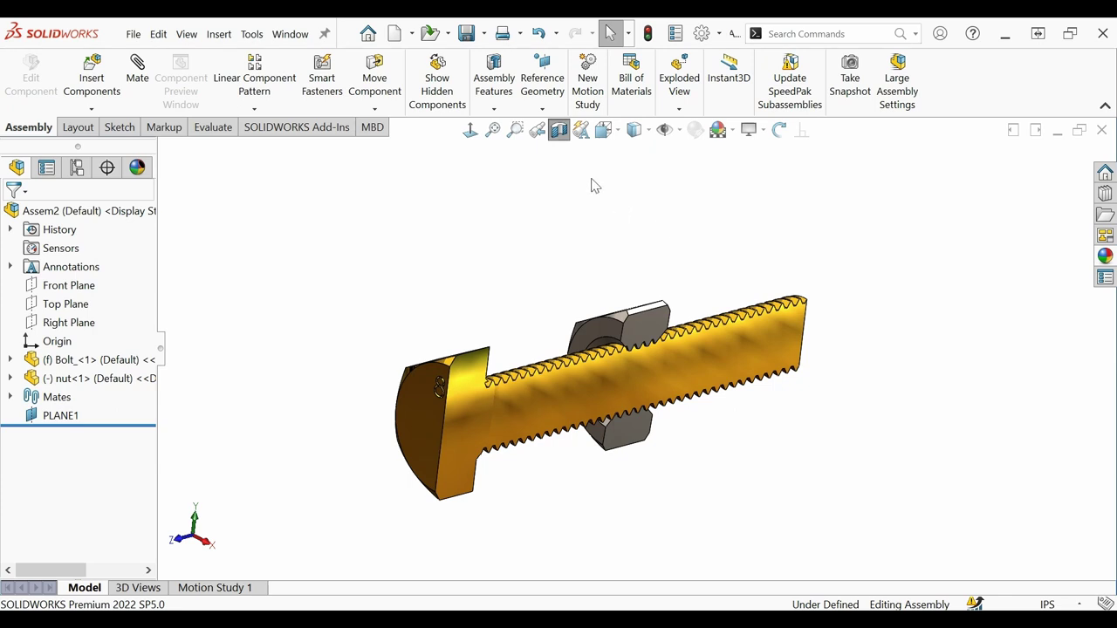
{"action": "left_click", "coordinate": [559, 130]}
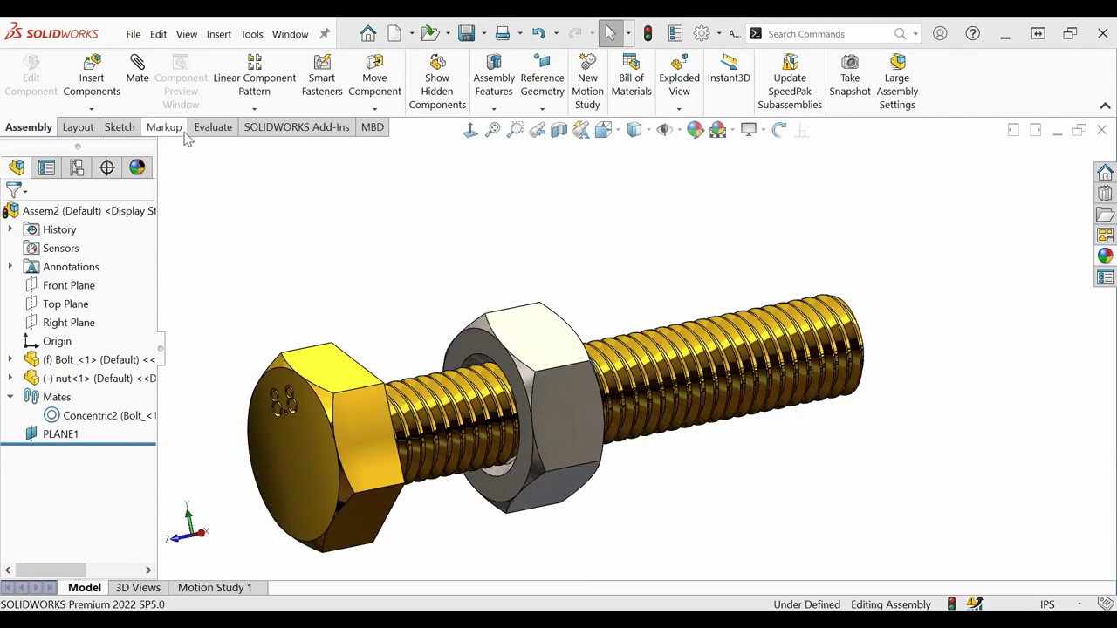
Start a mechanical Screw mate at 0.03937008 in per revolution and pick the bolt's thread face.
{"action": "left_click", "coordinate": [142, 75]}
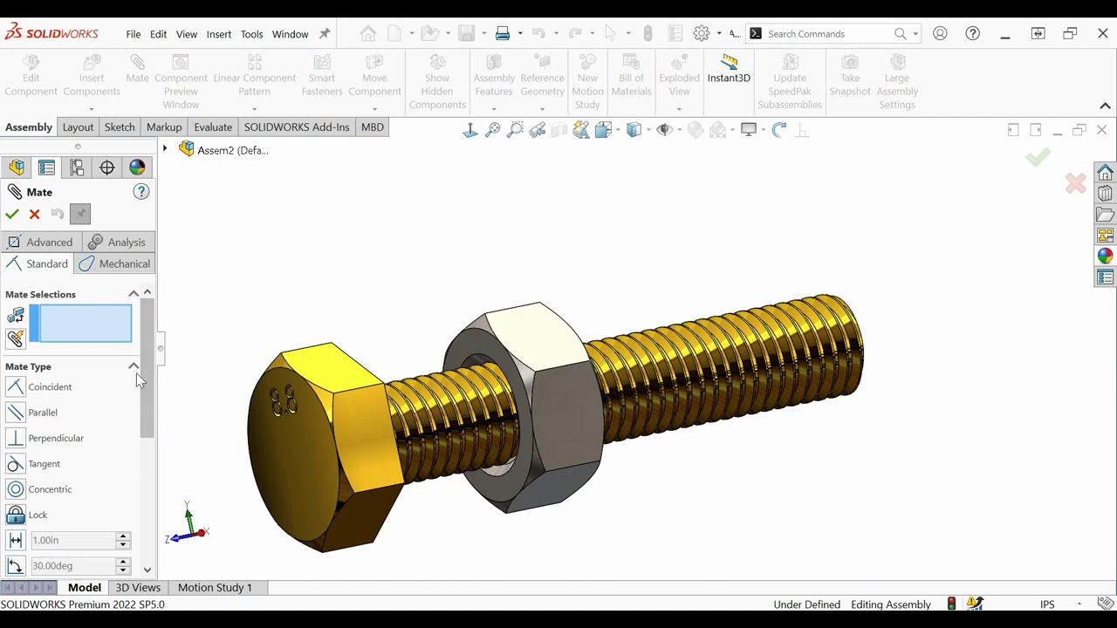
{"action": "left_click", "coordinate": [119, 271]}
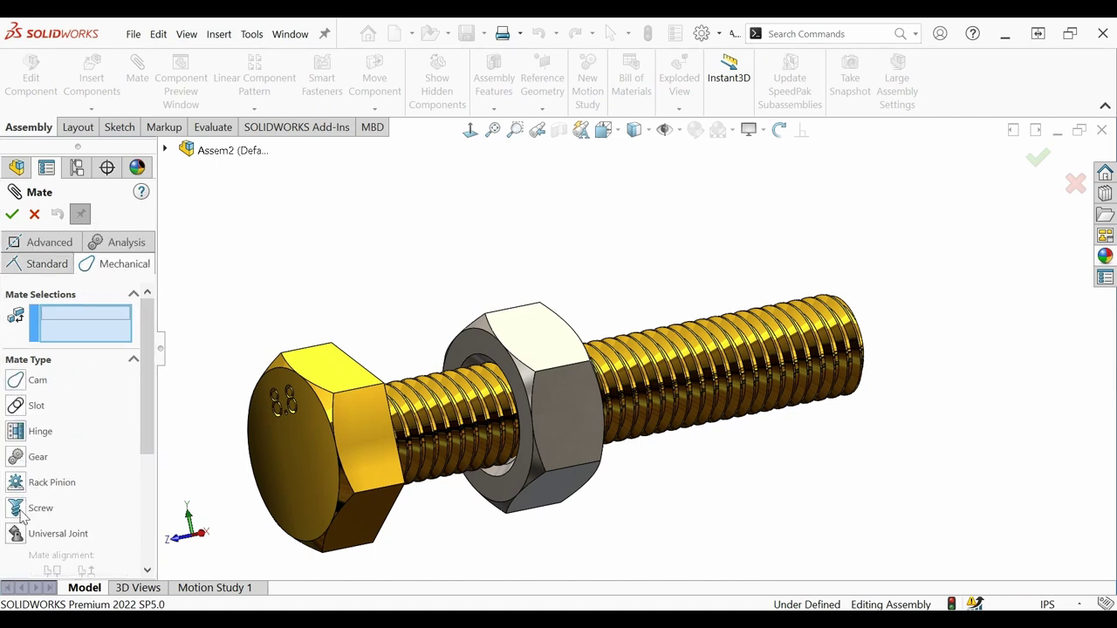
{"action": "left_click", "coordinate": [15, 509]}
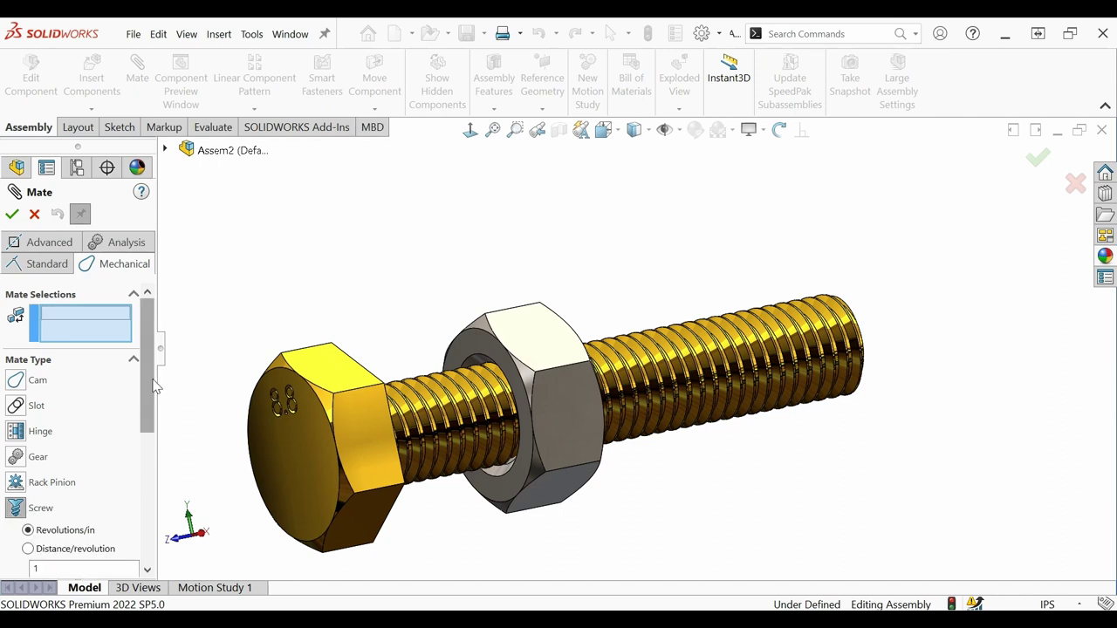
{"action": "left_click_drag", "start_coordinate": [153, 386], "coordinate": [148, 444]}
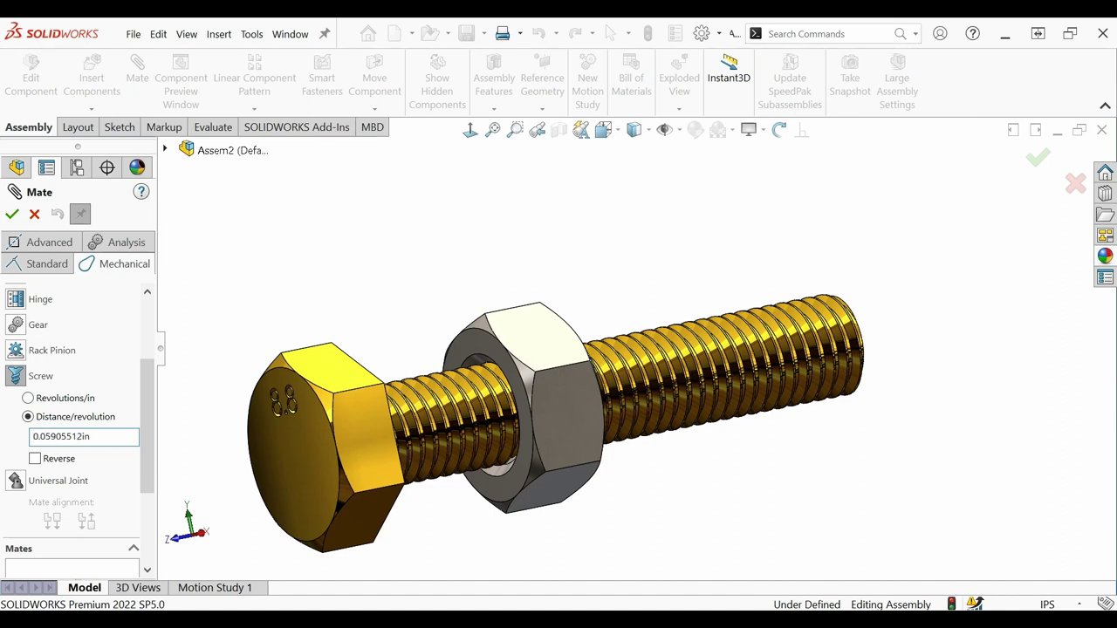
{"action": "scroll", "coordinate": [144, 410], "scroll_direction": "down", "scroll_amount": 3}
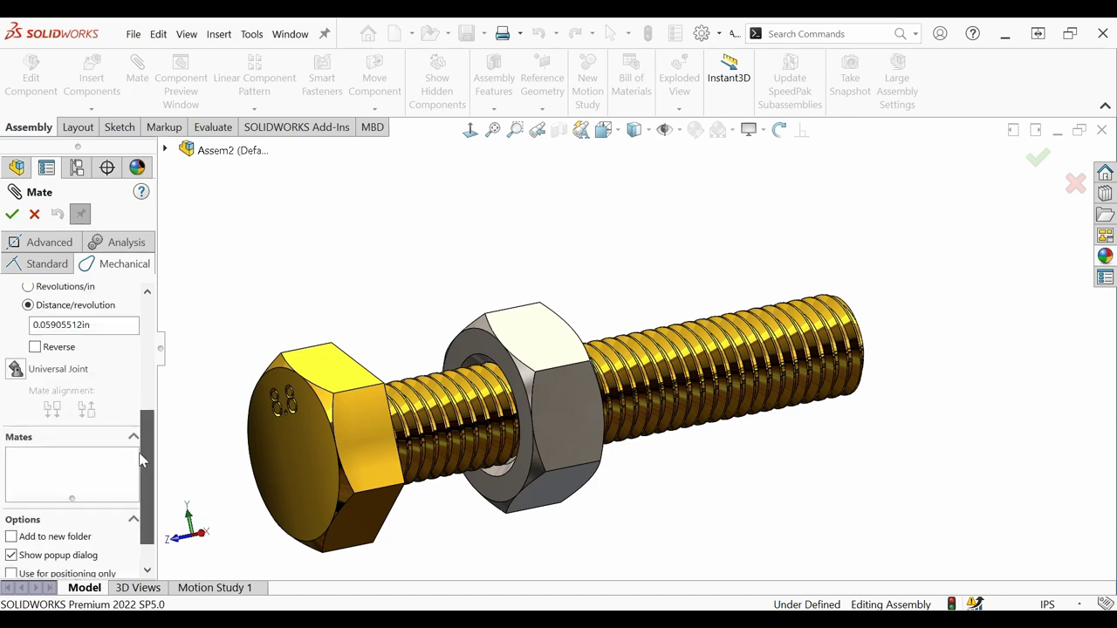
{"action": "scroll", "coordinate": [147, 443], "scroll_direction": "up", "scroll_amount": 6}
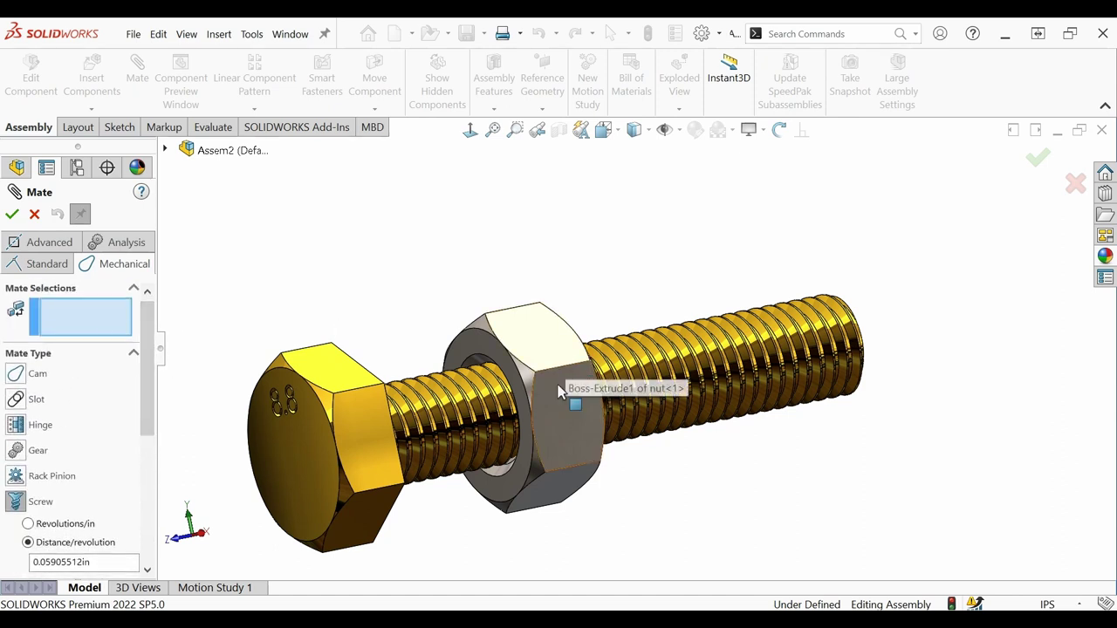
{"action": "scroll", "coordinate": [644, 356], "scroll_direction": "down", "scroll_amount": 3}
{"action": "scroll", "coordinate": [643, 357], "scroll_direction": "down", "scroll_amount": 4}
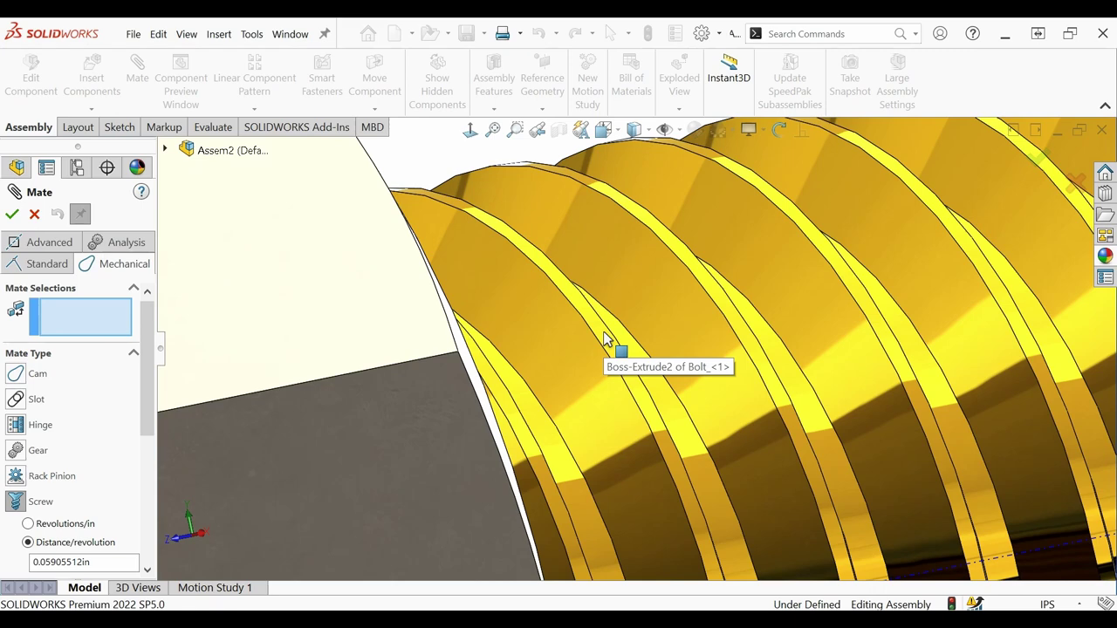
{"action": "left_click", "coordinate": [615, 346]}
{"action": "scroll", "coordinate": [633, 375], "scroll_direction": "up", "scroll_amount": 3}
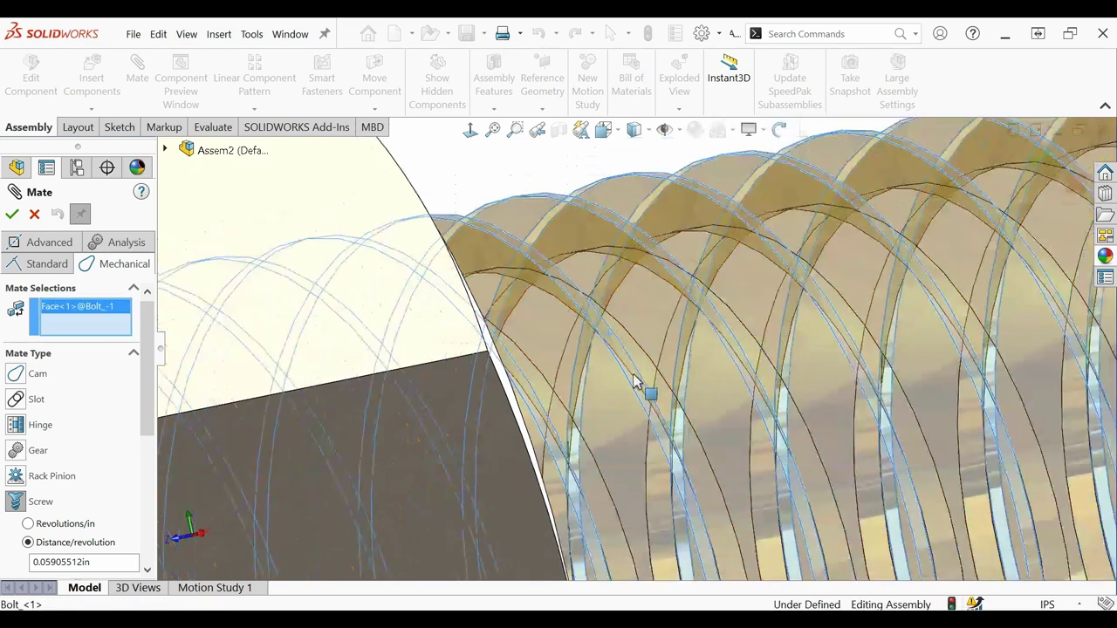
{"action": "scroll", "coordinate": [634, 382], "scroll_direction": "up", "scroll_amount": 5}
{"action": "middle_click_drag", "start_coordinate": [611, 371], "coordinate": [567, 362]}
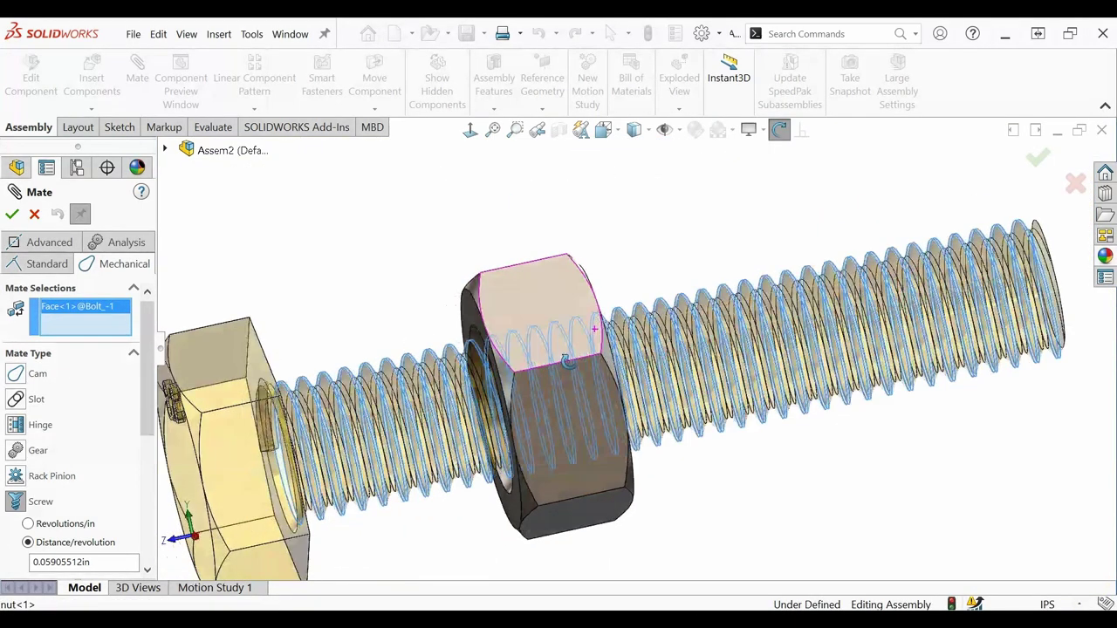
Hide the bolt, pick the nut's internal thread face, and confirm the Screw2 mate.
{"action": "left_click", "coordinate": [166, 150]}
{"action": "right_click", "coordinate": [242, 300]}
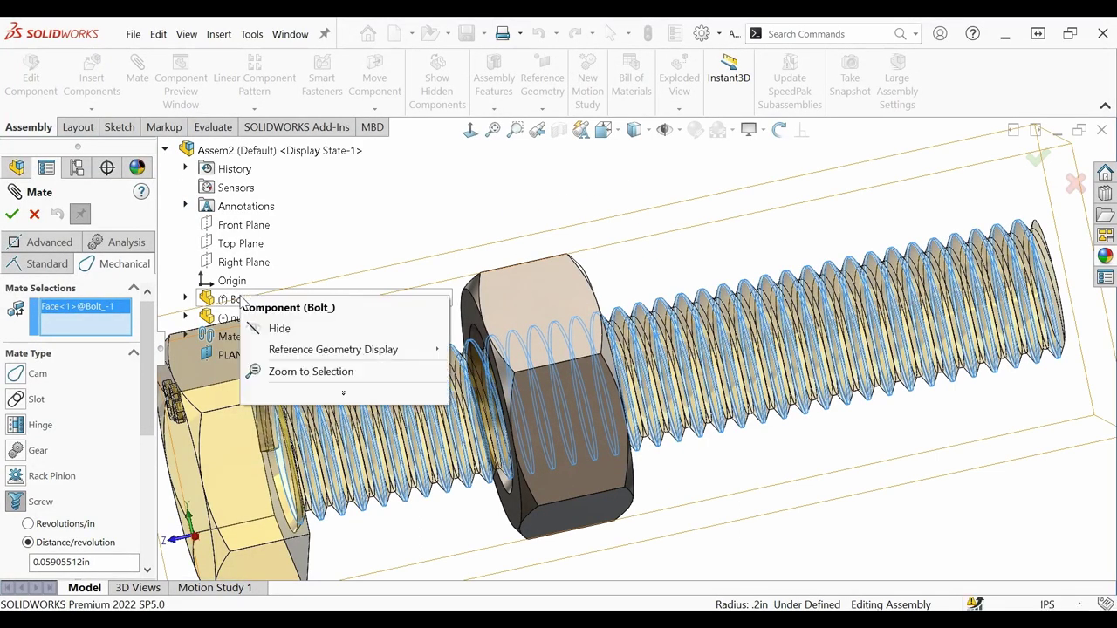
{"action": "left_click", "coordinate": [262, 326]}
{"action": "middle_click_drag", "start_coordinate": [644, 349], "coordinate": [600, 380]}
{"action": "scroll", "coordinate": [595, 379], "scroll_direction": "down", "scroll_amount": 3}
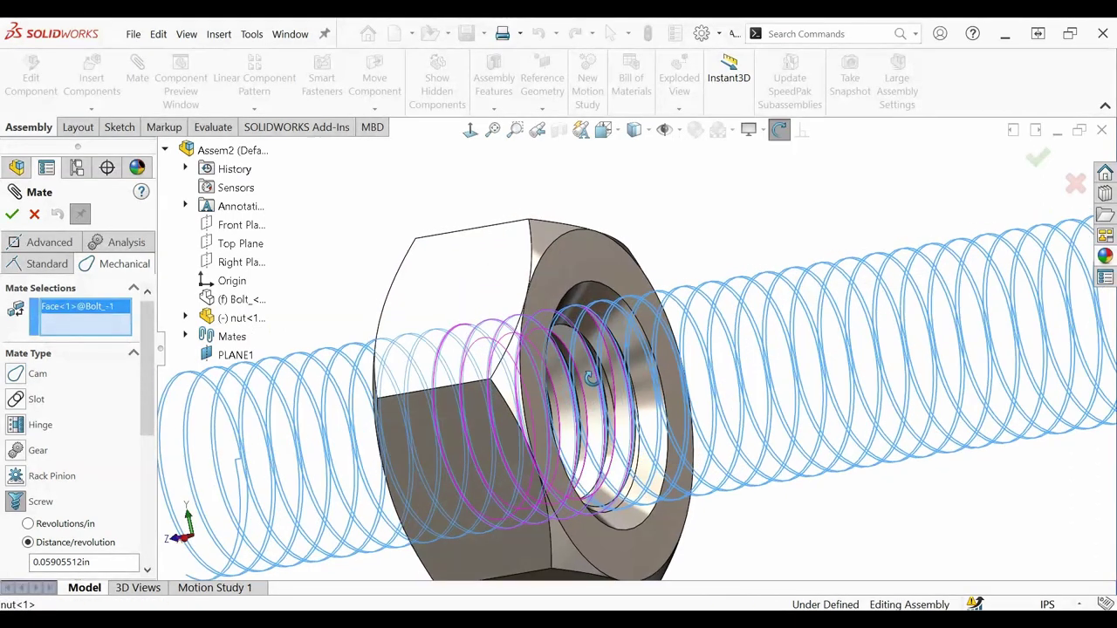
{"action": "scroll", "coordinate": [537, 377], "scroll_direction": "down", "scroll_amount": 5}
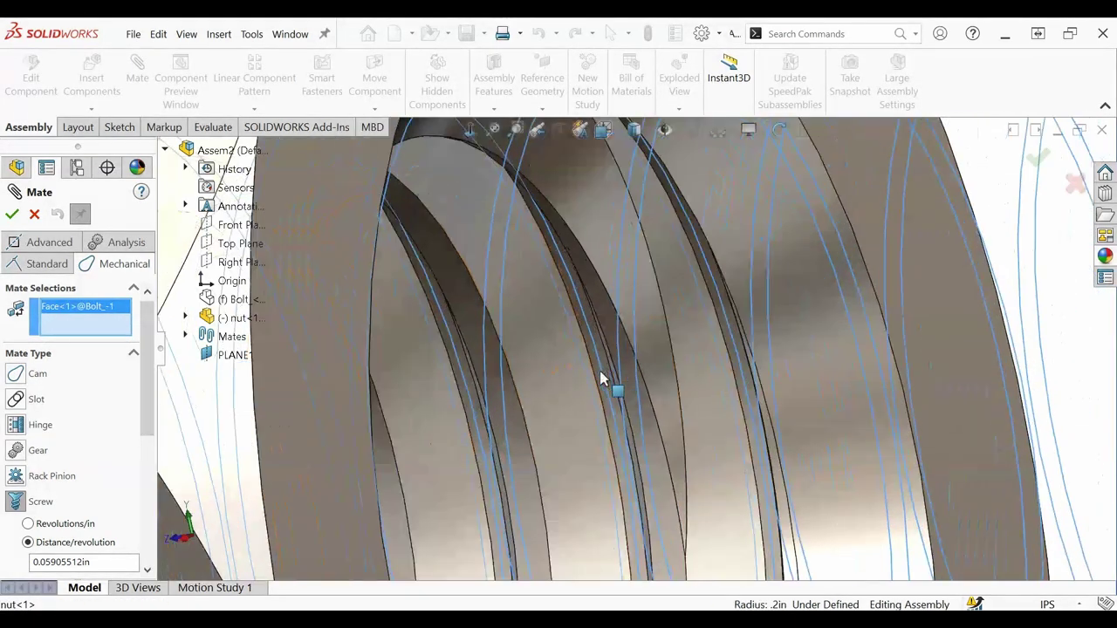
{"action": "left_click", "coordinate": [499, 375]}
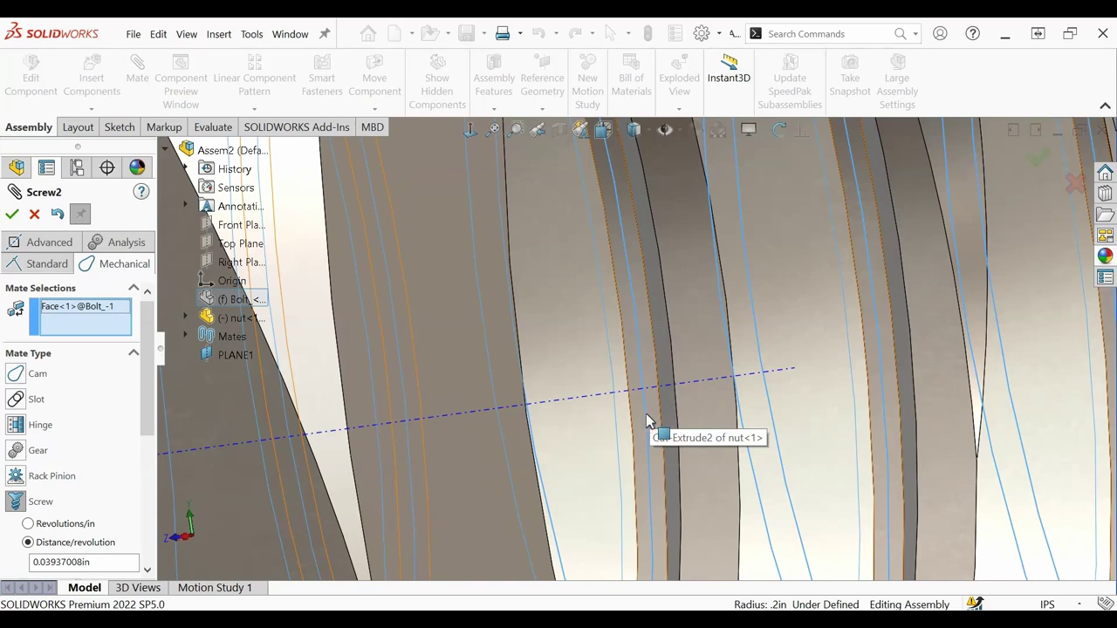
{"action": "left_click", "coordinate": [646, 421]}
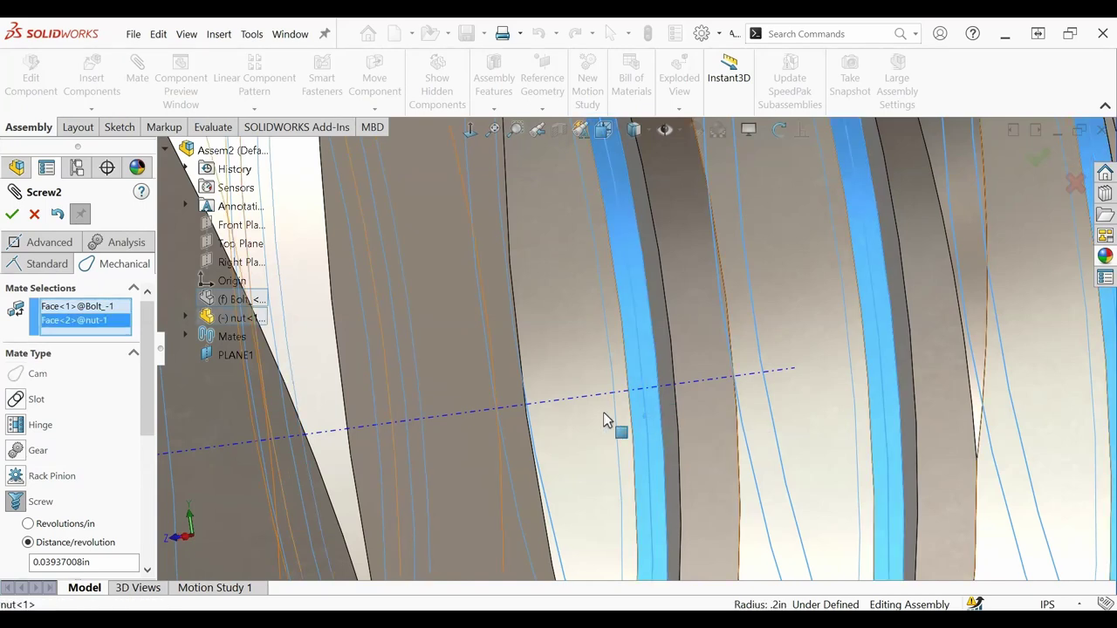
{"action": "scroll", "coordinate": [647, 402], "scroll_direction": "up", "scroll_amount": 5}
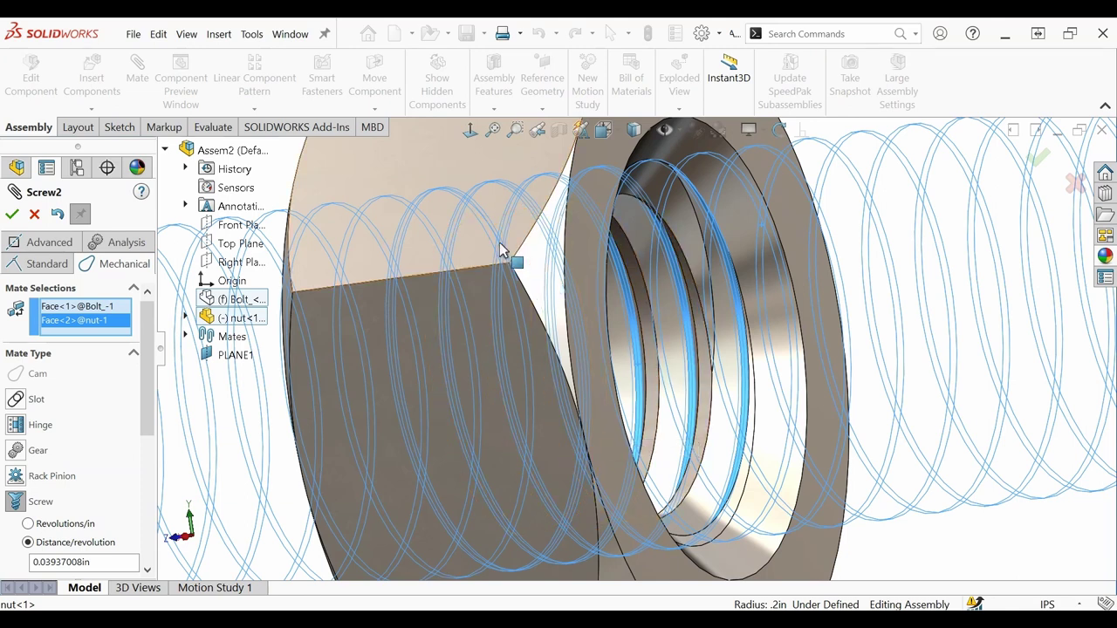
{"action": "left_click", "coordinate": [11, 217]}
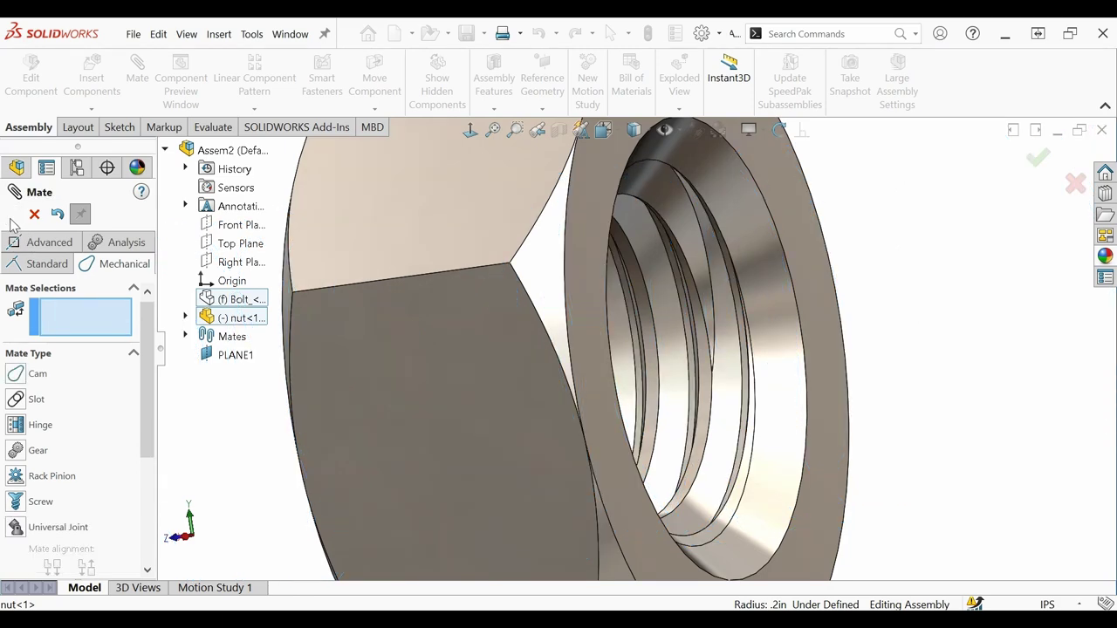
Run and cancel Interference Detection on the Evaluate tab, then open the Motion Study 1 timeline.
{"action": "key", "text": "Escape"}
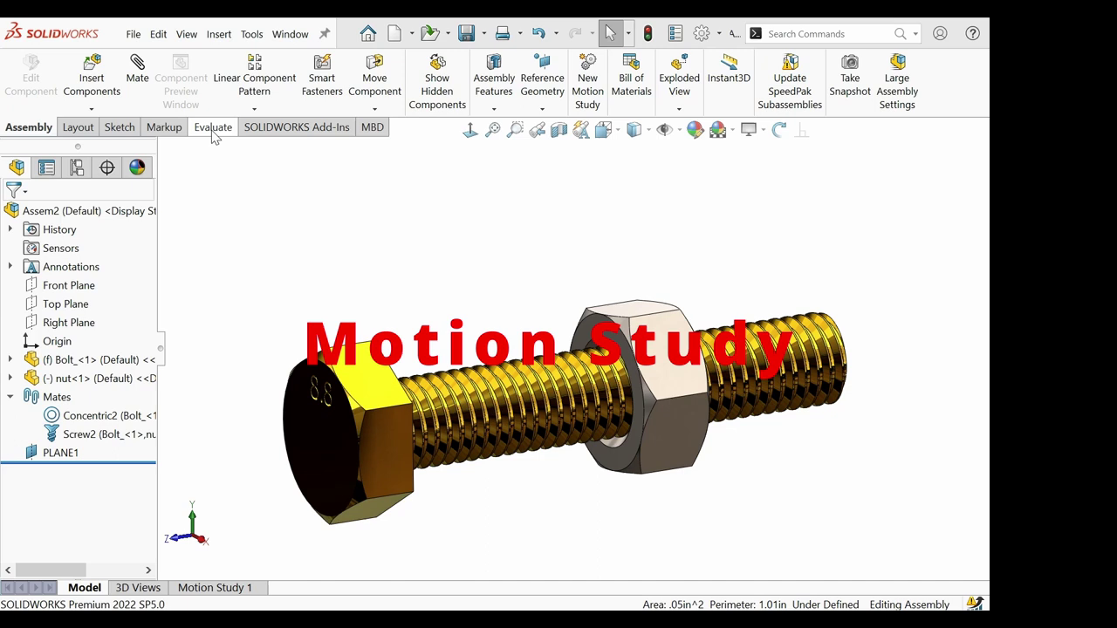
{"action": "left_click", "coordinate": [211, 127]}
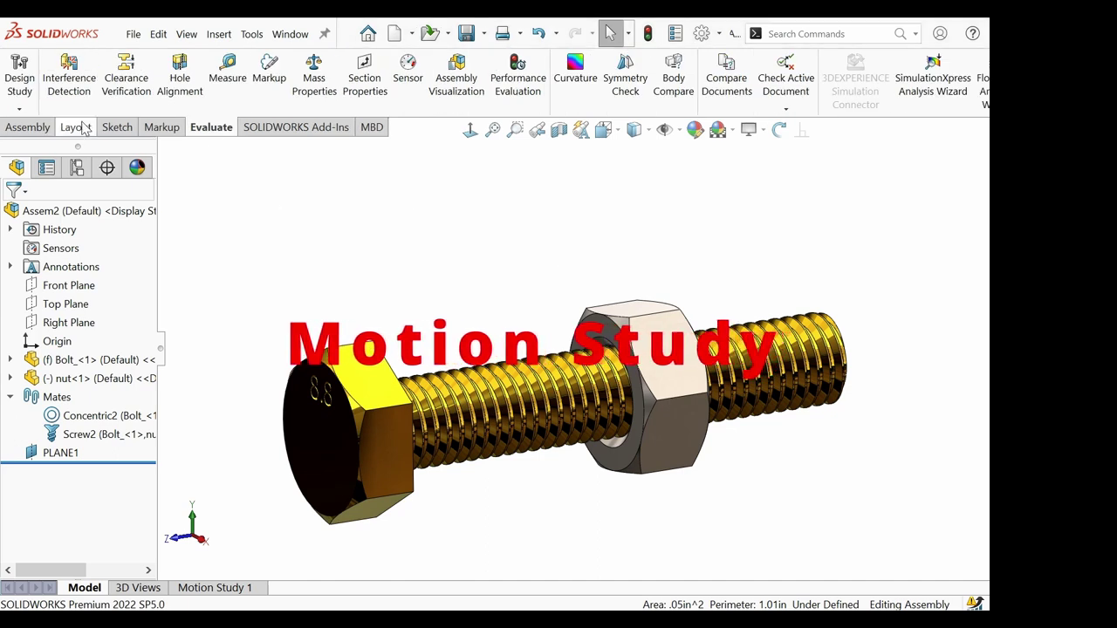
{"action": "left_click", "coordinate": [69, 78]}
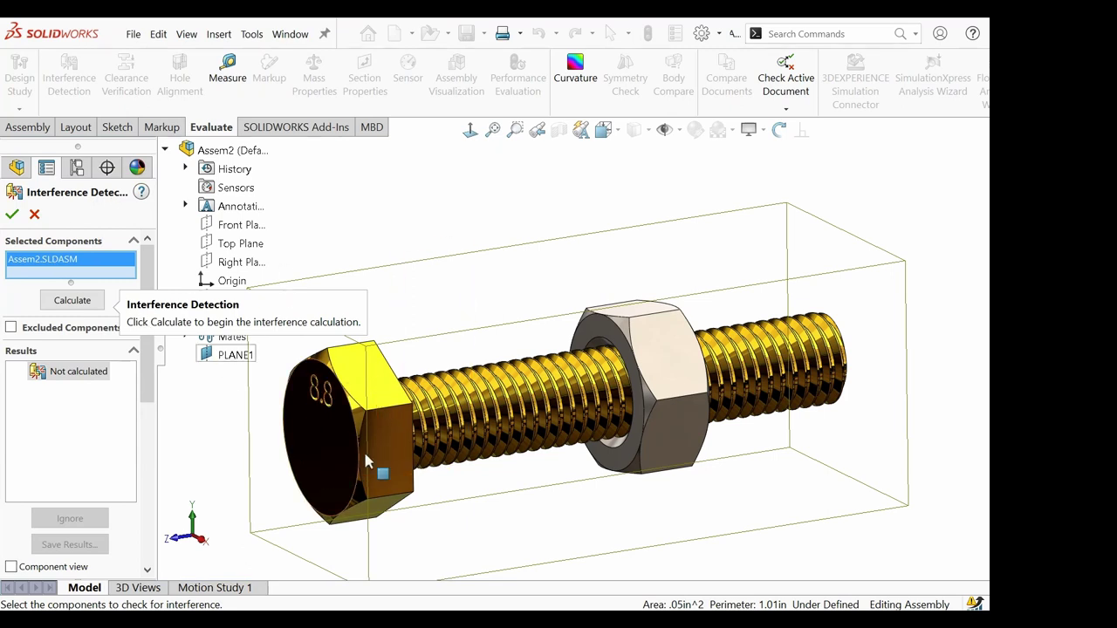
{"action": "left_click", "coordinate": [35, 215]}
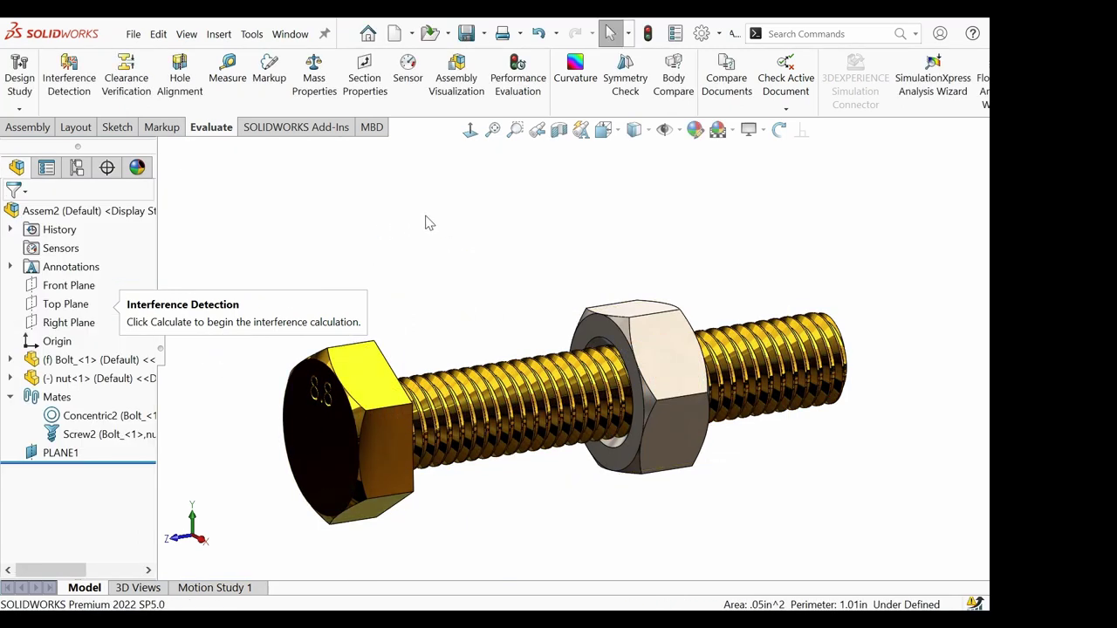
{"action": "left_click", "coordinate": [213, 588]}
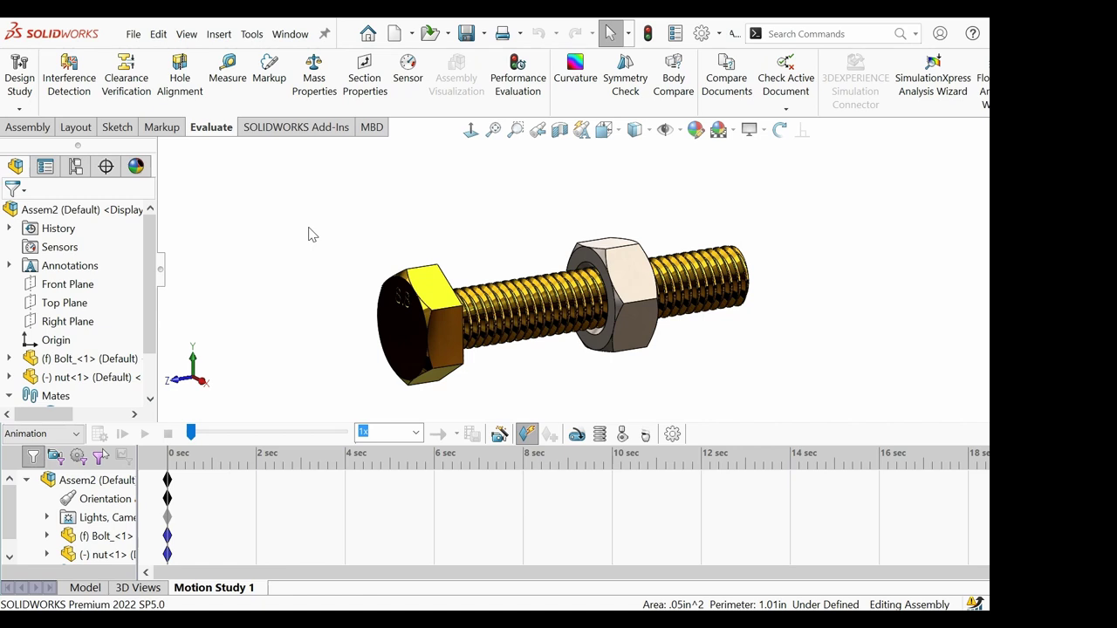
Add a linear motor on the nut's face, relative to the bolt, at constant 1 mm/s.
{"action": "left_click", "coordinate": [577, 436]}
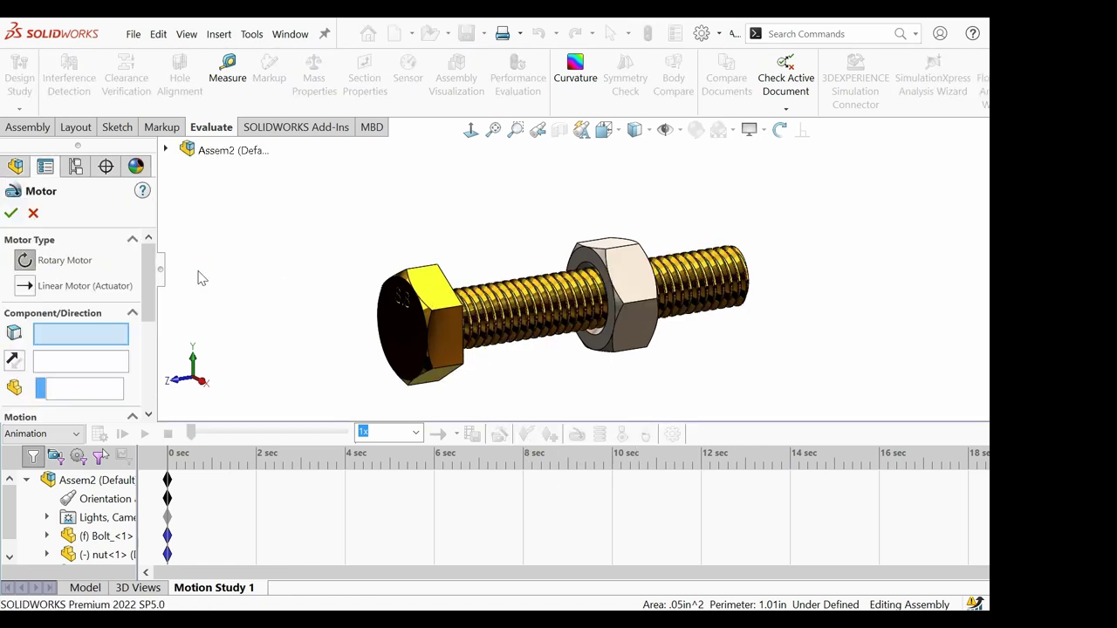
{"action": "left_click", "coordinate": [26, 287]}
{"action": "middle_click_drag", "start_coordinate": [559, 228], "coordinate": [515, 290]}
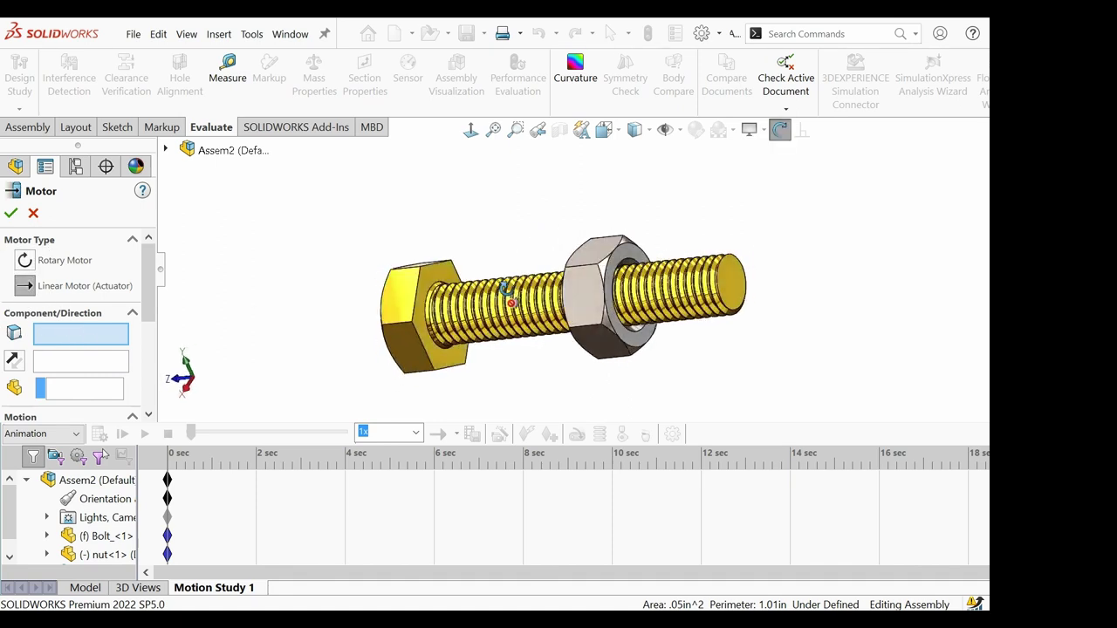
{"action": "left_click", "coordinate": [625, 260]}
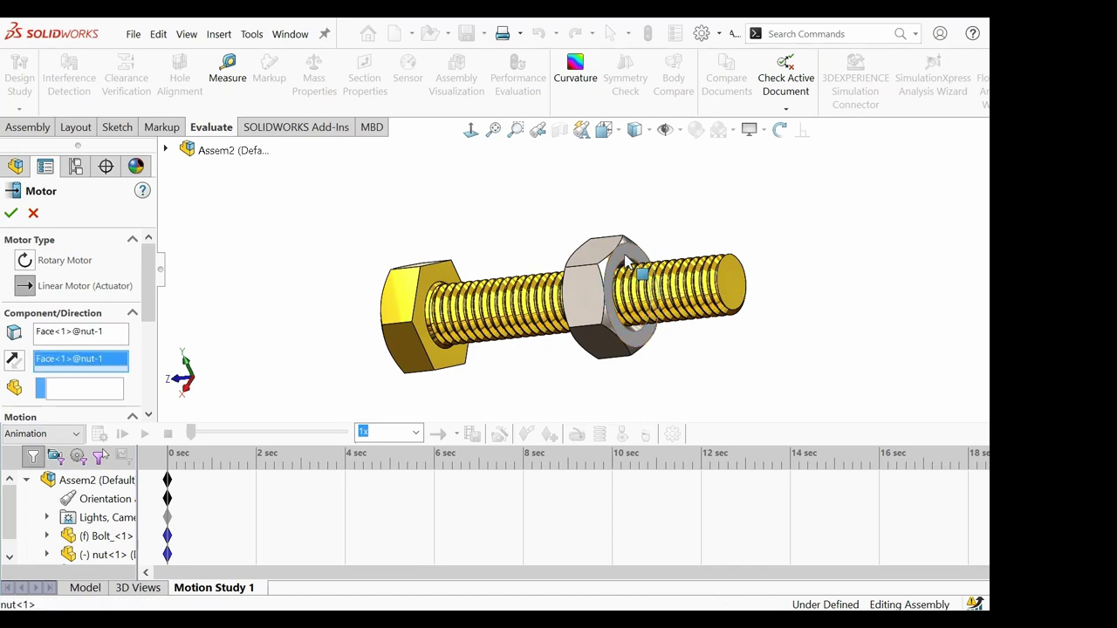
{"action": "left_click", "coordinate": [62, 397]}
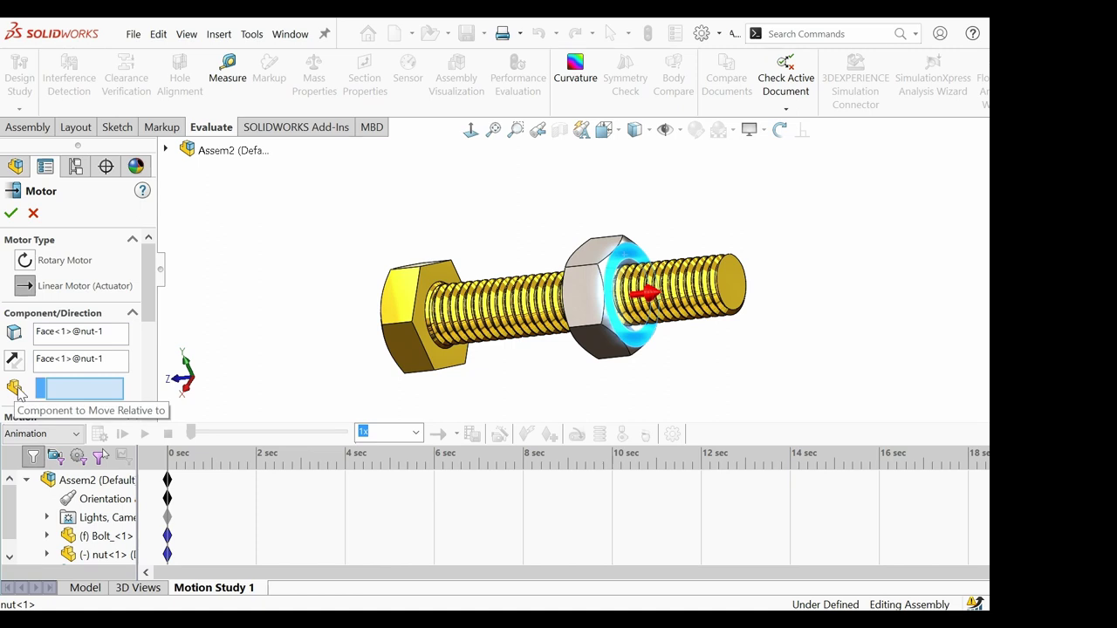
{"action": "left_click", "coordinate": [461, 306]}
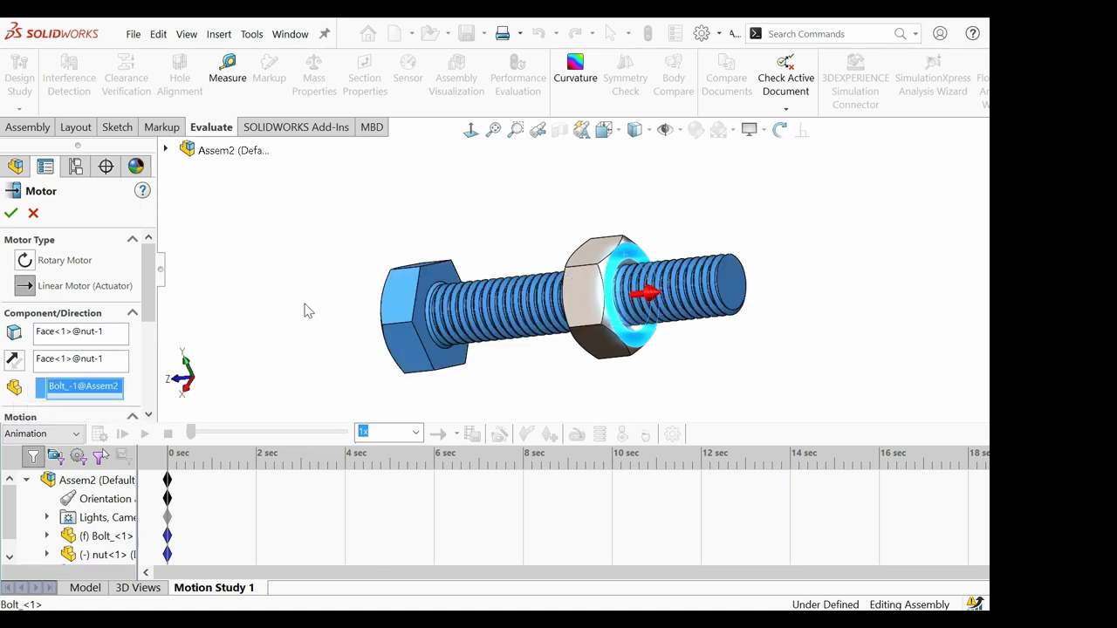
{"action": "scroll", "coordinate": [153, 305], "scroll_direction": "down", "scroll_amount": 3}
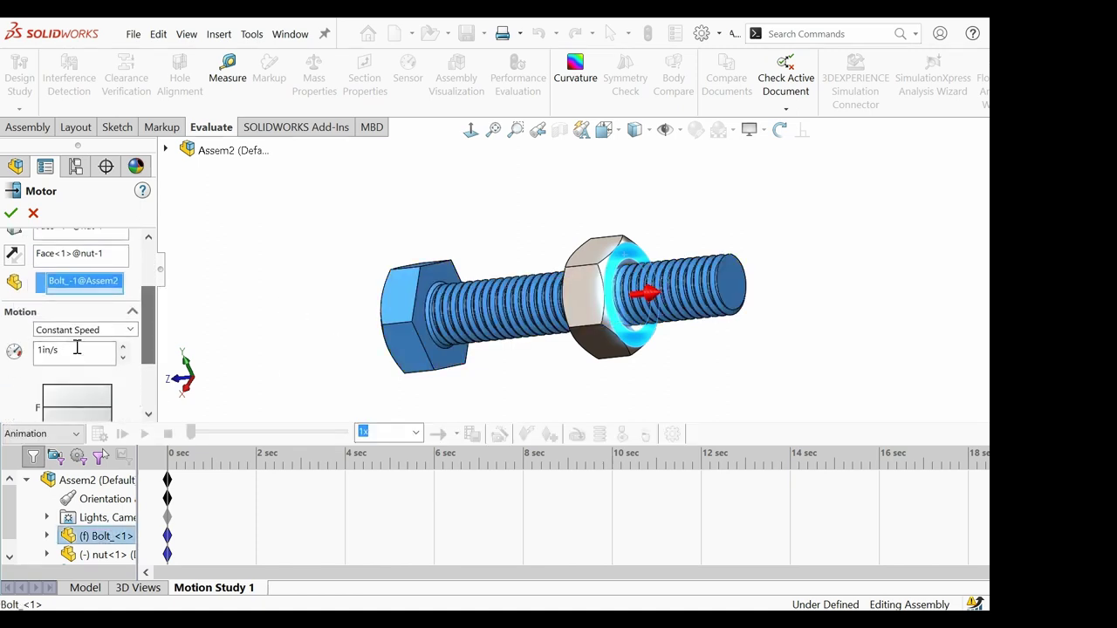
{"action": "left_click", "coordinate": [69, 354]}
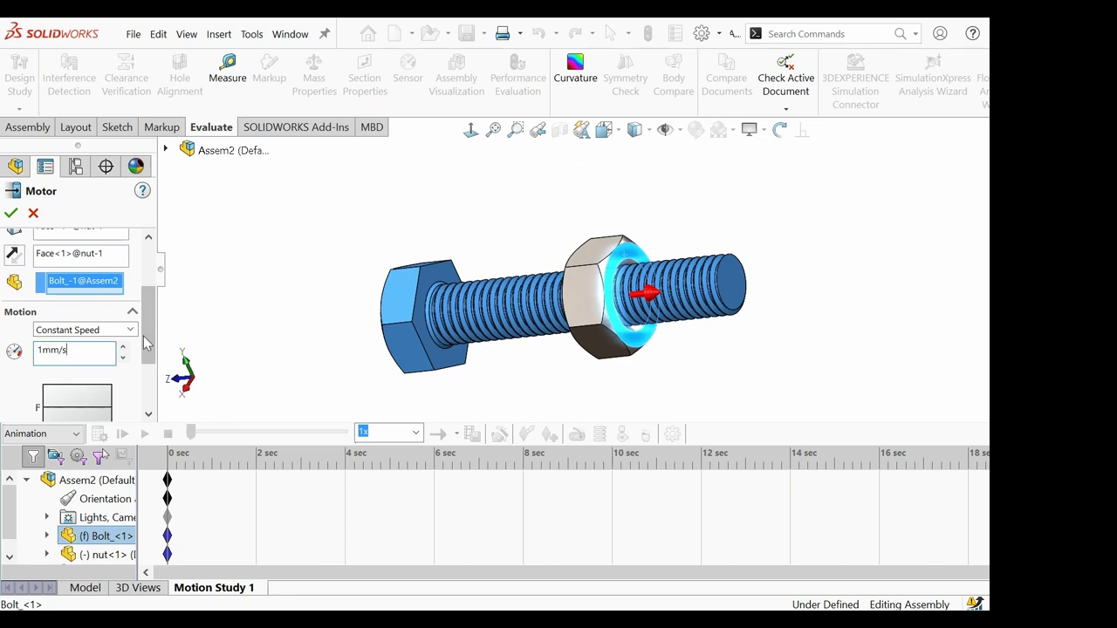
{"action": "left_click_drag", "start_coordinate": [148, 318], "coordinate": [172, 288]}
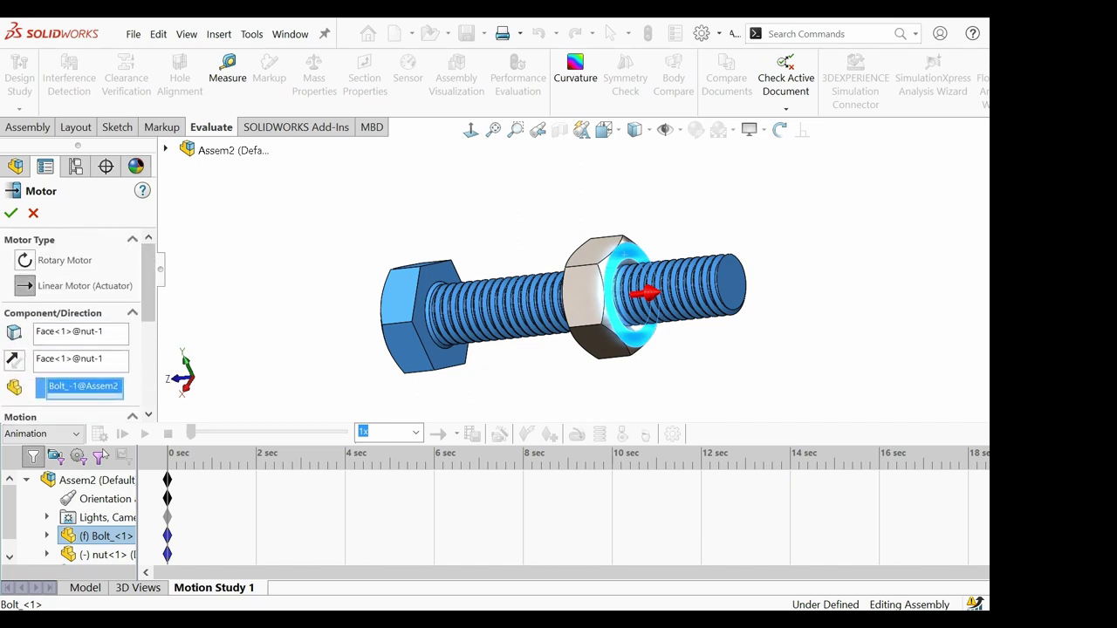
{"action": "left_click", "coordinate": [11, 214]}
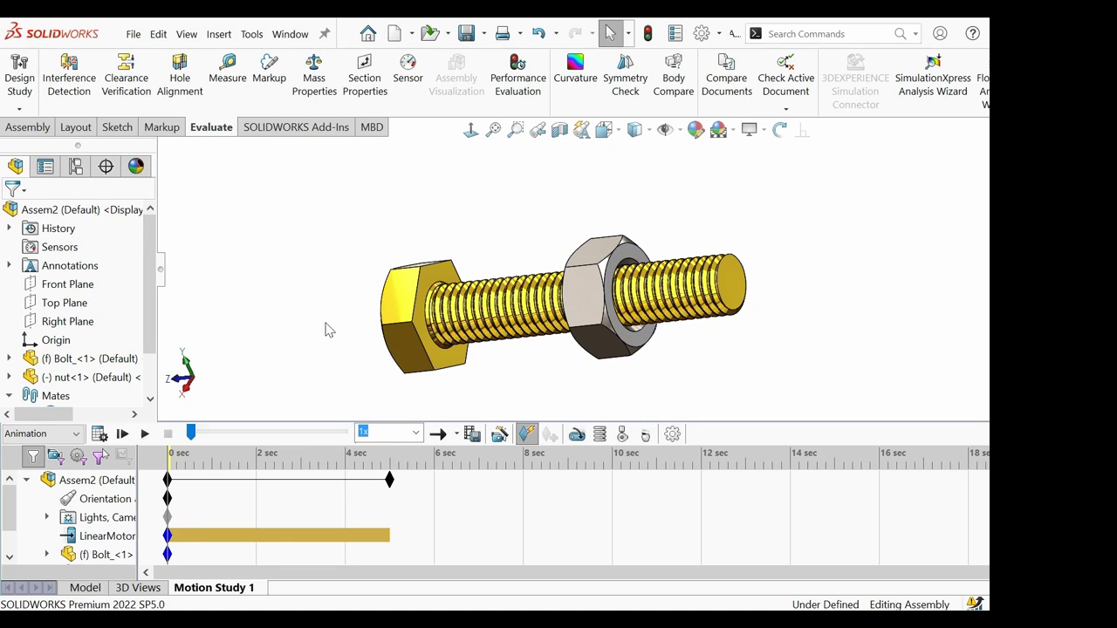
Drag the study's end key to 10 sec, calculate the motion, and play it from the start.
{"action": "middle_click_drag", "start_coordinate": [309, 314], "coordinate": [358, 351]}
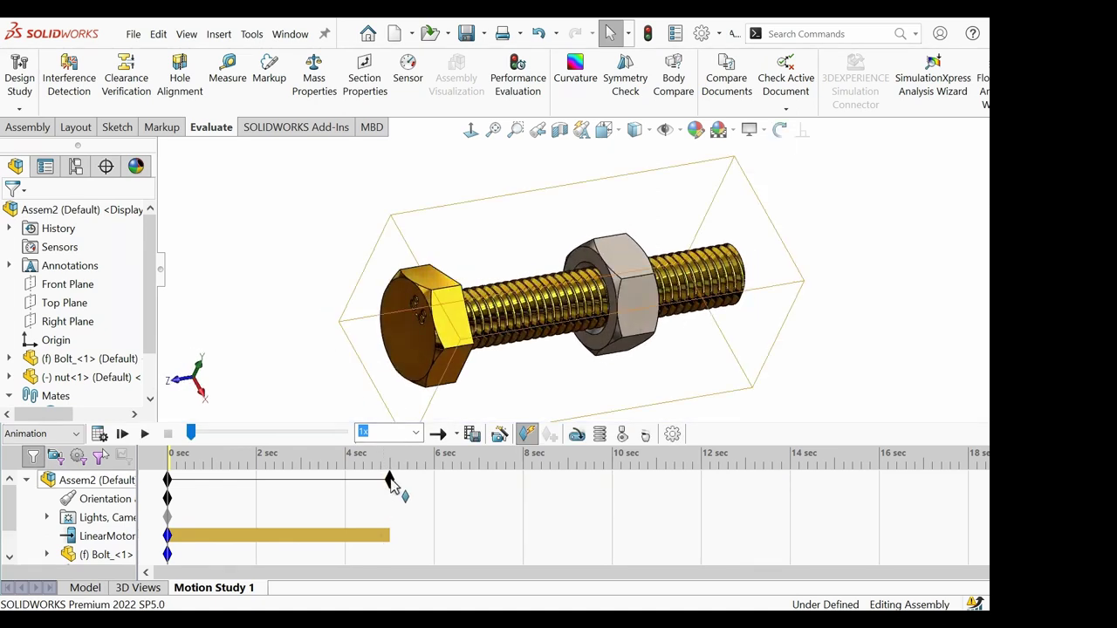
{"action": "left_click_drag", "start_coordinate": [392, 487], "coordinate": [612, 480]}
{"action": "left_click", "coordinate": [99, 435]}
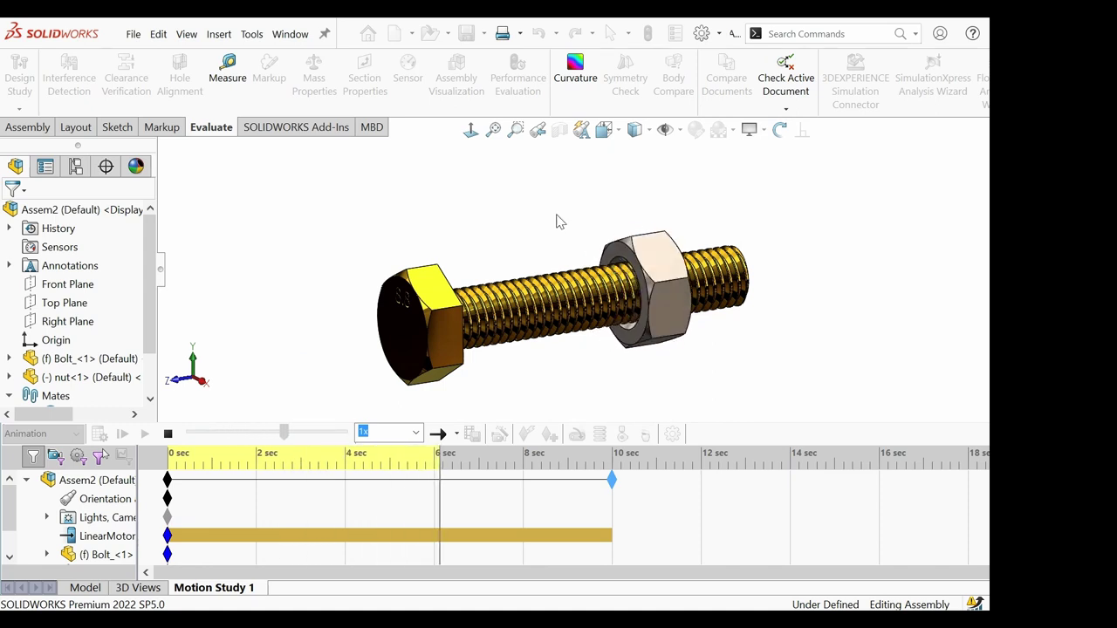
{"action": "middle_click_drag", "start_coordinate": [559, 222], "coordinate": [571, 220]}
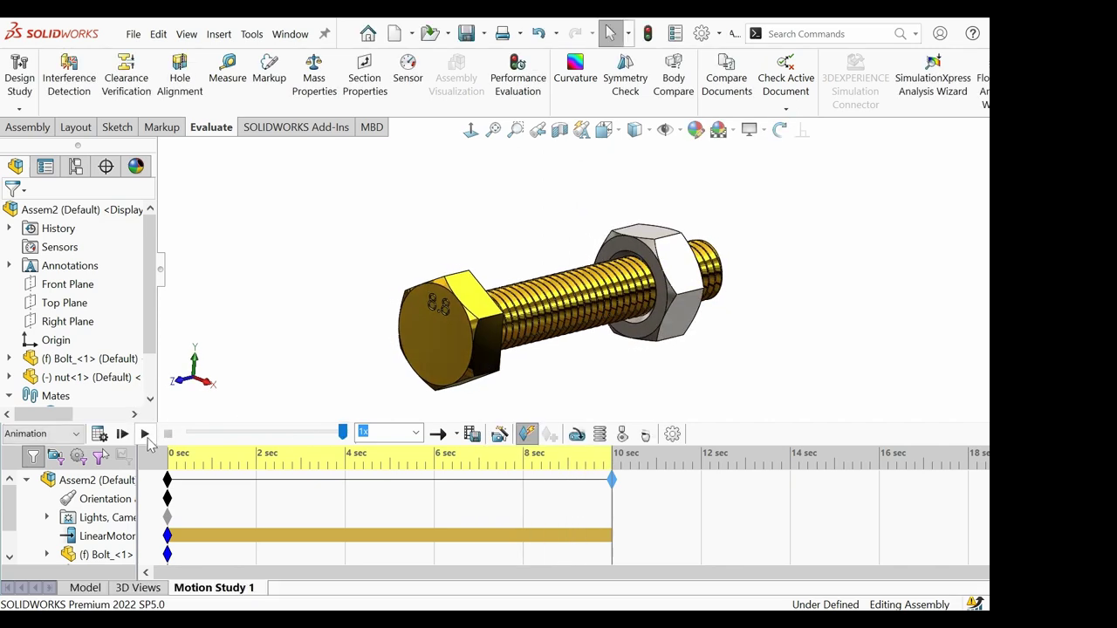
{"action": "left_click", "coordinate": [145, 434]}
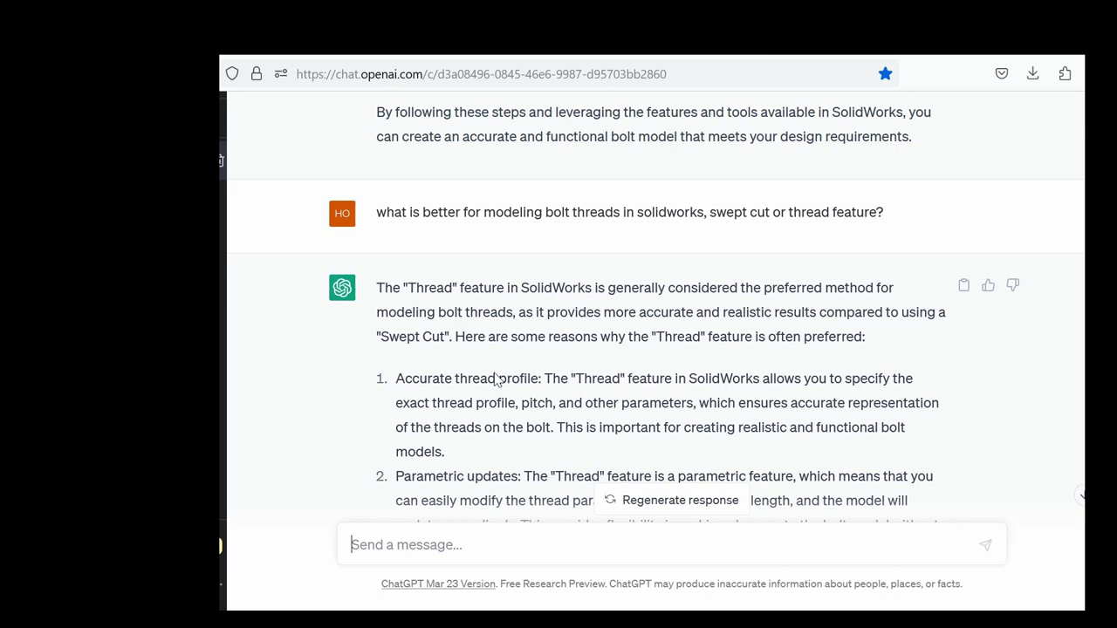
Scroll through ChatGPT's reply comparing the Thread feature with a Swept Cut for bolt threads.
{"action": "scroll", "coordinate": [364, 374], "scroll_direction": "down", "scroll_amount": 3}
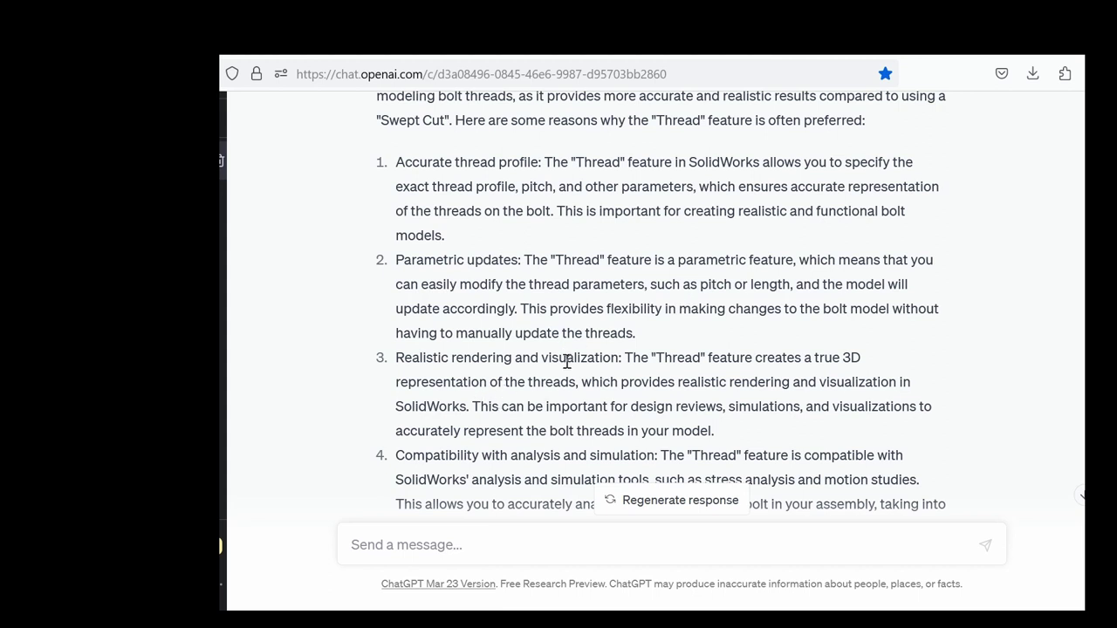
{"action": "scroll", "coordinate": [627, 377], "scroll_direction": "down", "scroll_amount": 2}
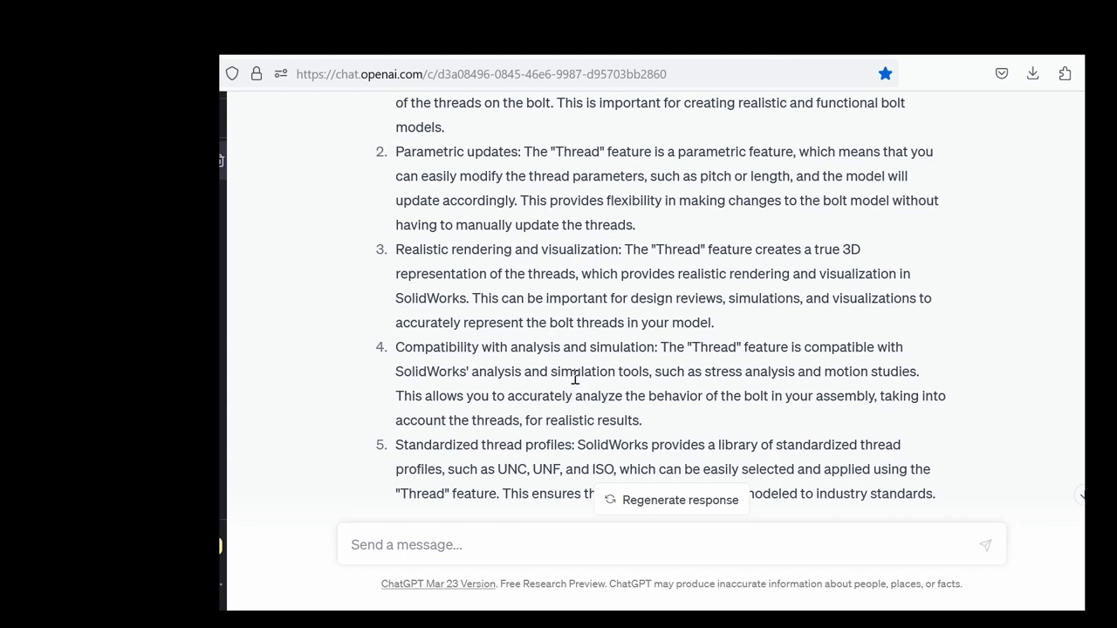
{"action": "scroll", "coordinate": [579, 374], "scroll_direction": "down", "scroll_amount": 2}
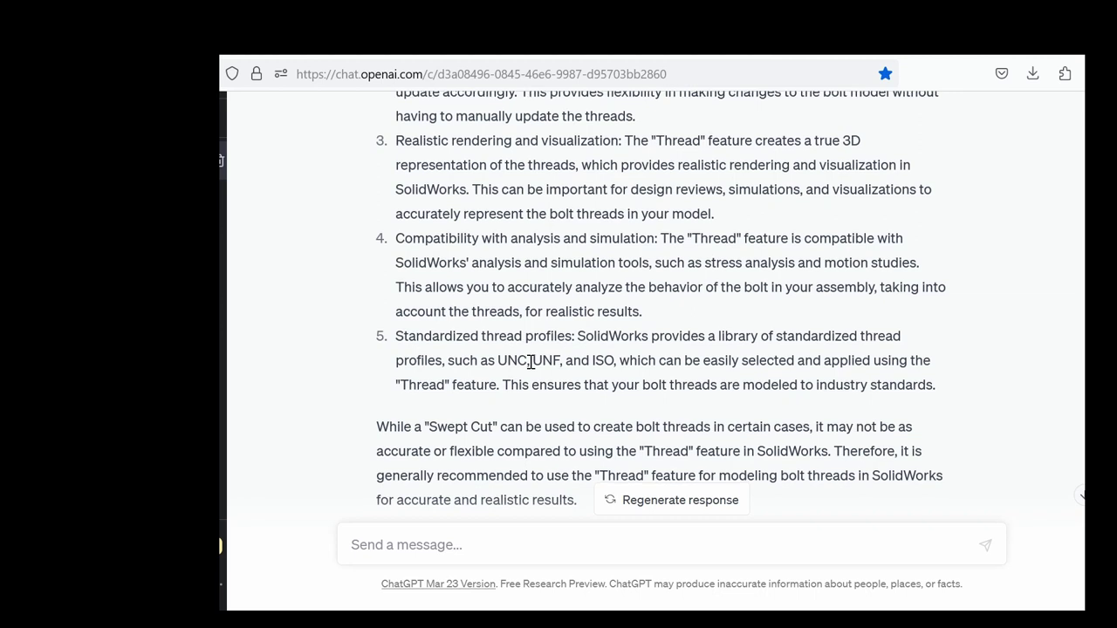
{"action": "scroll", "coordinate": [536, 359], "scroll_direction": "down", "scroll_amount": 2}
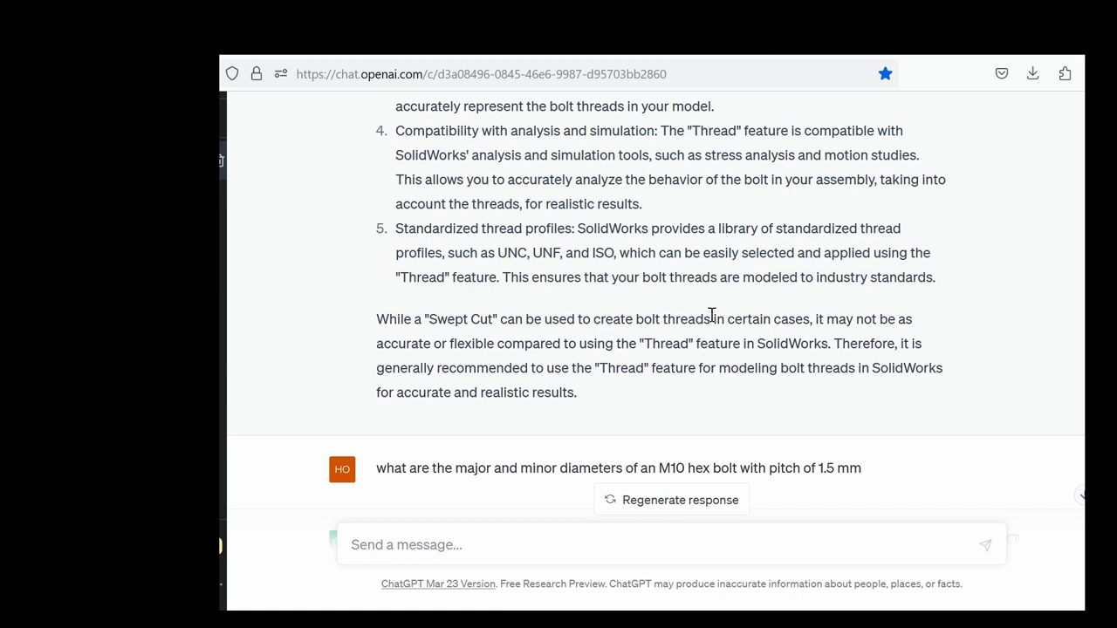
Scroll to the reply giving a VBA macro that creates an M10 threaded hole.
{"action": "scroll", "coordinate": [748, 321], "scroll_direction": "up", "scroll_amount": 2}
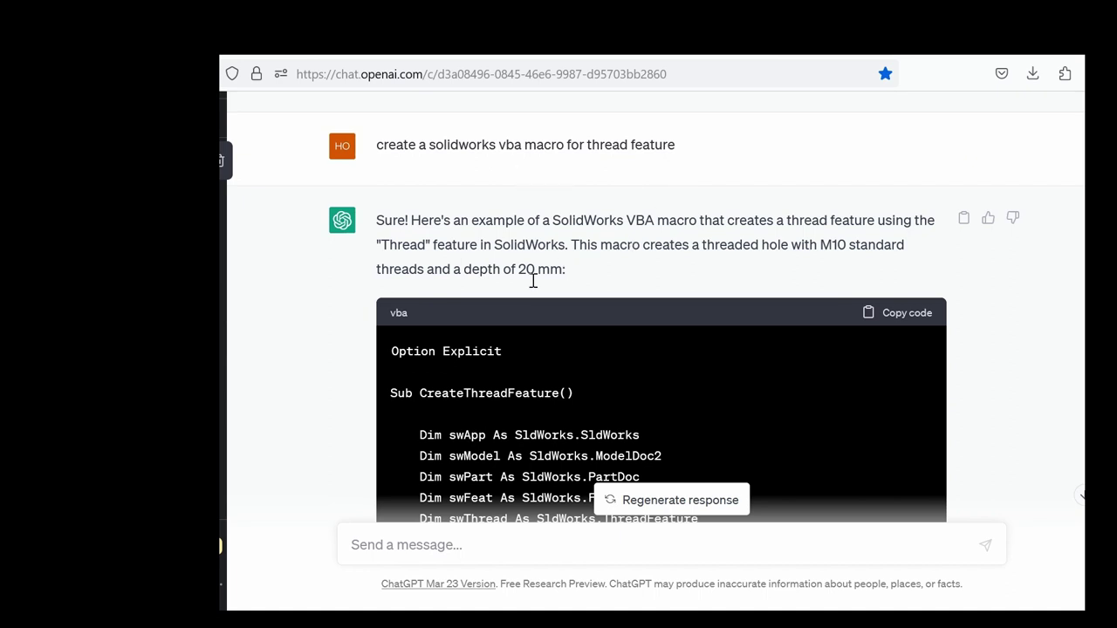
{"action": "scroll", "coordinate": [593, 295], "scroll_direction": "down", "scroll_amount": 2}
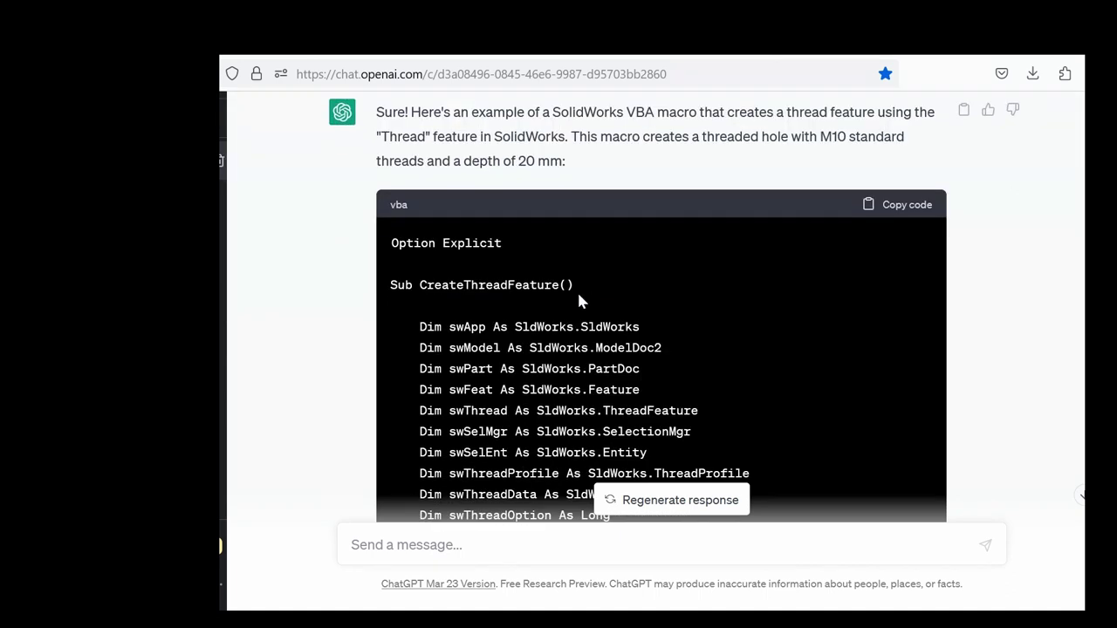
{"action": "scroll", "coordinate": [559, 285], "scroll_direction": "down", "scroll_amount": 2}
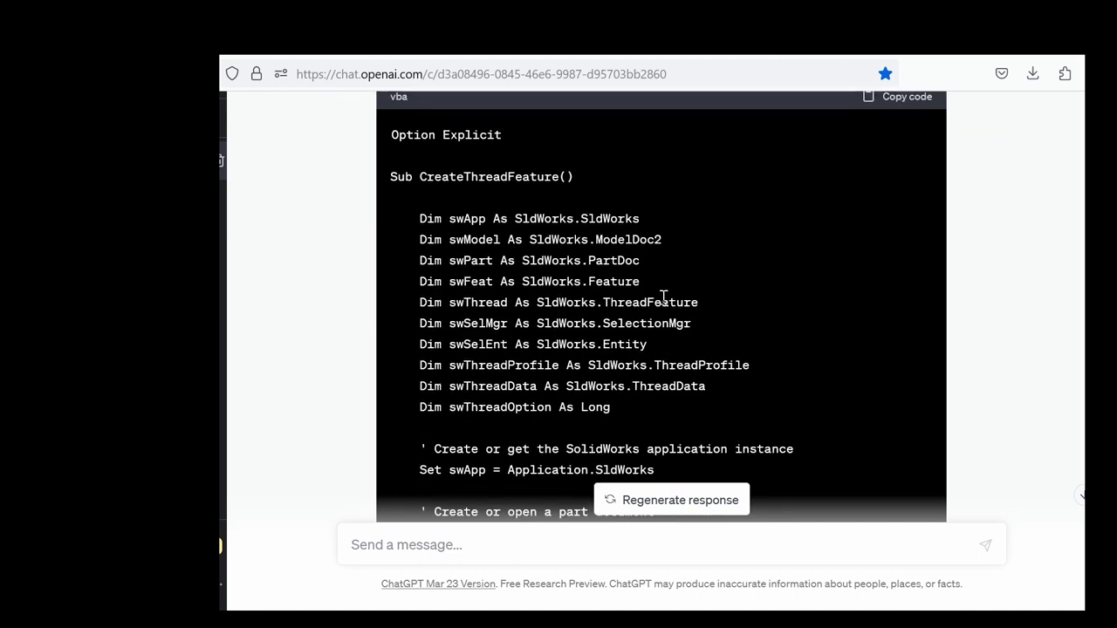
{"action": "scroll", "coordinate": [697, 354], "scroll_direction": "down", "scroll_amount": 12}
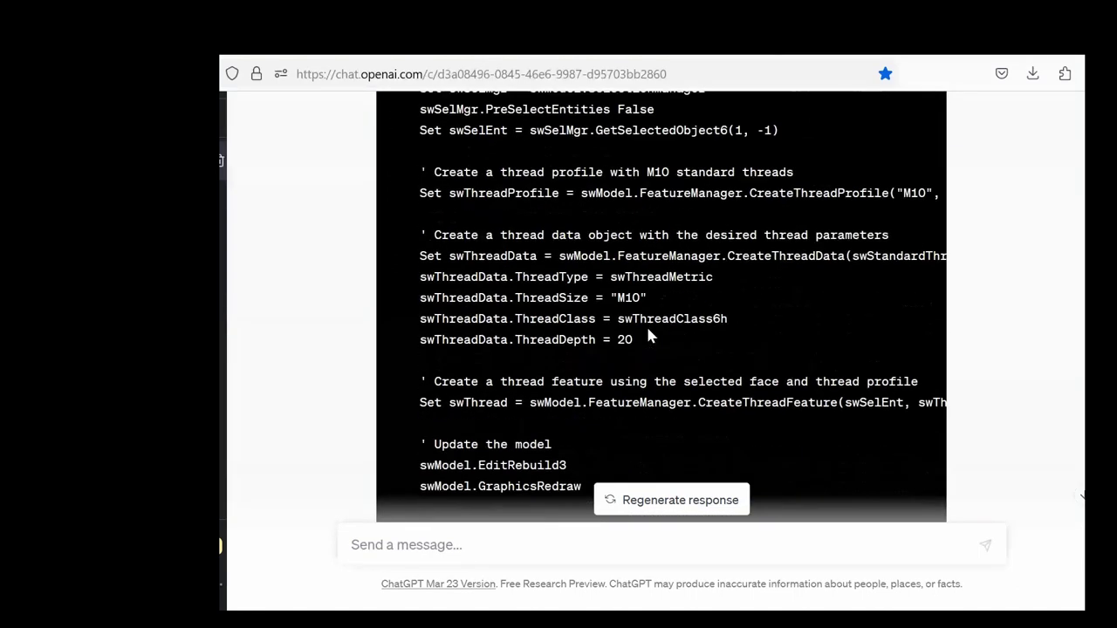
{"action": "scroll", "coordinate": [722, 329], "scroll_direction": "down", "scroll_amount": 2}
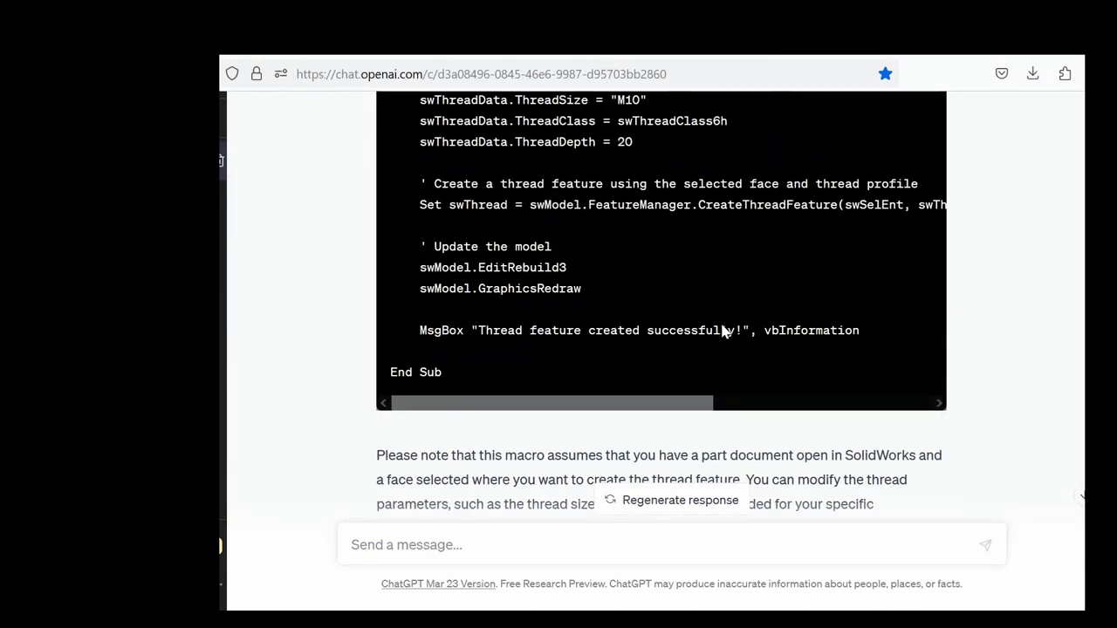
{"action": "scroll", "coordinate": [722, 330], "scroll_direction": "up", "scroll_amount": 8}
{"action": "scroll", "coordinate": [722, 332], "scroll_direction": "up", "scroll_amount": 10}
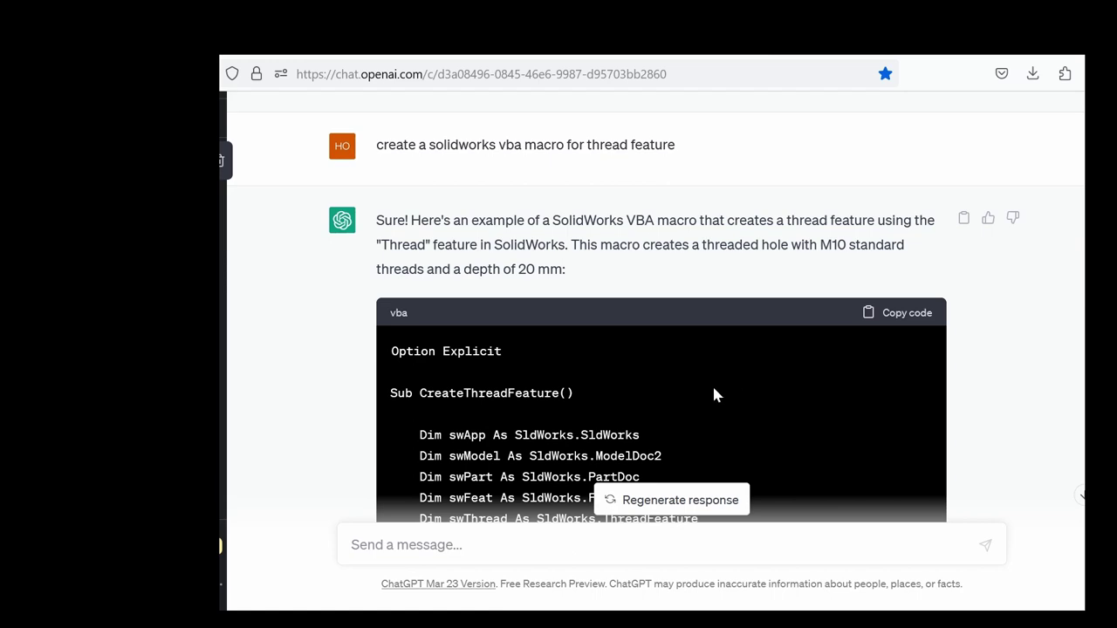
{"action": "scroll", "coordinate": [651, 401], "scroll_direction": "down", "scroll_amount": 2}
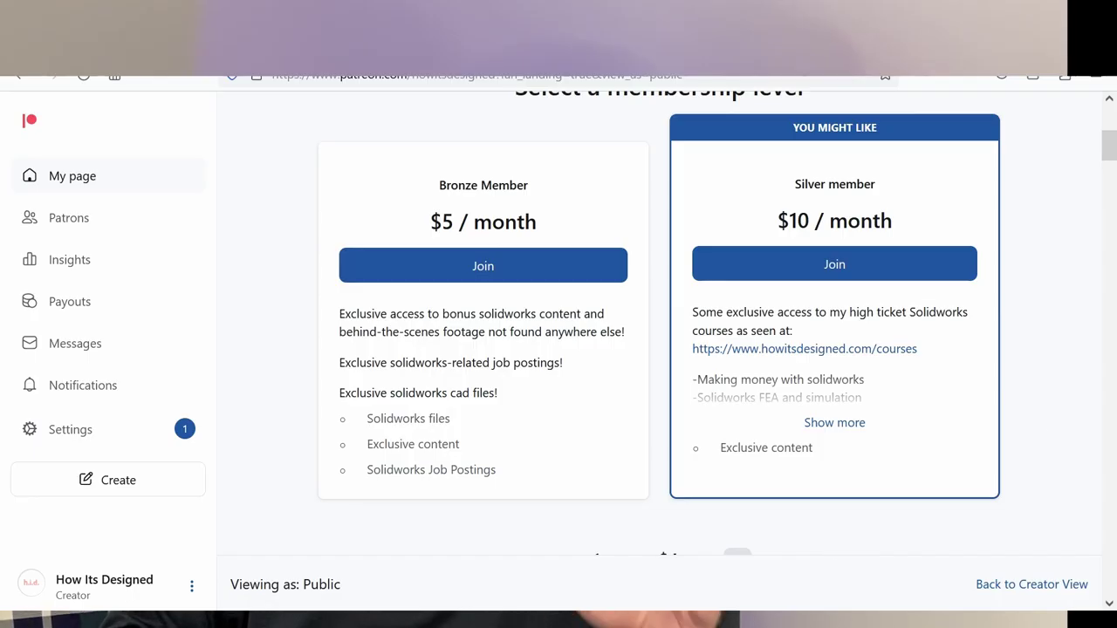
Scroll the Patreon creator page back to the top to show the Bronze and Silver membership levels.
{"action": "left_click", "coordinate": [1108, 175]}
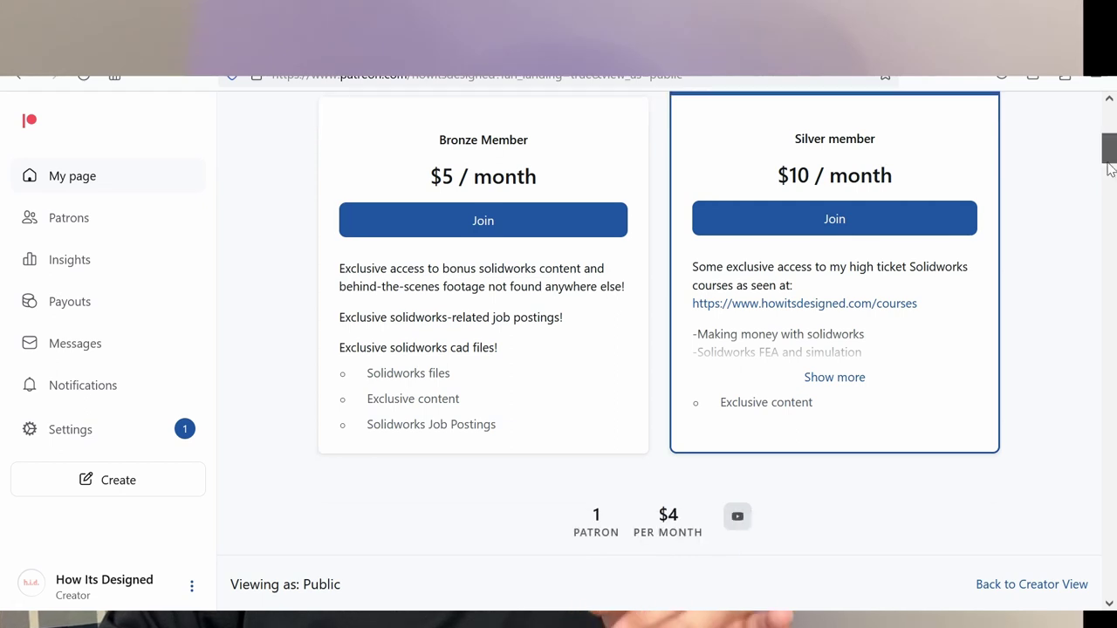
{"action": "left_click_drag", "start_coordinate": [1108, 179], "coordinate": [1109, 127]}
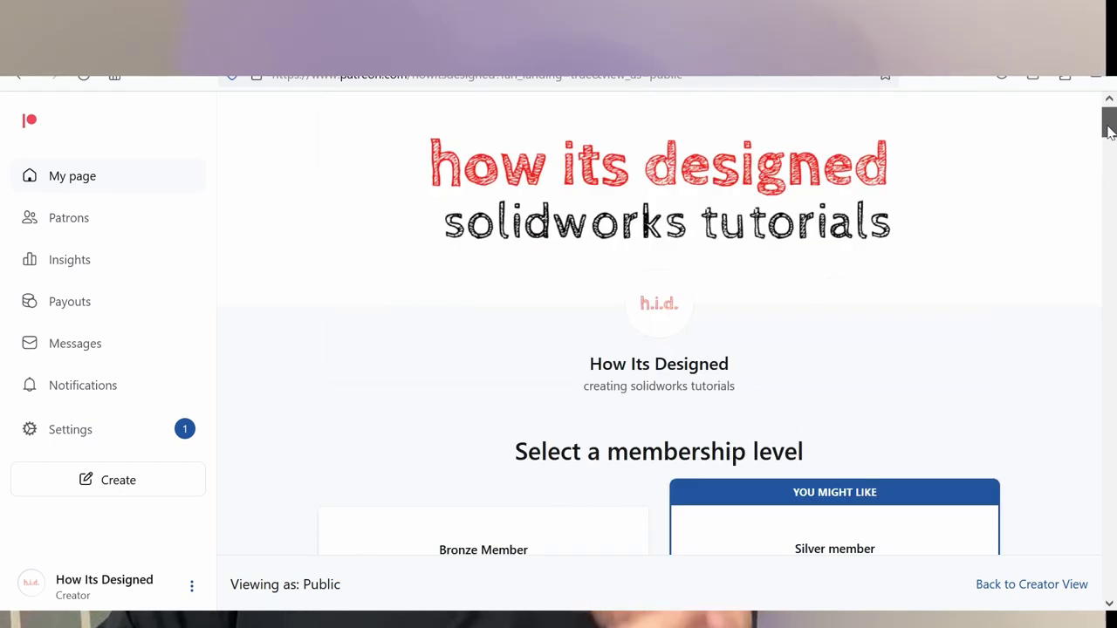